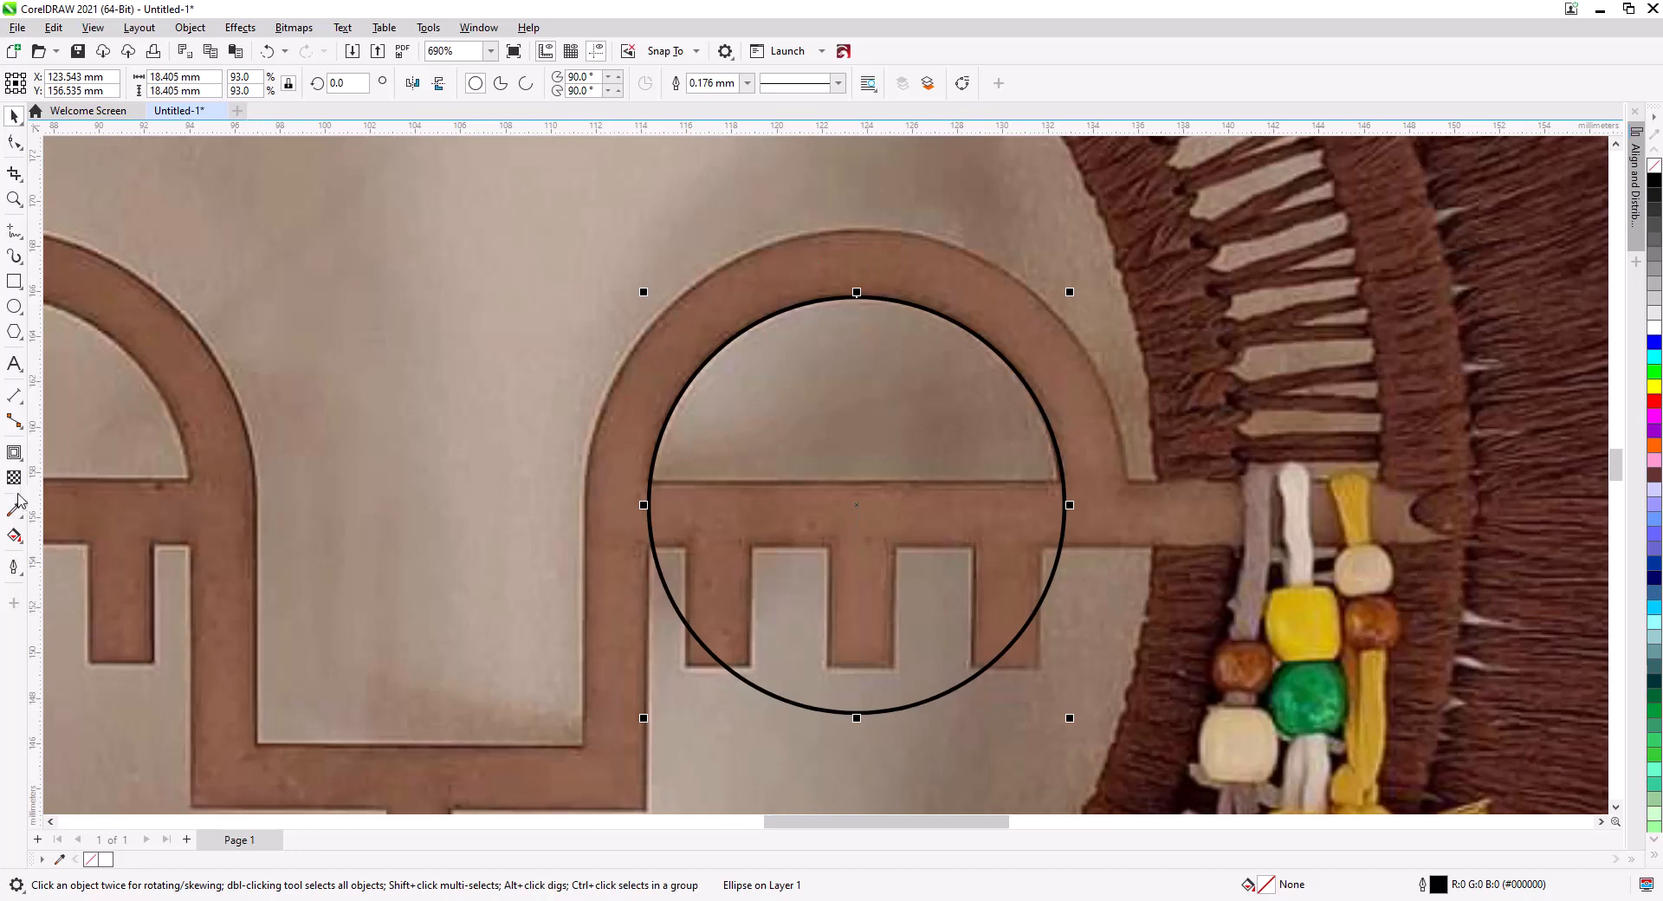
- Add a single 3 mm outside contour to the circle and break the contour apart into separate objects
{"action": "left_click", "coordinate": [13, 452]}
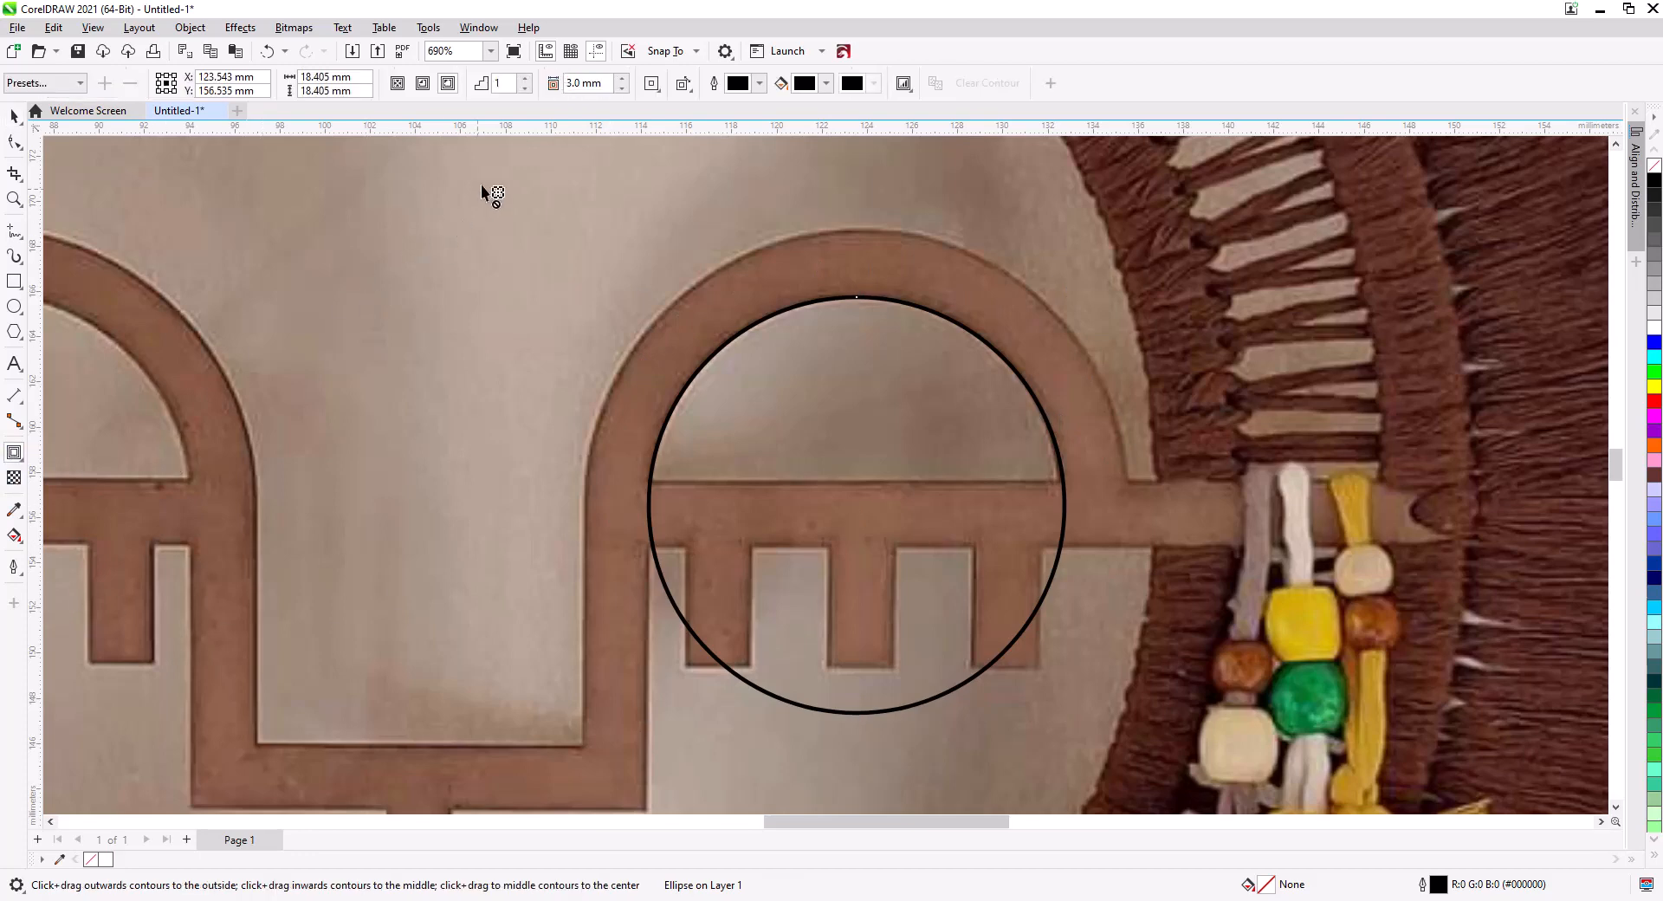
{"action": "left_click", "coordinate": [447, 84]}
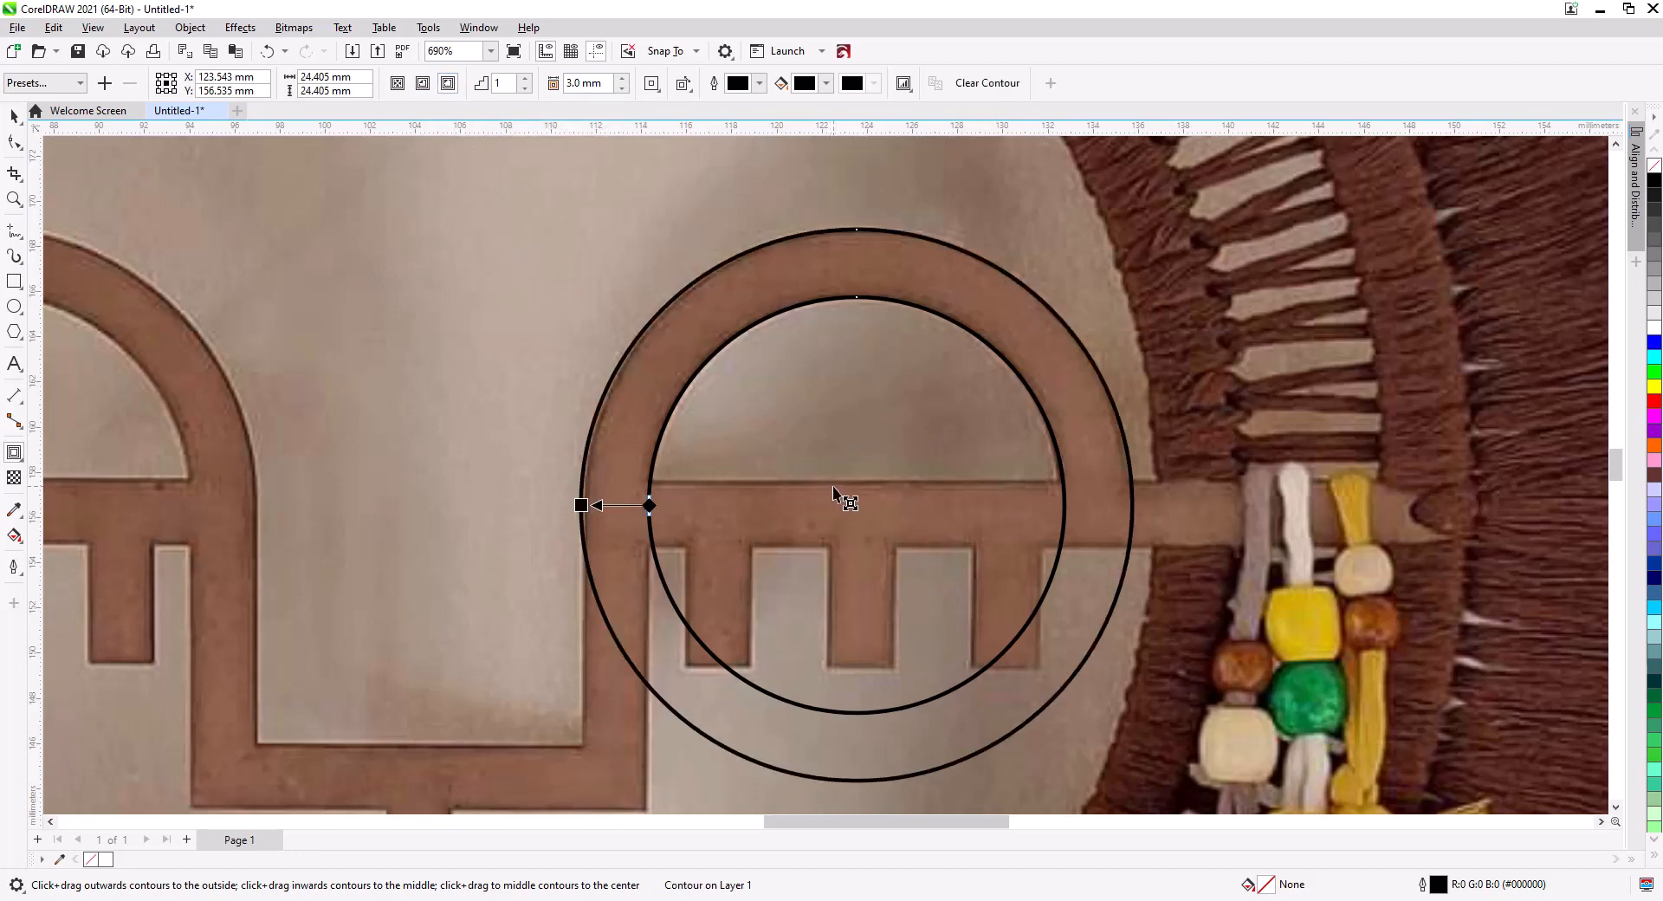
{"action": "right_click", "coordinate": [698, 284]}
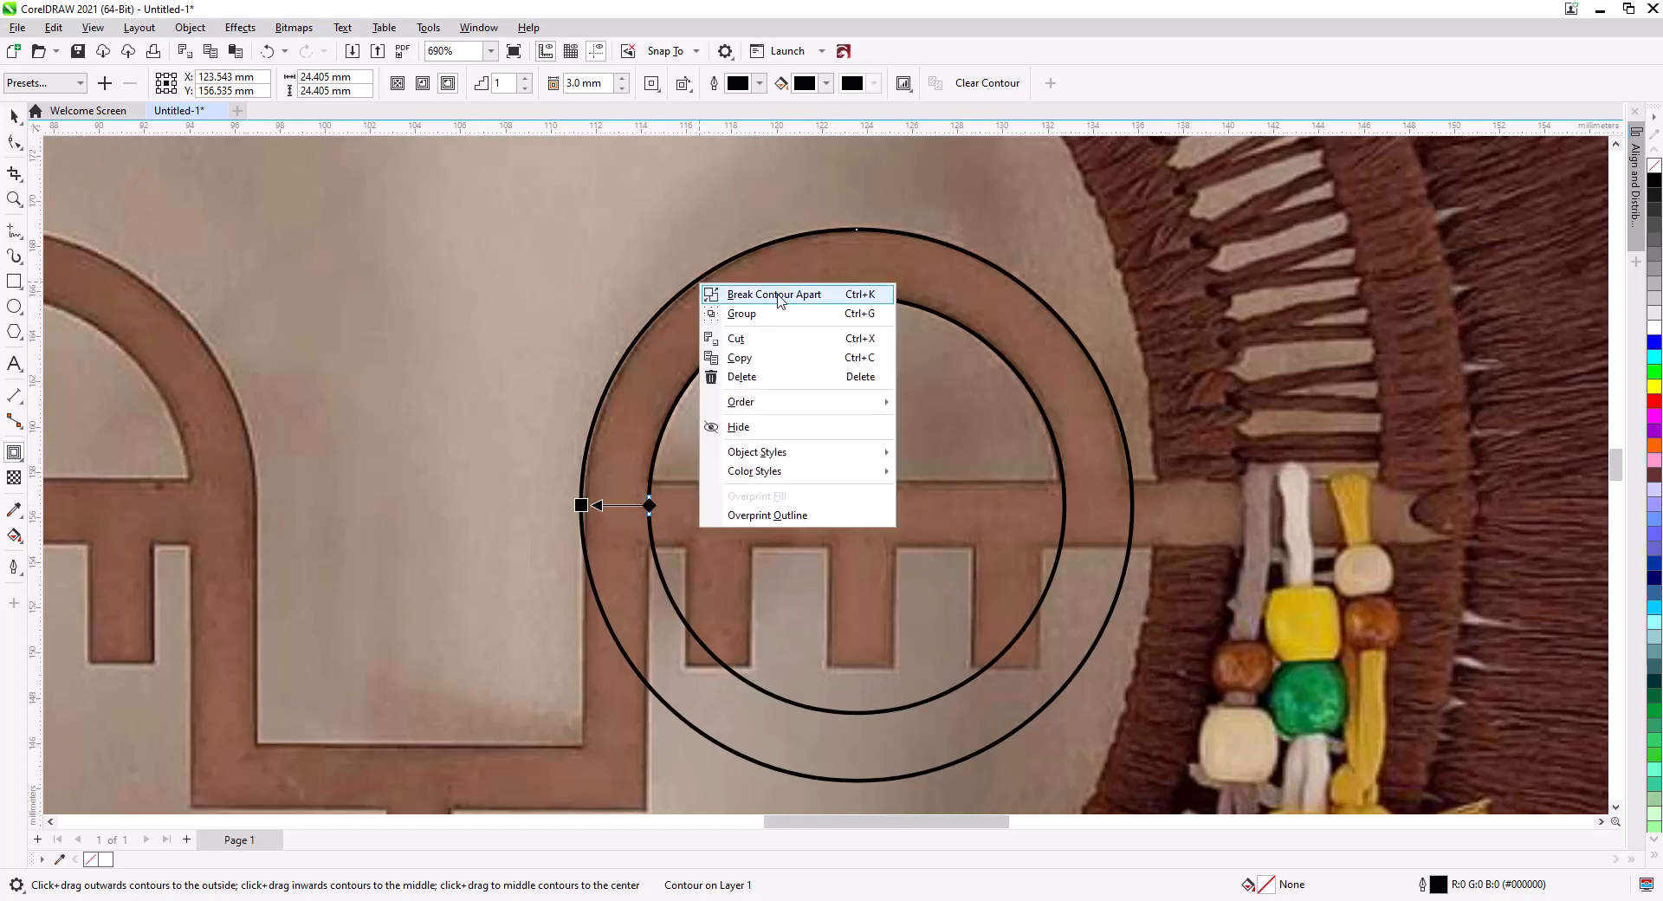
{"action": "left_click", "coordinate": [779, 295]}
{"action": "left_click", "coordinate": [14, 115]}
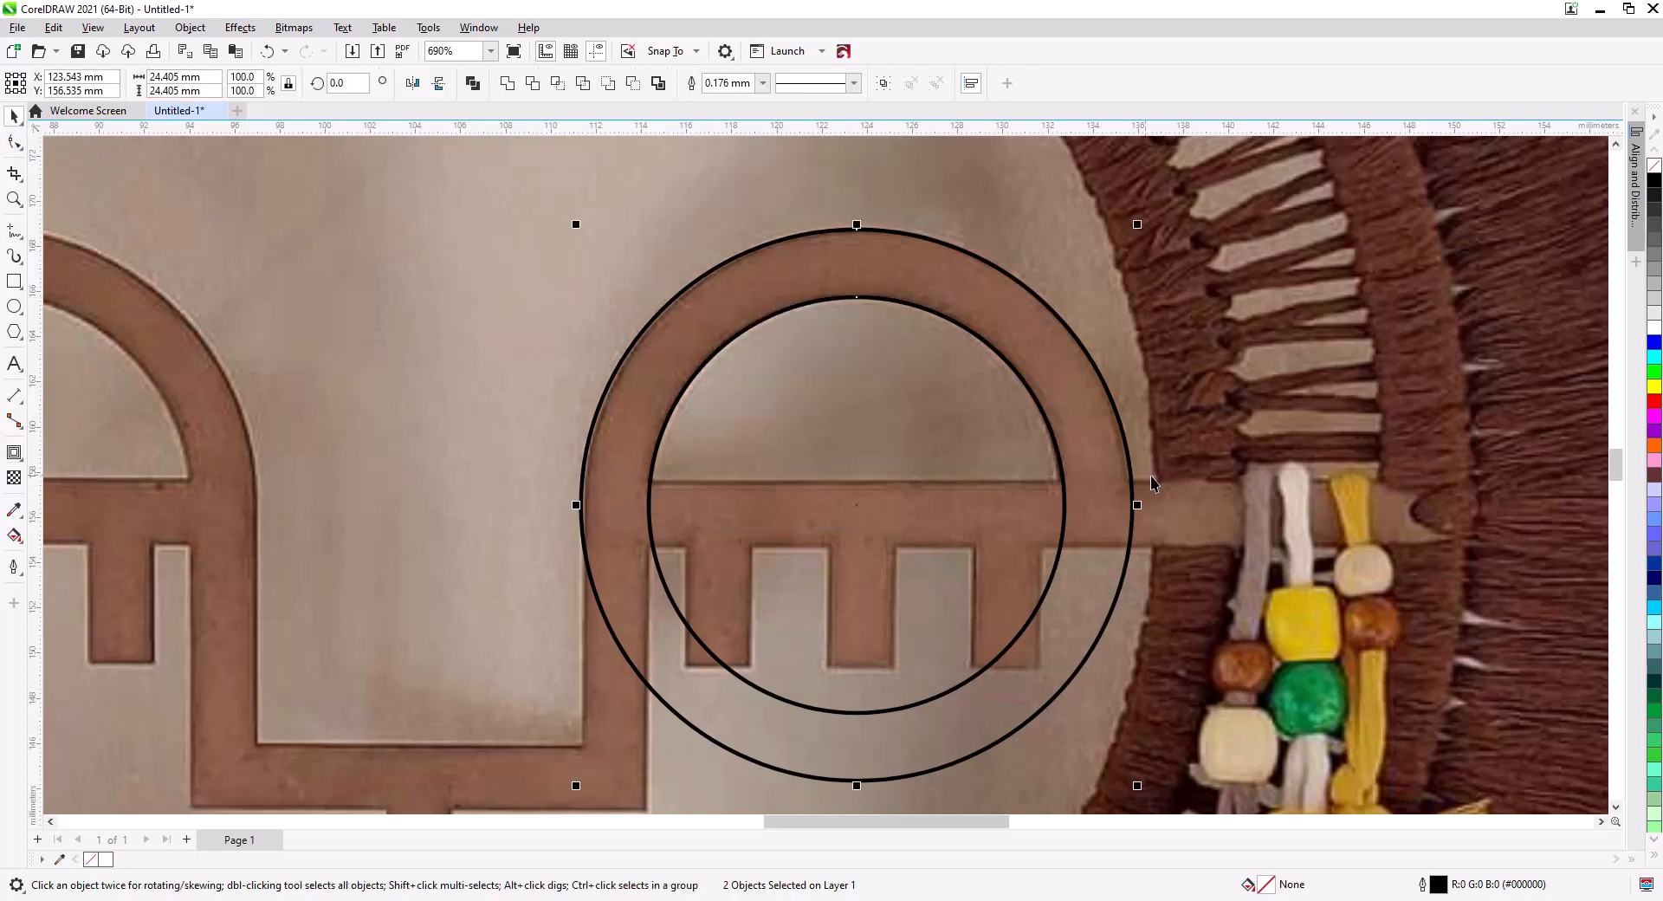
{"action": "left_click", "coordinate": [349, 425]}
- Draw a rectangle over the eye's horizontal bar and set its height to 3 mm, scaling the width proportionally
{"action": "left_click", "coordinate": [13, 281]}
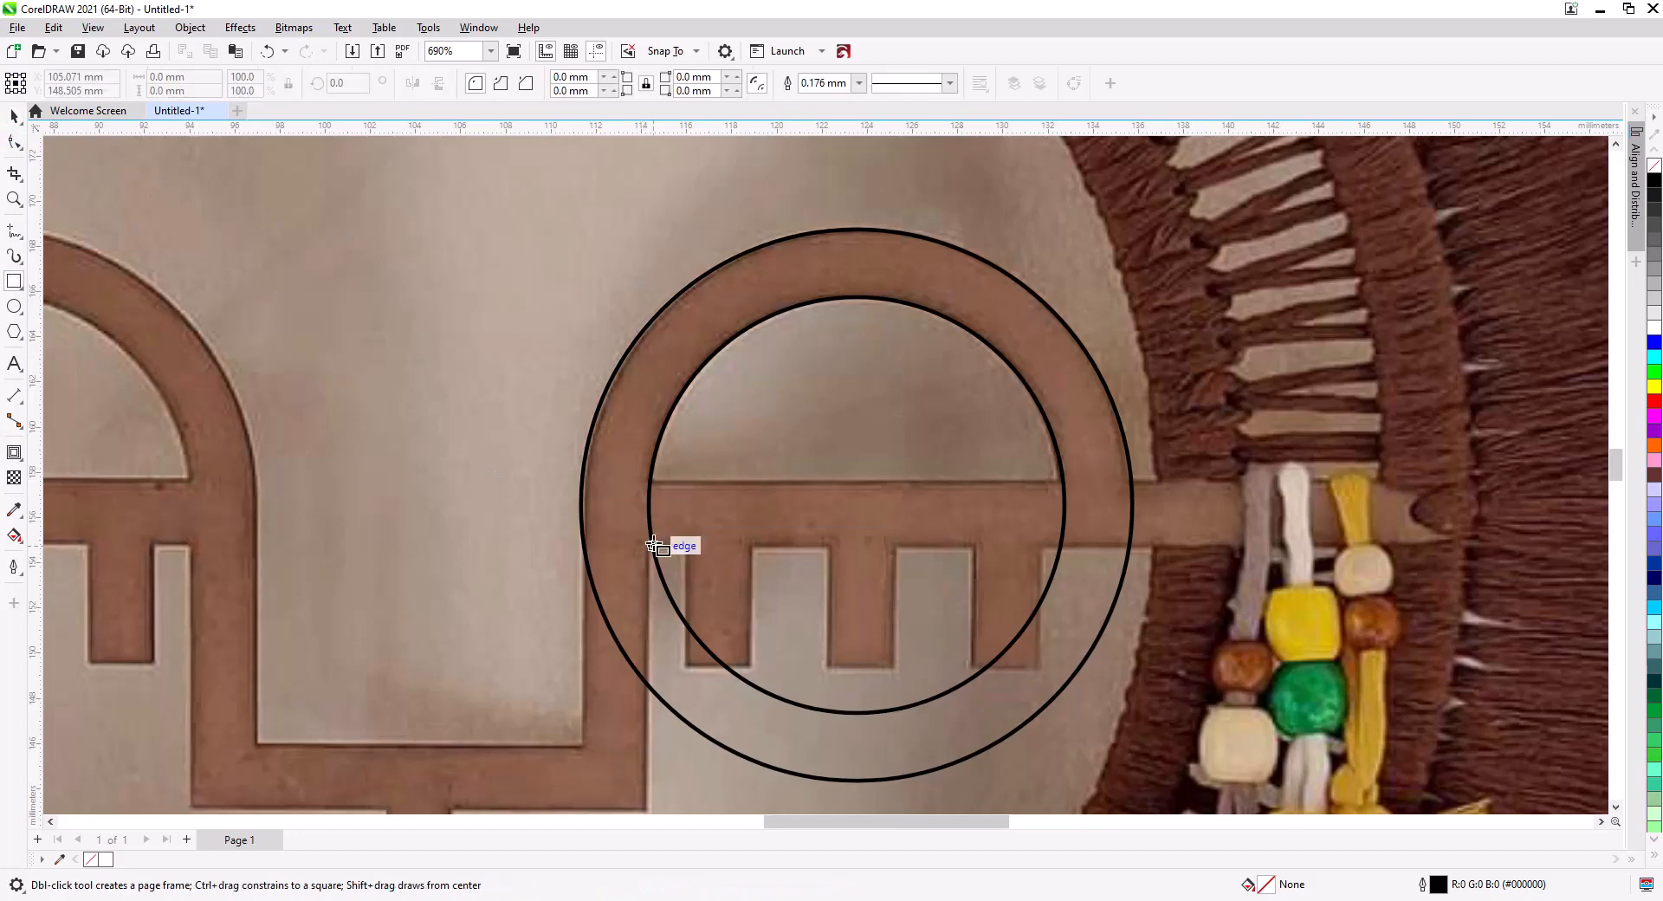
{"action": "left_click_drag", "start_coordinate": [688, 484], "coordinate": [880, 548]}
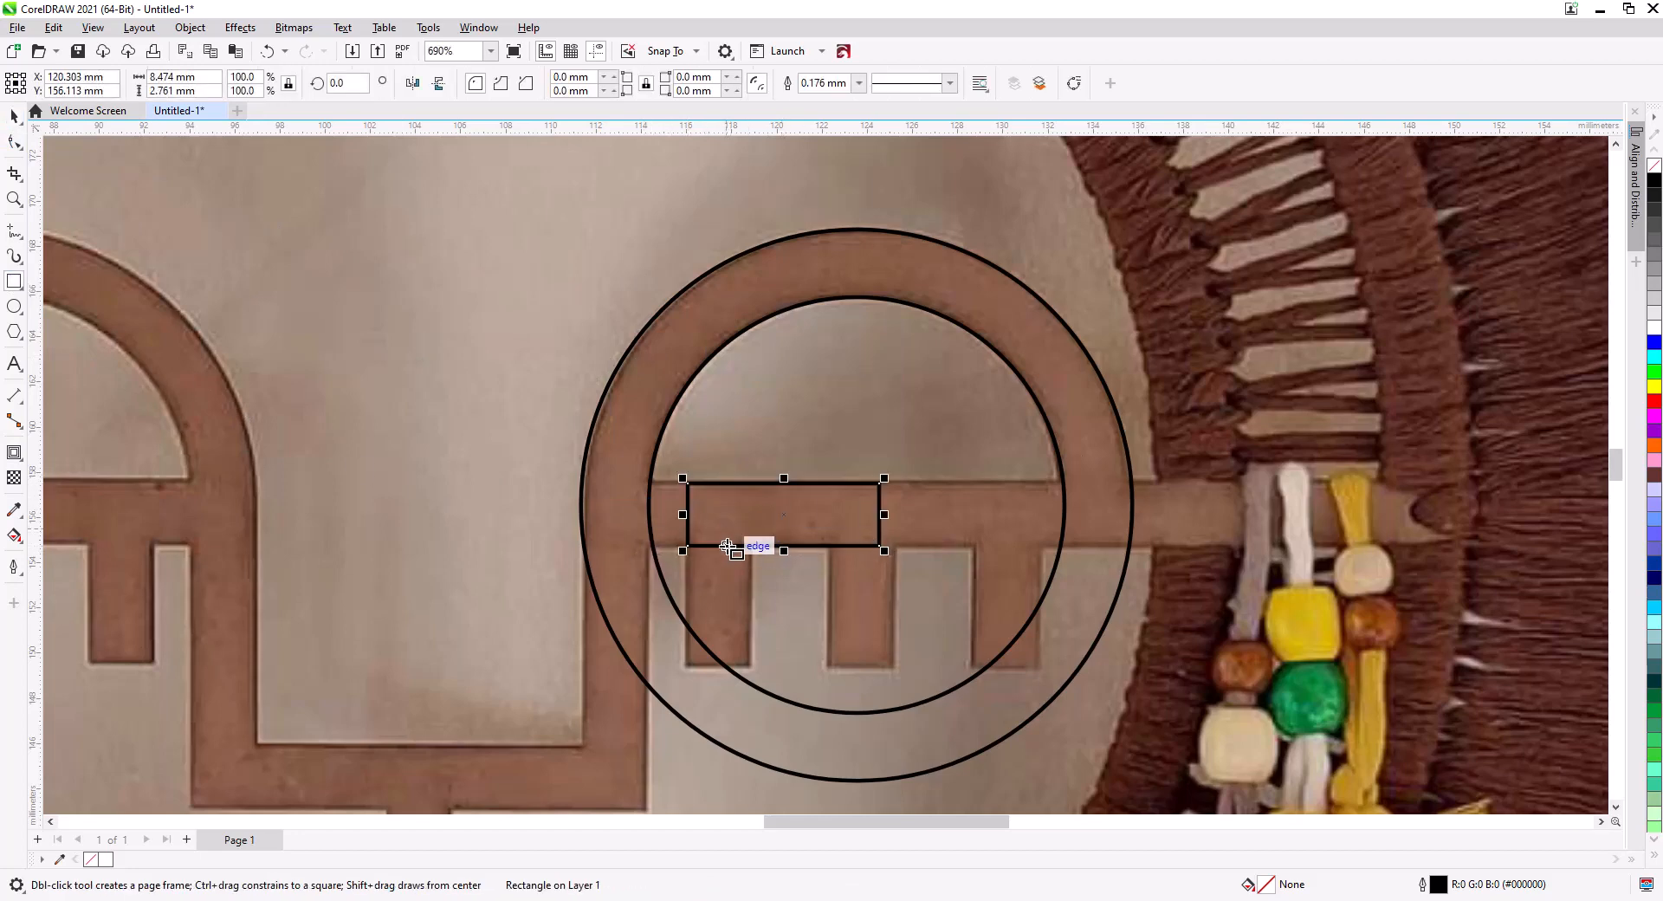
{"action": "double_click", "coordinate": [166, 91]}
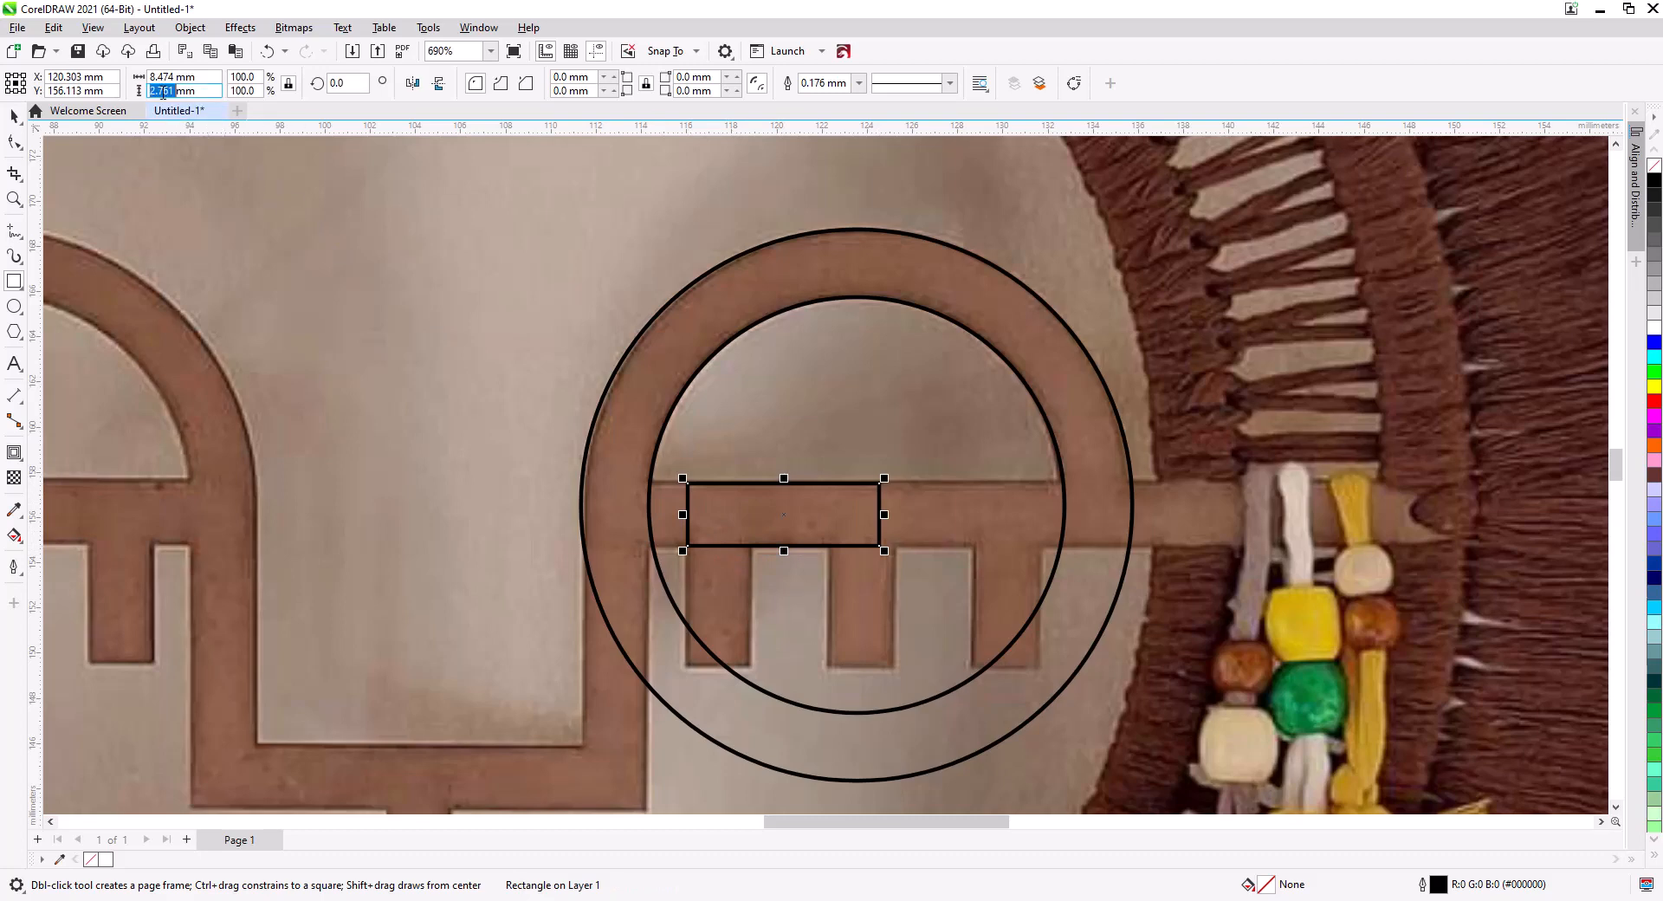
{"action": "type", "text": "3"}
{"action": "key", "text": "Return"}
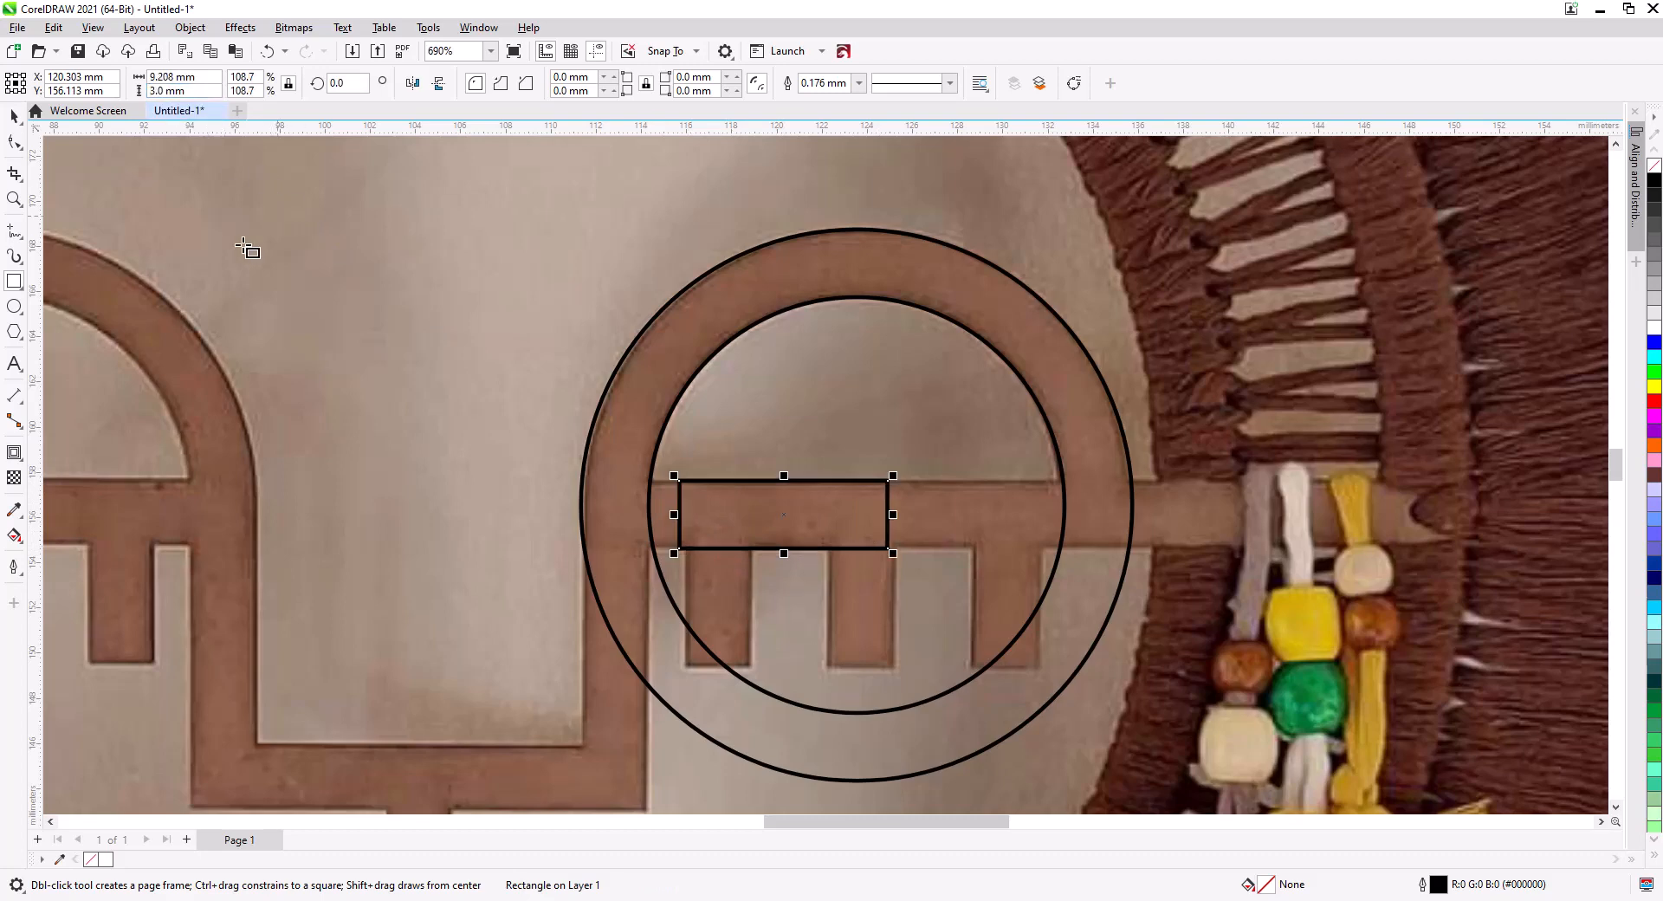
- Align the rectangle to the outer circle's left edge and stretch it rightward along the whole bar to about 39 mm long
{"action": "left_click", "coordinate": [15, 116]}
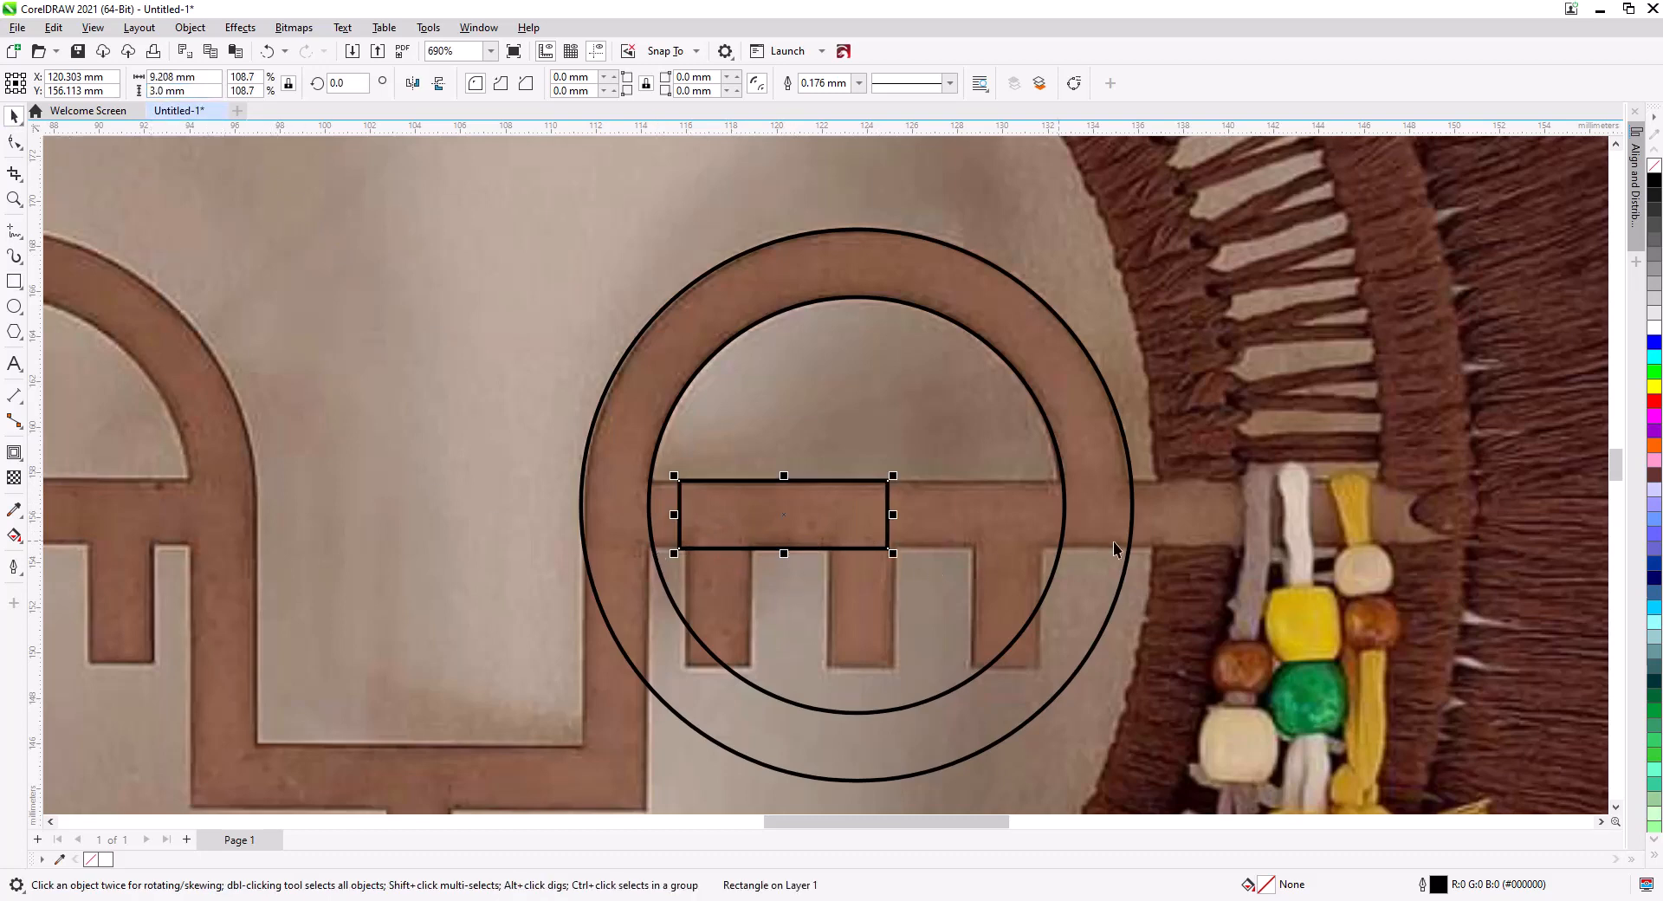
{"action": "key", "text": "shift"}
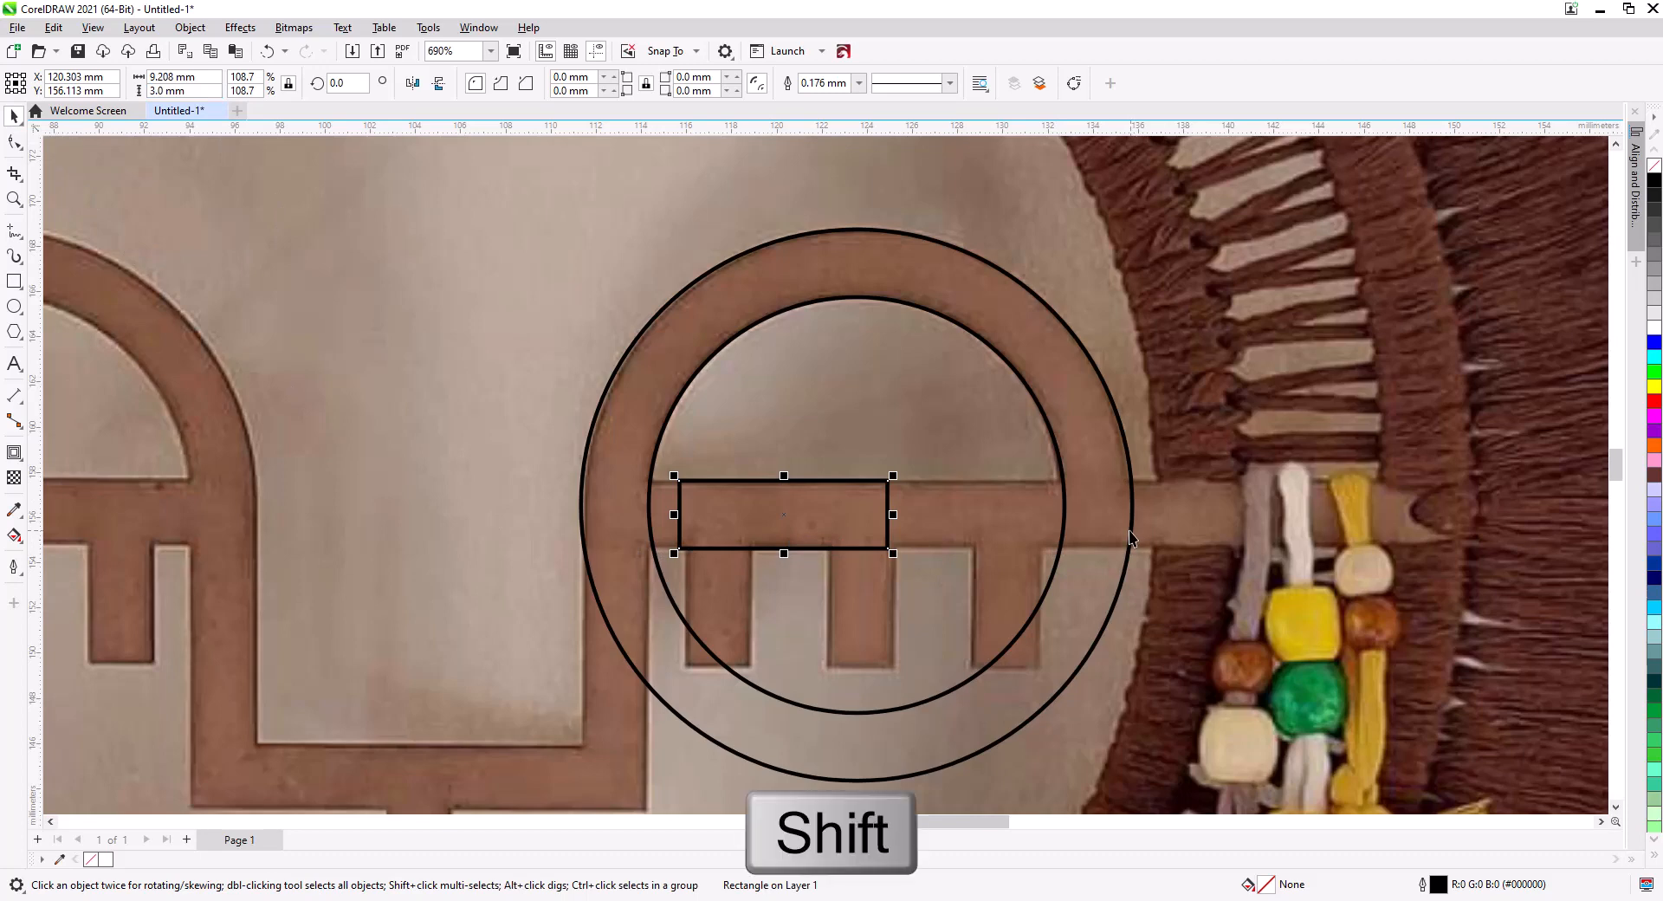
{"action": "left_click", "coordinate": [1130, 537], "text": "shift"}
{"action": "key", "text": "l"}
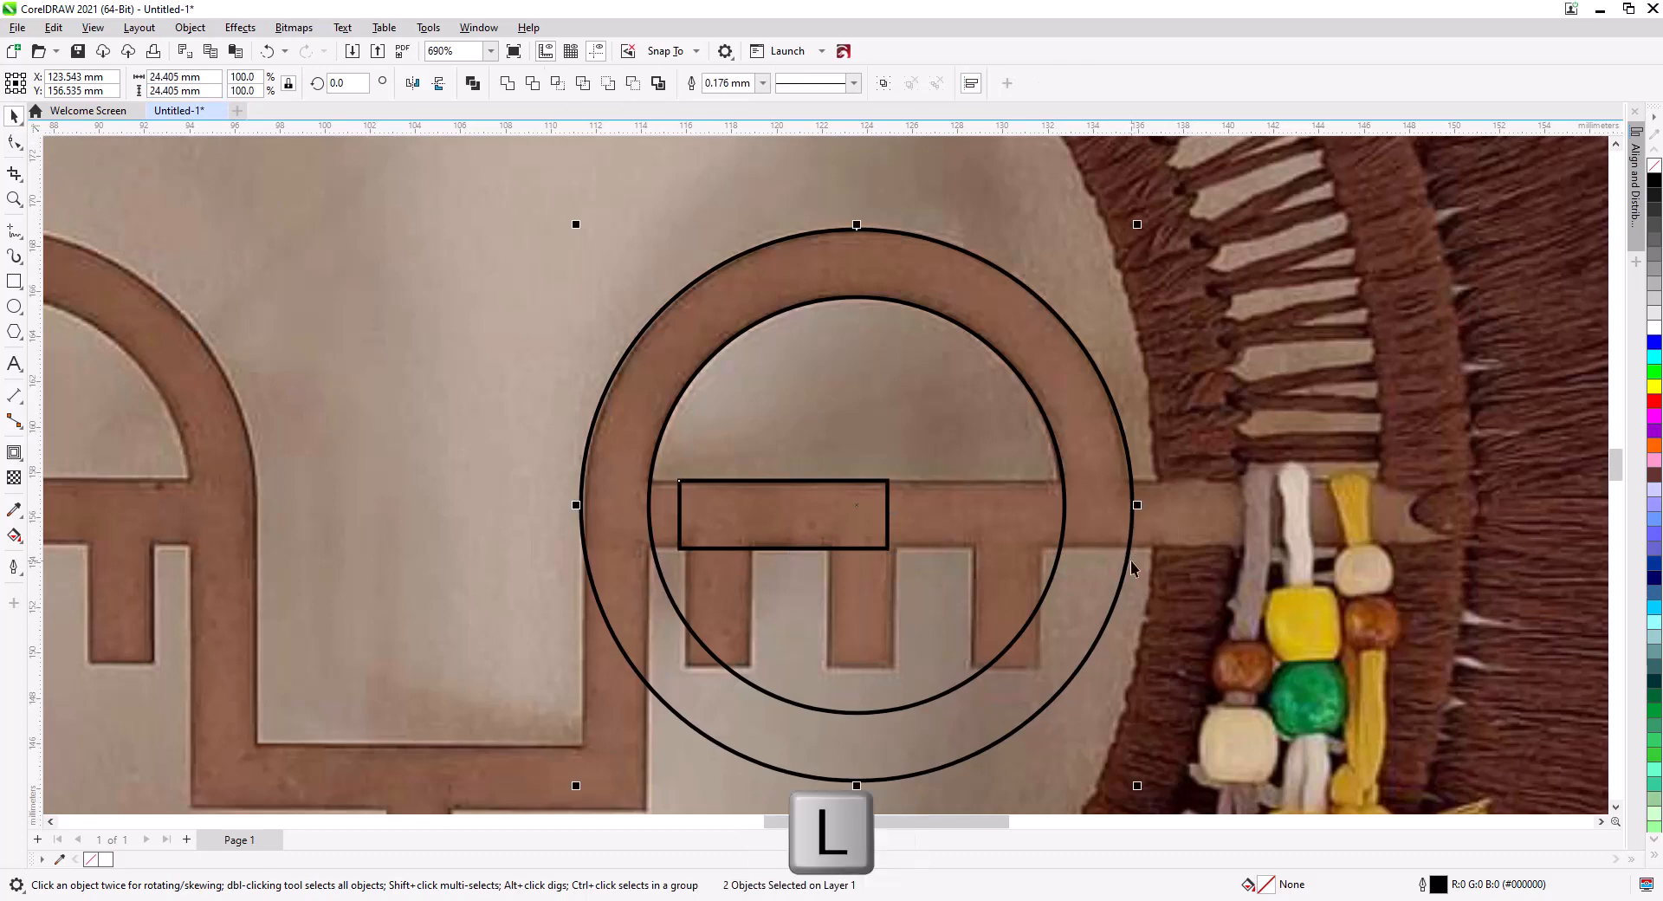
{"action": "left_click", "coordinate": [819, 511]}
{"action": "left_click", "coordinate": [769, 507]}
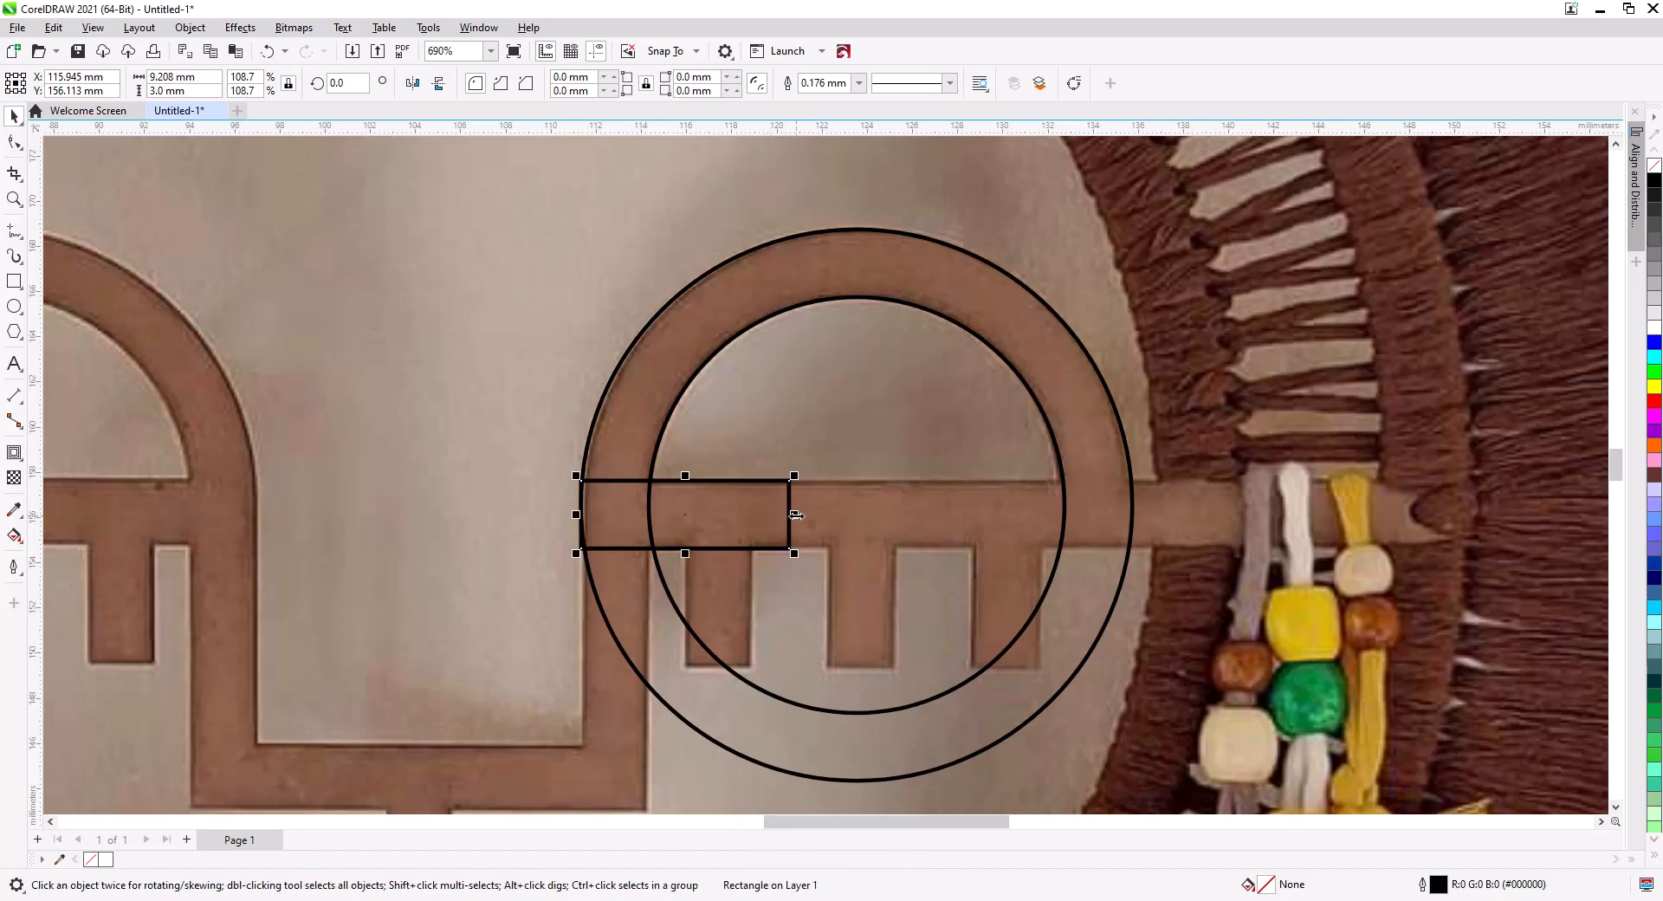
{"action": "left_click_drag", "start_coordinate": [790, 515], "coordinate": [1471, 526]}
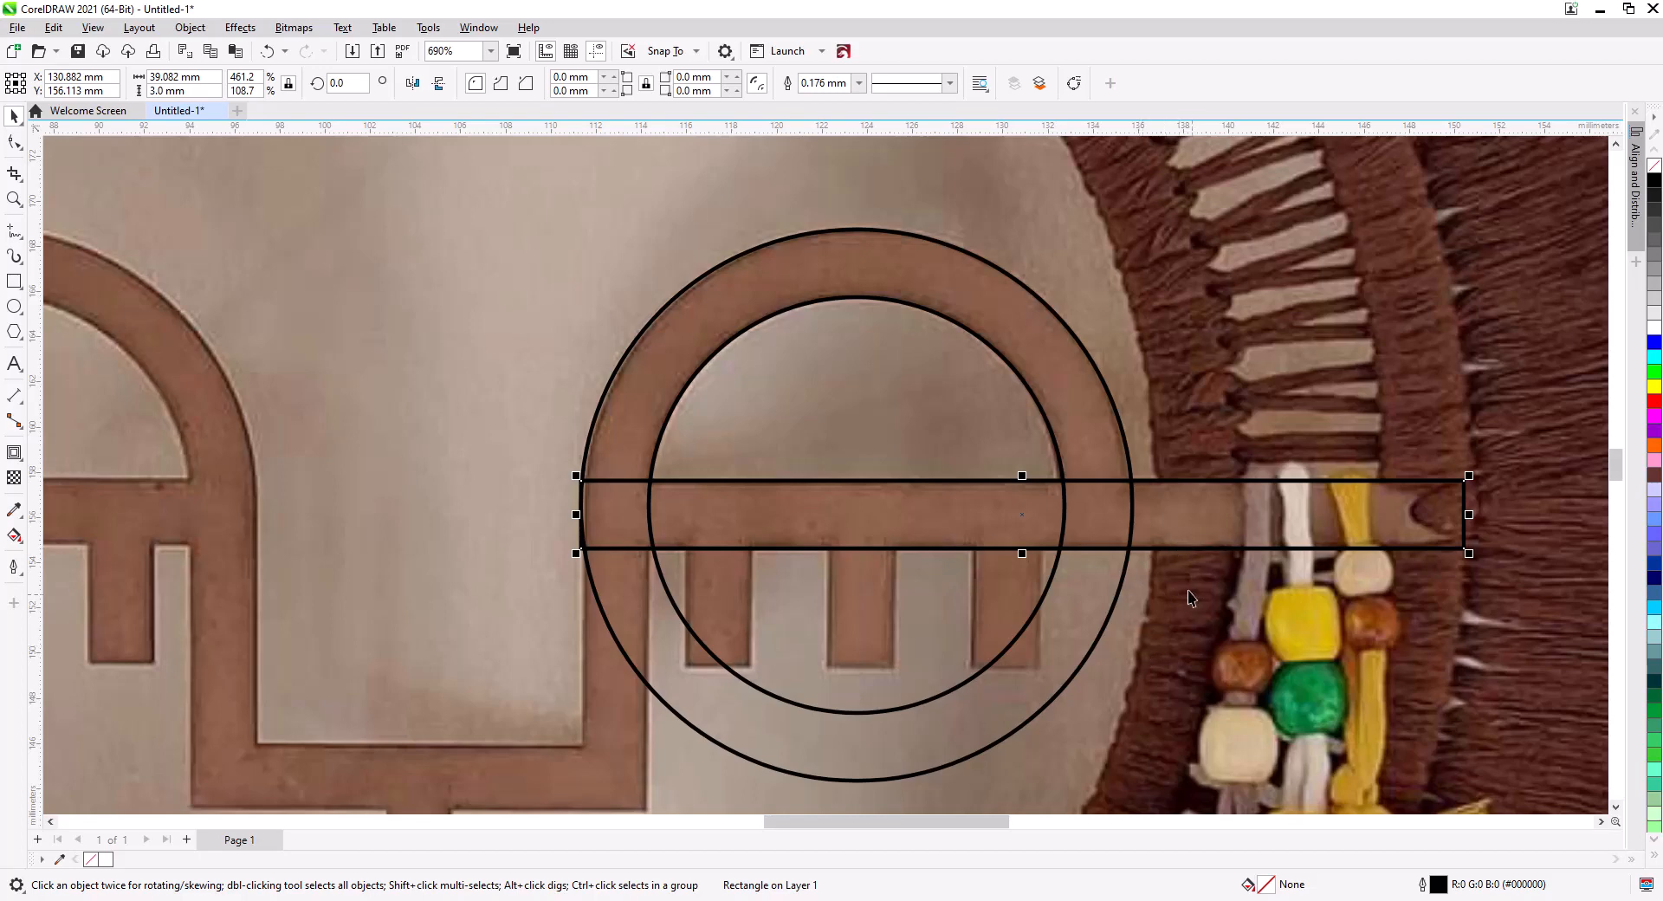
- Duplicate the horizontal bar, rotate the copy 90 degrees, and align it to the original's top and left edges
{"action": "key", "text": "plus"}
{"action": "type", "text": "90"}
{"action": "key", "text": "Return"}
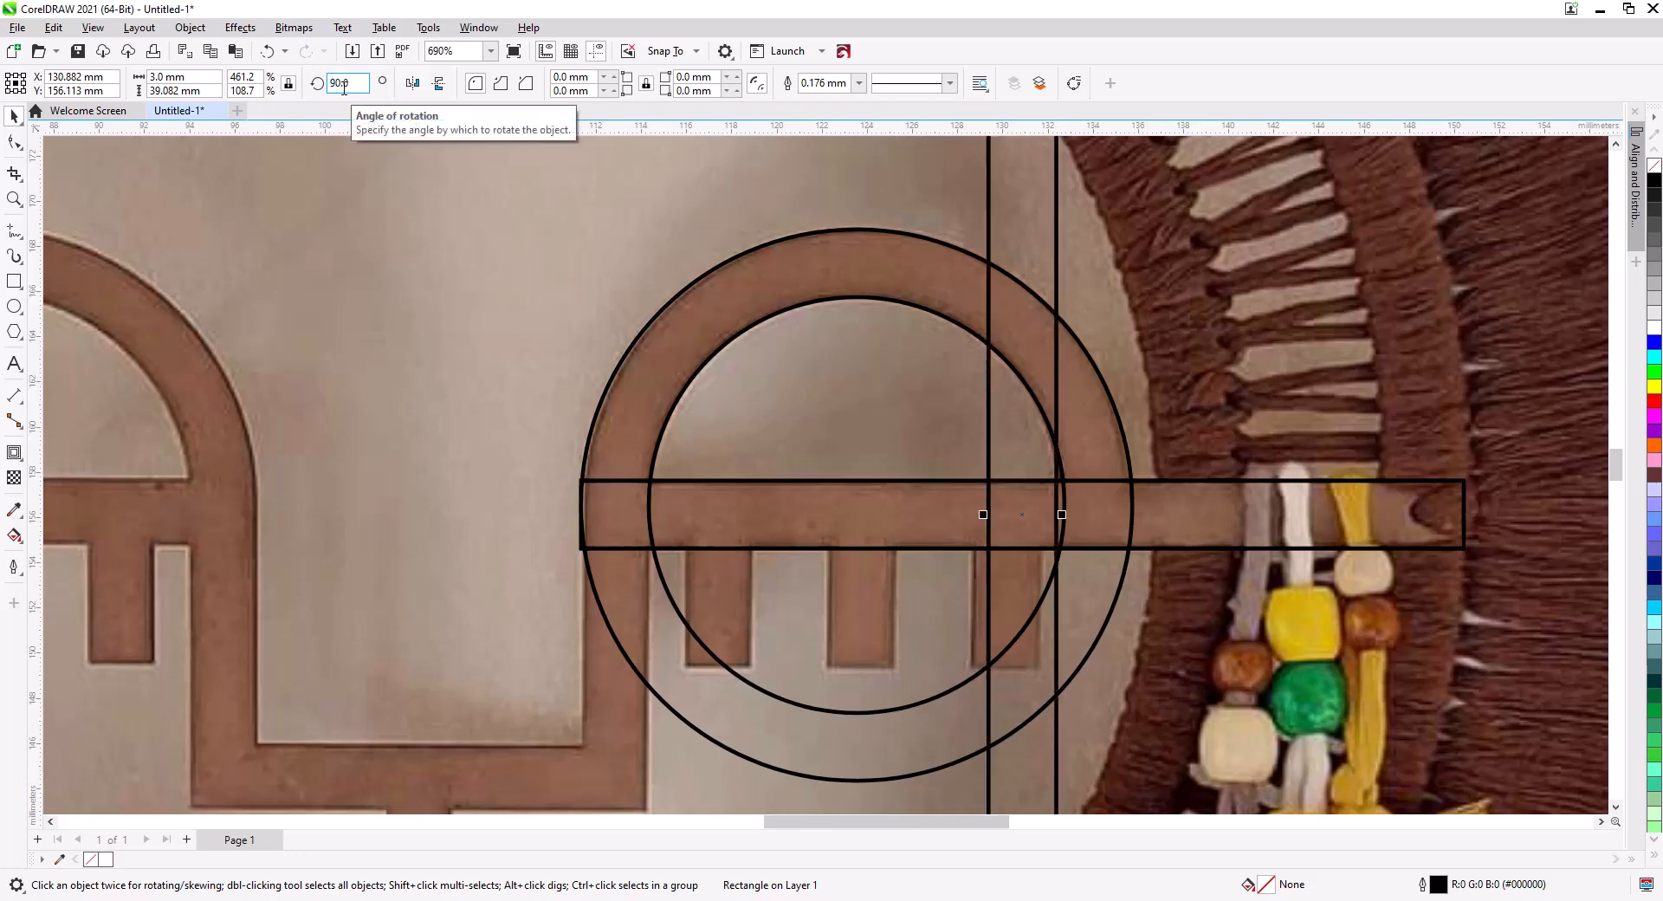
{"action": "key", "text": "shift"}
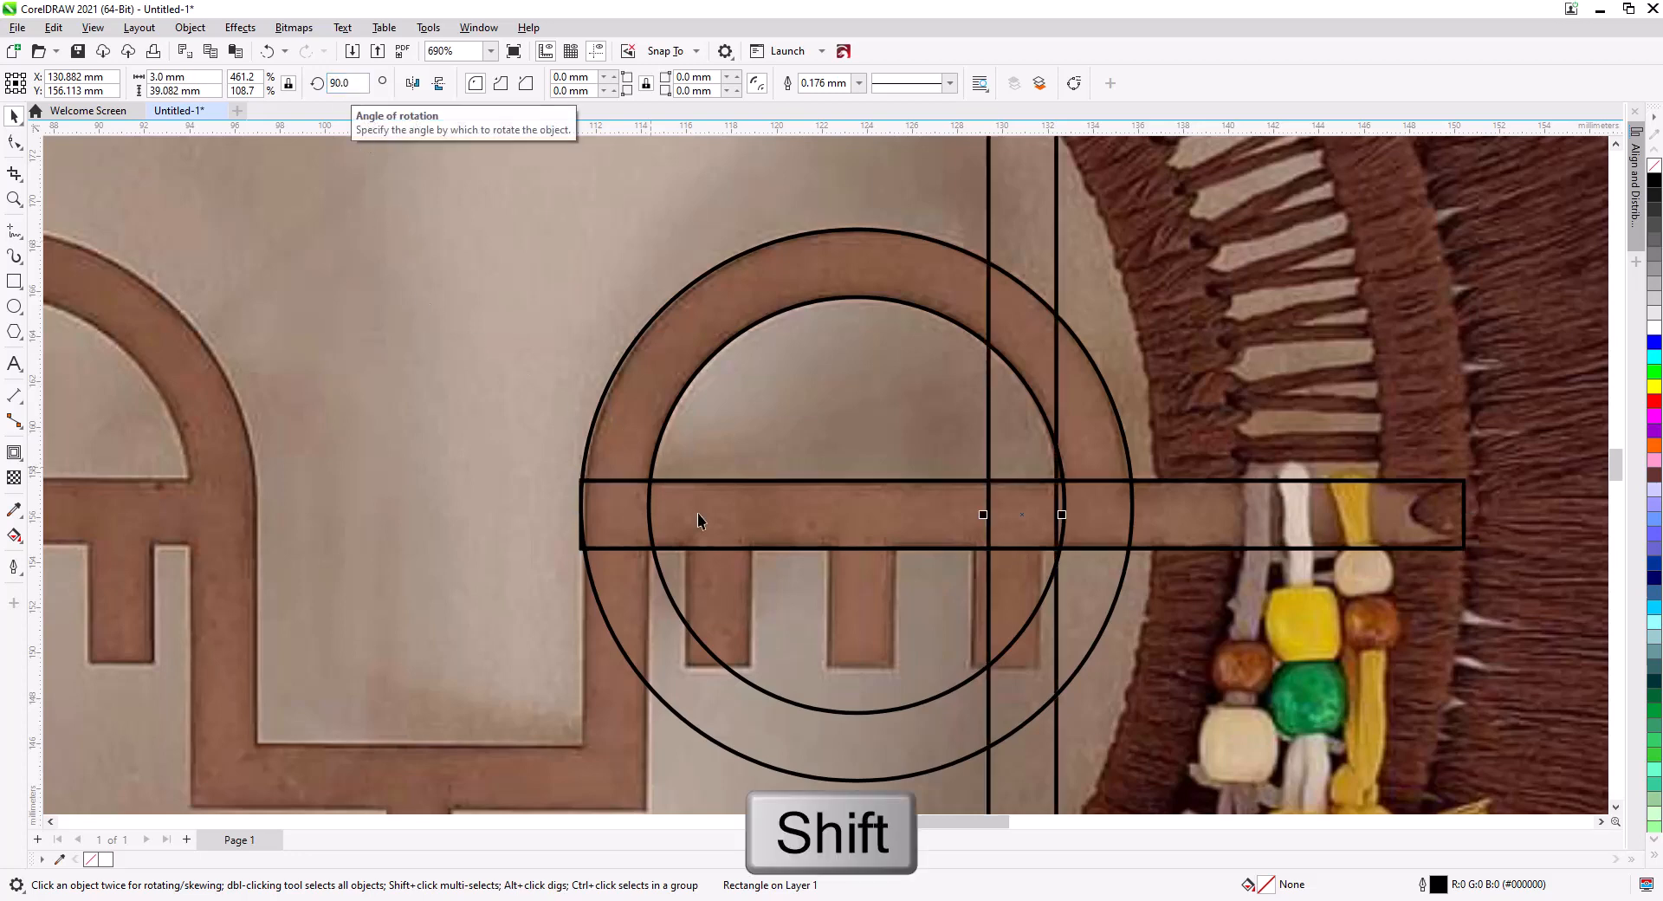
{"action": "left_click", "coordinate": [698, 517], "text": "shift"}
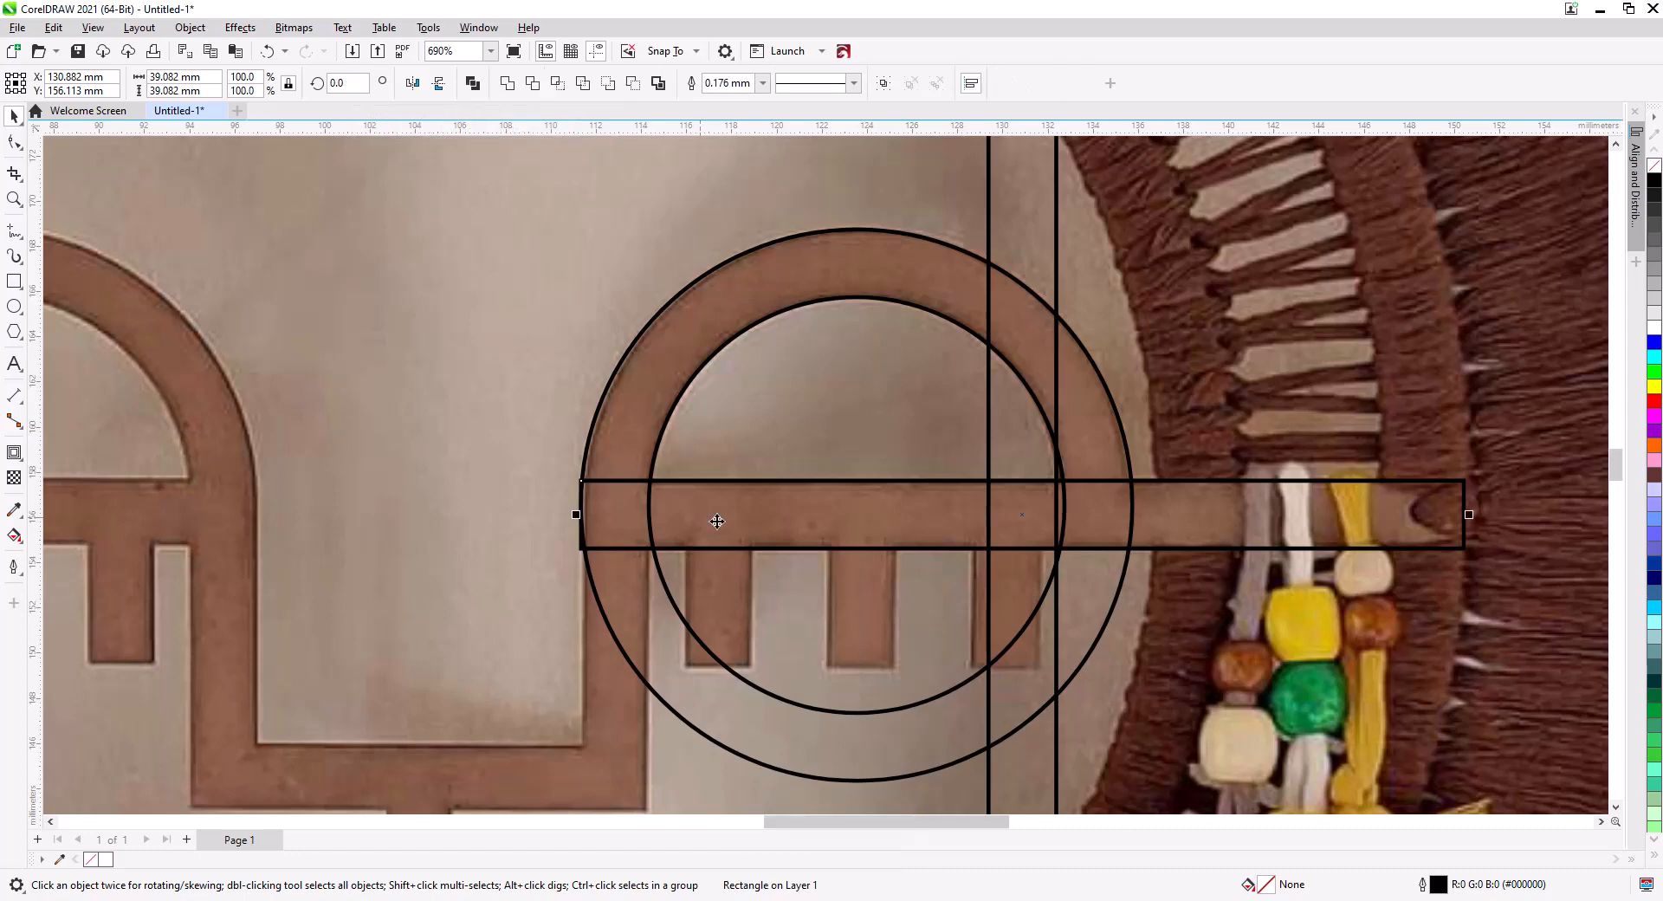
{"action": "key", "text": "t"}
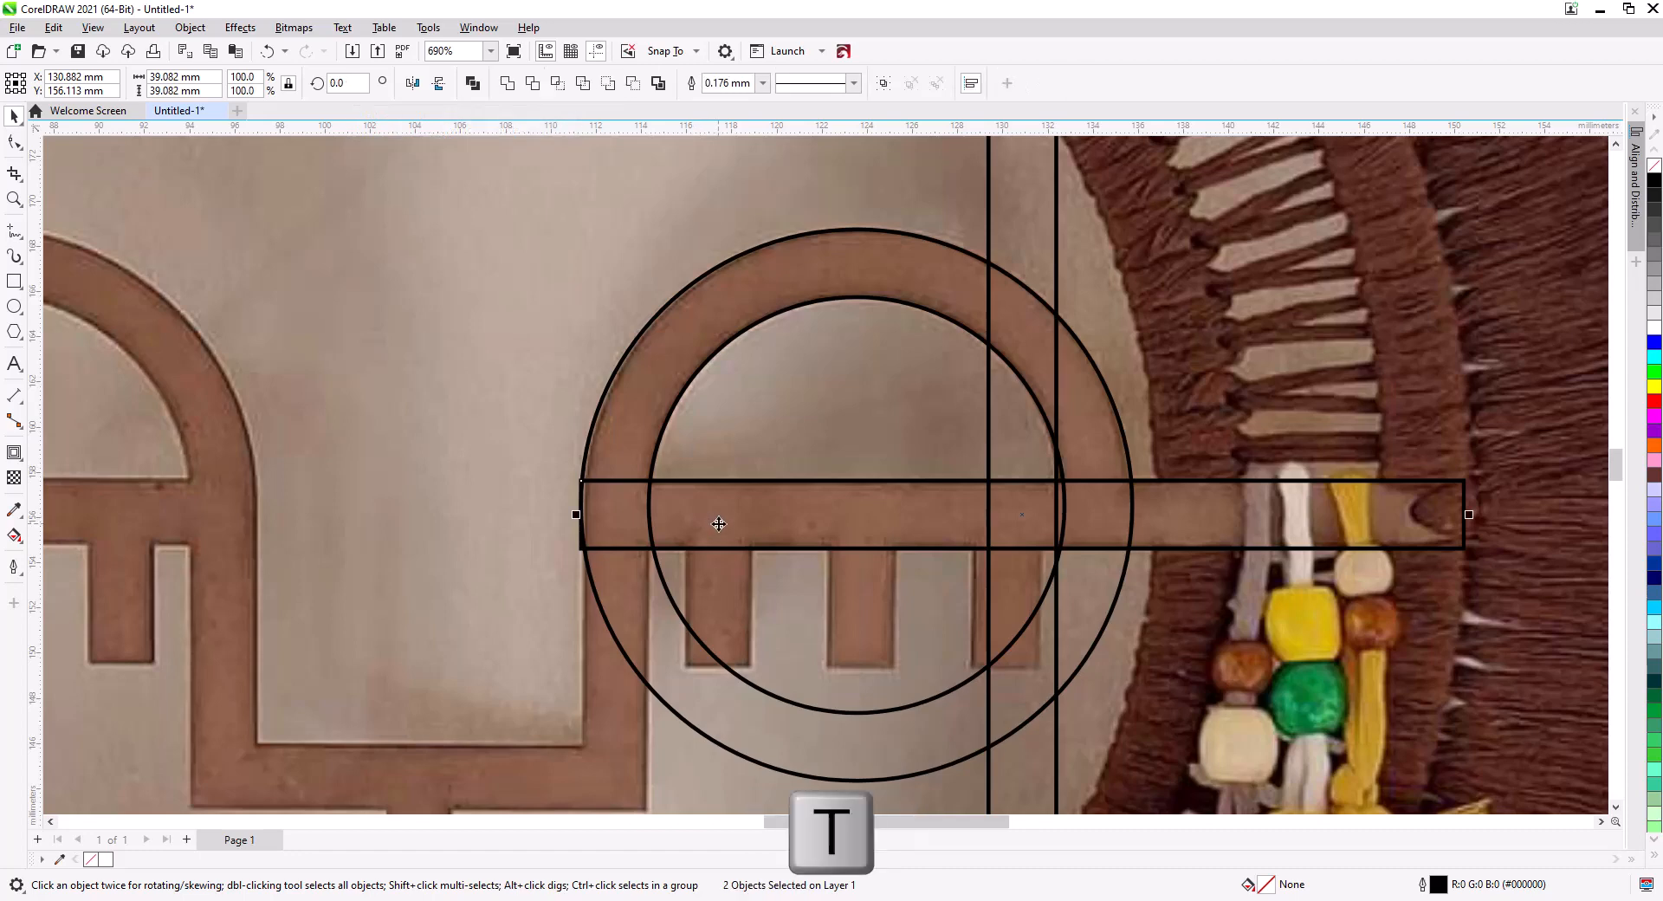
{"action": "key", "text": "l"}
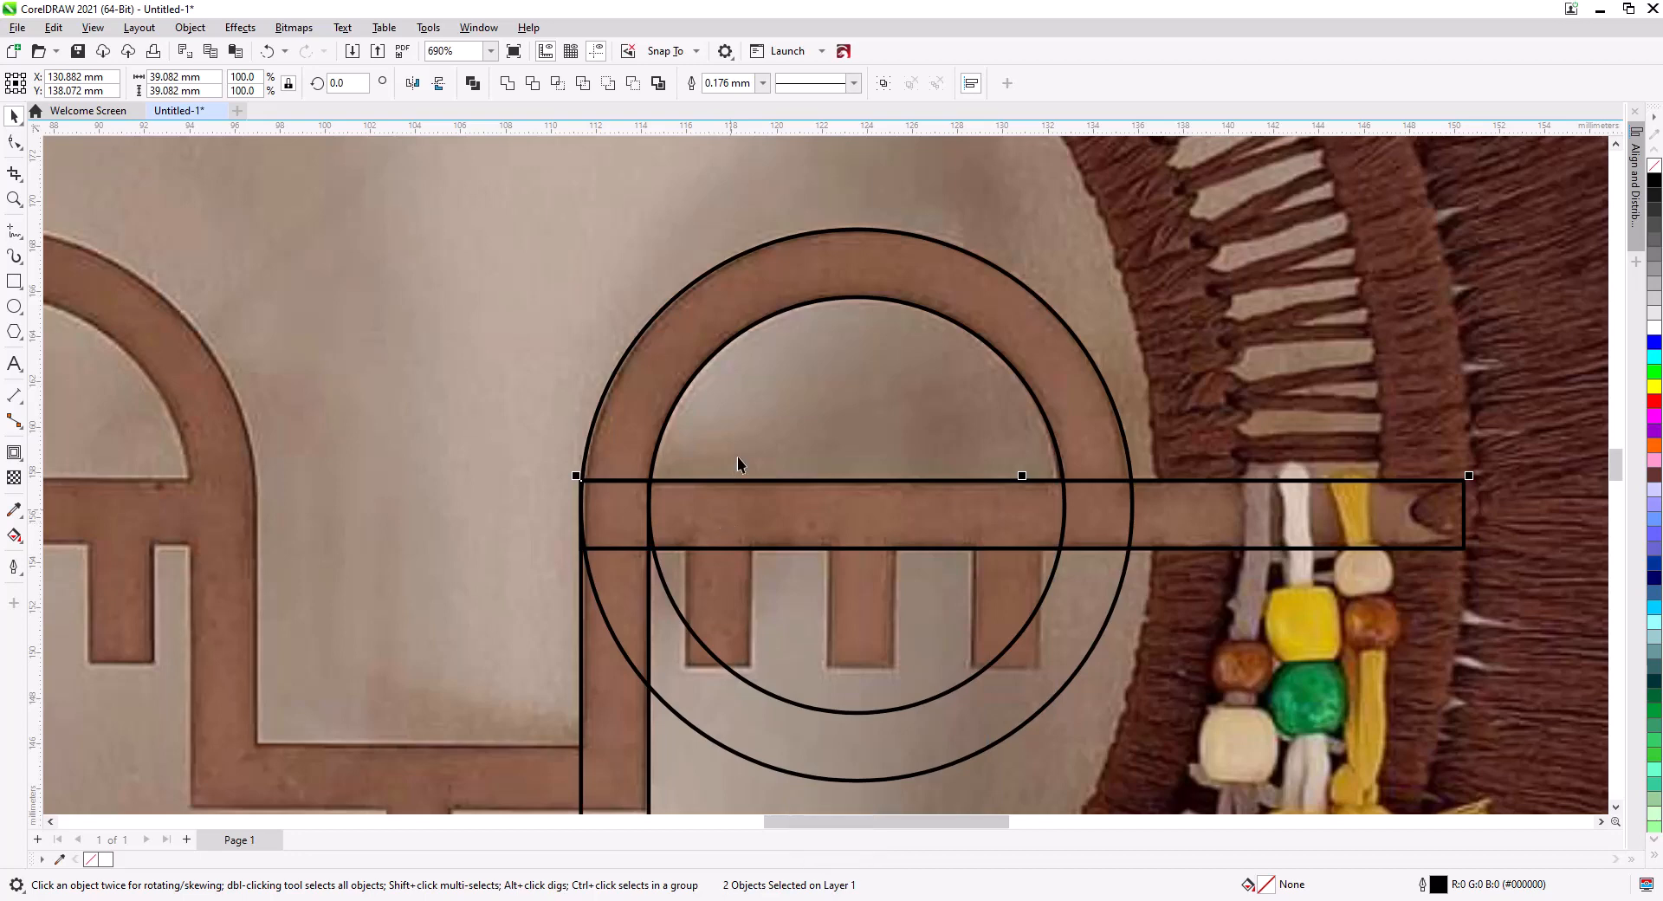
- Shorten the vertical bar from its lower end to the nose base, making it about 14.5 mm long
{"action": "scroll", "coordinate": [736, 456], "scroll_direction": "down", "scroll_amount": 1}
{"action": "left_click_drag", "start_coordinate": [777, 608], "coordinate": [835, 405]}
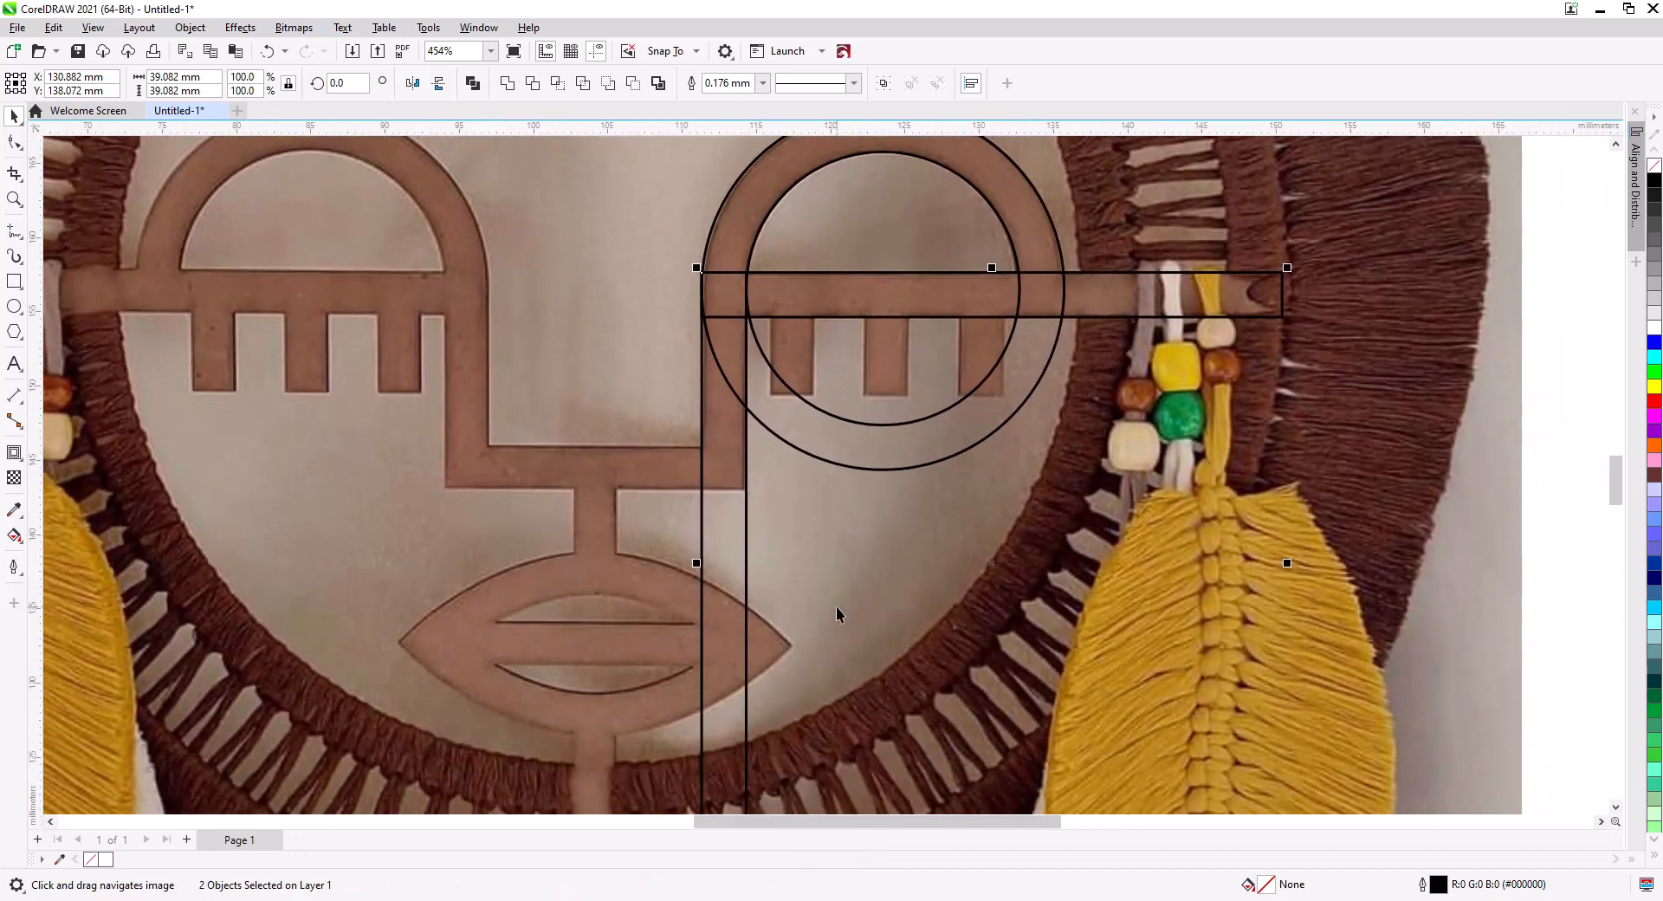
{"action": "left_click_drag", "start_coordinate": [835, 606], "coordinate": [850, 556]}
{"action": "left_click", "coordinate": [755, 663]}
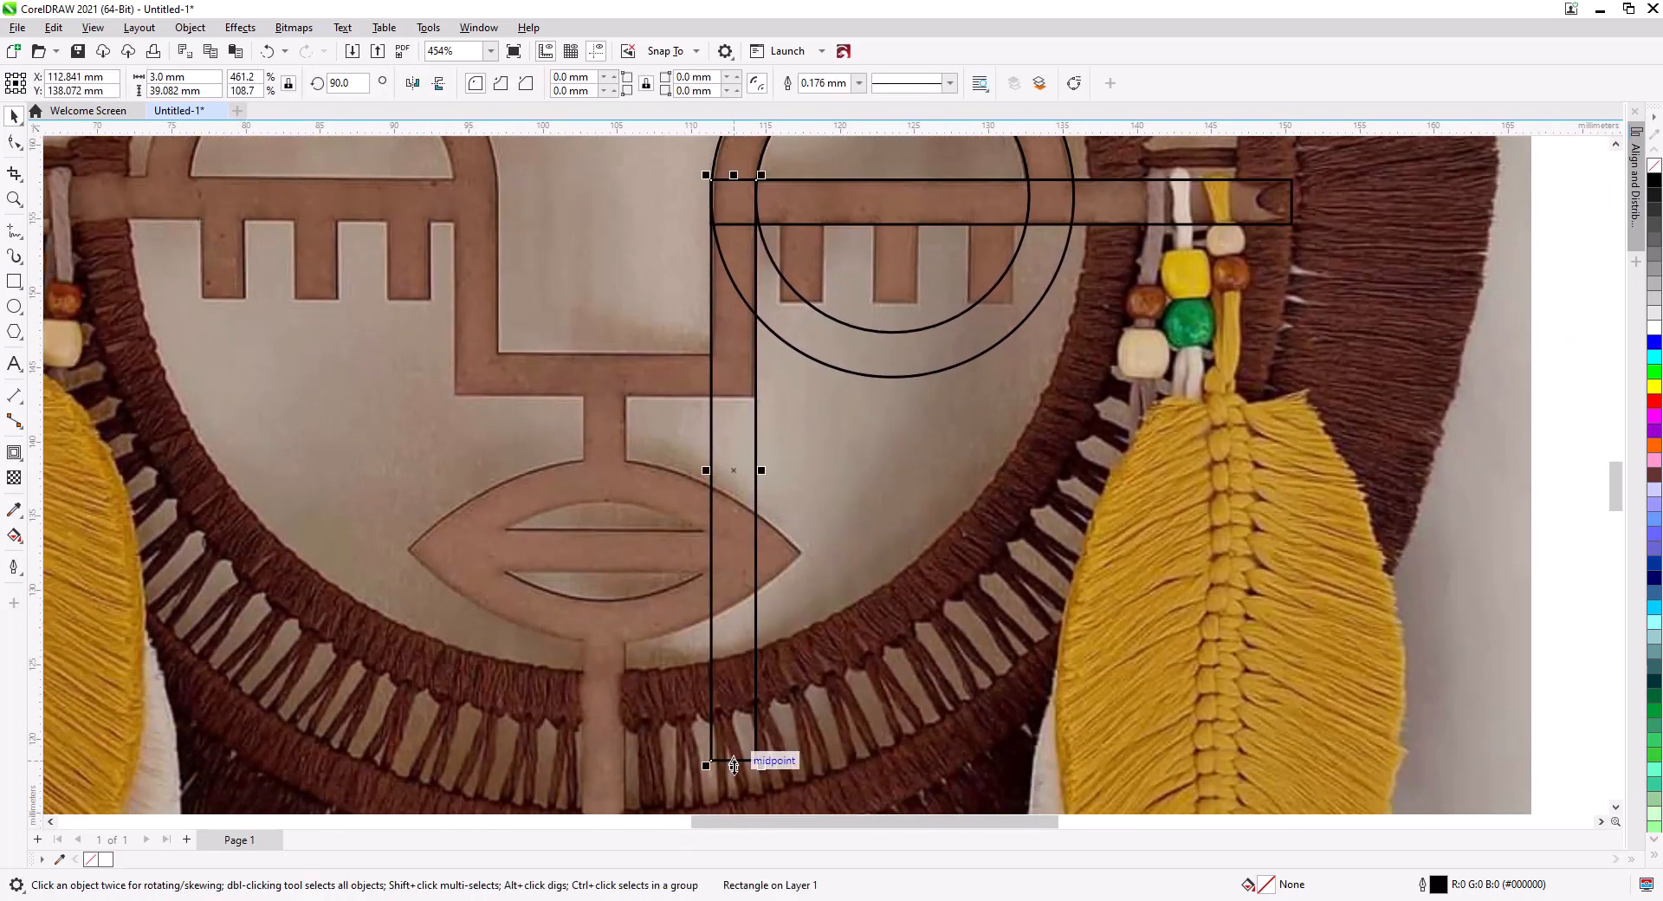
{"action": "left_click_drag", "start_coordinate": [733, 764], "coordinate": [746, 396]}
- Copy the vertical bar onto the first eyelash and shorten the copy to about 6.6 mm, ending at the eyelash's lower edge
{"action": "left_click_drag", "start_coordinate": [875, 429], "coordinate": [850, 679]}
{"action": "scroll", "coordinate": [780, 580], "scroll_direction": "up", "scroll_amount": 3}
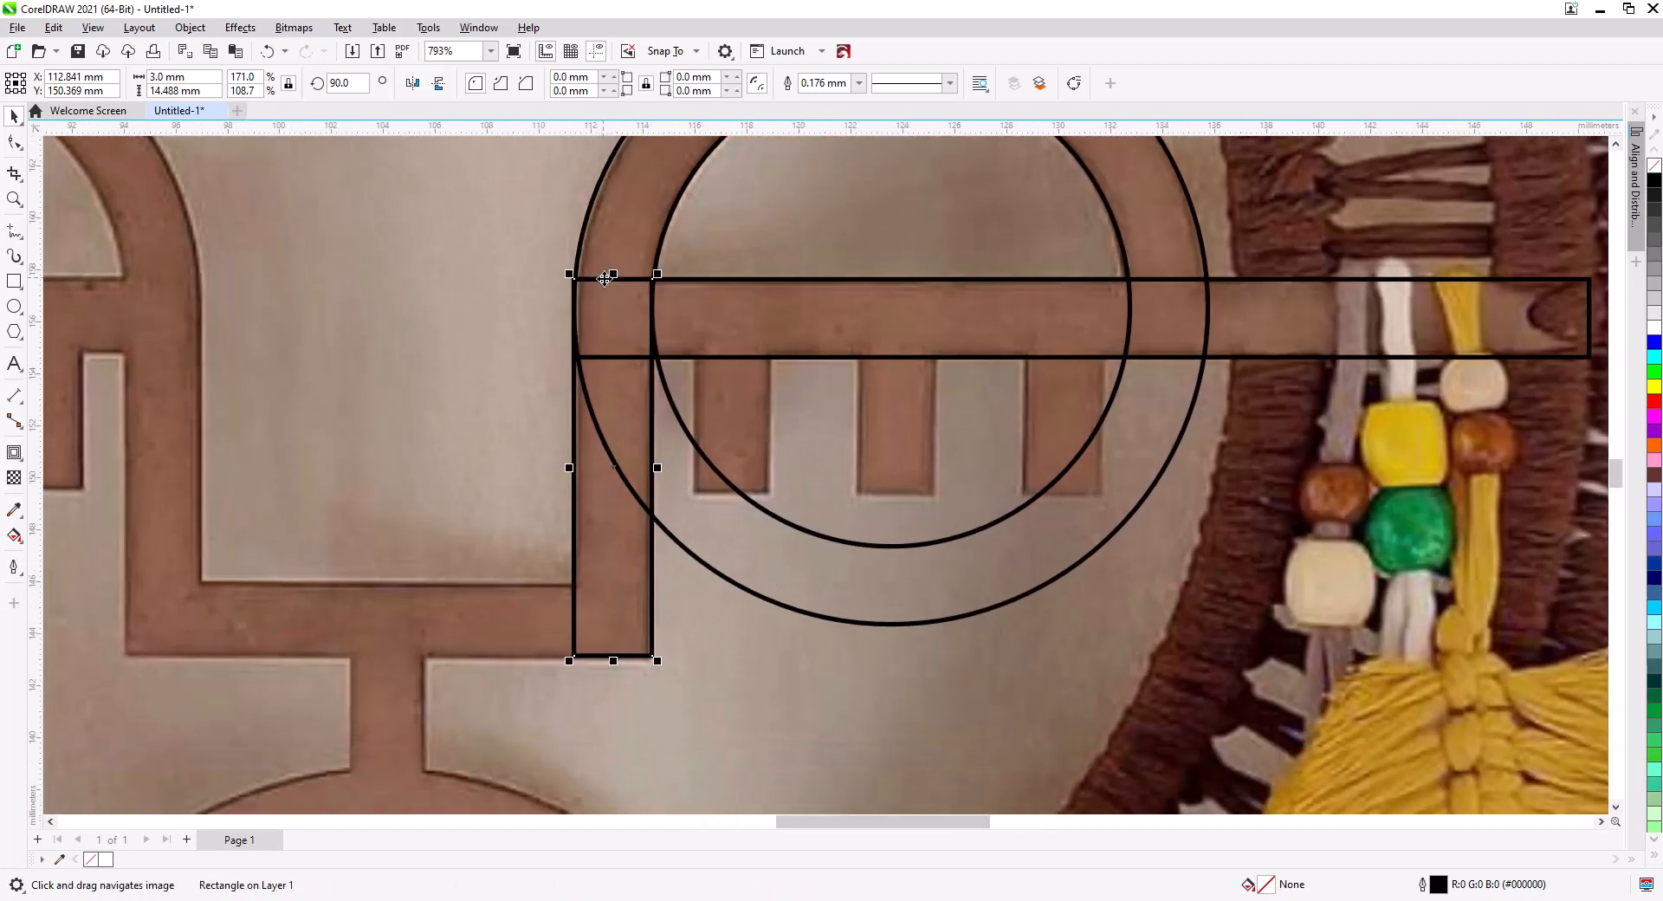
{"action": "left_click_drag", "start_coordinate": [607, 289], "coordinate": [719, 323]}
{"action": "left_click", "coordinate": [754, 359]}
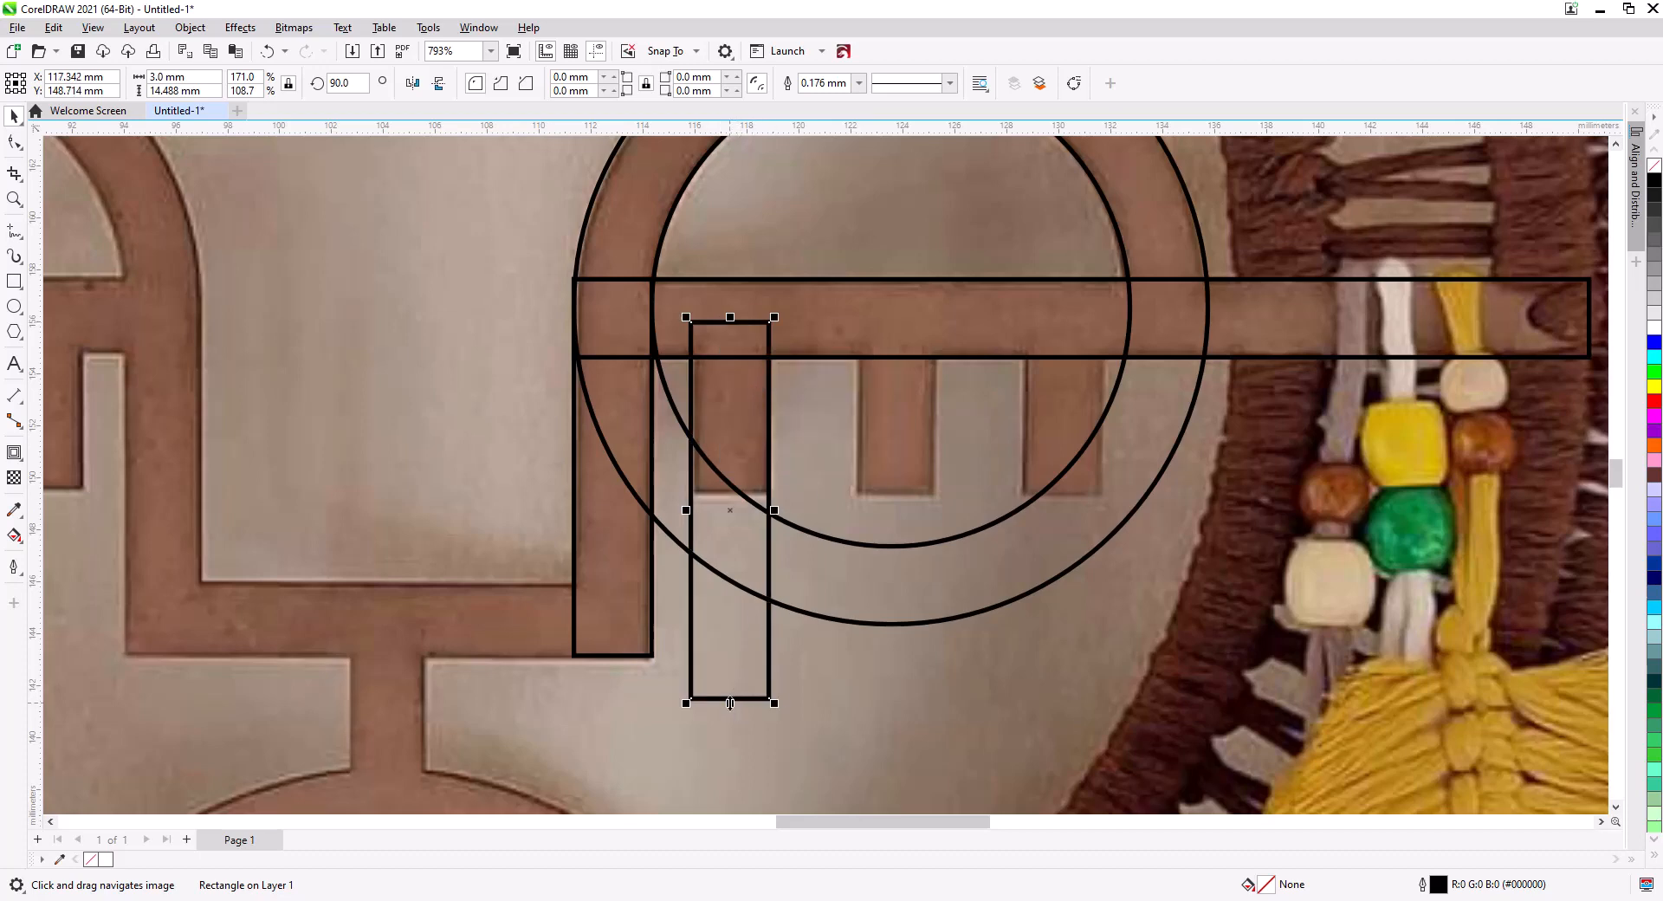
{"action": "left_click_drag", "start_coordinate": [730, 702], "coordinate": [911, 448]}
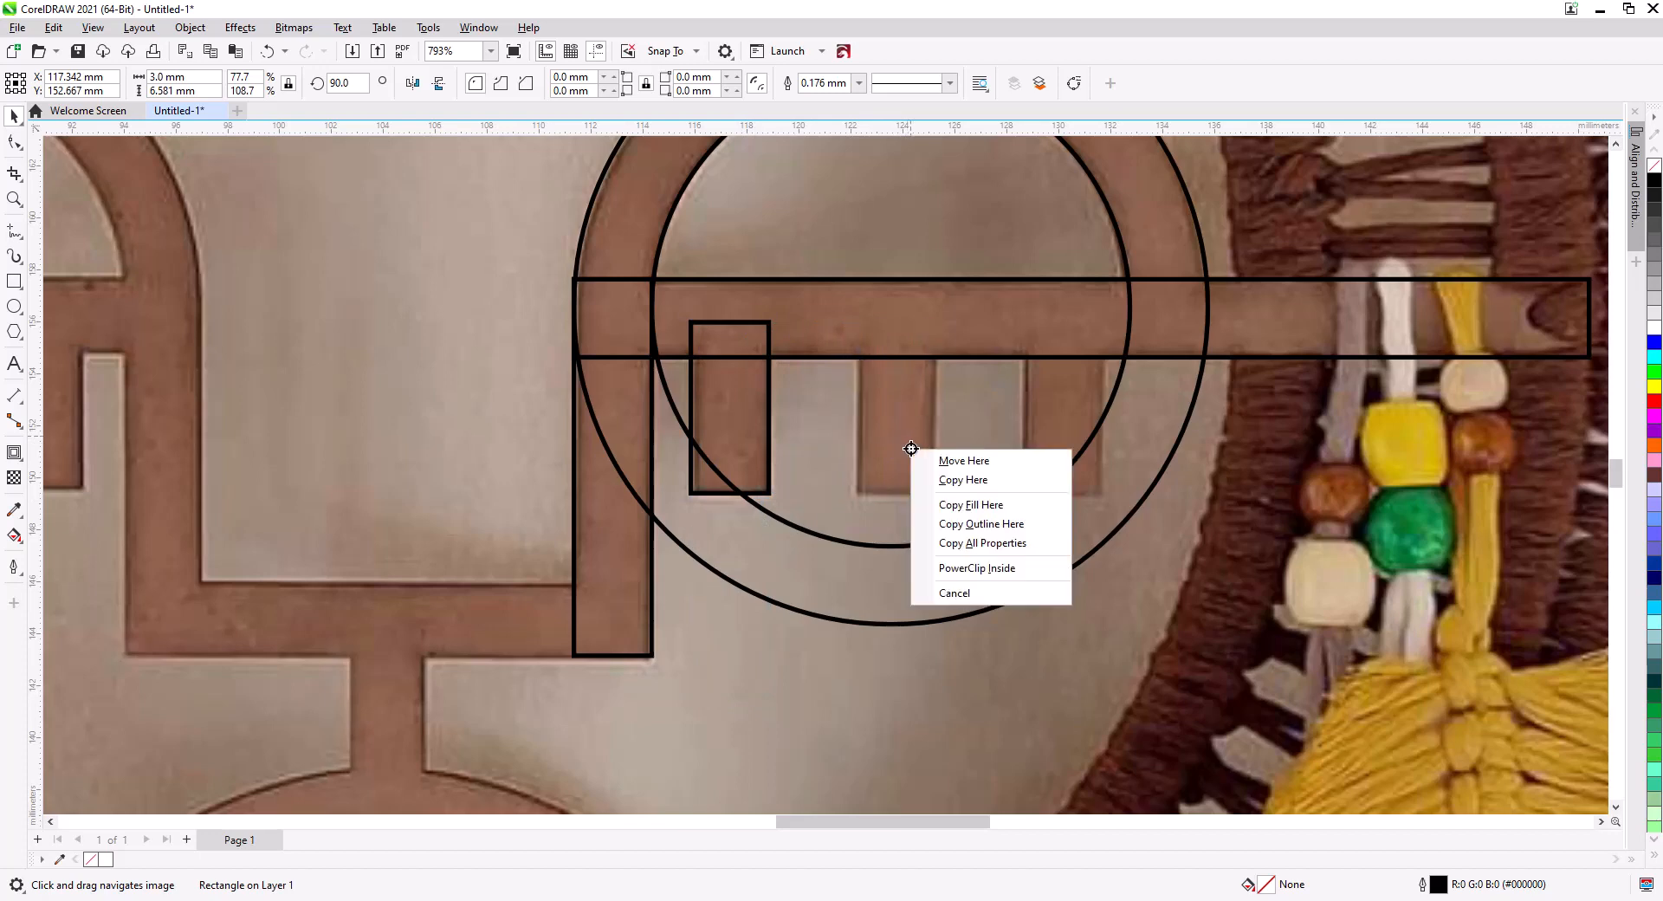
- Copy the eyelash rectangle onto the second eyelash and repeat the duplicate at the same spacing for the third
{"action": "left_click", "coordinate": [944, 480]}
{"action": "key", "text": "ctrl+d"}
{"action": "key", "text": "ctrl+d"}
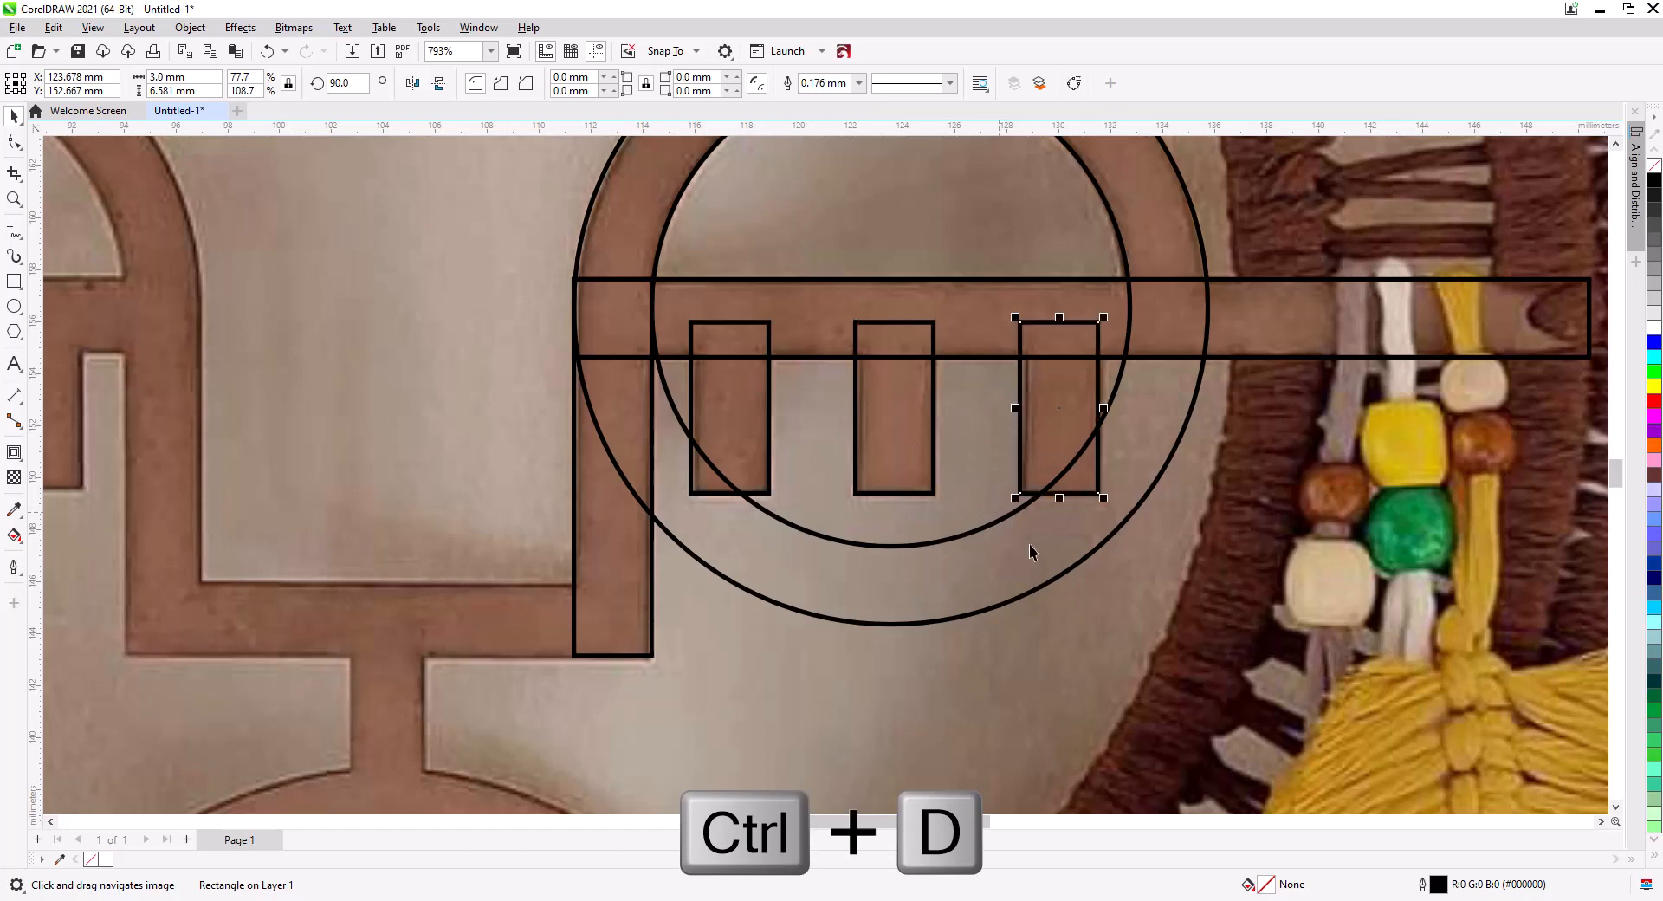
- Weld the three eyelash rectangles to the horizontal bar
{"action": "left_click", "coordinate": [932, 493], "text": "shift"}
{"action": "left_click", "coordinate": [767, 493], "text": "shift"}
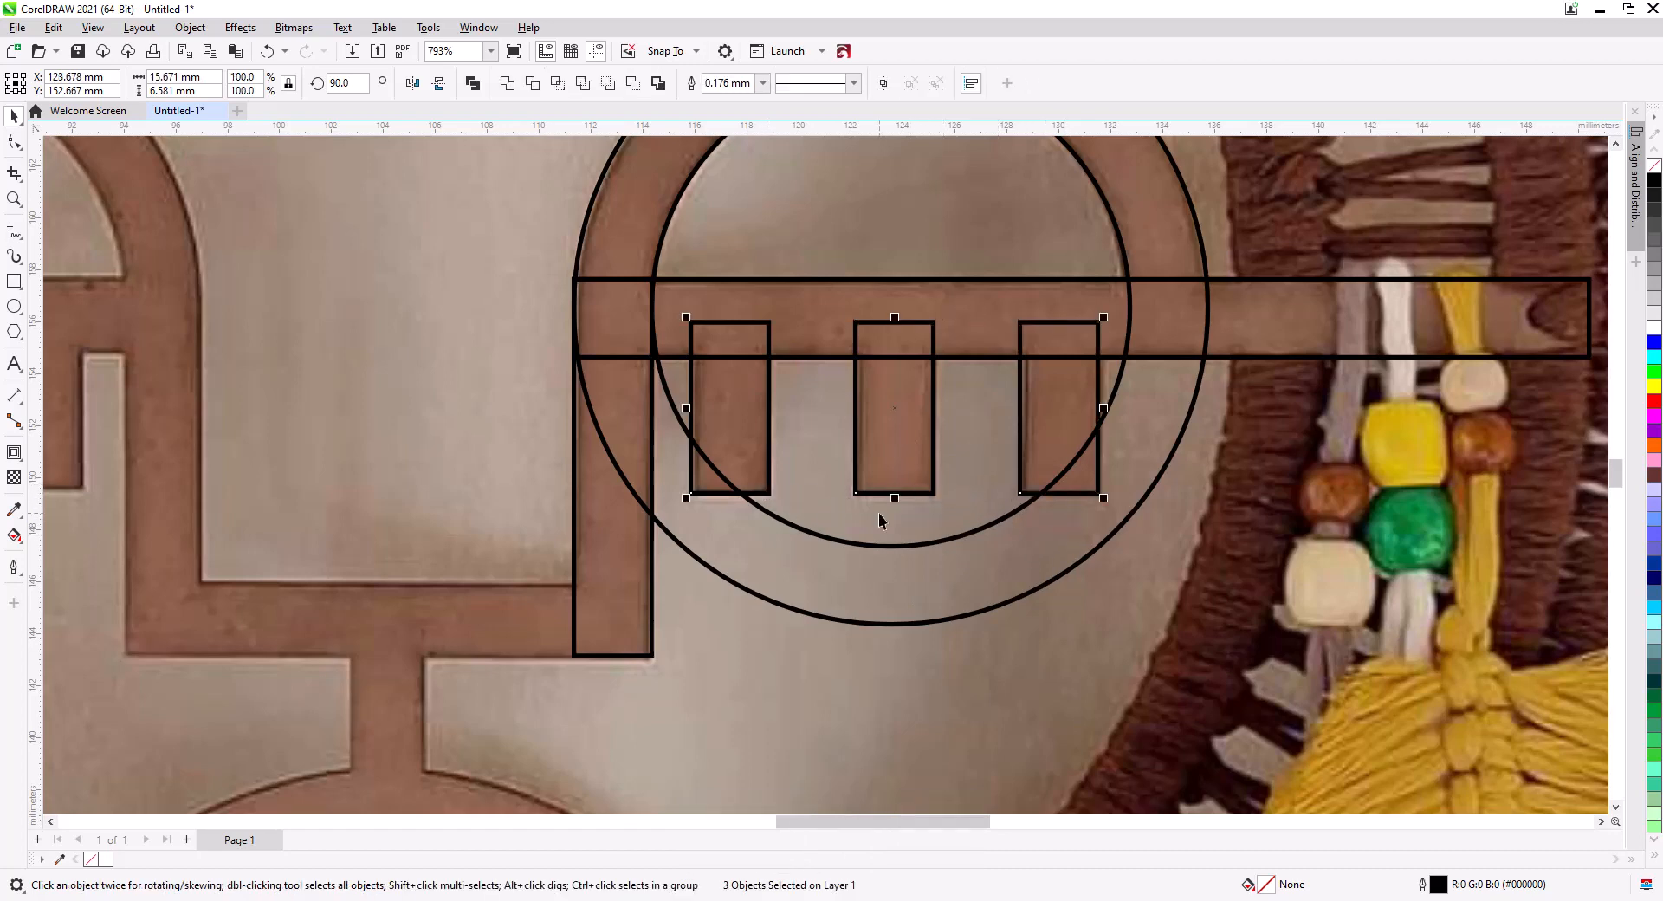
{"action": "left_click", "coordinate": [1234, 356], "text": "shift"}
{"action": "key", "text": "w"}
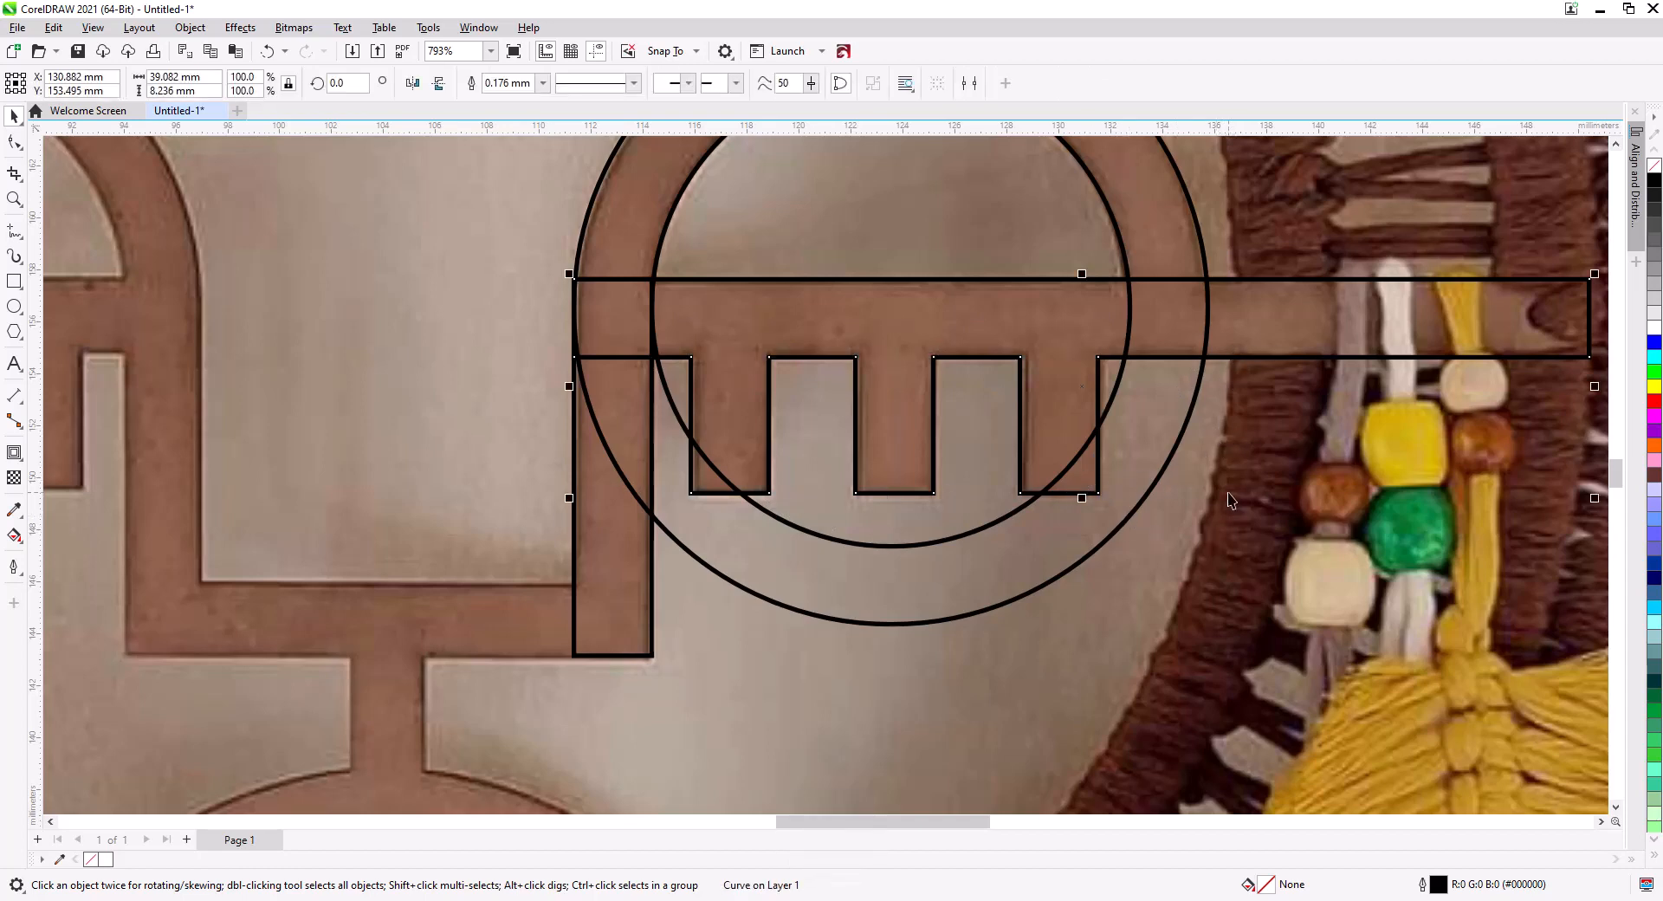
- Weld the vertical nose bar to the combined horizontal bar and eyelash shape
{"action": "left_click_drag", "start_coordinate": [1228, 493], "coordinate": [1178, 621]}
{"action": "left_click", "coordinate": [1268, 574]}
{"action": "left_click", "coordinate": [1244, 475]}
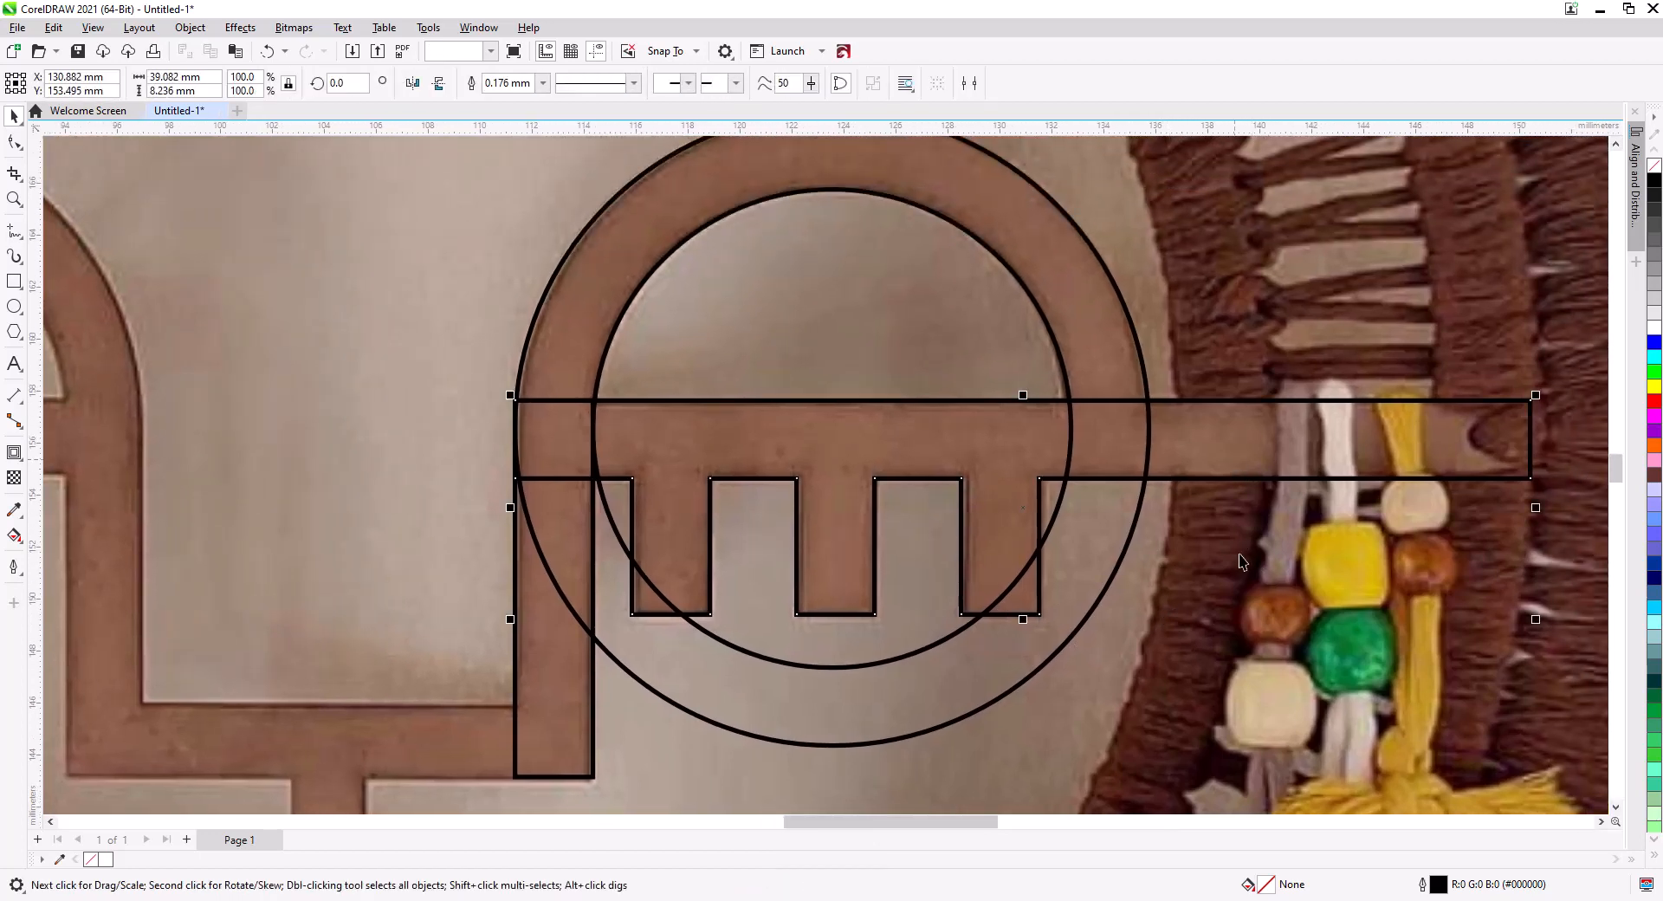
{"action": "key", "text": "shift"}
{"action": "left_click", "coordinate": [568, 684], "text": "shift"}
{"action": "key", "text": "w"}
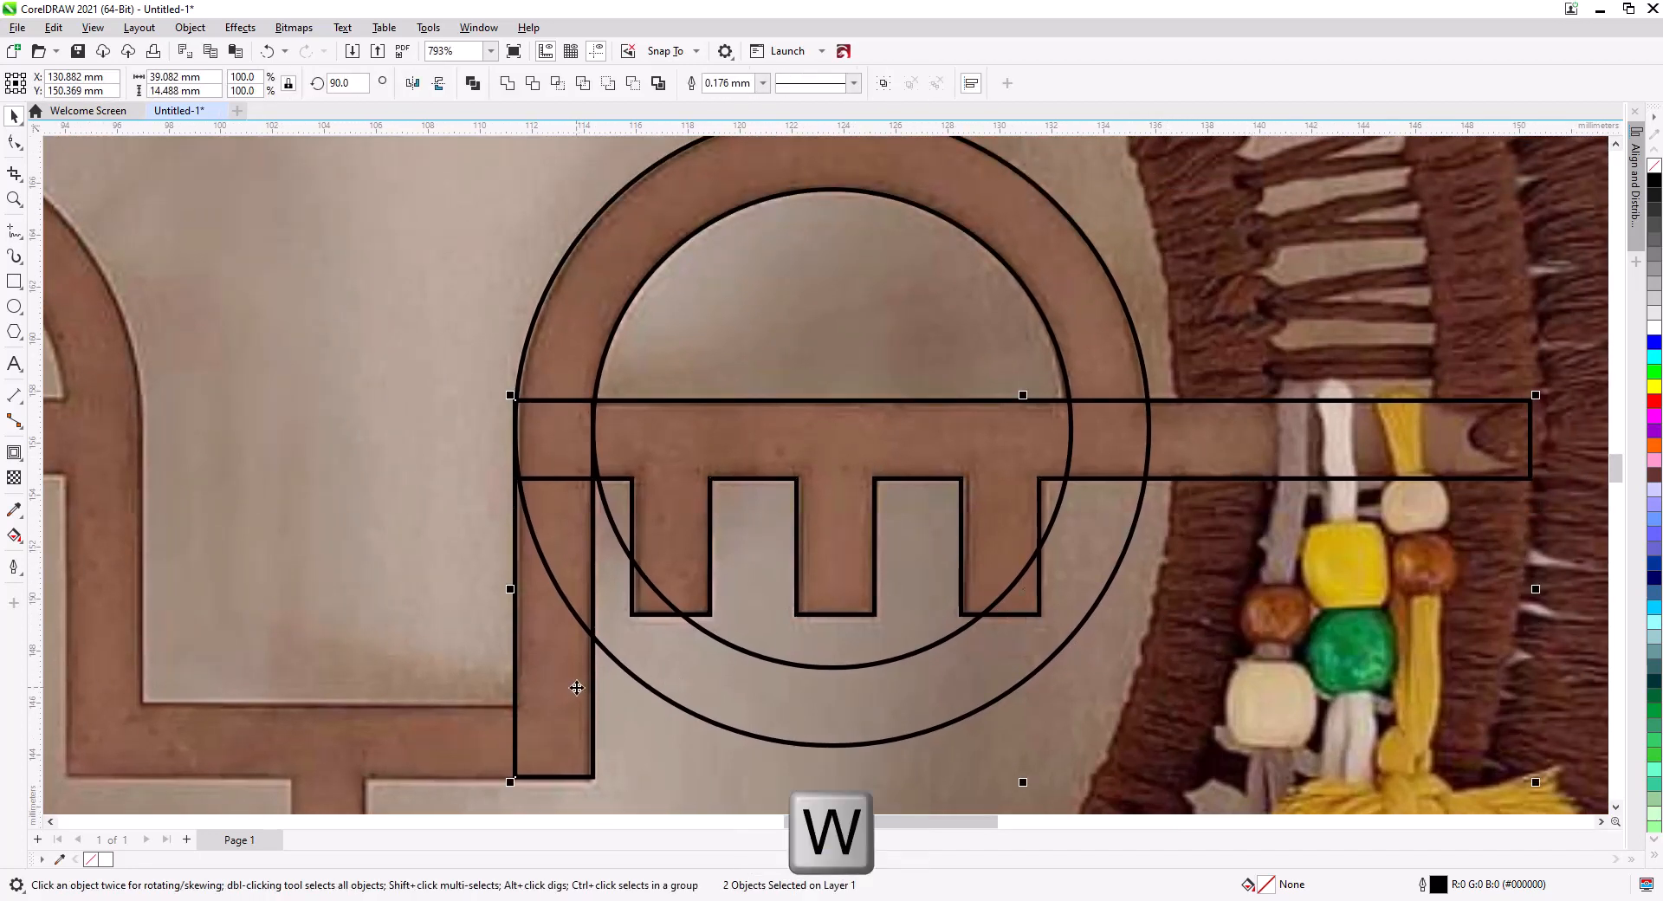
{"action": "left_click", "coordinate": [1176, 611]}
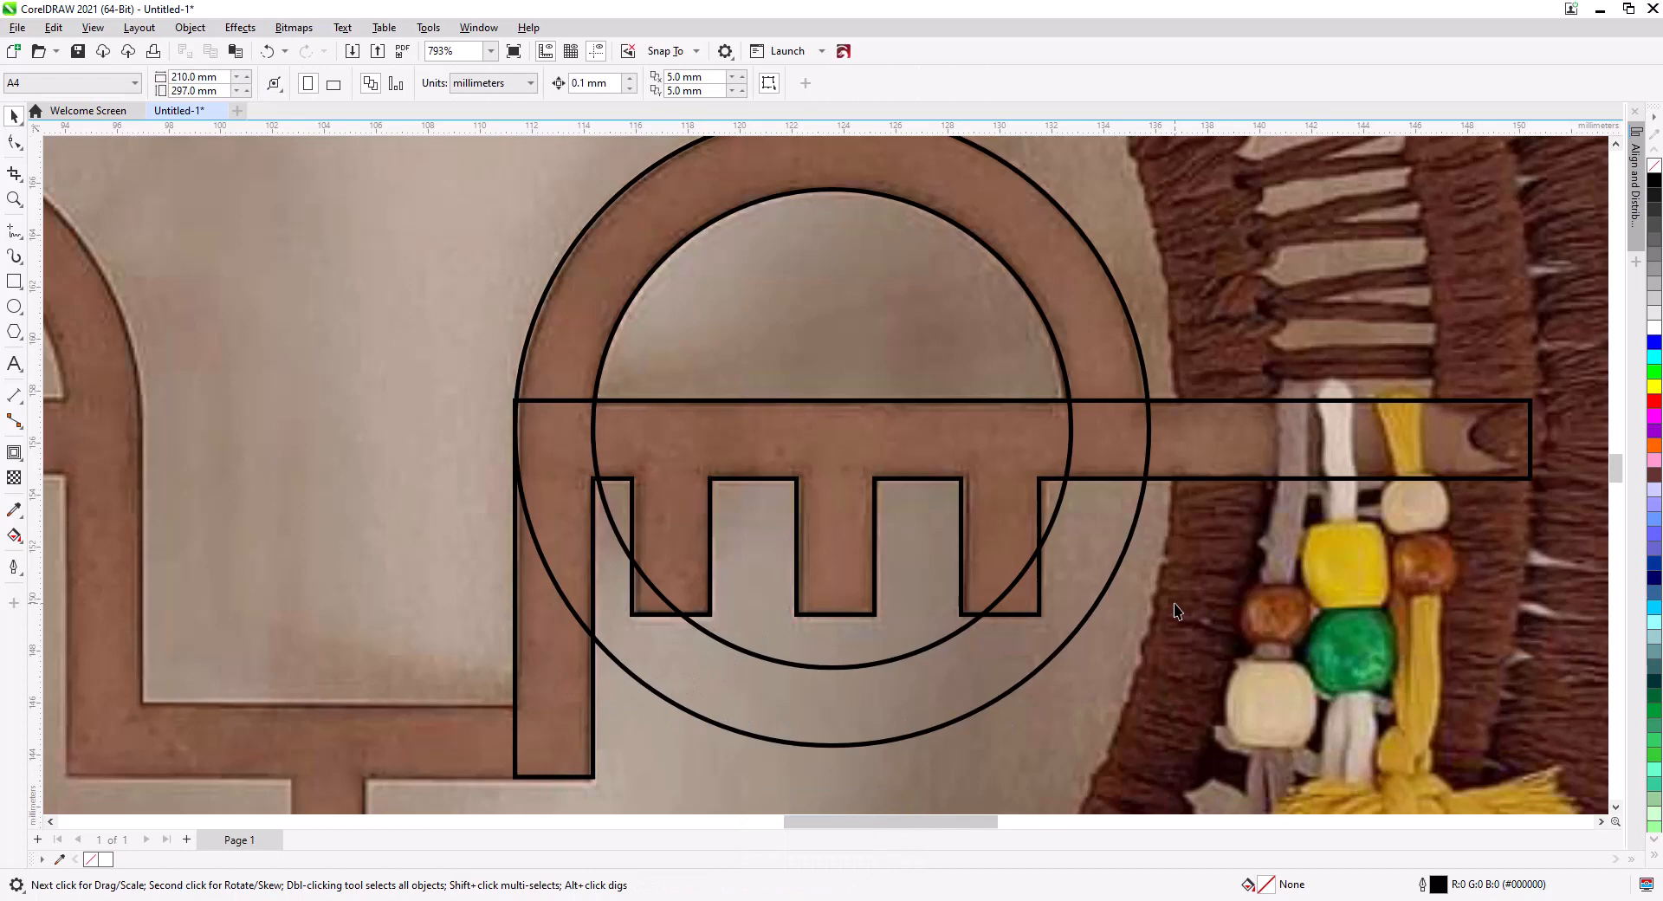
- Combine the inner and outer circles into one ring-shaped curve
{"action": "left_click", "coordinate": [1050, 336]}
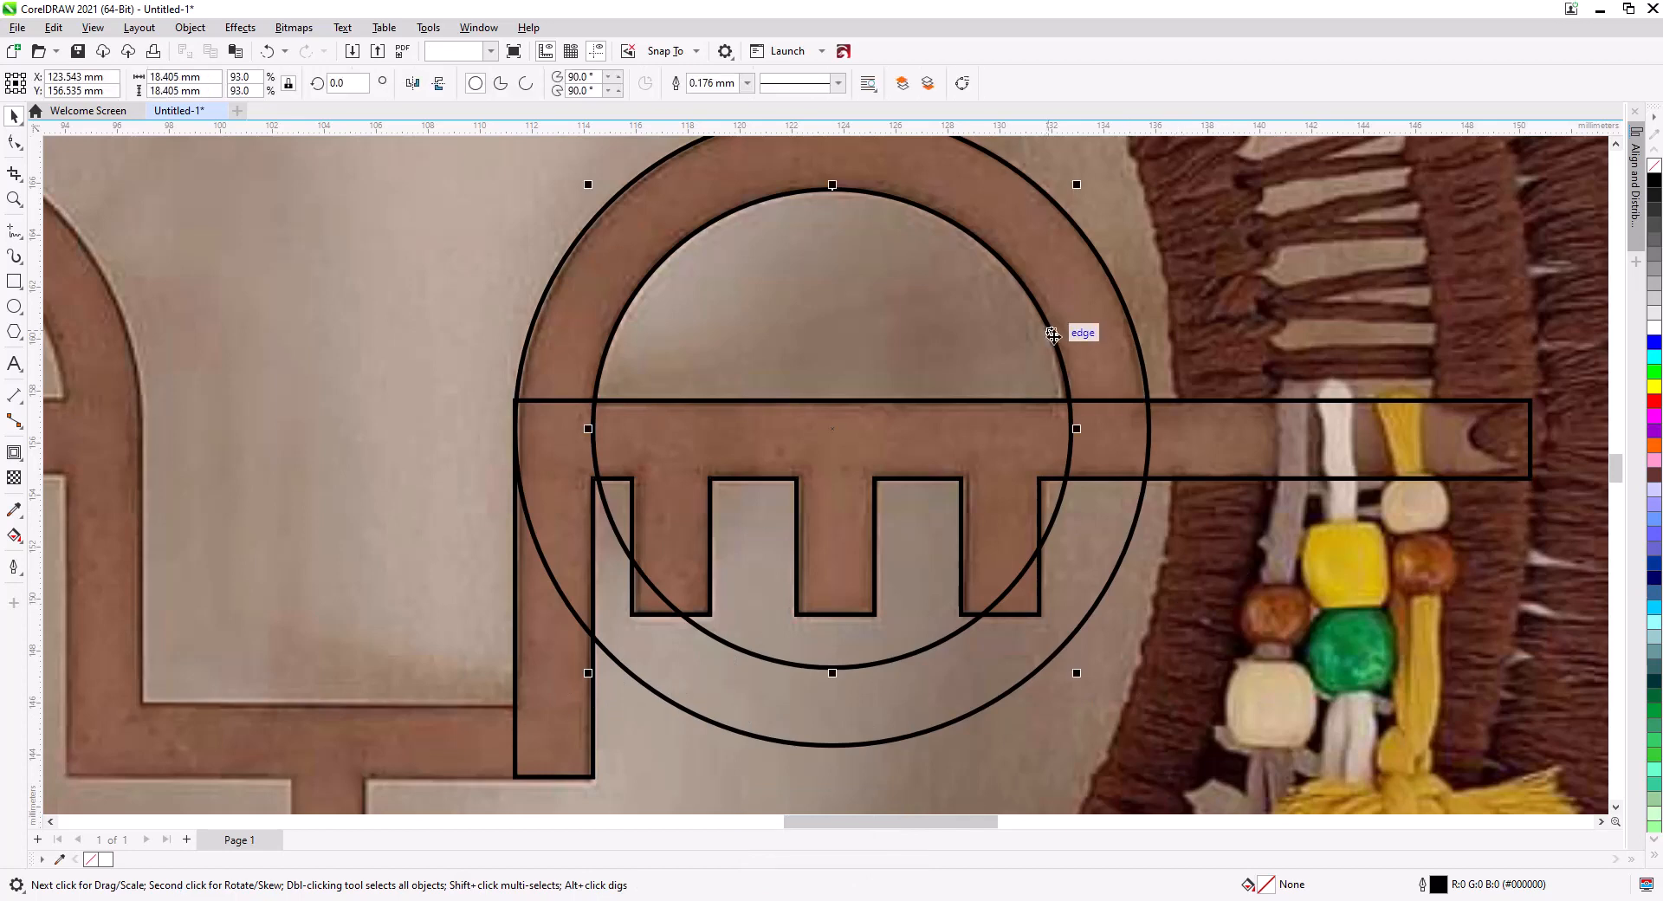
{"action": "left_click", "coordinate": [1123, 299], "text": "shift"}
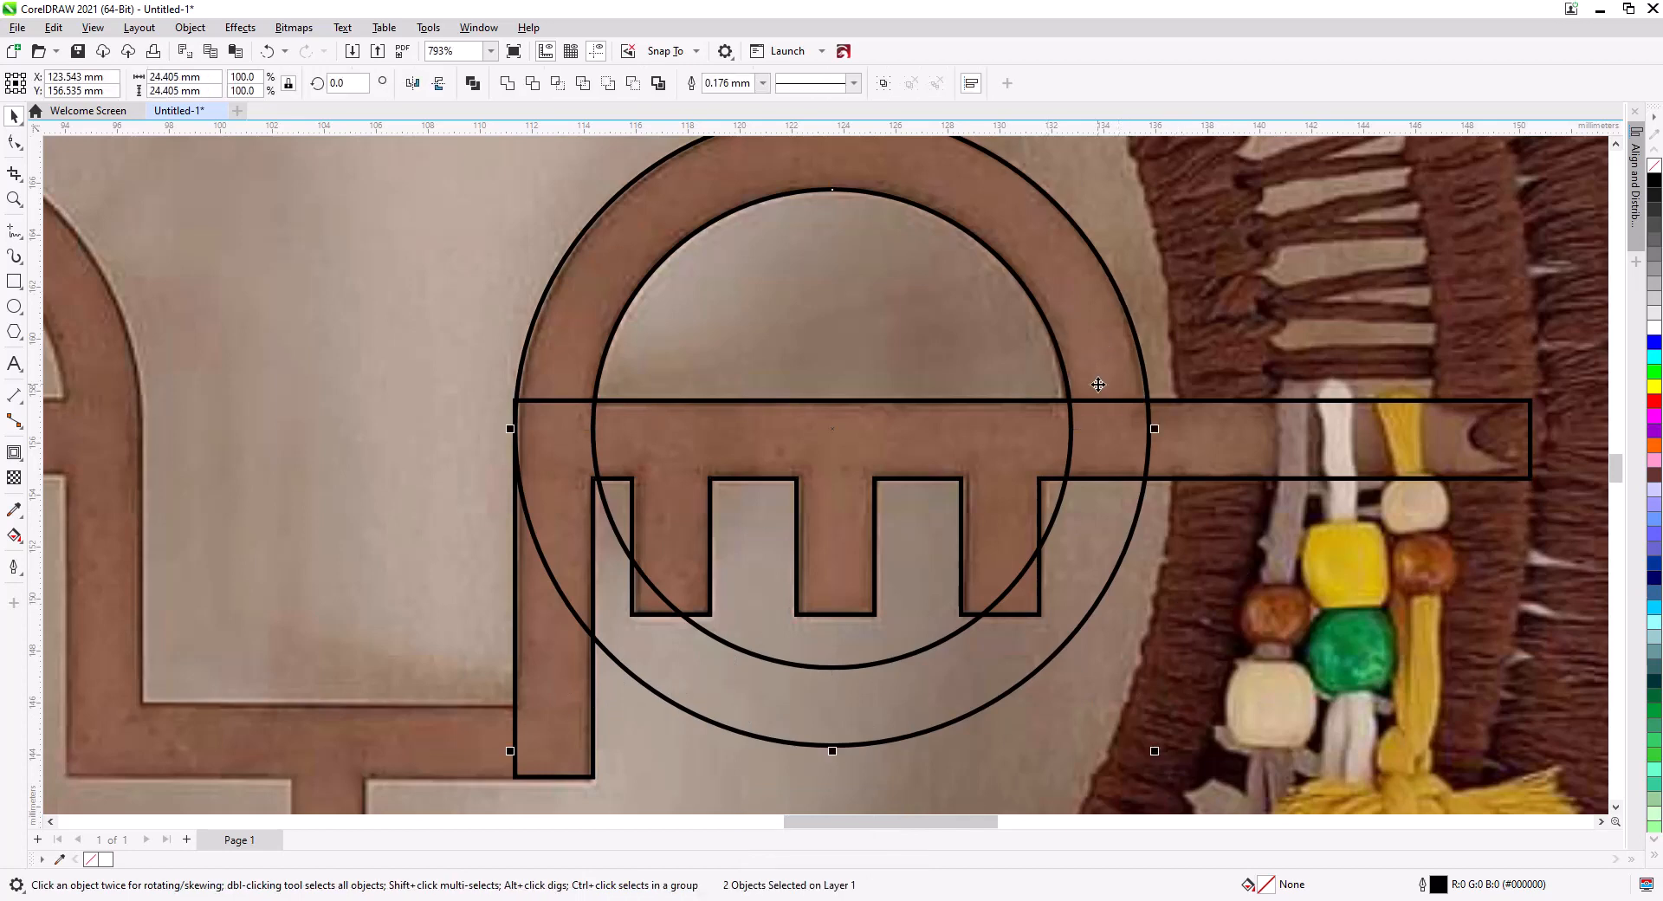
{"action": "key", "text": "ctrl+l"}
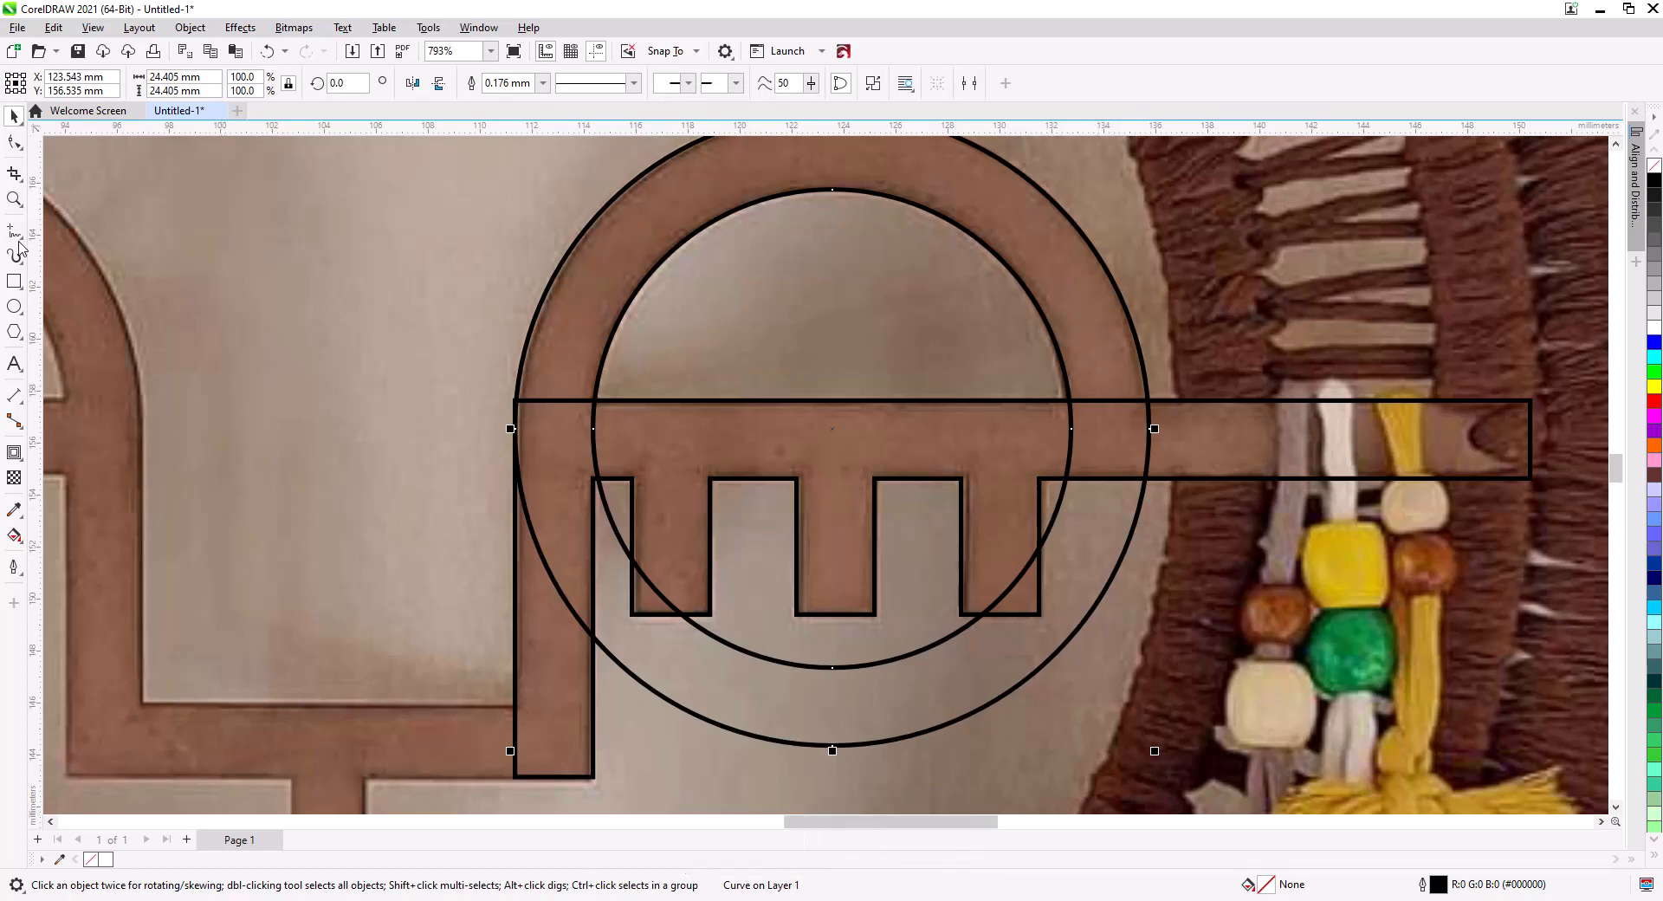
- Draw a rectangle about 27 by 13.4 mm covering the ring's lower half, from its left edge and up into the horizontal bar
{"action": "left_click", "coordinate": [15, 280]}
{"action": "left_click_drag", "start_coordinate": [1217, 773], "coordinate": [644, 524]}
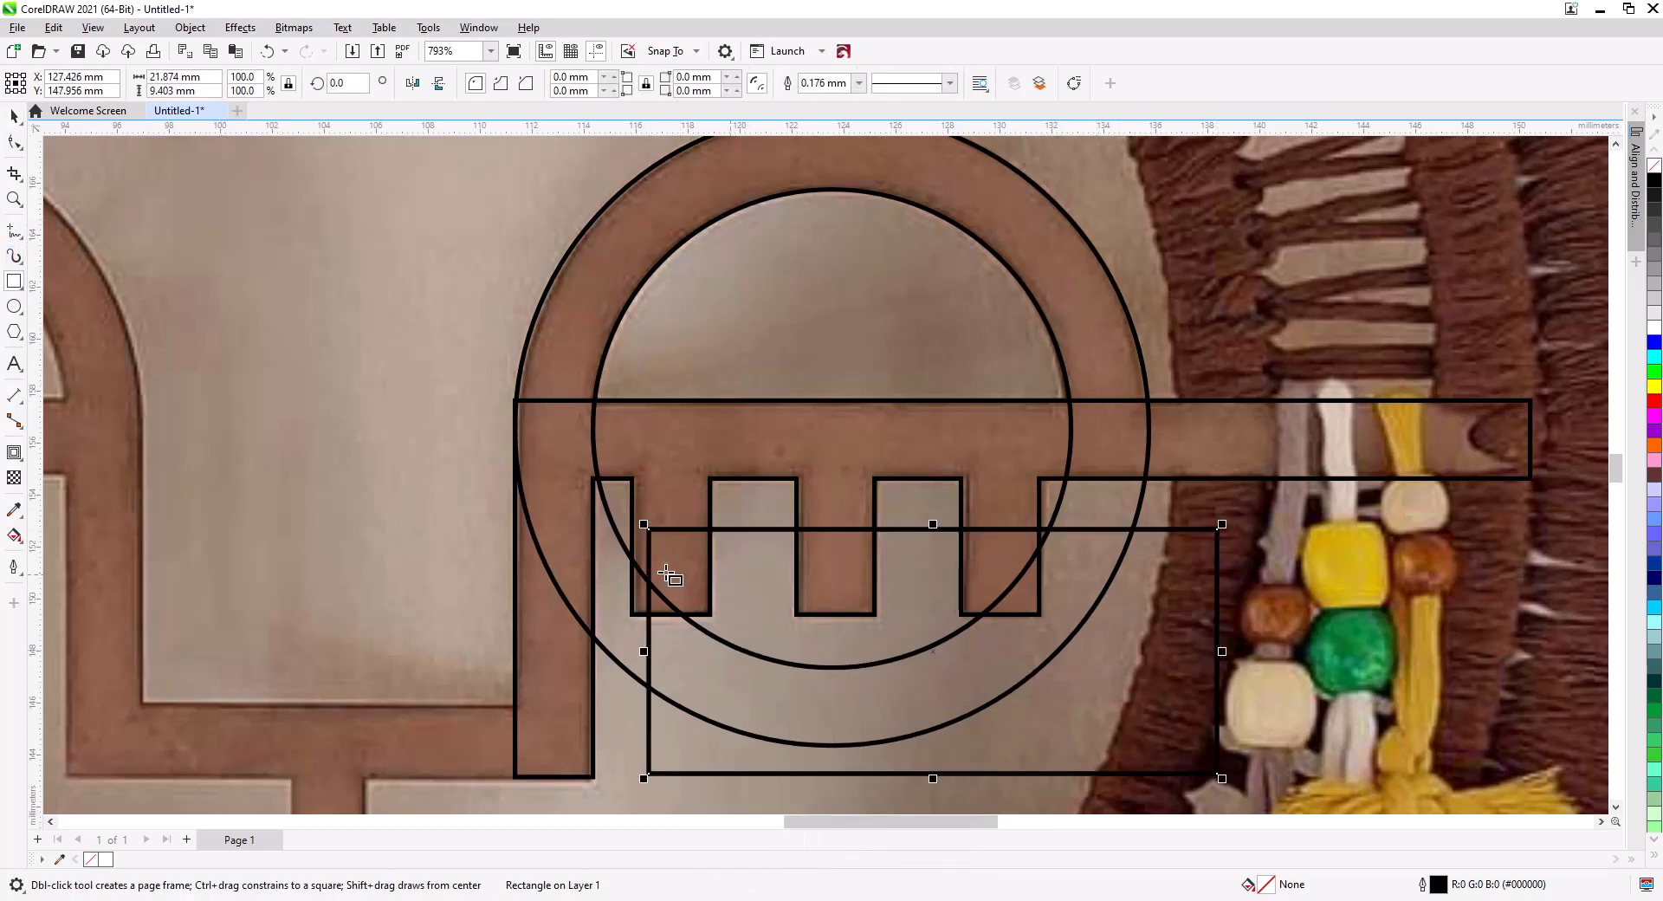
{"action": "left_click_drag", "start_coordinate": [644, 651], "coordinate": [510, 652]}
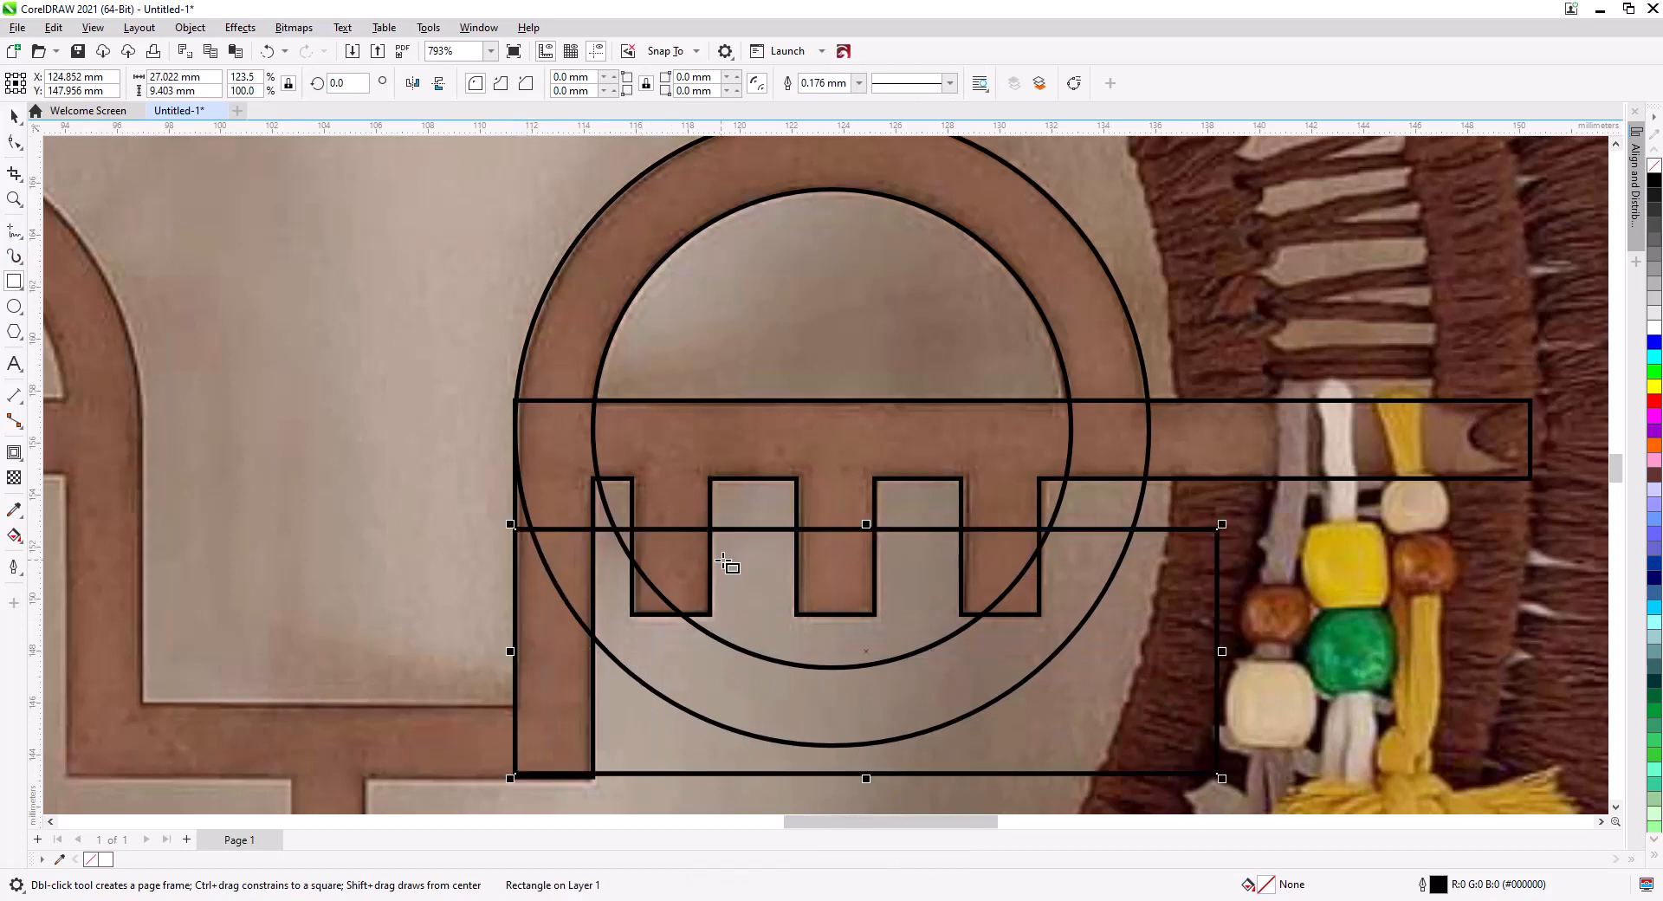
{"action": "left_click_drag", "start_coordinate": [866, 524], "coordinate": [861, 425]}
{"action": "left_click", "coordinate": [14, 116]}
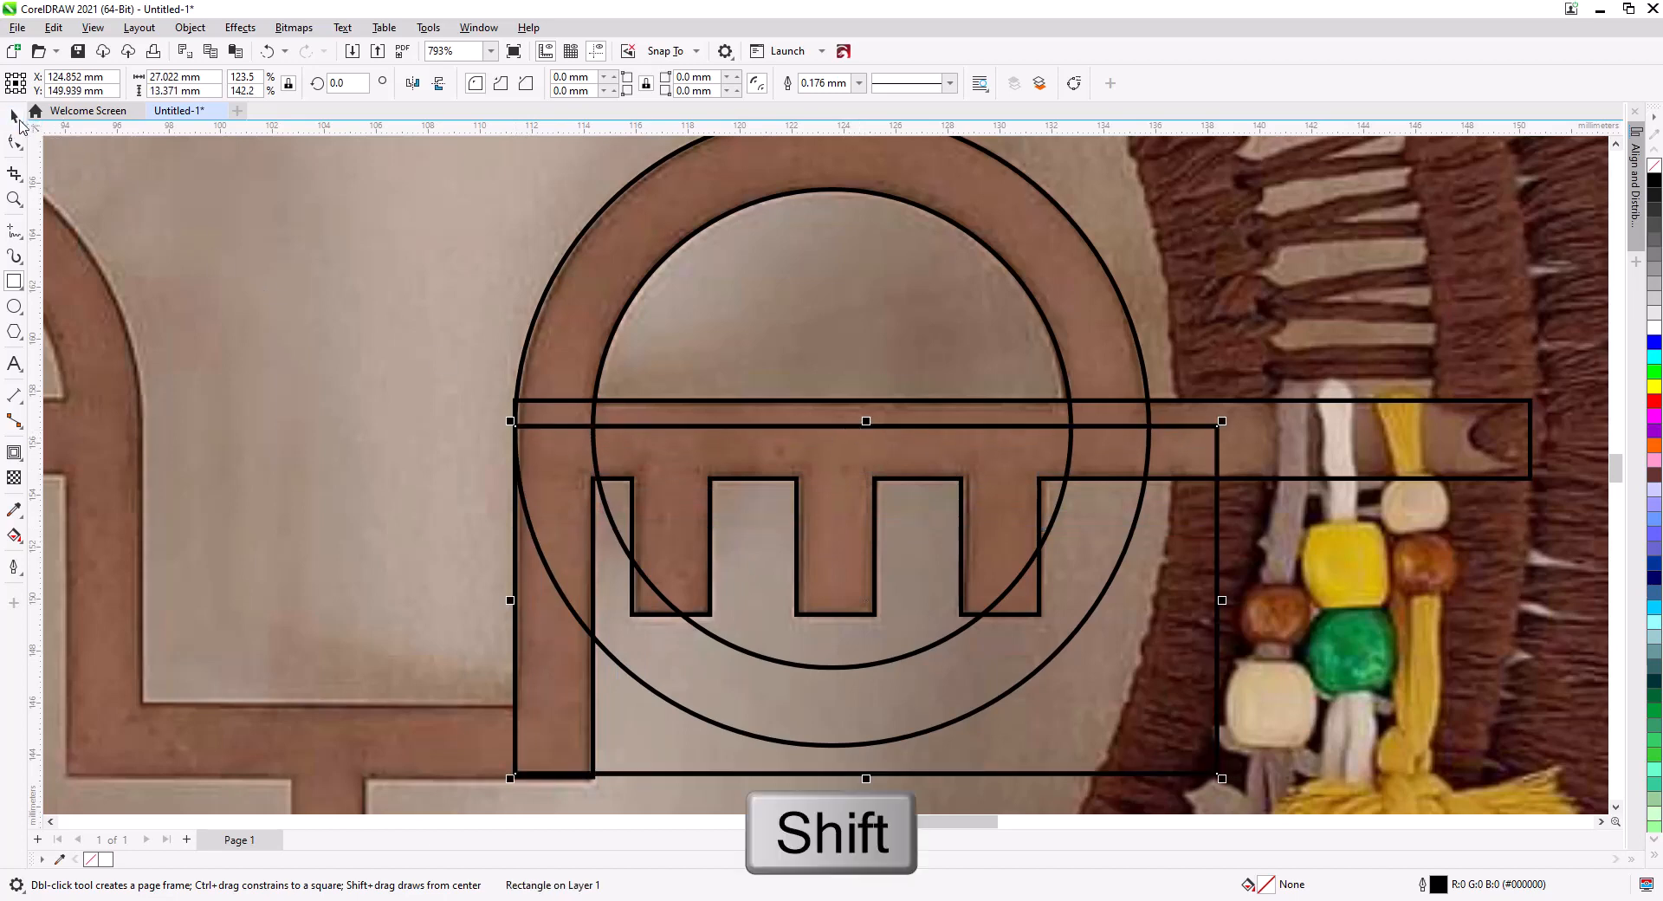
- Trim away the ring's lower half with the covering rectangle and delete the rectangle
{"action": "left_click", "coordinate": [1115, 314], "text": "shift"}
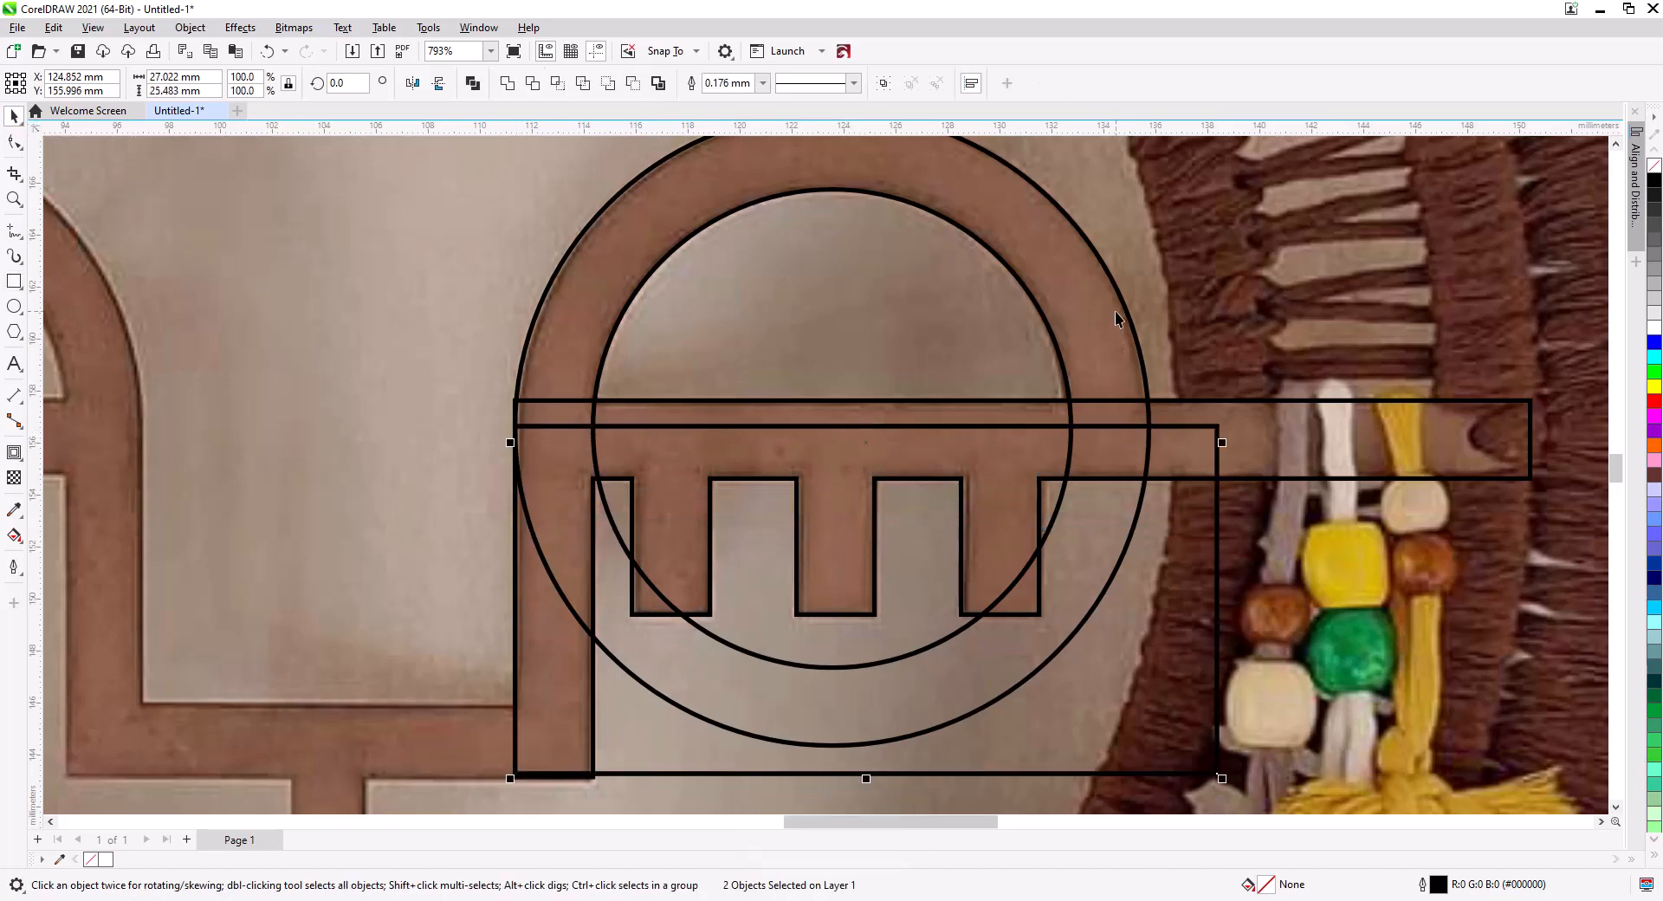
{"action": "key", "text": "m"}
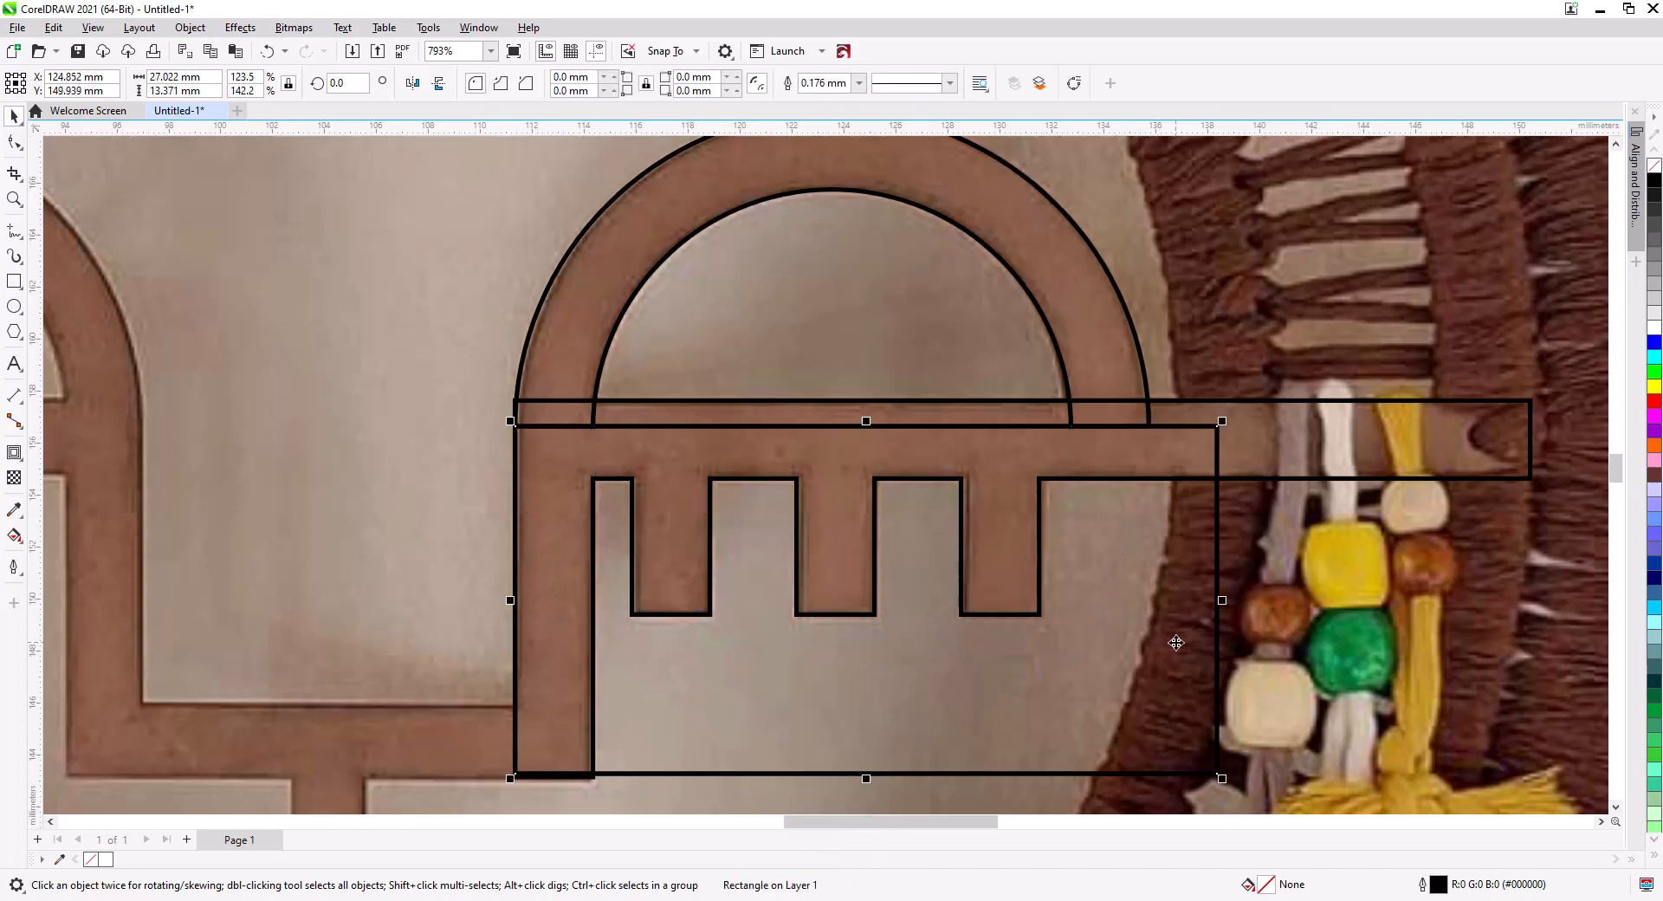
{"action": "key", "text": "Delete"}
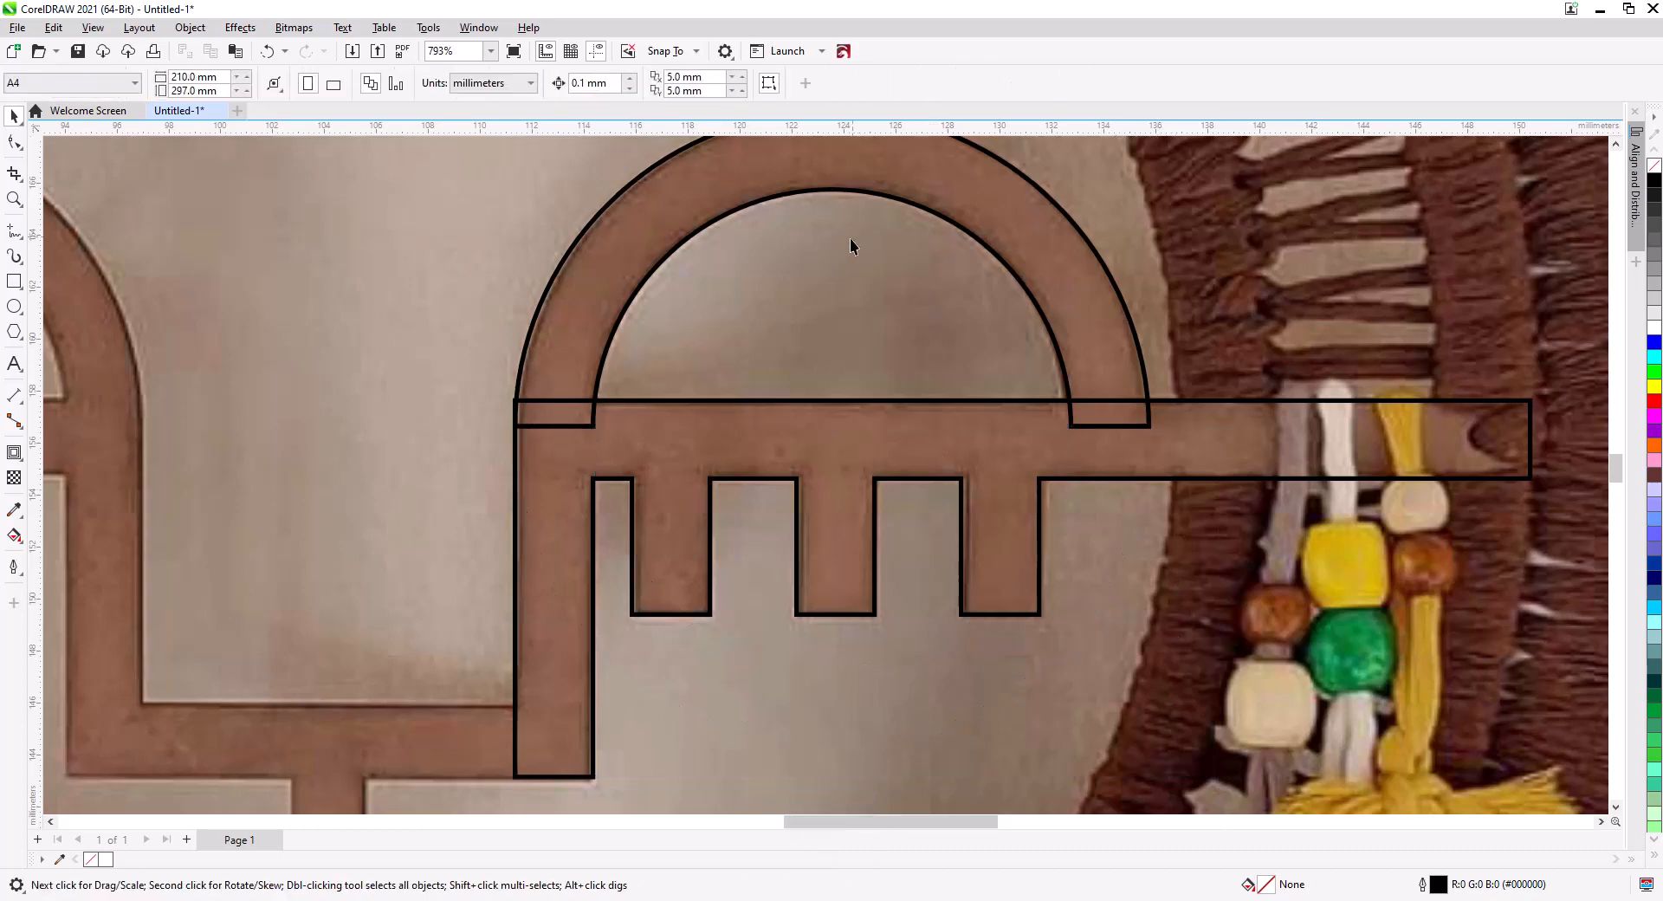
- Move the upper-left corner node of the eyelash bar down onto the half ring's lower-left corner
{"action": "scroll", "coordinate": [519, 420], "scroll_direction": "up", "scroll_amount": 2}
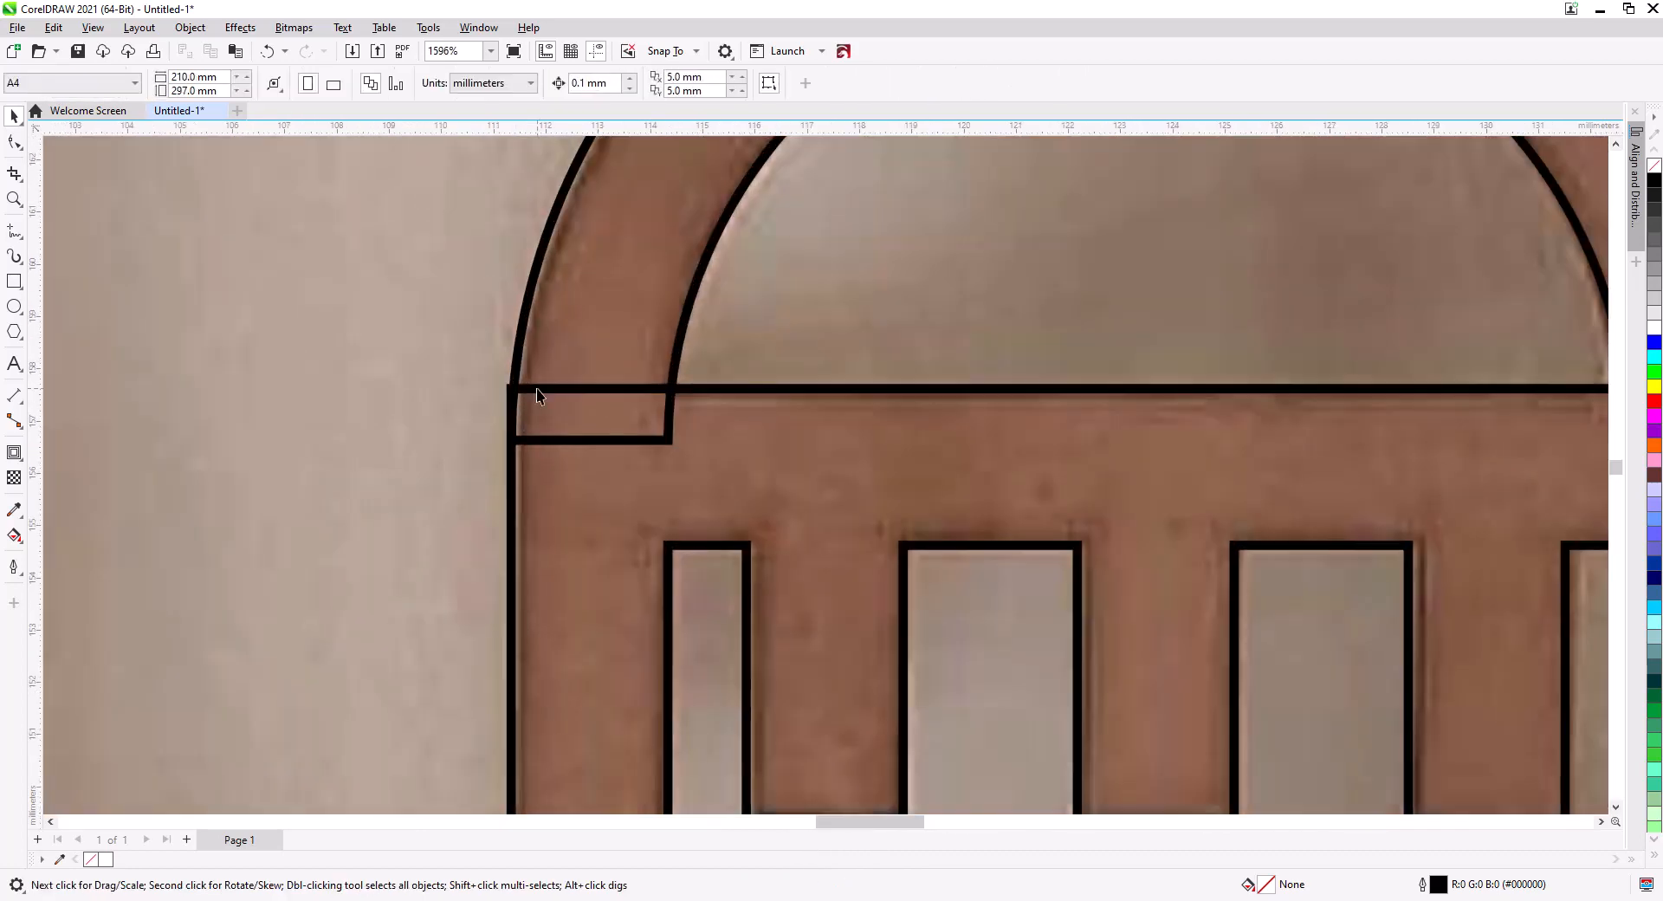
{"action": "left_click", "coordinate": [530, 396]}
{"action": "left_click", "coordinate": [14, 143]}
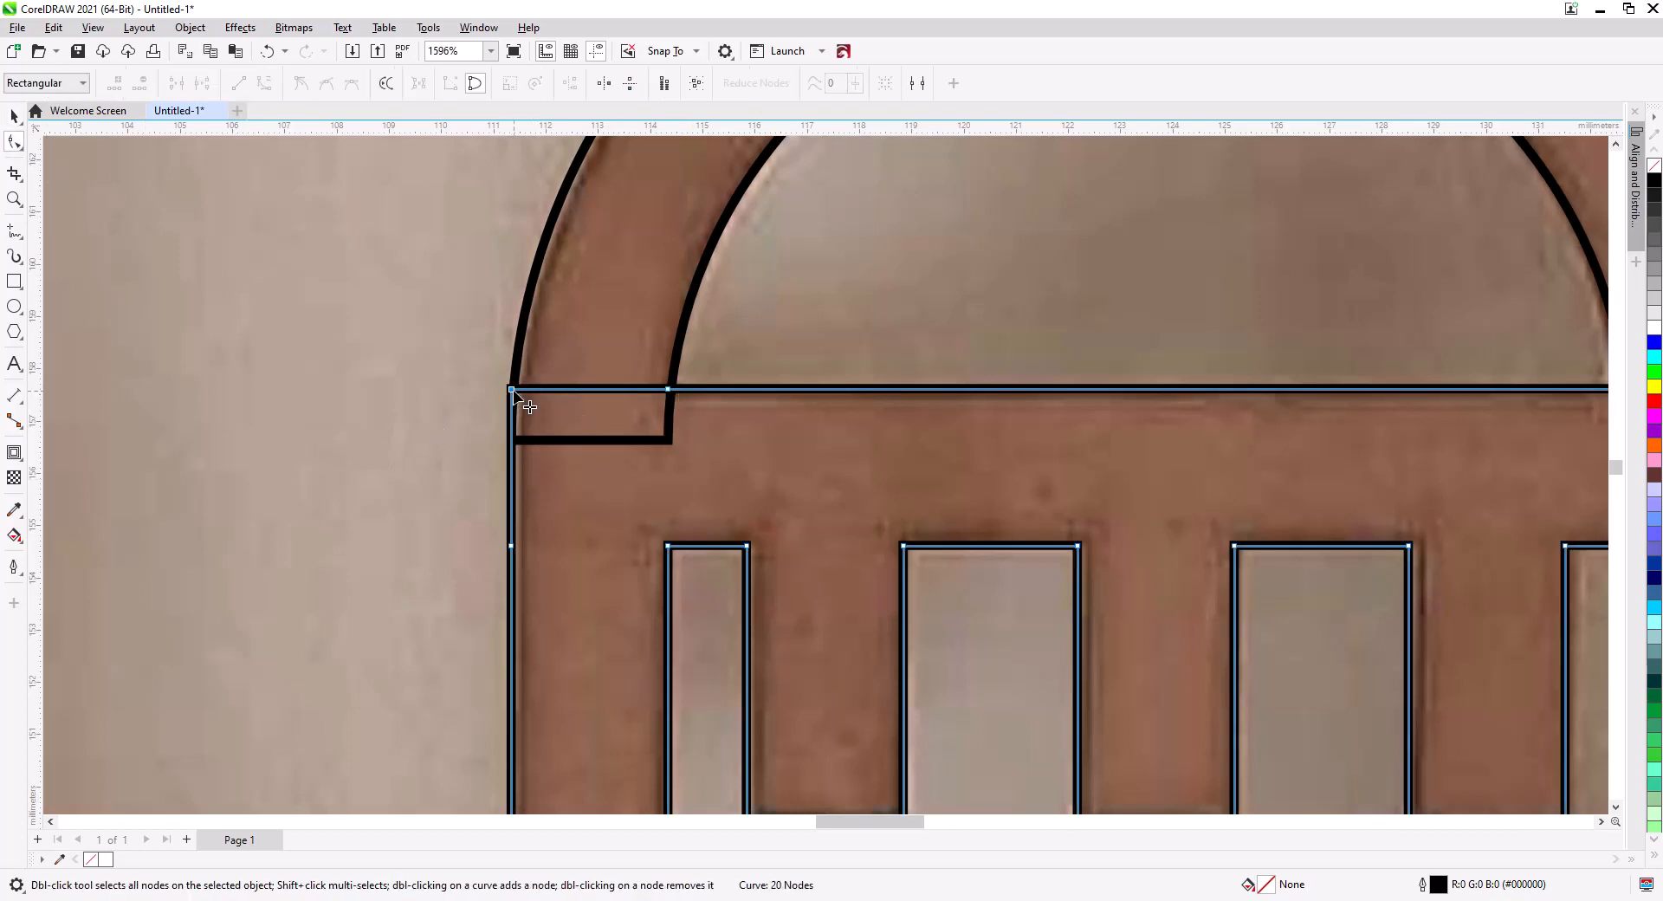
{"action": "left_click_drag", "start_coordinate": [514, 391], "coordinate": [512, 439]}
{"action": "scroll", "coordinate": [592, 496], "scroll_direction": "down", "scroll_amount": 1}
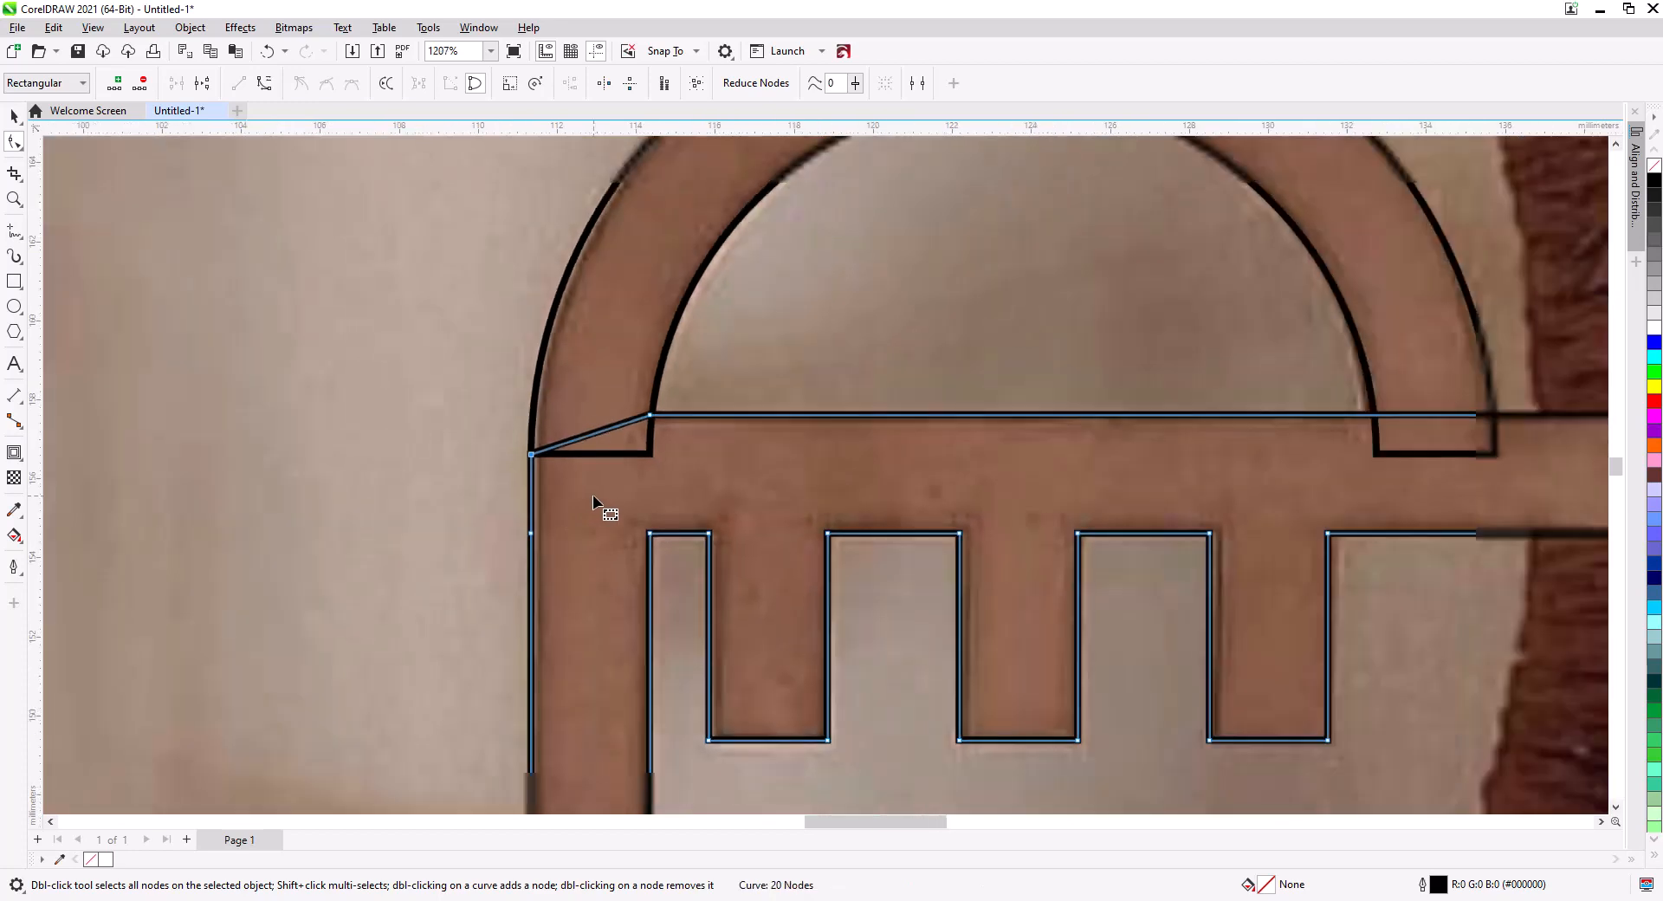
- Weld the half ring to the eyelash and nose bar shape
{"action": "scroll", "coordinate": [593, 495], "scroll_direction": "down", "scroll_amount": 3}
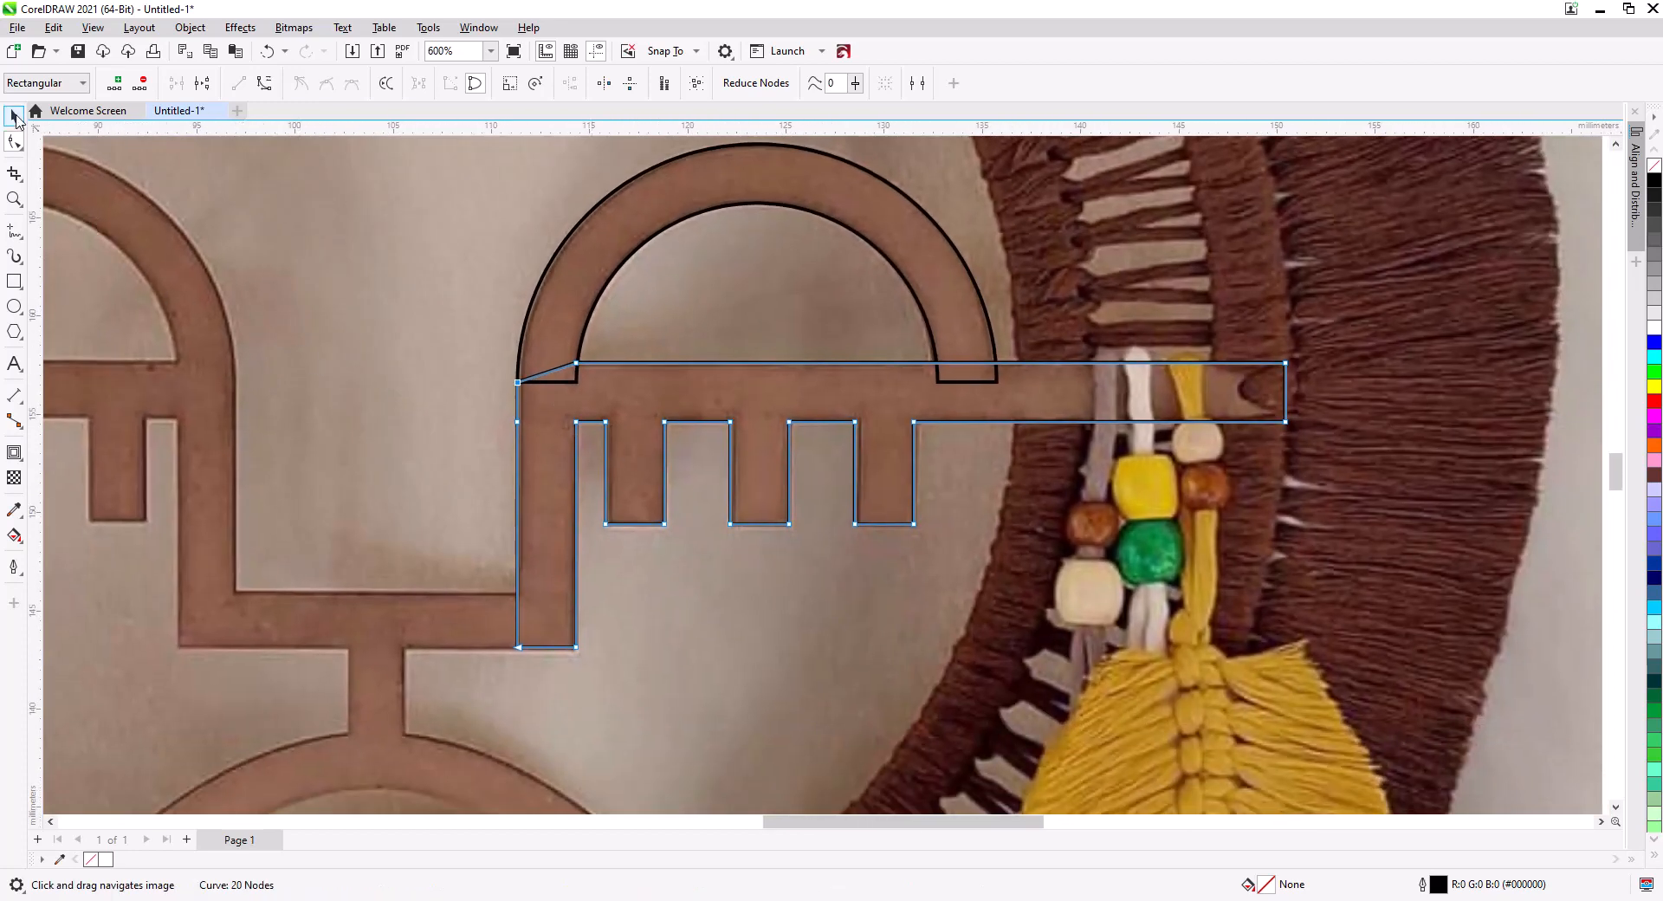
{"action": "left_click", "coordinate": [15, 116]}
{"action": "left_click", "coordinate": [561, 345]}
{"action": "left_click", "coordinate": [613, 403], "text": "shift"}
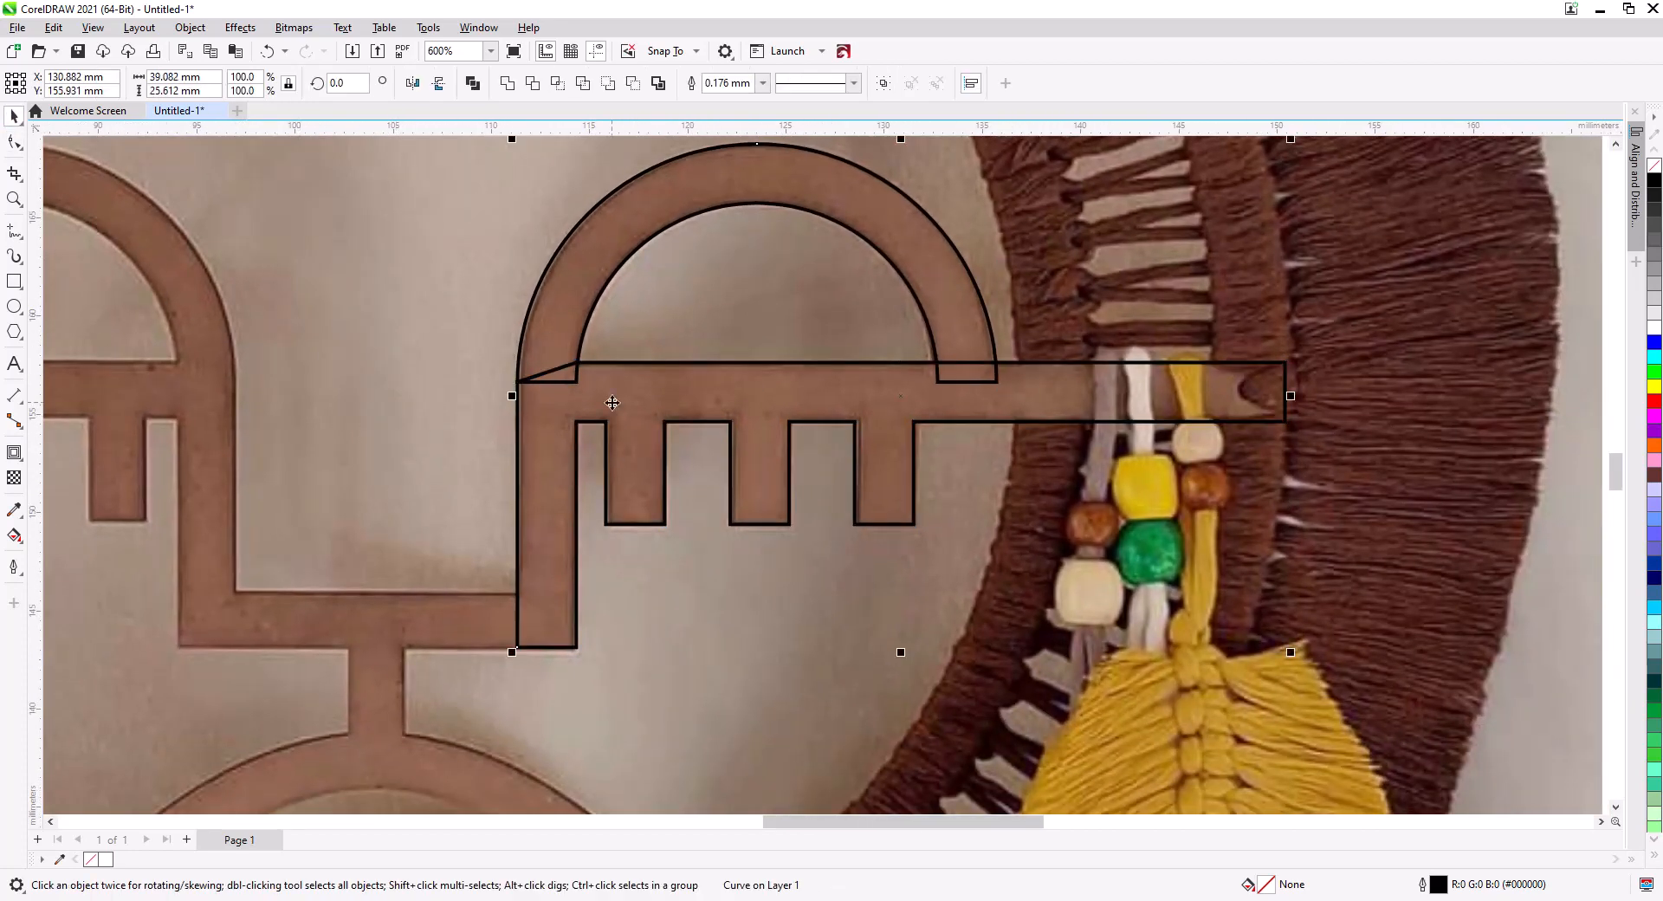
{"action": "key", "text": "w"}
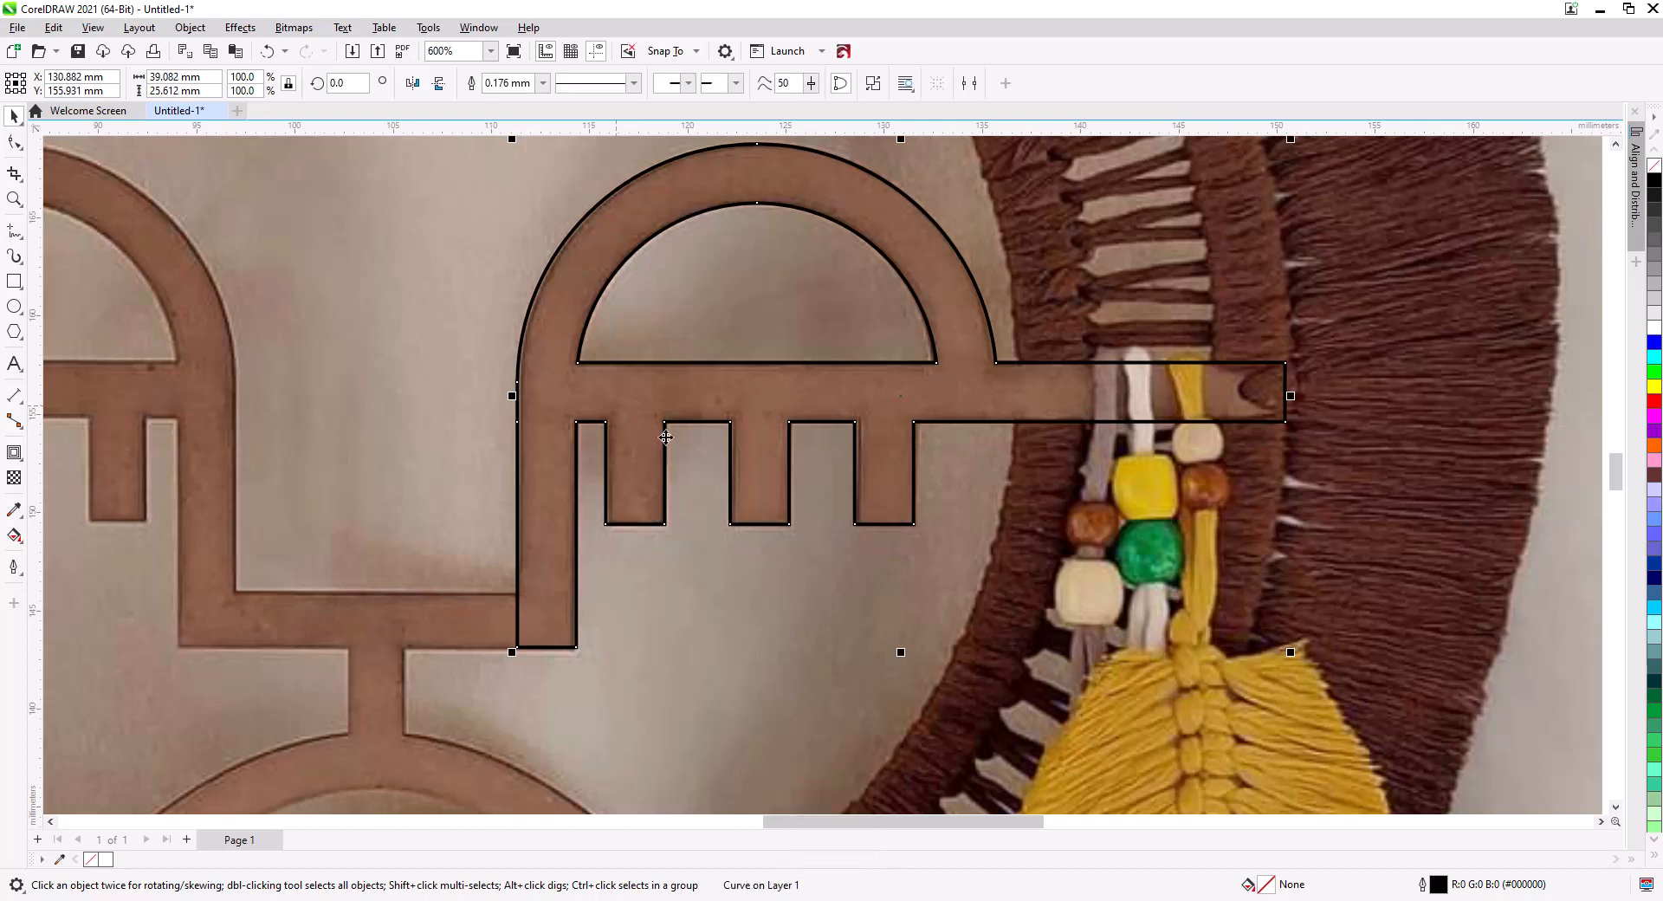
- Place a horizontally mirrored copy of the eye shape over the photo's other eye and combine both eyes into one curve
{"action": "scroll", "coordinate": [798, 451], "scroll_direction": "down", "scroll_amount": 2}
{"action": "left_click_drag", "start_coordinate": [794, 497], "coordinate": [931, 468]}
{"action": "key", "text": "plus"}
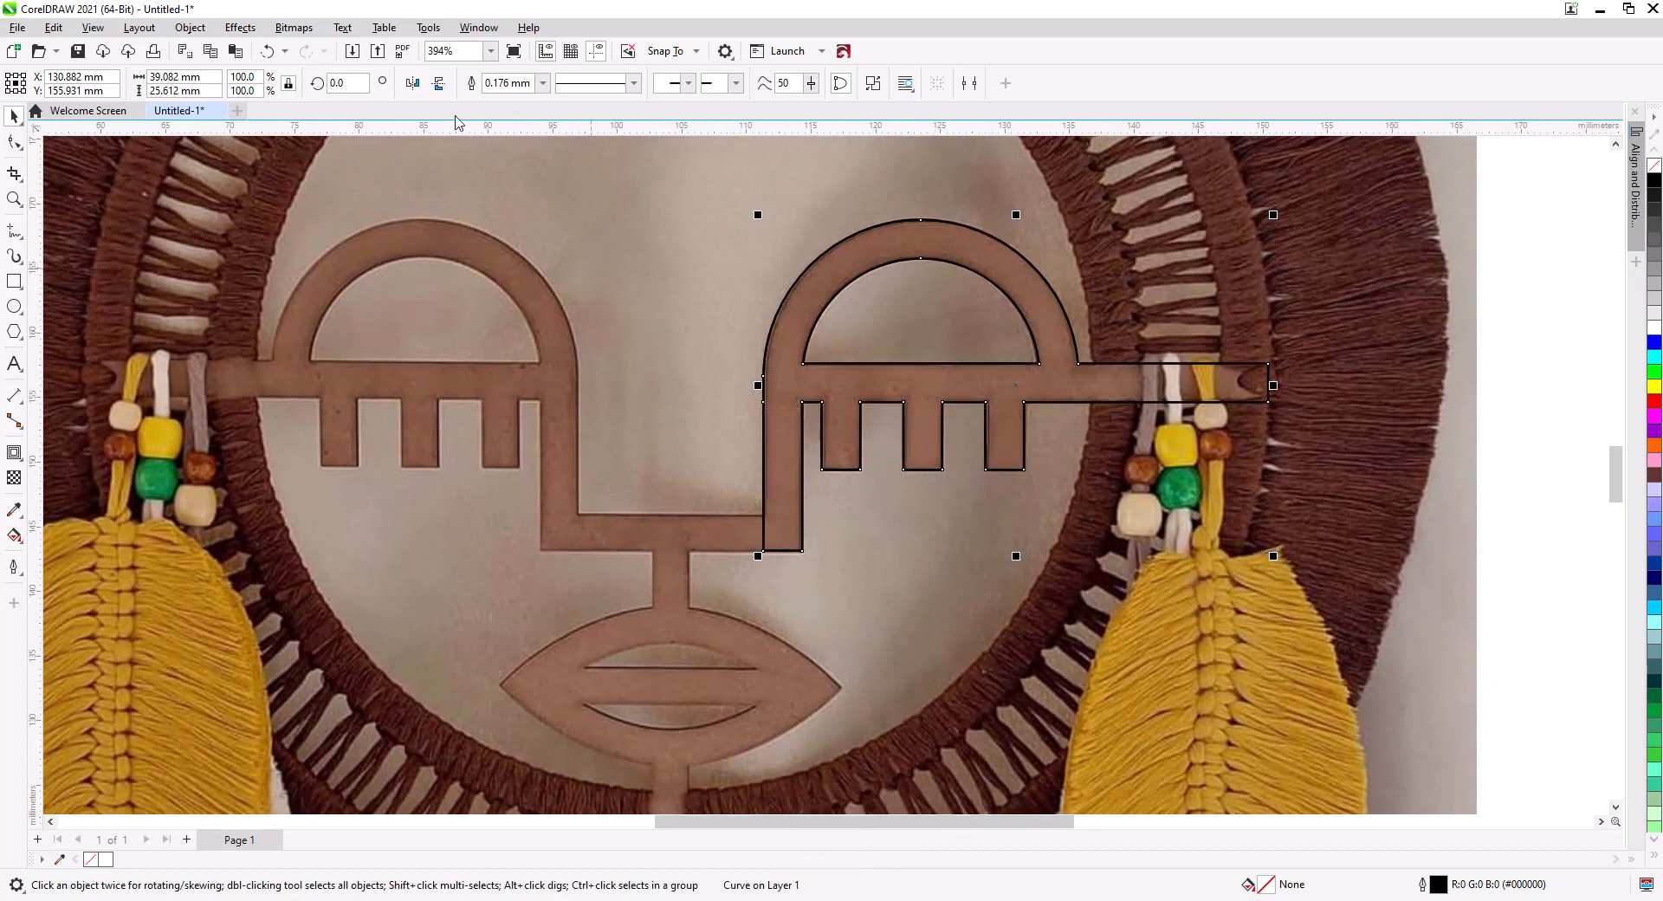
{"action": "left_click", "coordinate": [413, 85]}
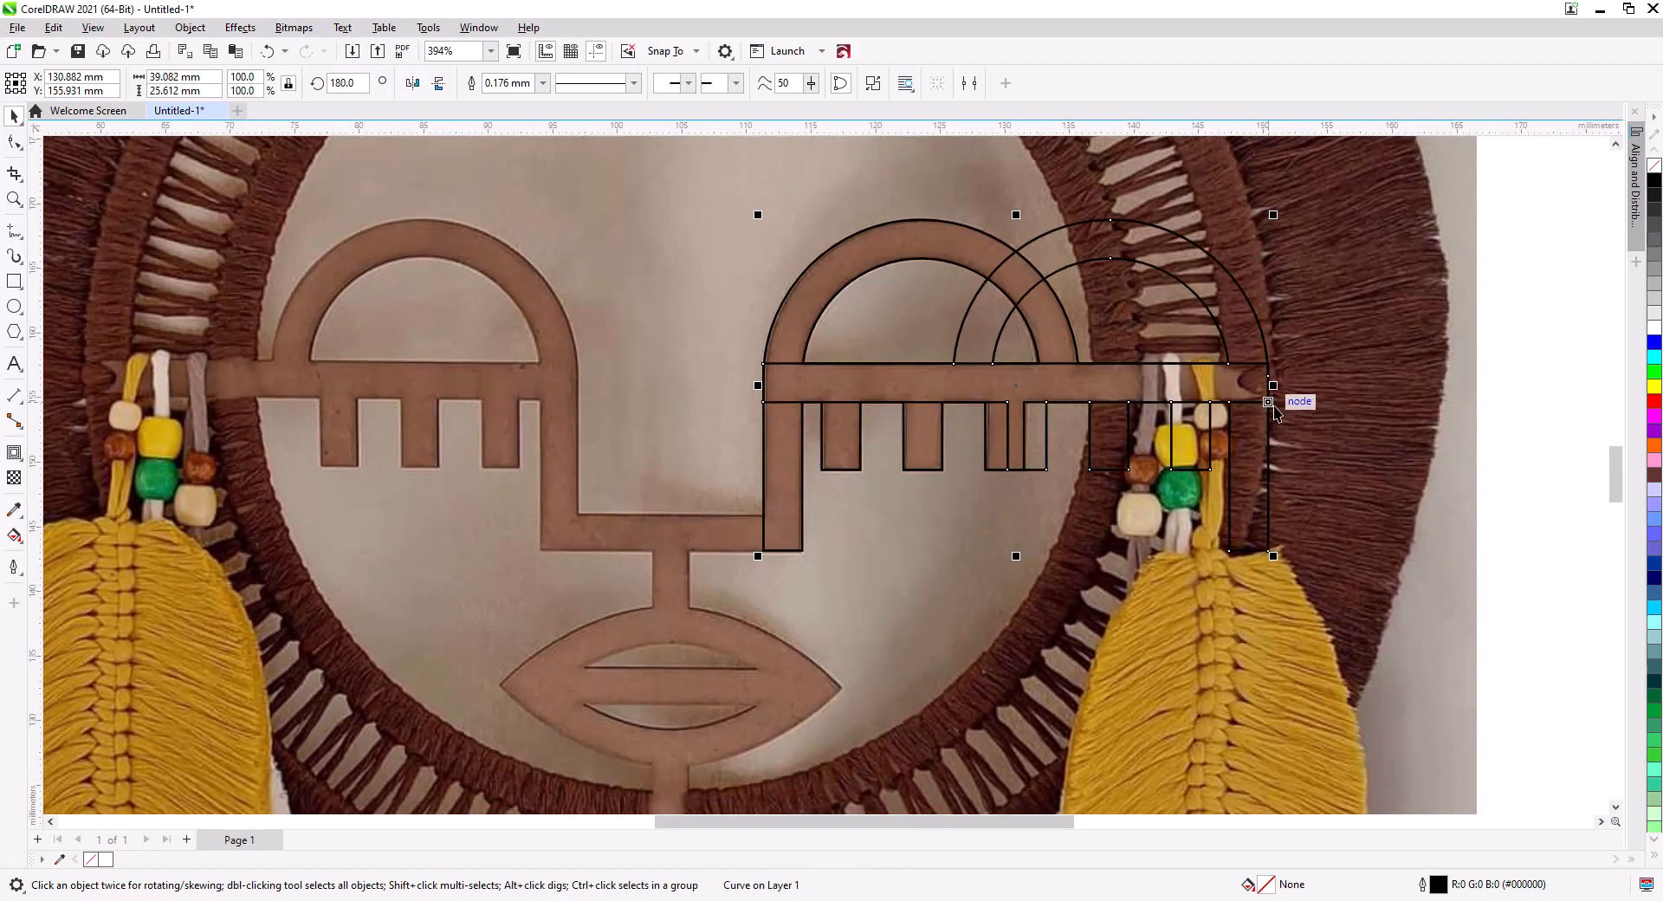
{"action": "left_click_drag", "start_coordinate": [1279, 398], "coordinate": [581, 412]}
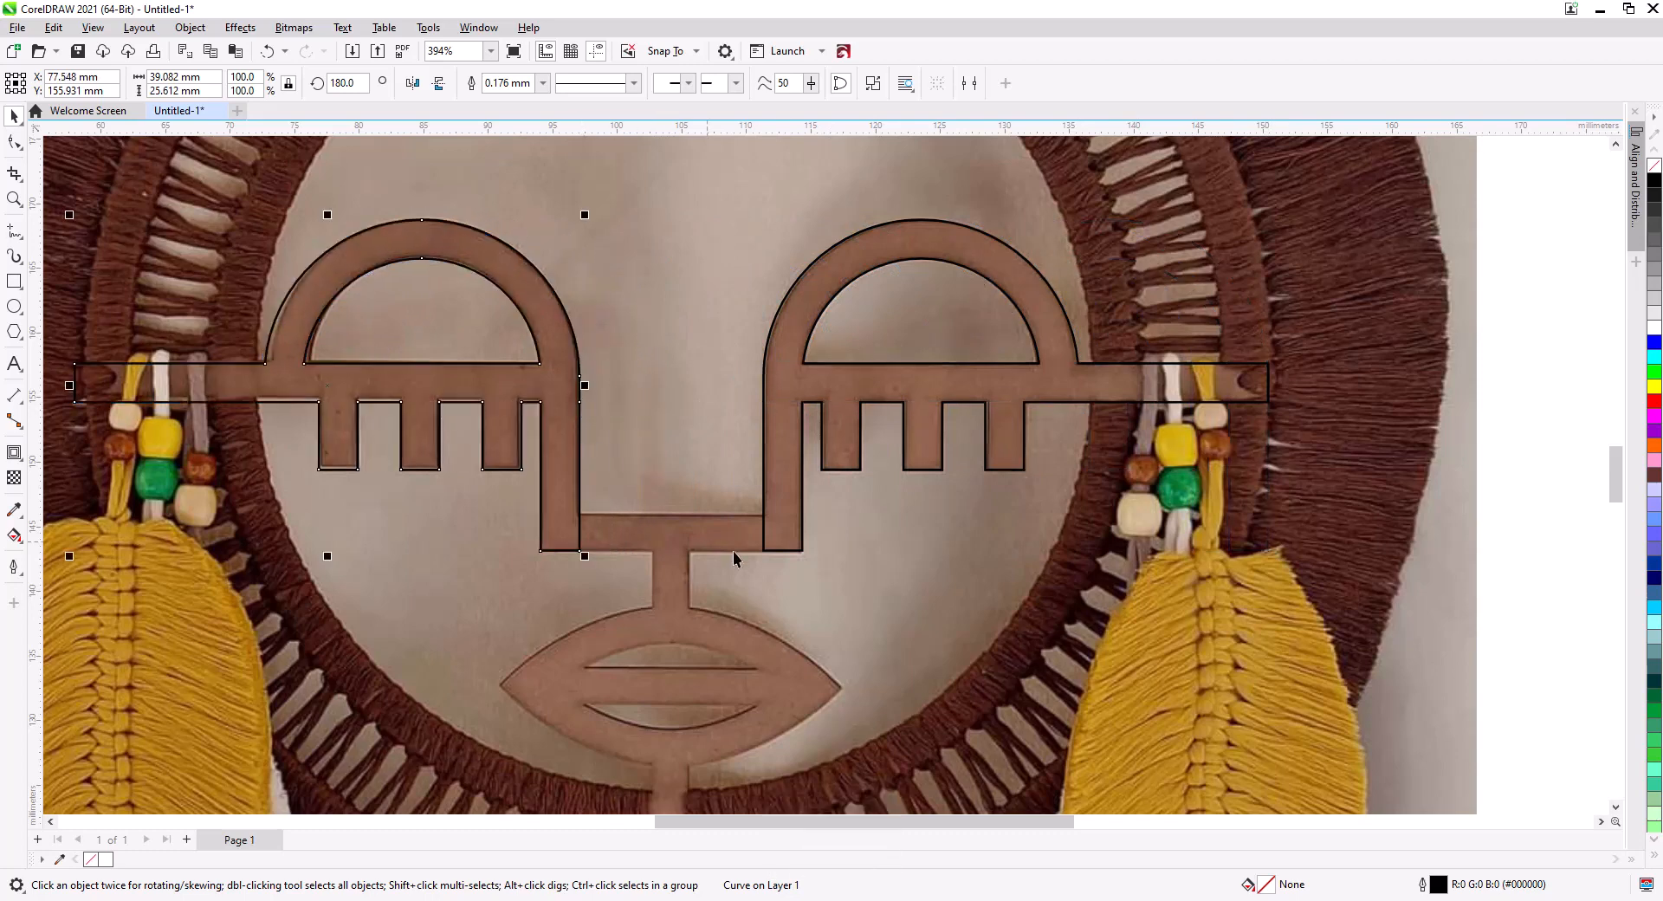
{"action": "left_click", "coordinate": [789, 490], "text": "shift"}
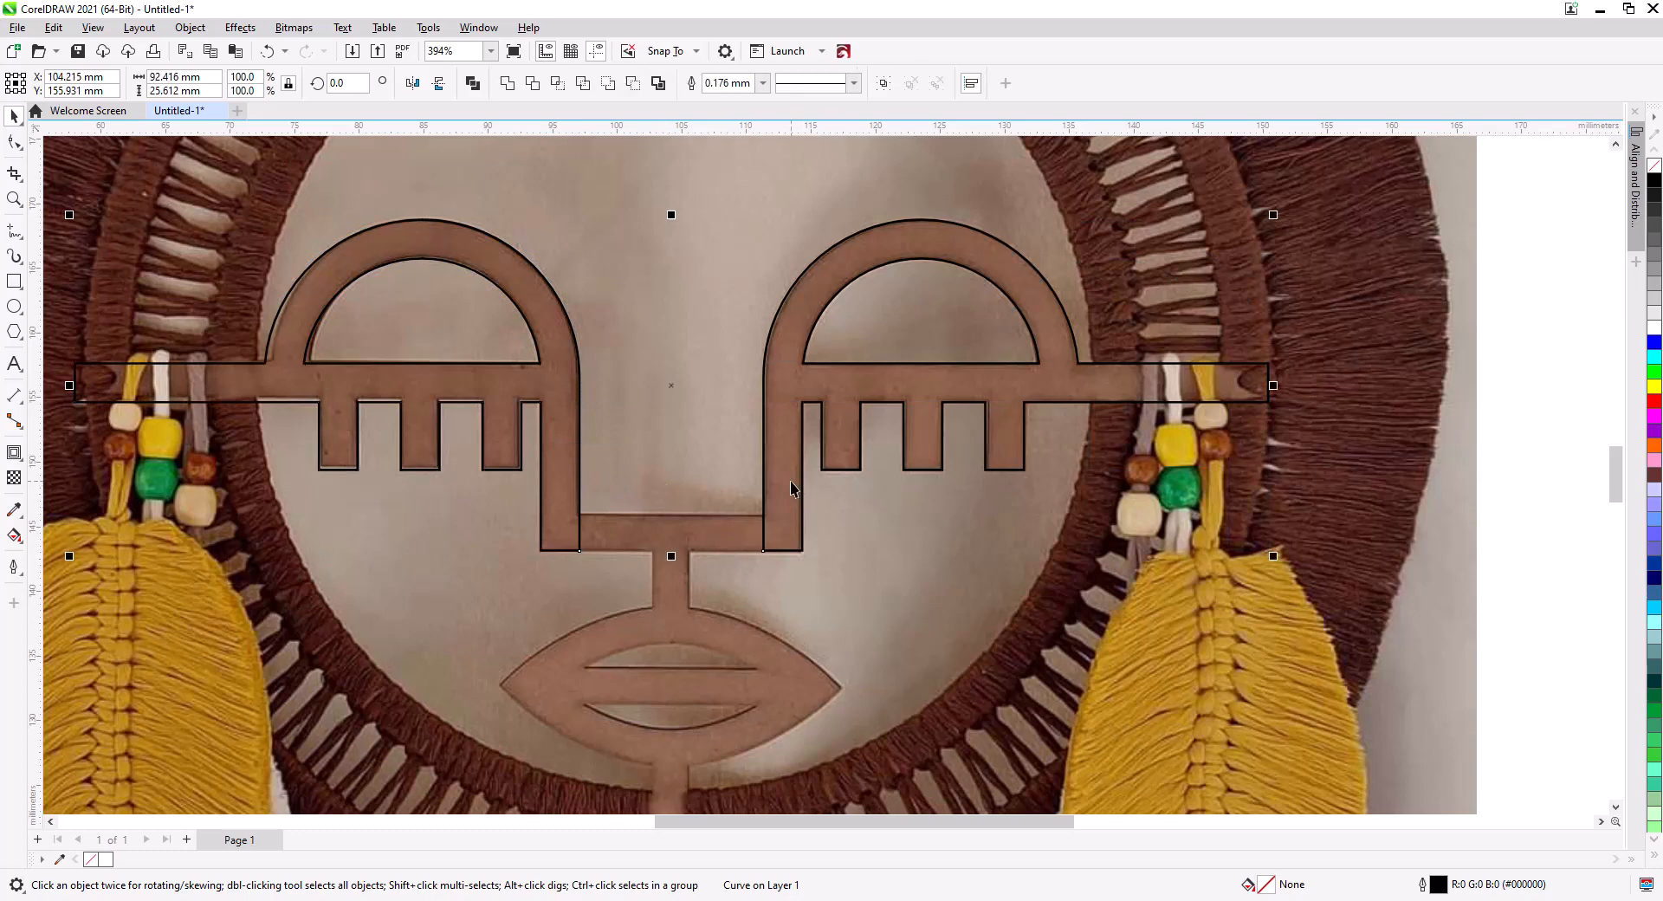
{"action": "key", "text": "ctrl+l"}
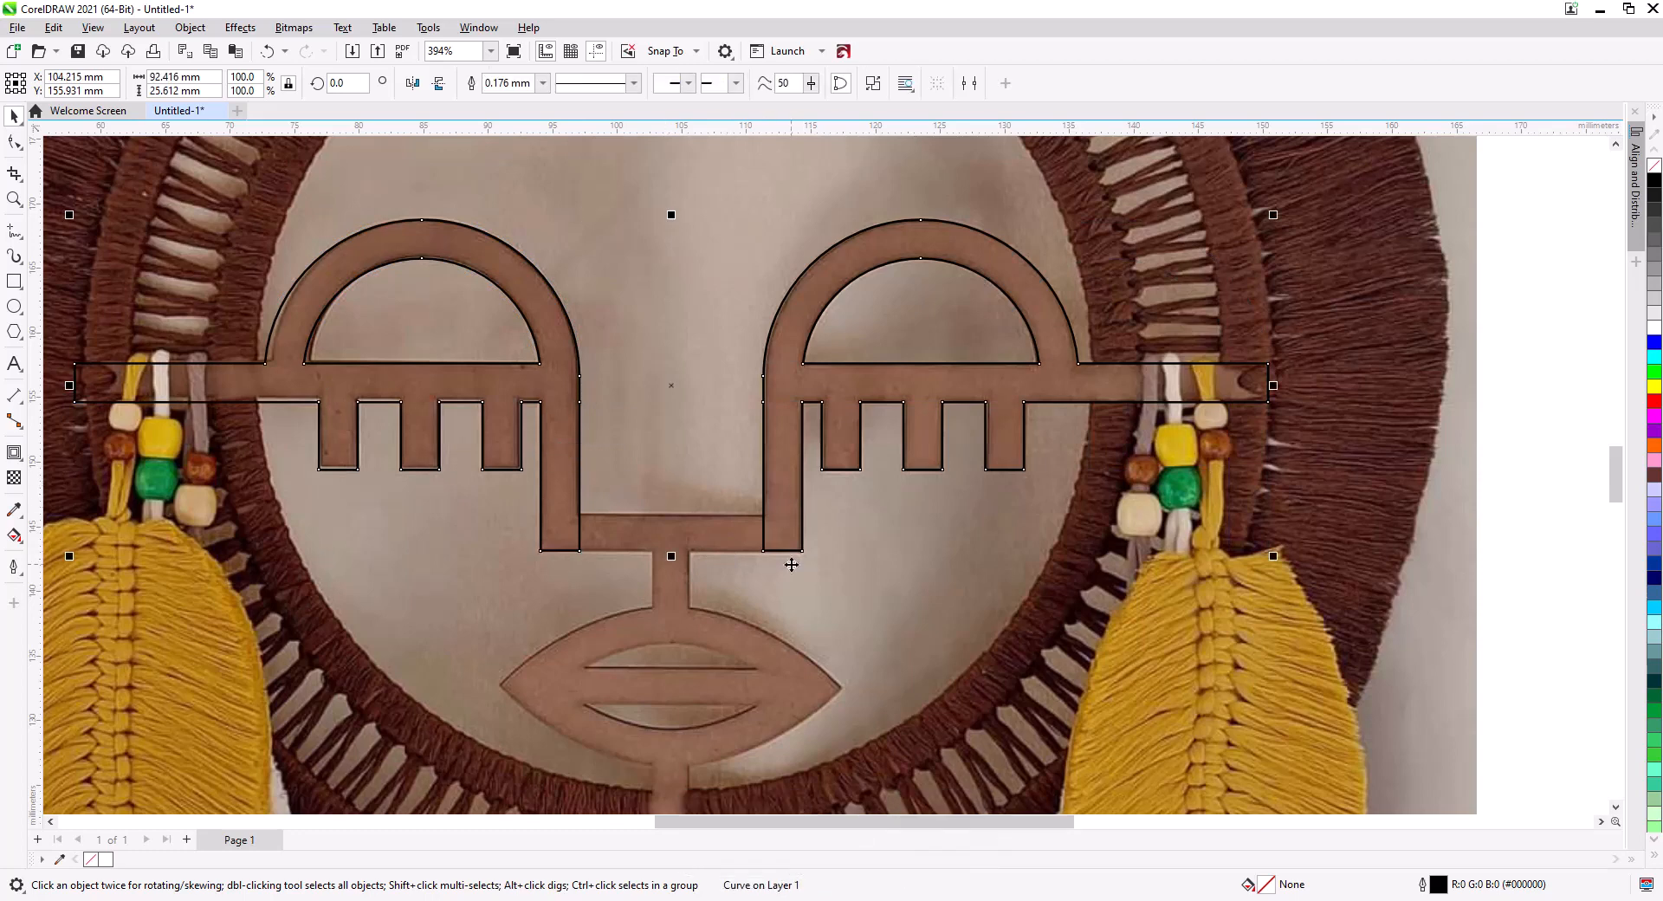
- Draw a rectangle about 7.4 mm wide over the horizontal nose base, starting at the nose's left bar, and set its height to 3 mm
{"action": "left_click", "coordinate": [14, 280]}
{"action": "left_click_drag", "start_coordinate": [571, 517], "coordinate": [662, 550]}
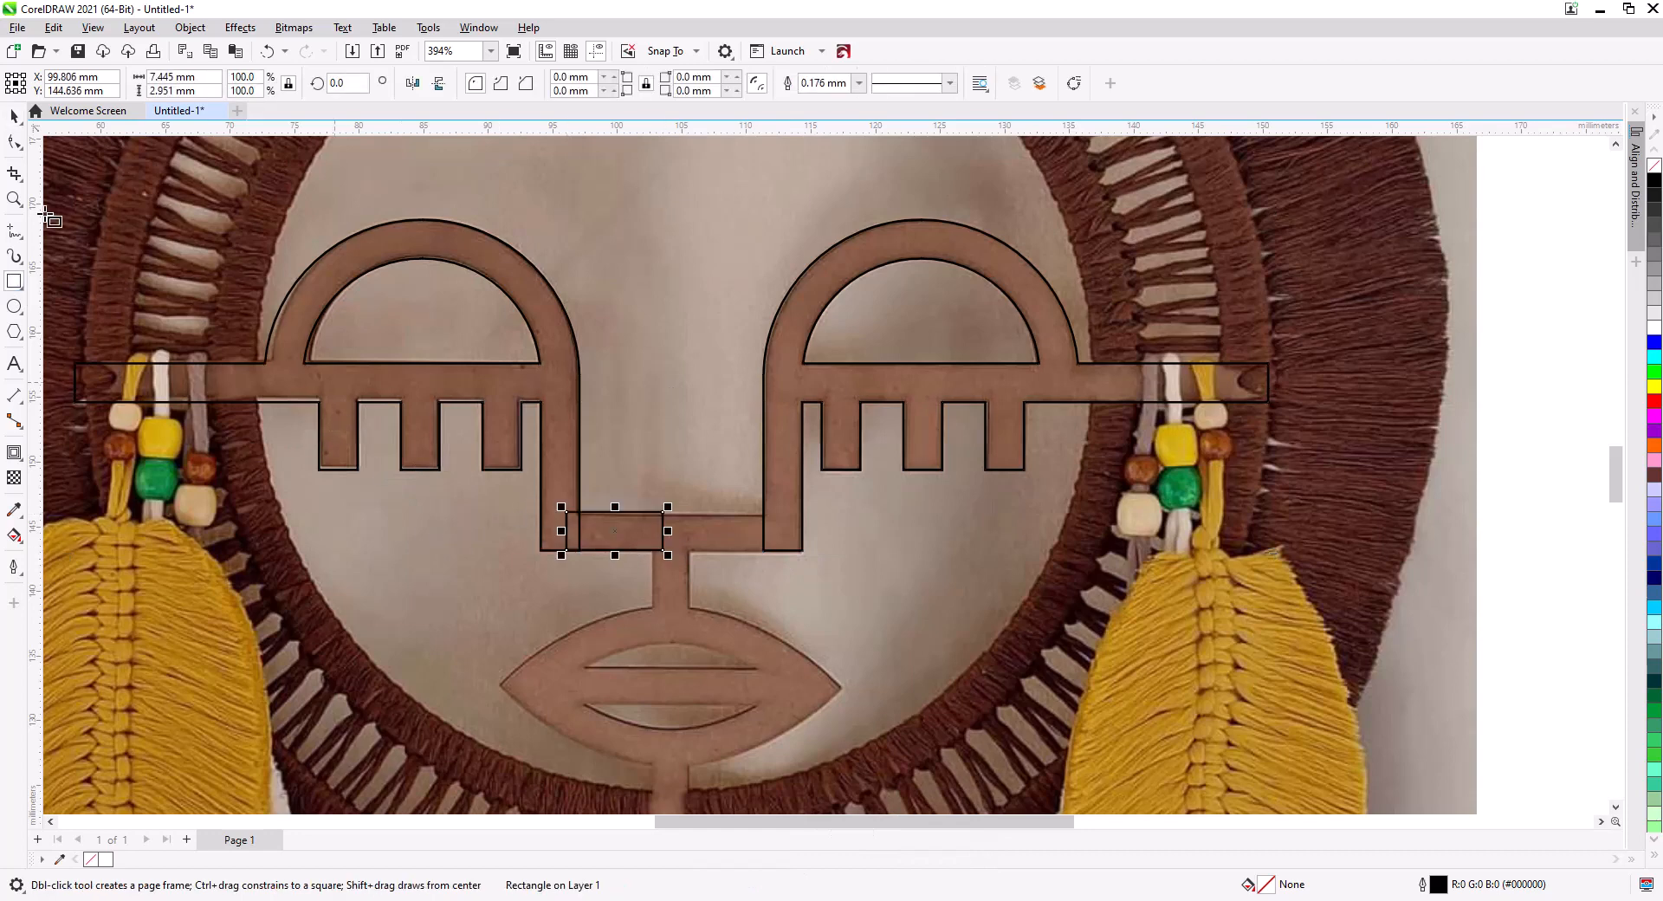
{"action": "left_click", "coordinate": [13, 116]}
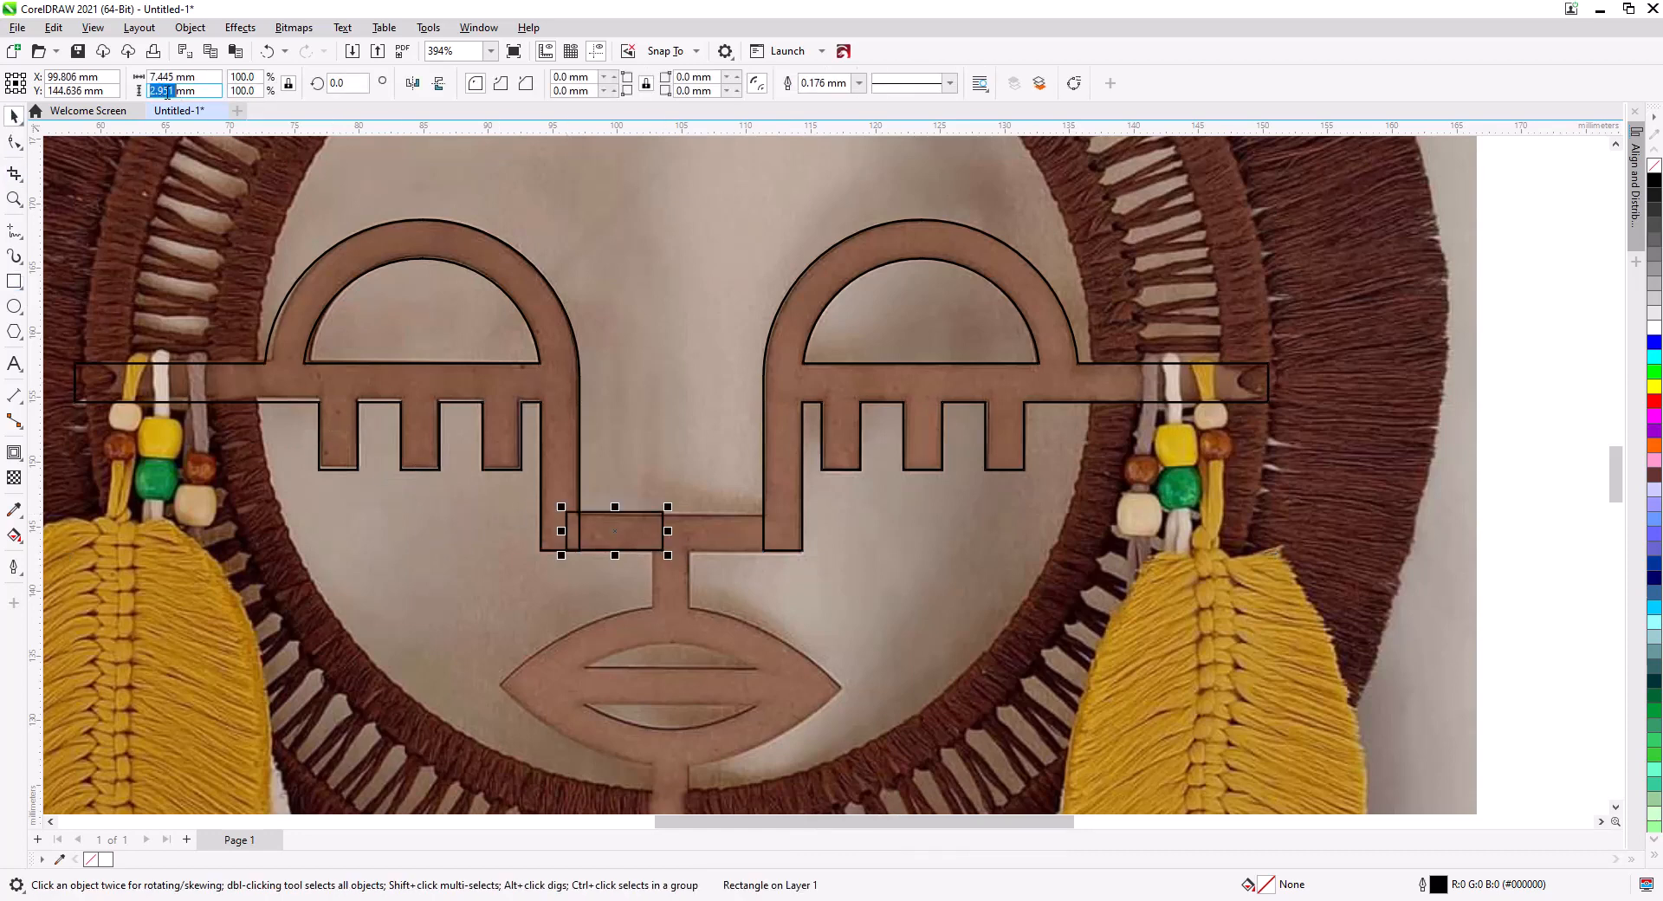
{"action": "type", "text": "3"}
{"action": "key", "text": "Return"}
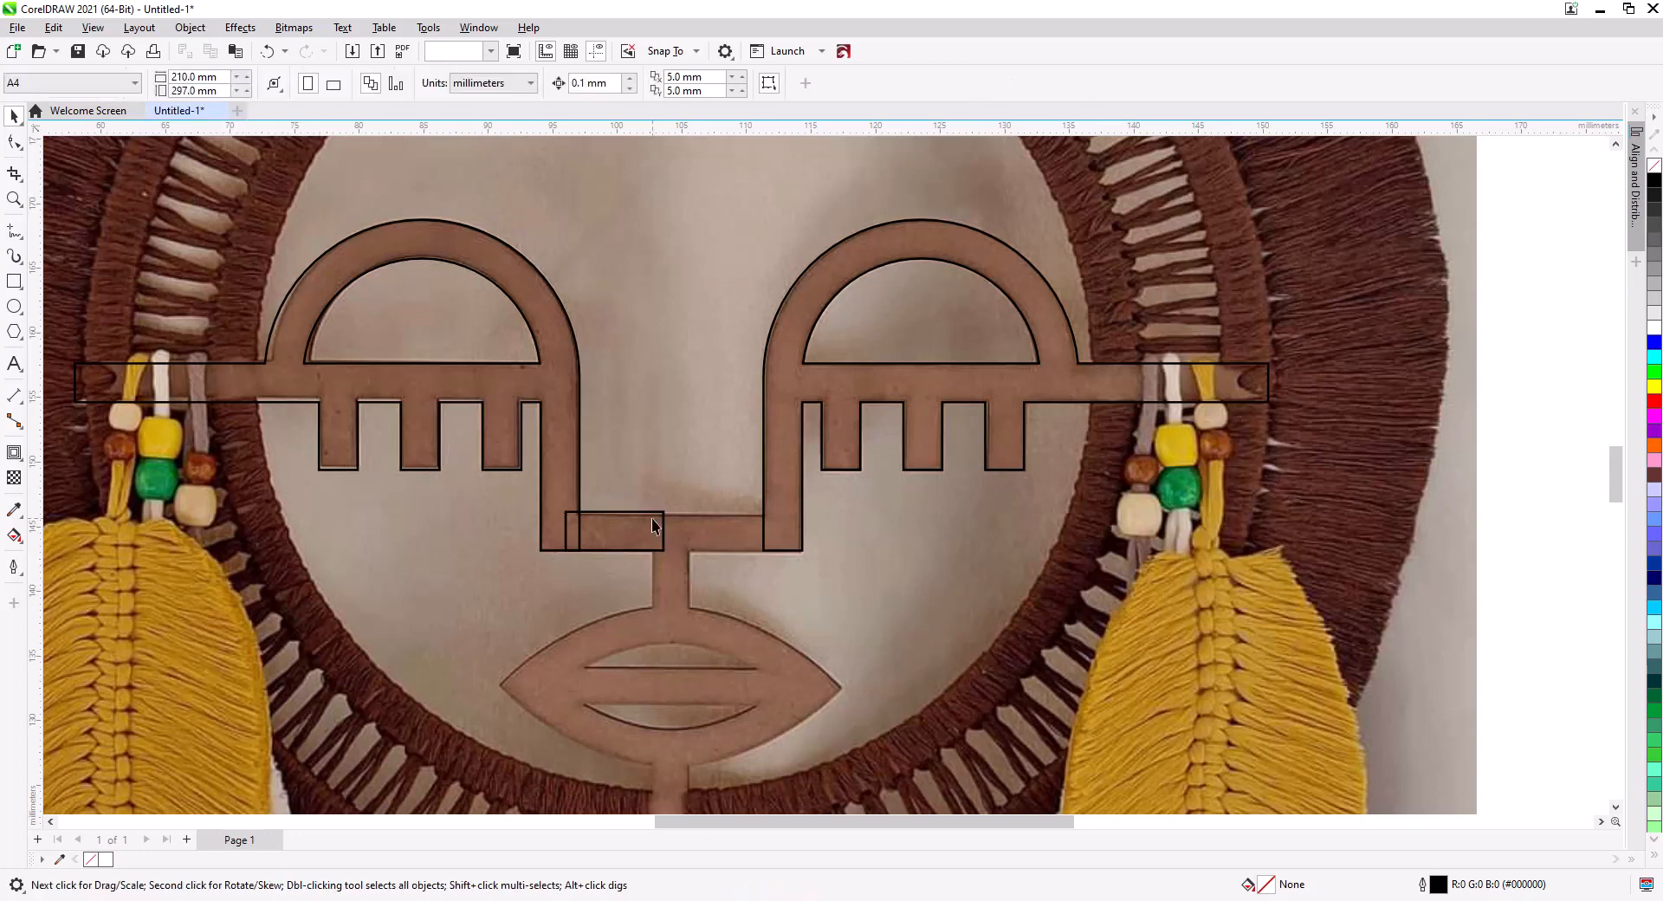
- Widen the nose base rectangle to about 16.3 mm across both nose bars and place a copy rotated 90° over the central vertical strip
{"action": "left_click_drag", "start_coordinate": [668, 530], "coordinate": [664, 617]}
{"action": "left_click", "coordinate": [710, 642]}
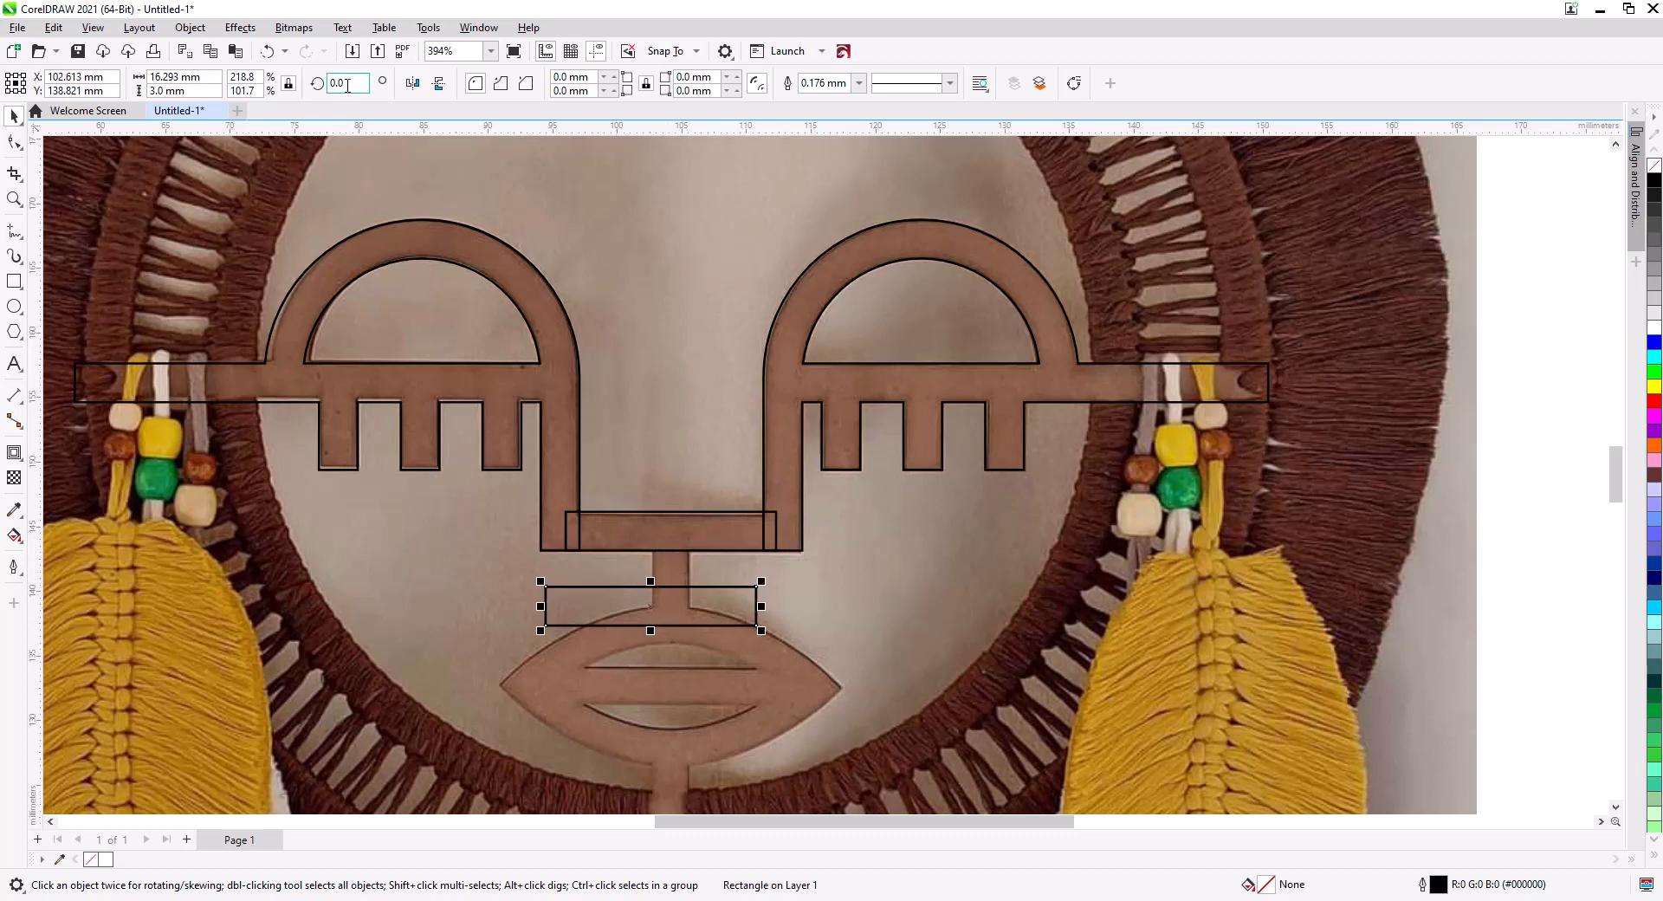
{"action": "type", "text": "90"}
{"action": "key", "text": "Return"}
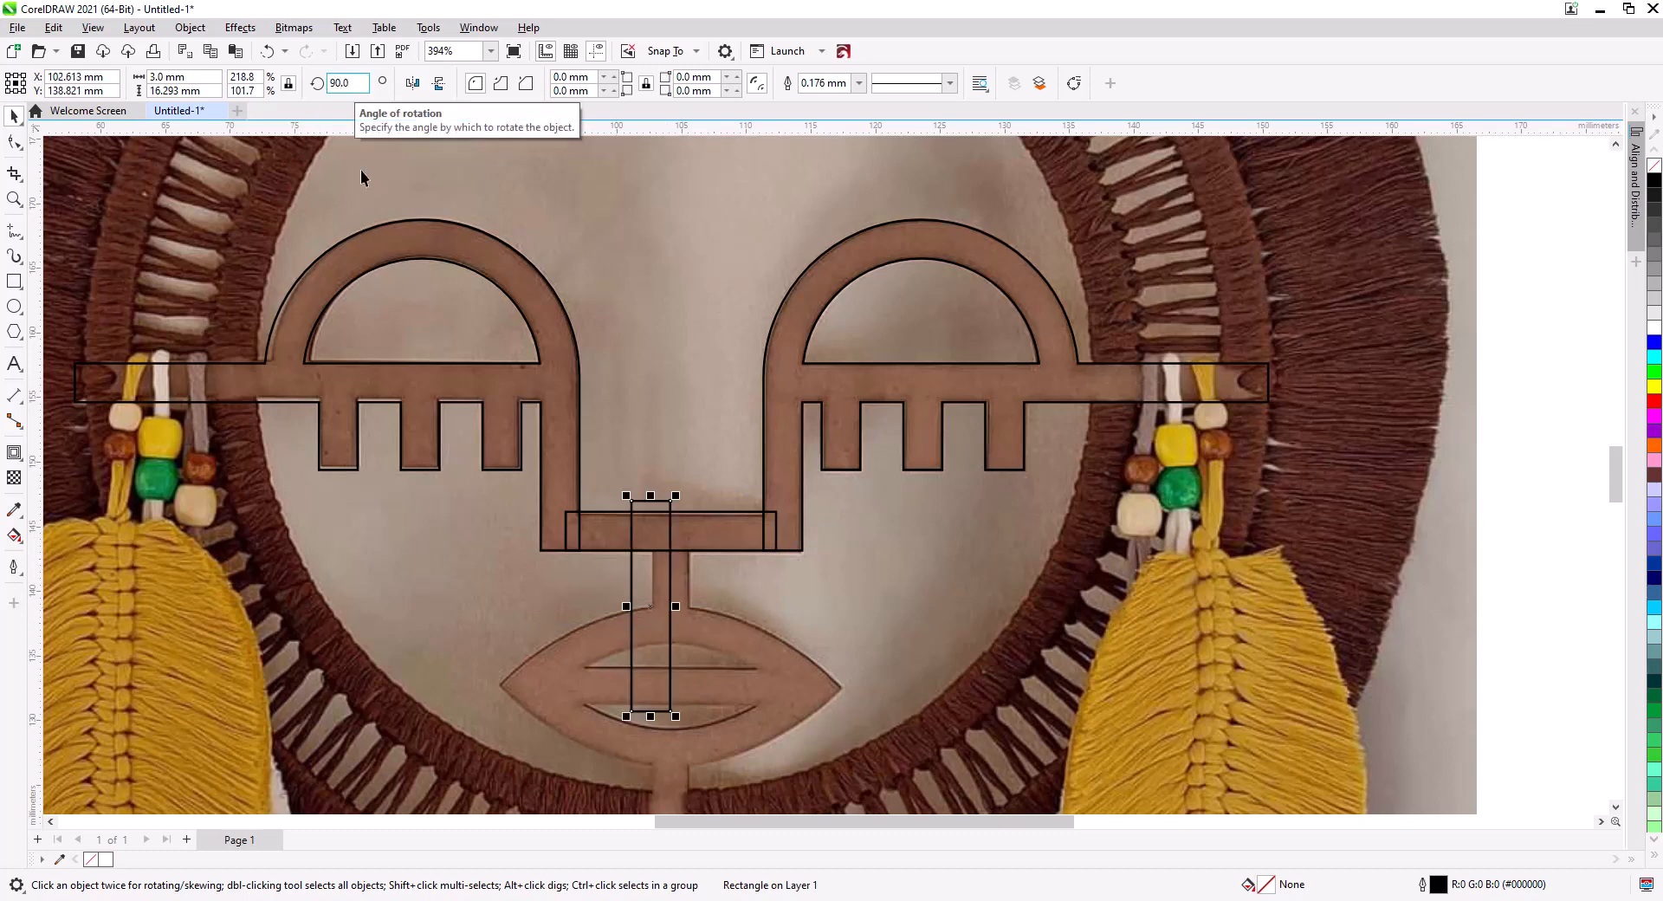
{"action": "left_click_drag", "start_coordinate": [657, 588], "coordinate": [682, 608]}
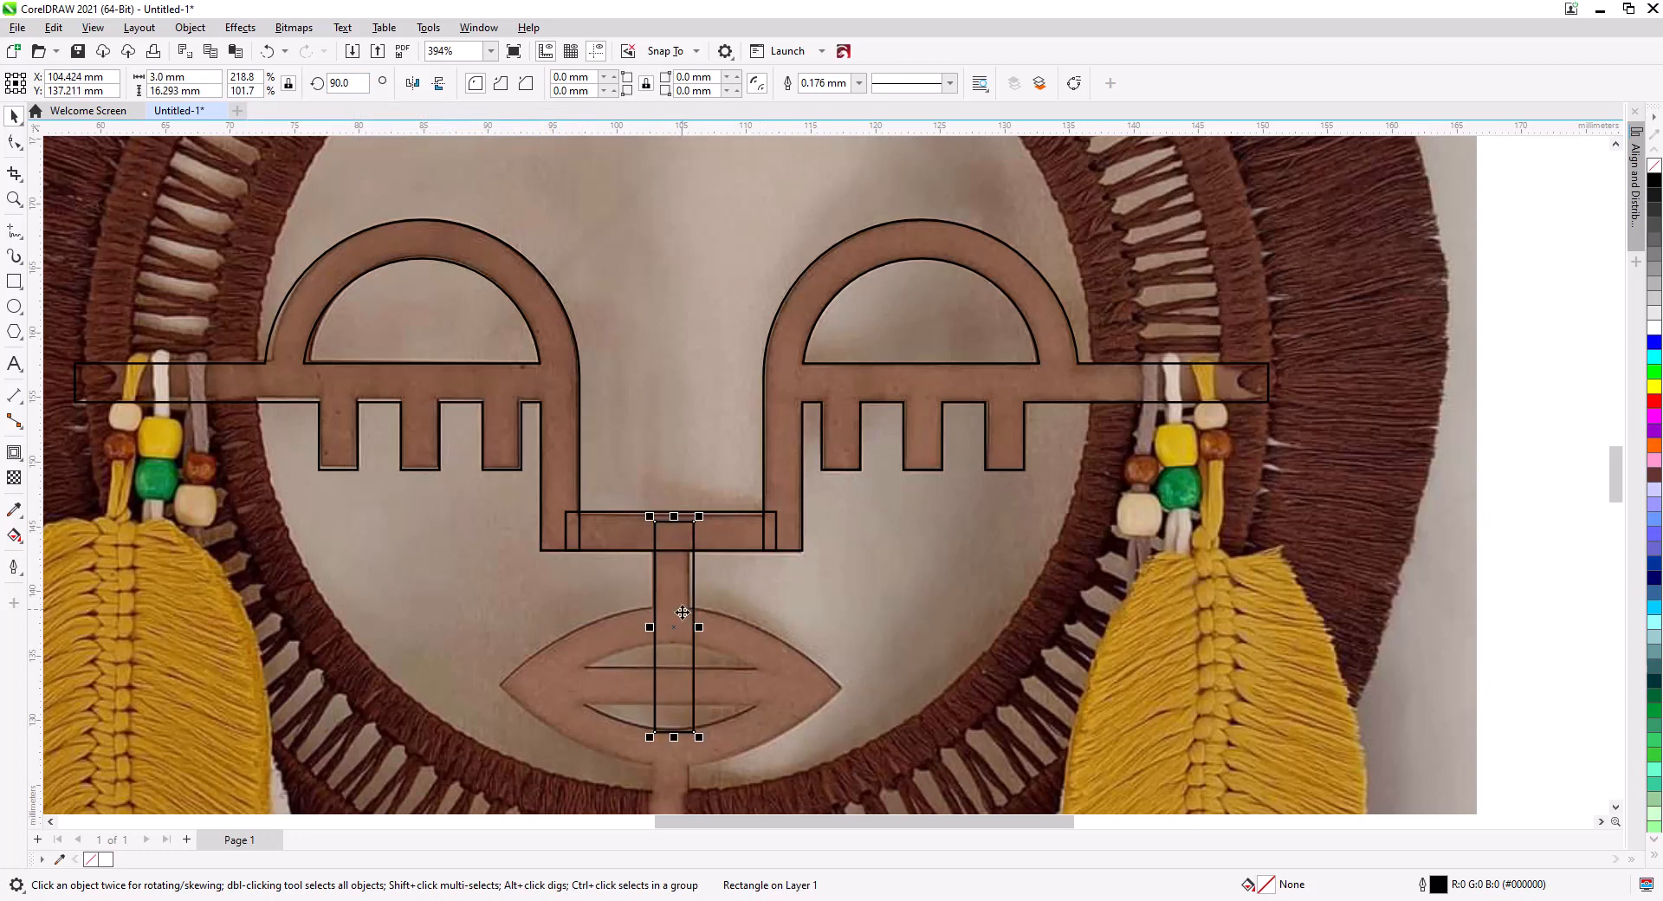
- Nudge the vertical rectangle about 0.25 mm left to line it up with the central wooden strip in the photo
{"action": "scroll", "coordinate": [676, 651], "scroll_direction": "up", "scroll_amount": 4}
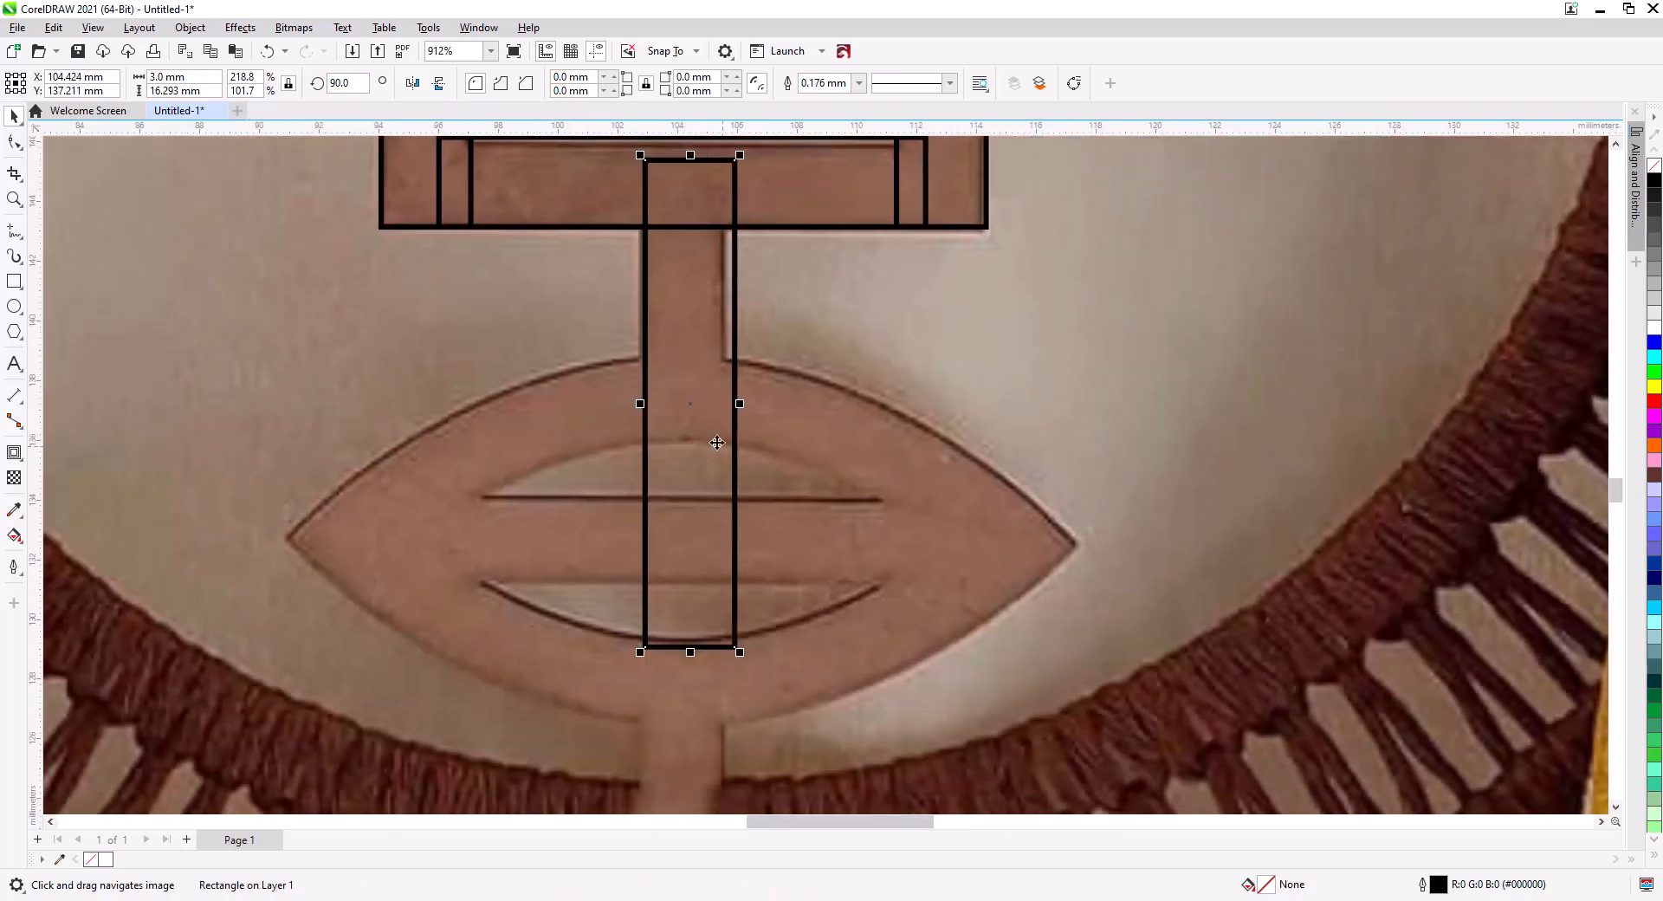
{"action": "key", "text": "Left"}
{"action": "key", "text": "Left"}
{"action": "key", "text": "Left"}
{"action": "key", "text": "Left"}
{"action": "key", "text": "Left"}
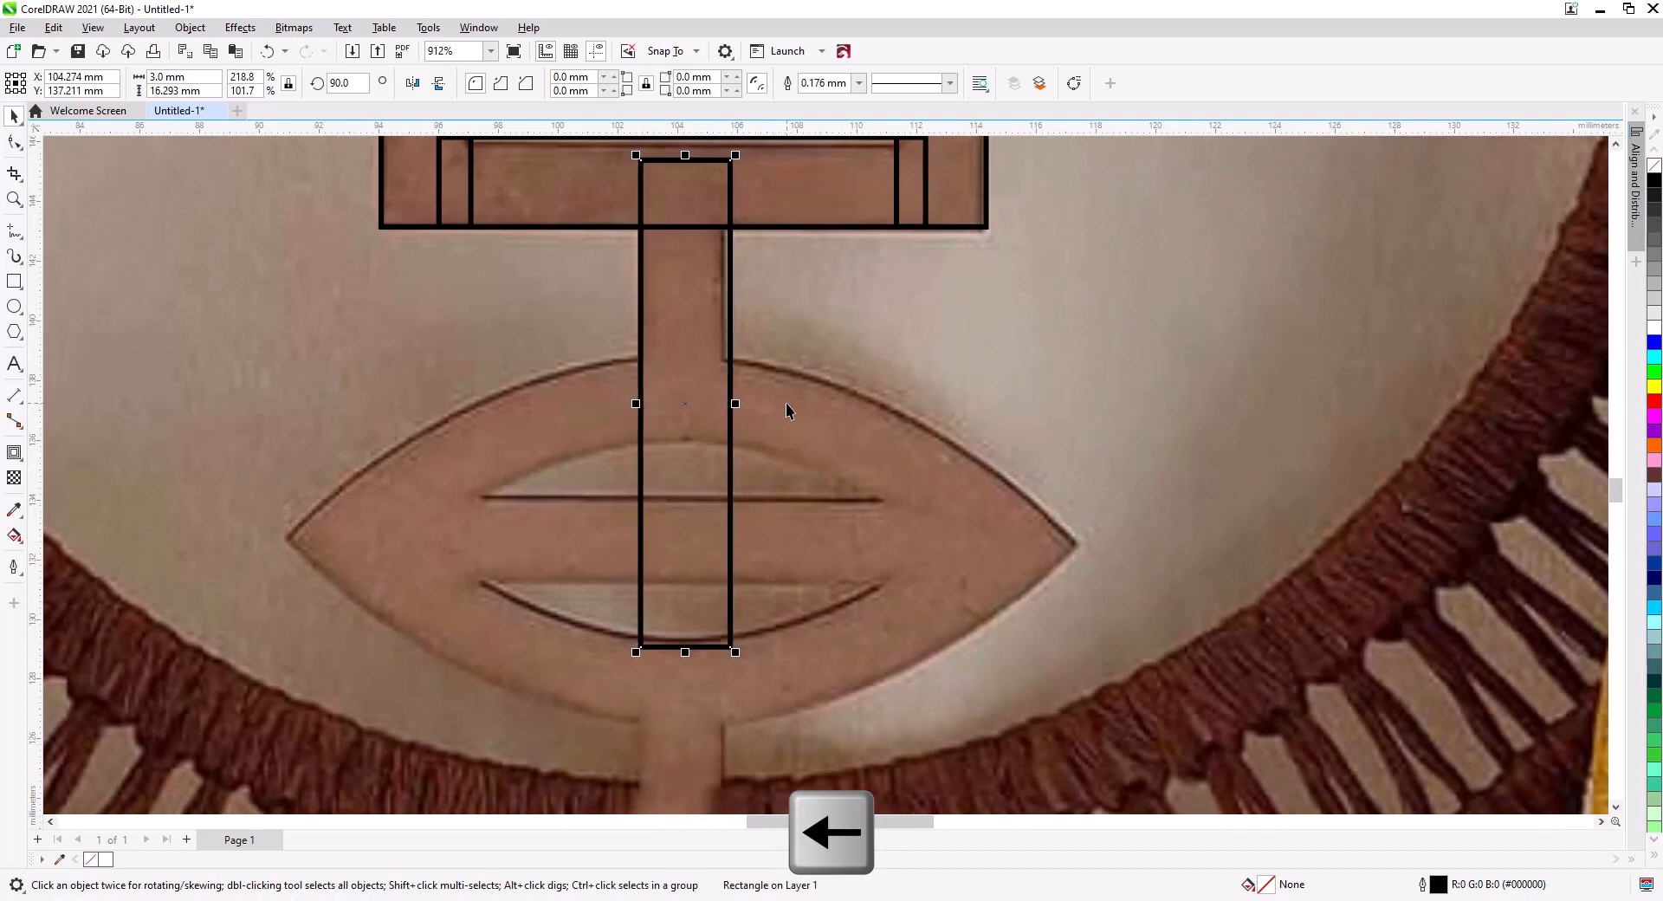
- Extend the vertical rectangle downward to about 33.2 mm long, reaching the lower end of the central strip
{"action": "scroll", "coordinate": [810, 466], "scroll_direction": "down", "scroll_amount": 1}
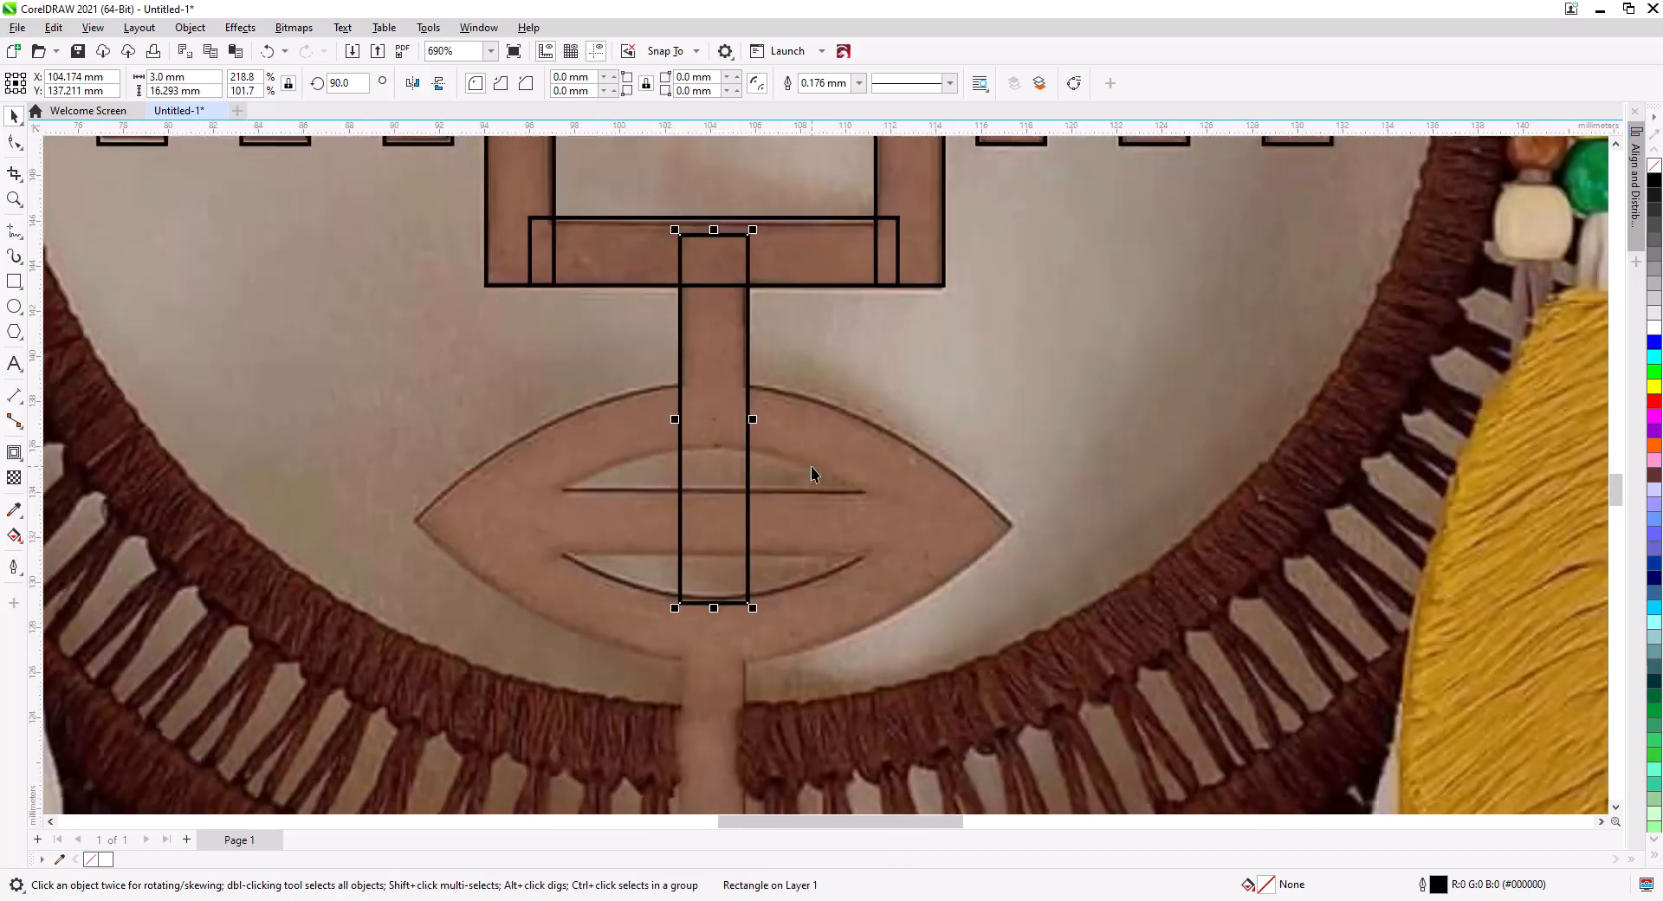
{"action": "left_click_drag", "start_coordinate": [827, 619], "coordinate": [812, 302]}
{"action": "left_click_drag", "start_coordinate": [698, 290], "coordinate": [722, 671]}
{"action": "scroll", "coordinate": [761, 551], "scroll_direction": "down", "scroll_amount": 3}
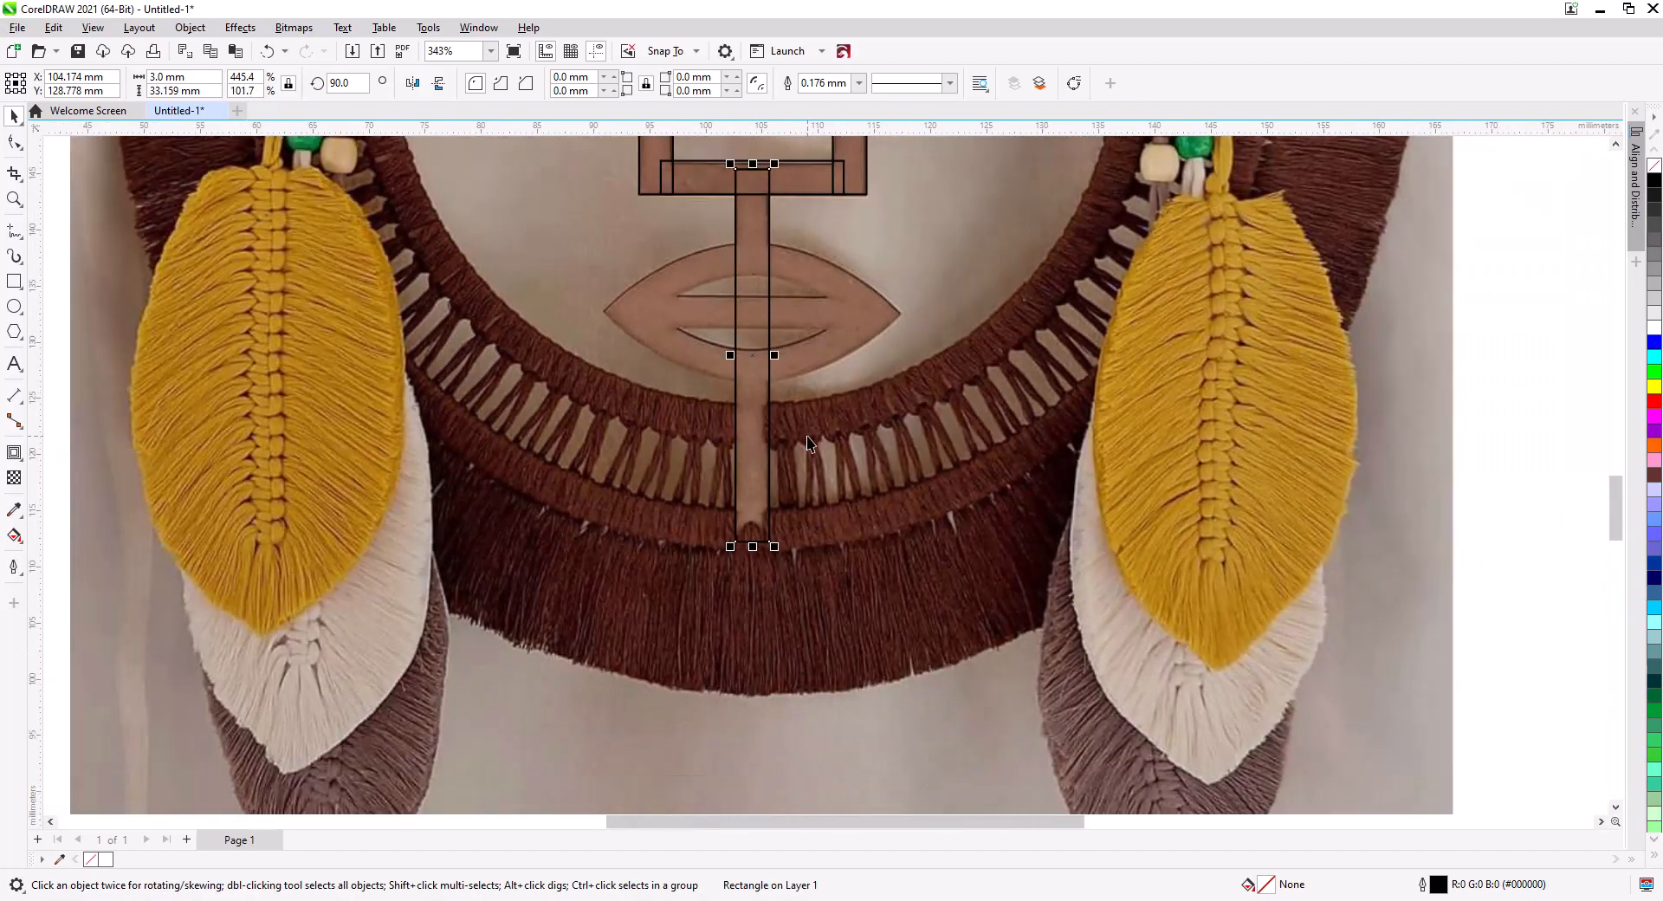
- Draw a circle about 35 mm in diameter over the mouth area
{"action": "scroll", "coordinate": [757, 541], "scroll_direction": "up", "scroll_amount": 3}
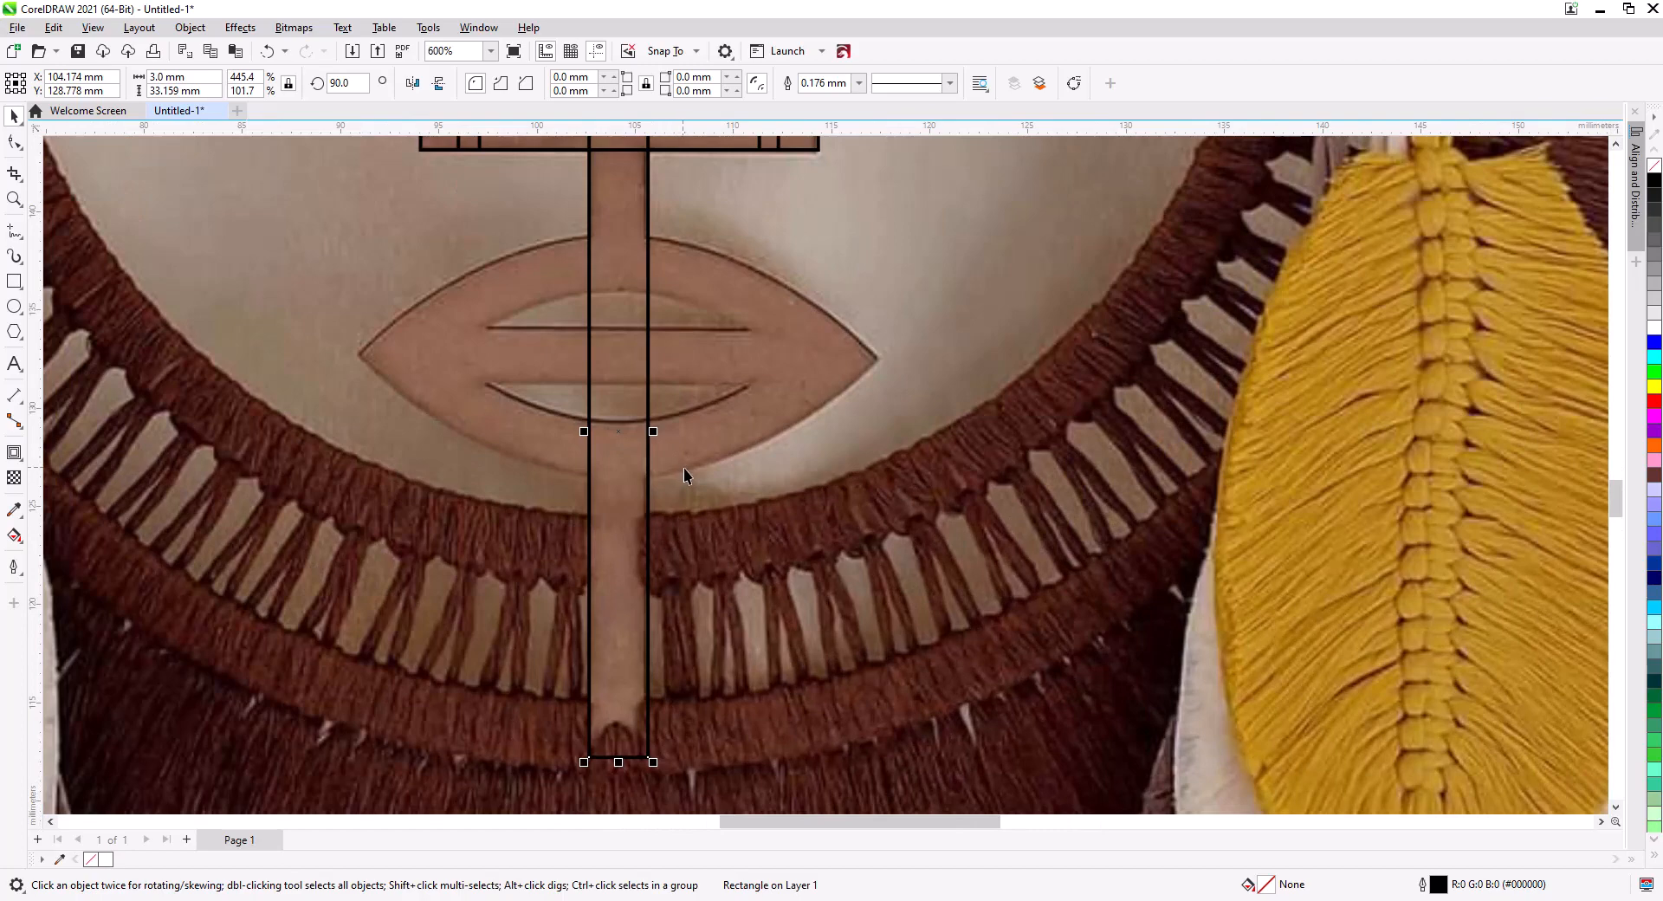
{"action": "left_click_drag", "start_coordinate": [683, 467], "coordinate": [845, 424]}
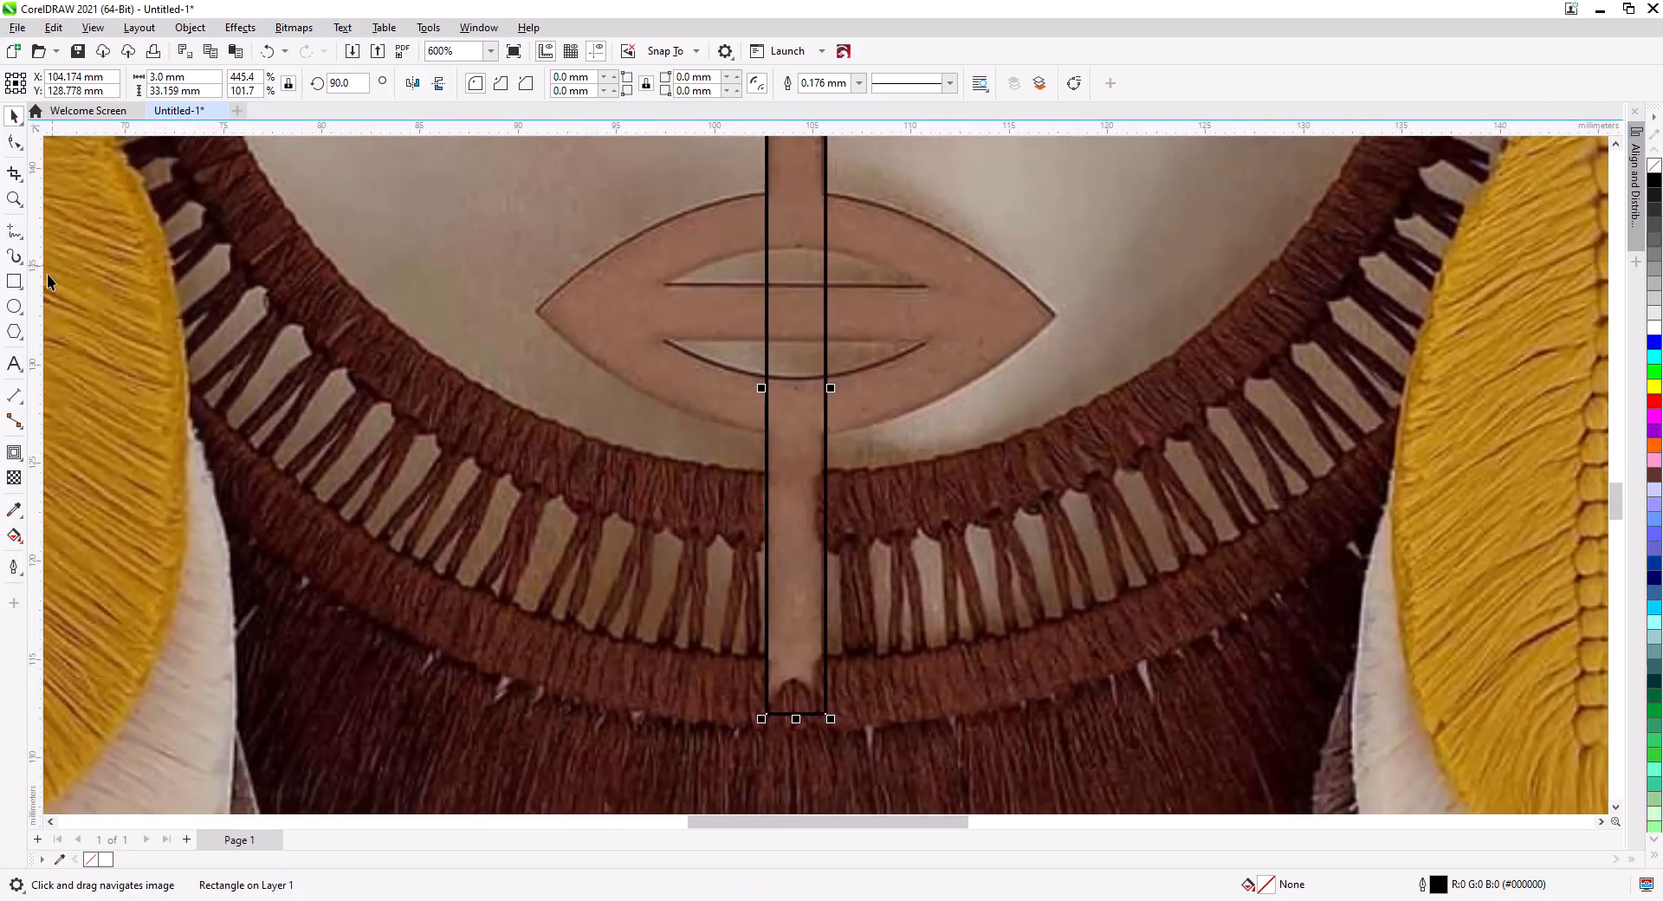
{"action": "left_click", "coordinate": [12, 310]}
{"action": "left_click_drag", "start_coordinate": [504, 211], "coordinate": [1183, 698]}
{"action": "left_click", "coordinate": [13, 116]}
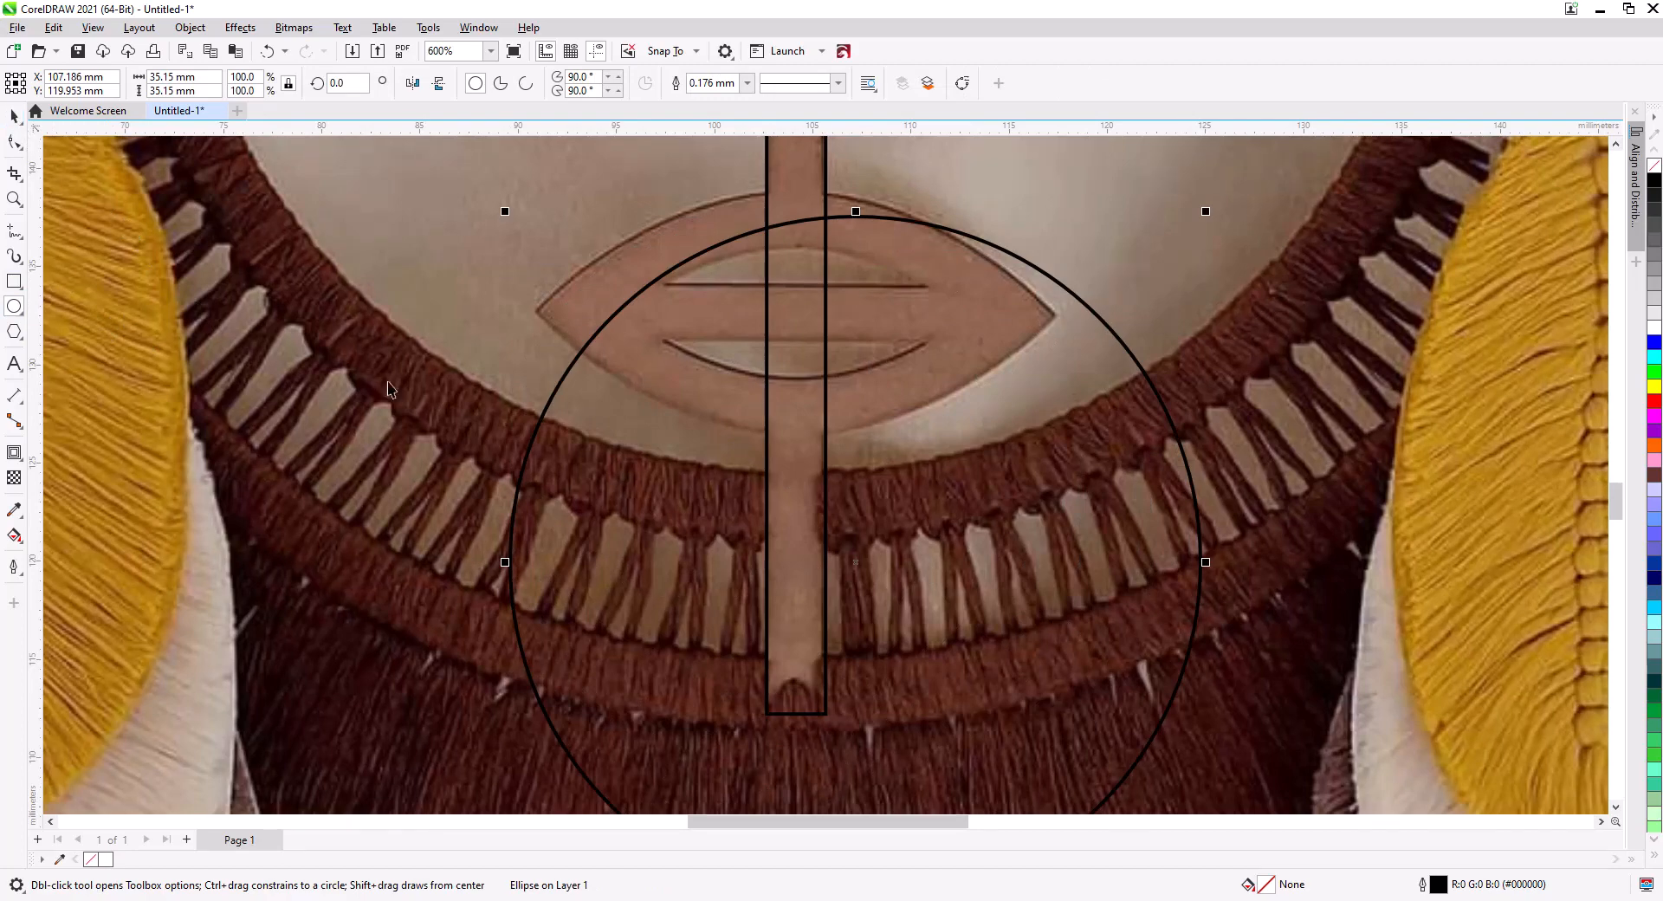
- Centre the circle on the mouth, reshape it to about 36.1 by 35.3 mm to follow the upper lip, and convert it to a curve
{"action": "left_click_drag", "start_coordinate": [593, 403], "coordinate": [539, 386]}
{"action": "scroll", "coordinate": [640, 459], "scroll_direction": "down", "scroll_amount": 1}
{"action": "left_click_drag", "start_coordinate": [674, 498], "coordinate": [708, 459]}
{"action": "left_click_drag", "start_coordinate": [1014, 721], "coordinate": [1021, 724]}
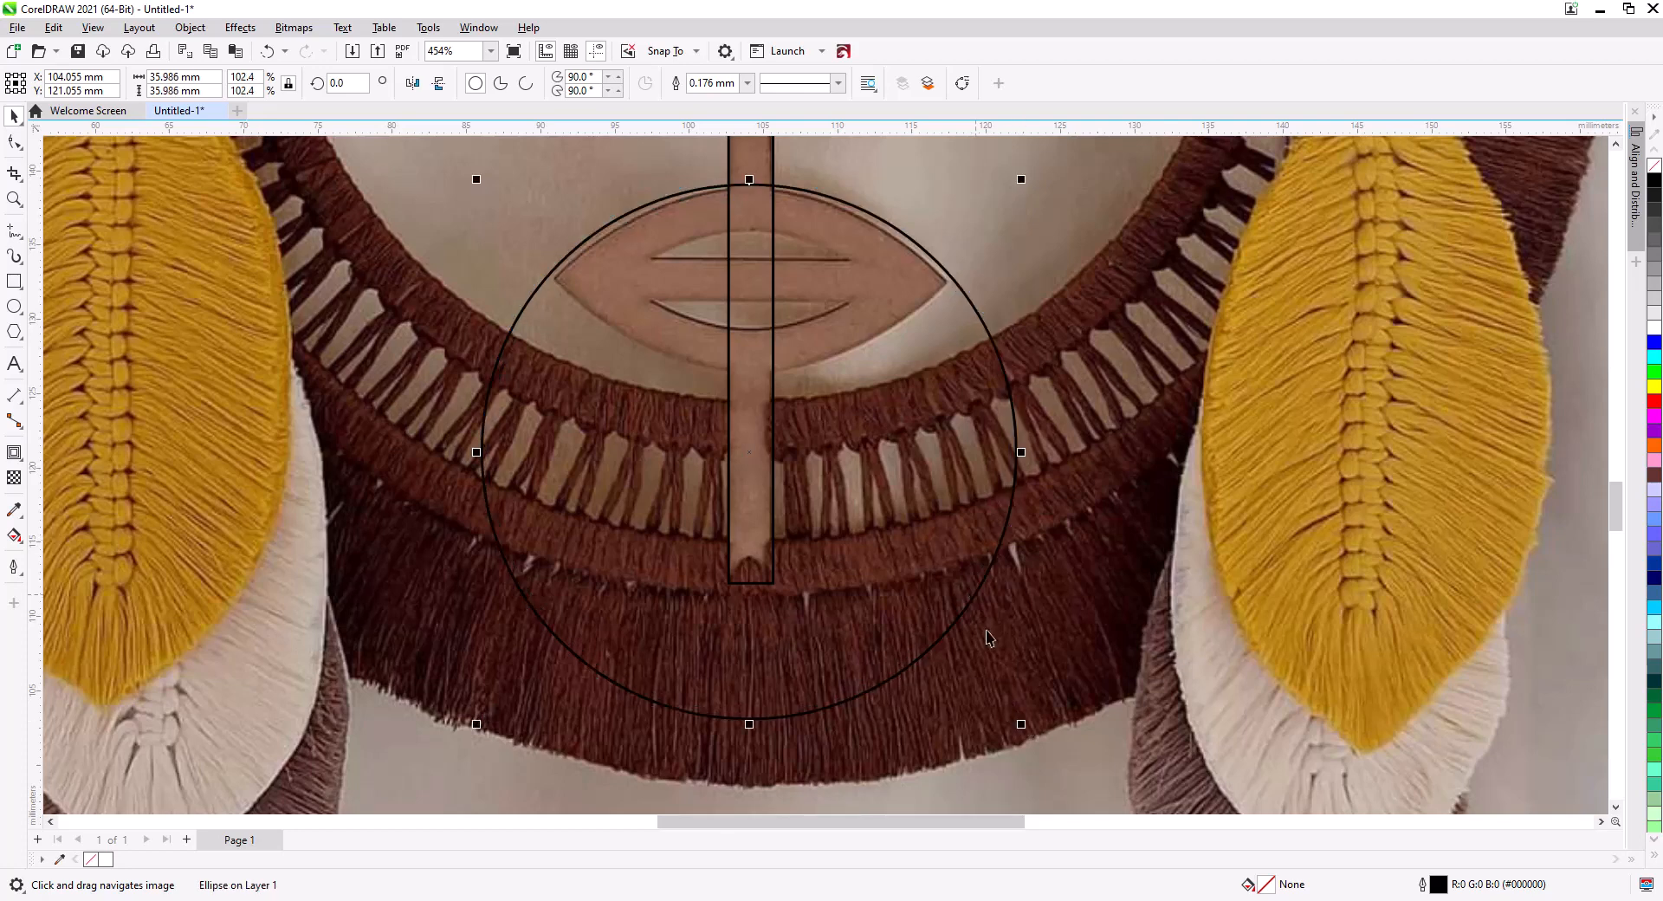
{"action": "left_click_drag", "start_coordinate": [1022, 452], "coordinate": [1012, 453]}
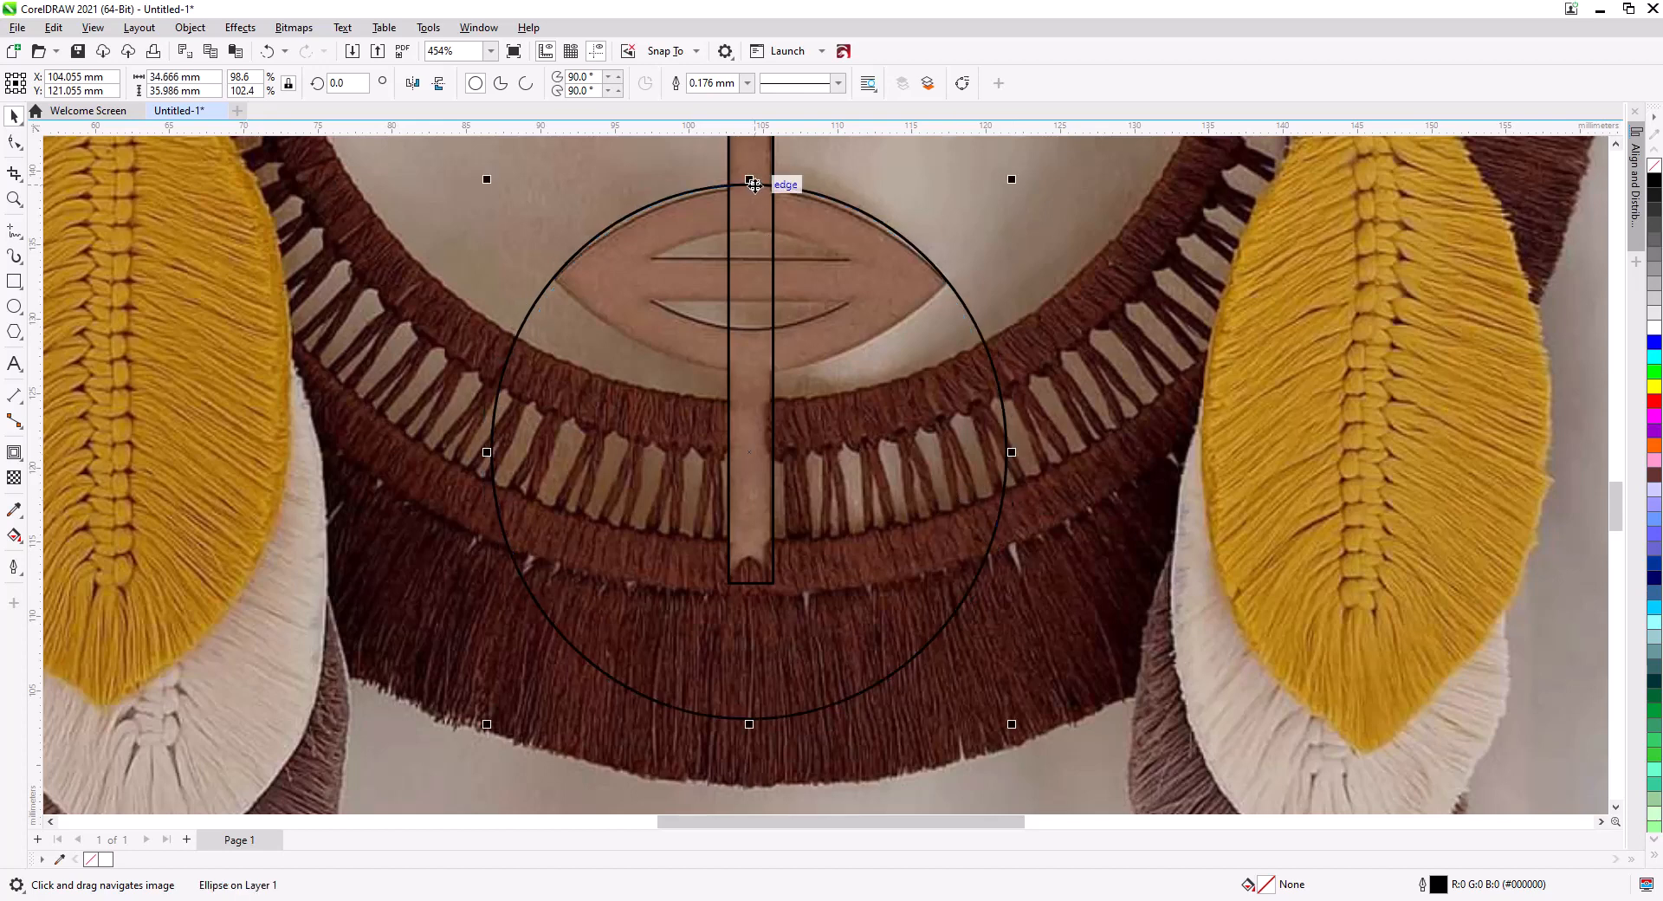
{"action": "left_click_drag", "start_coordinate": [752, 182], "coordinate": [752, 191]}
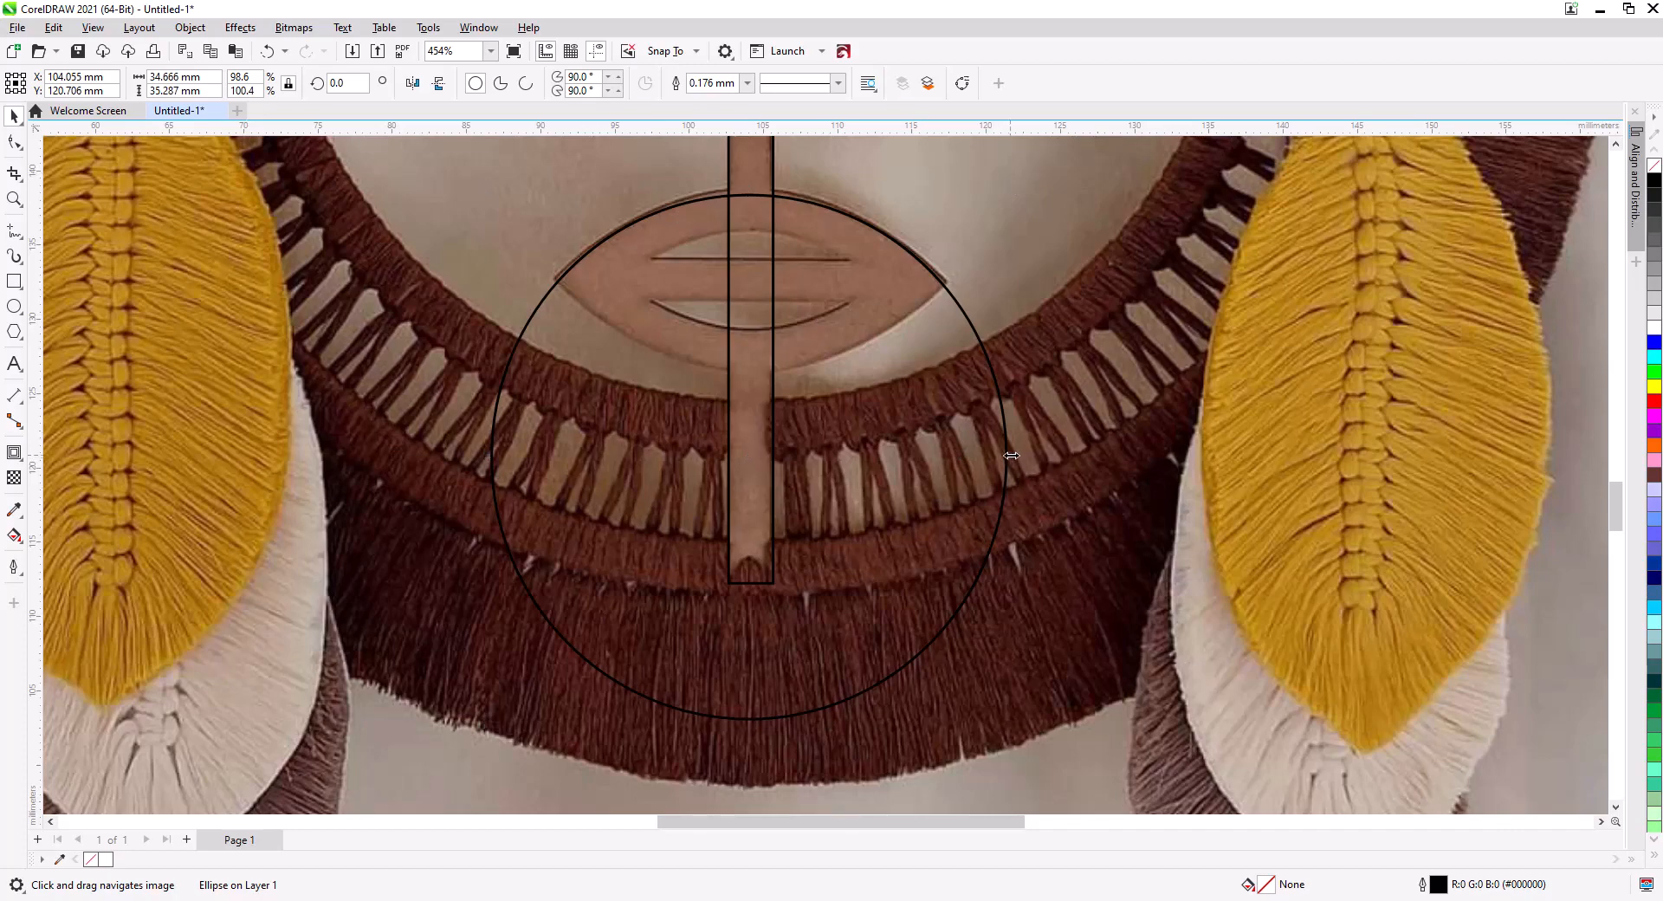
{"action": "left_click_drag", "start_coordinate": [1007, 456], "coordinate": [1019, 455]}
{"action": "key", "text": "w"}
{"action": "left_click_drag", "start_coordinate": [1020, 456], "coordinate": [1019, 456]}
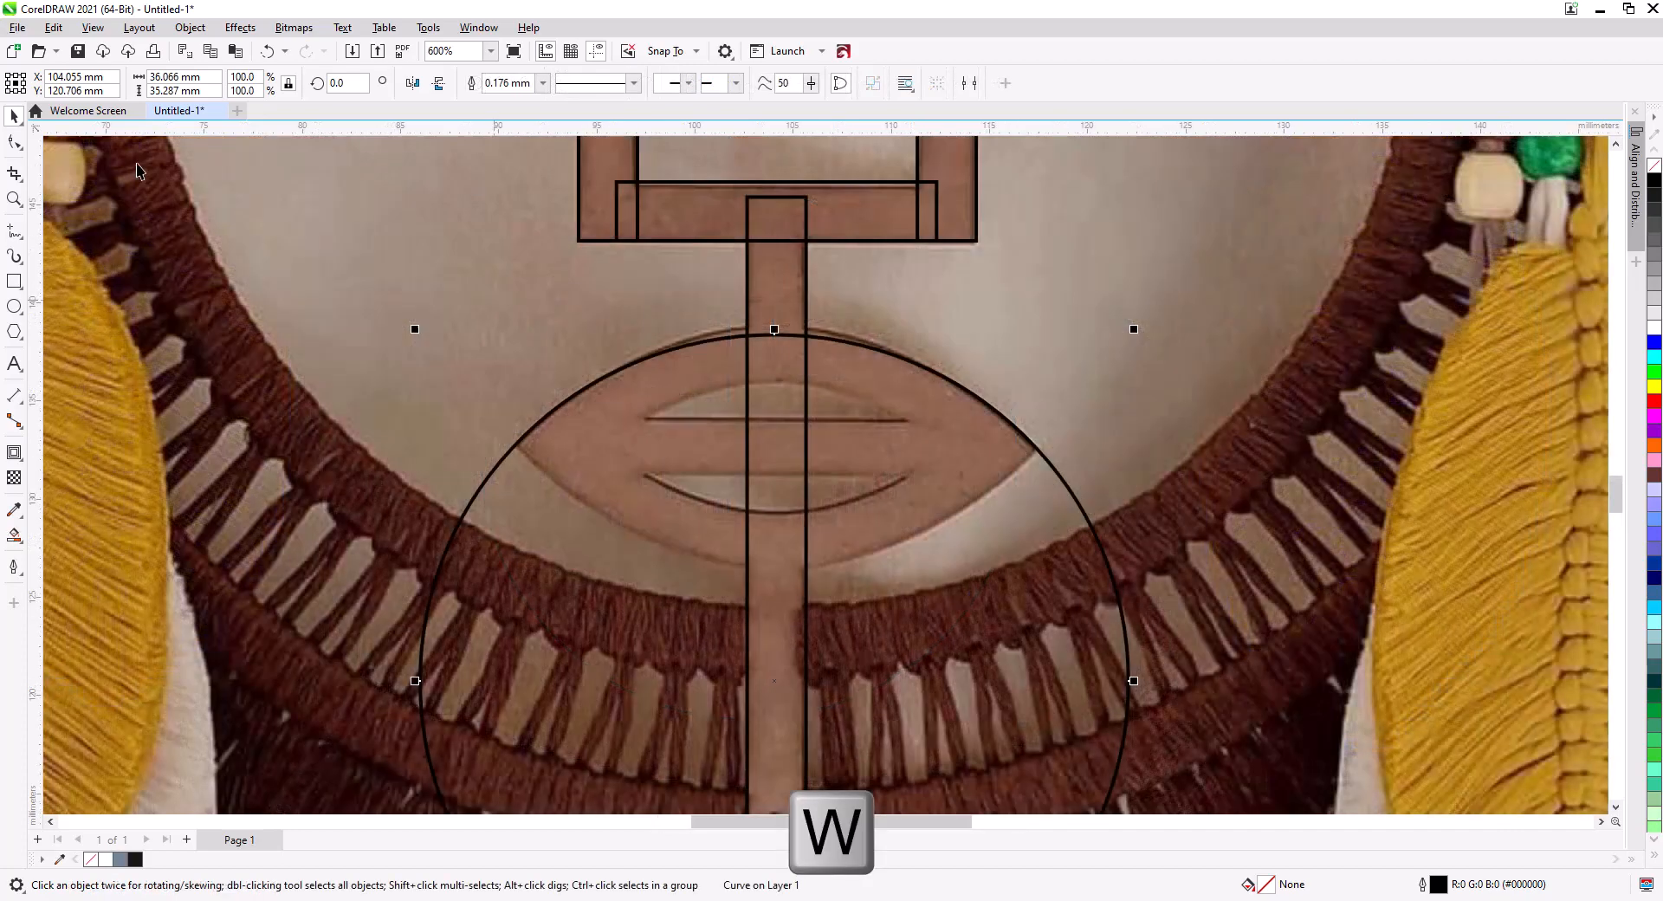
- Add nodes to the curve at both mouth corners and raise its top node to the upper lip's edge
{"action": "left_click", "coordinate": [14, 143]}
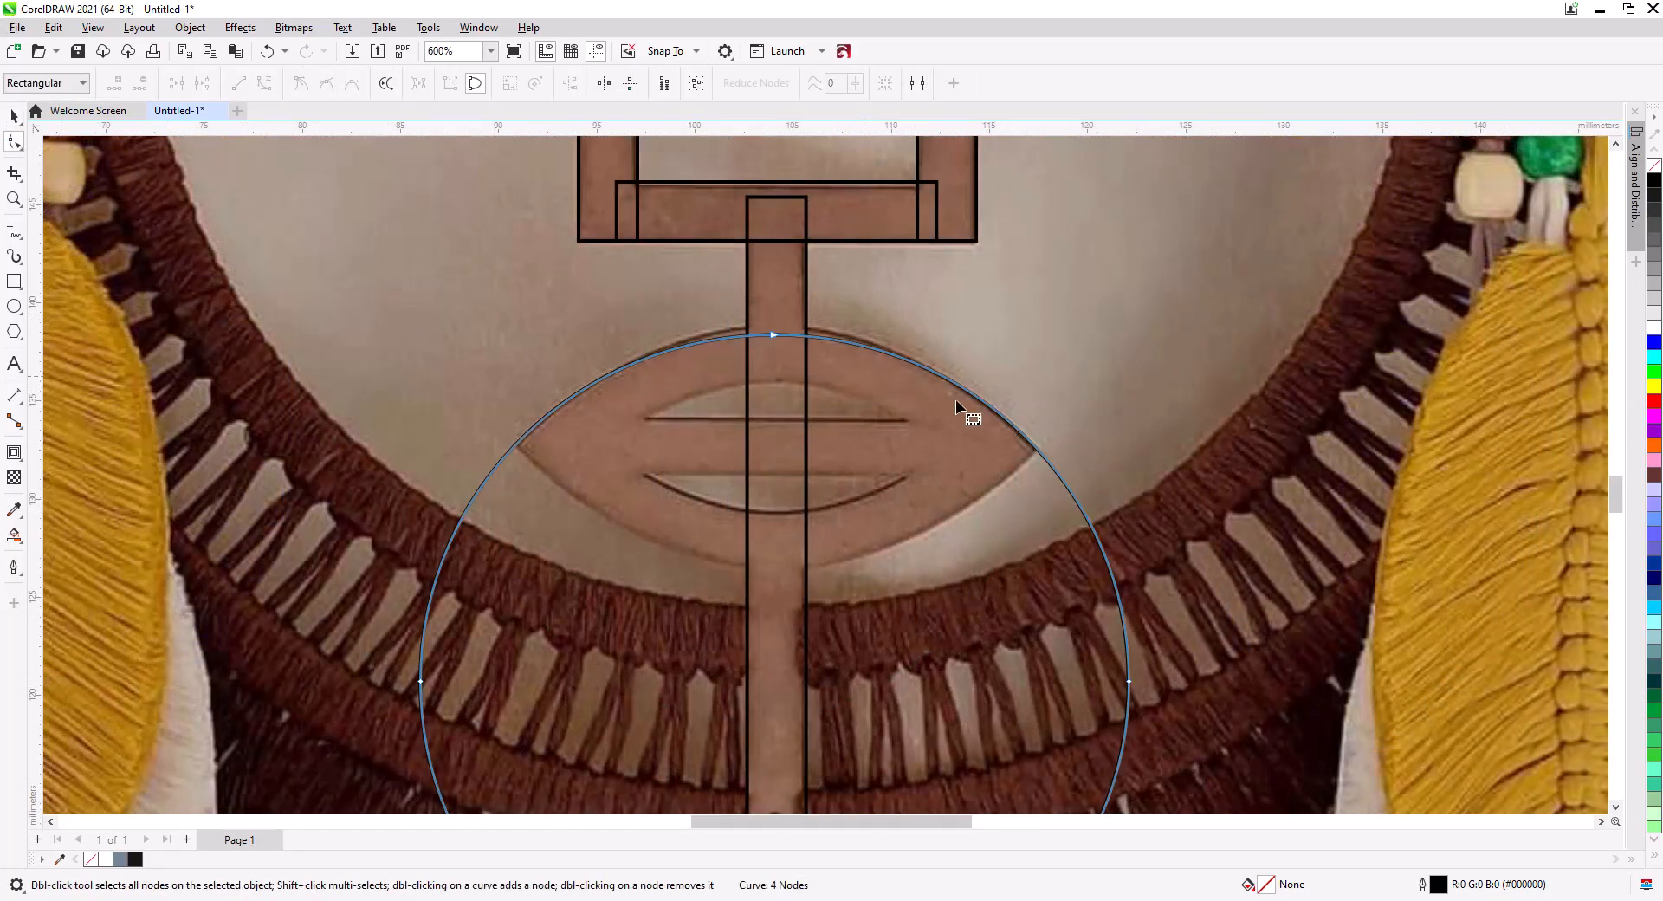
{"action": "double_click", "coordinate": [1037, 452]}
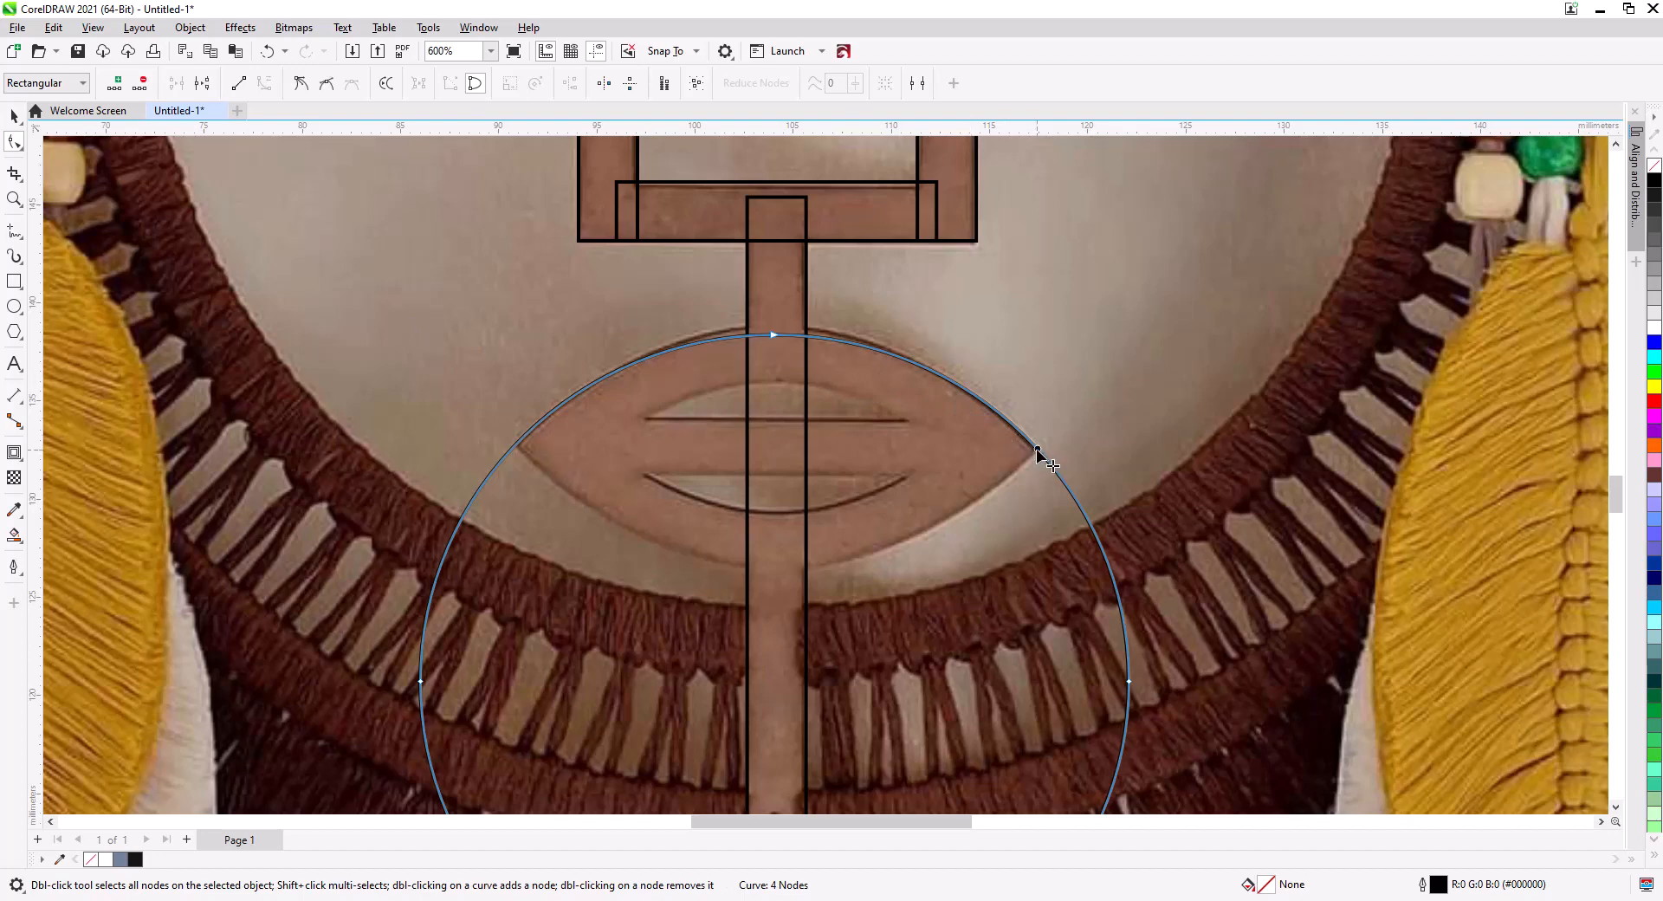
{"action": "double_click", "coordinate": [518, 452]}
{"action": "left_click", "coordinate": [774, 335]}
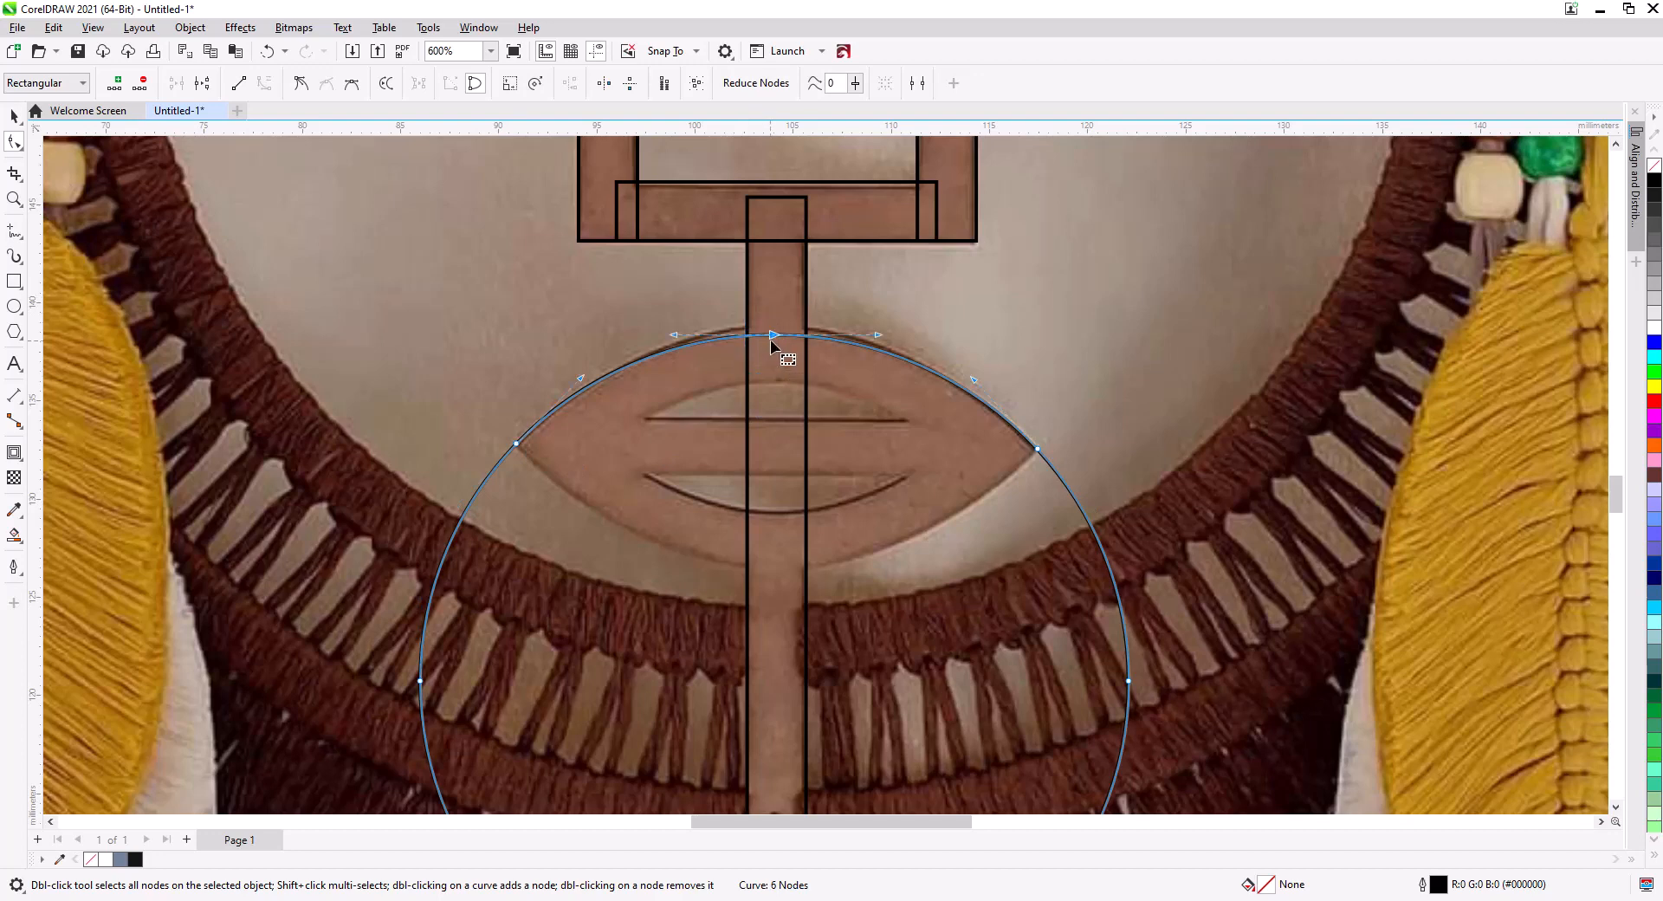
{"action": "left_click_drag", "start_coordinate": [774, 332], "coordinate": [773, 325]}
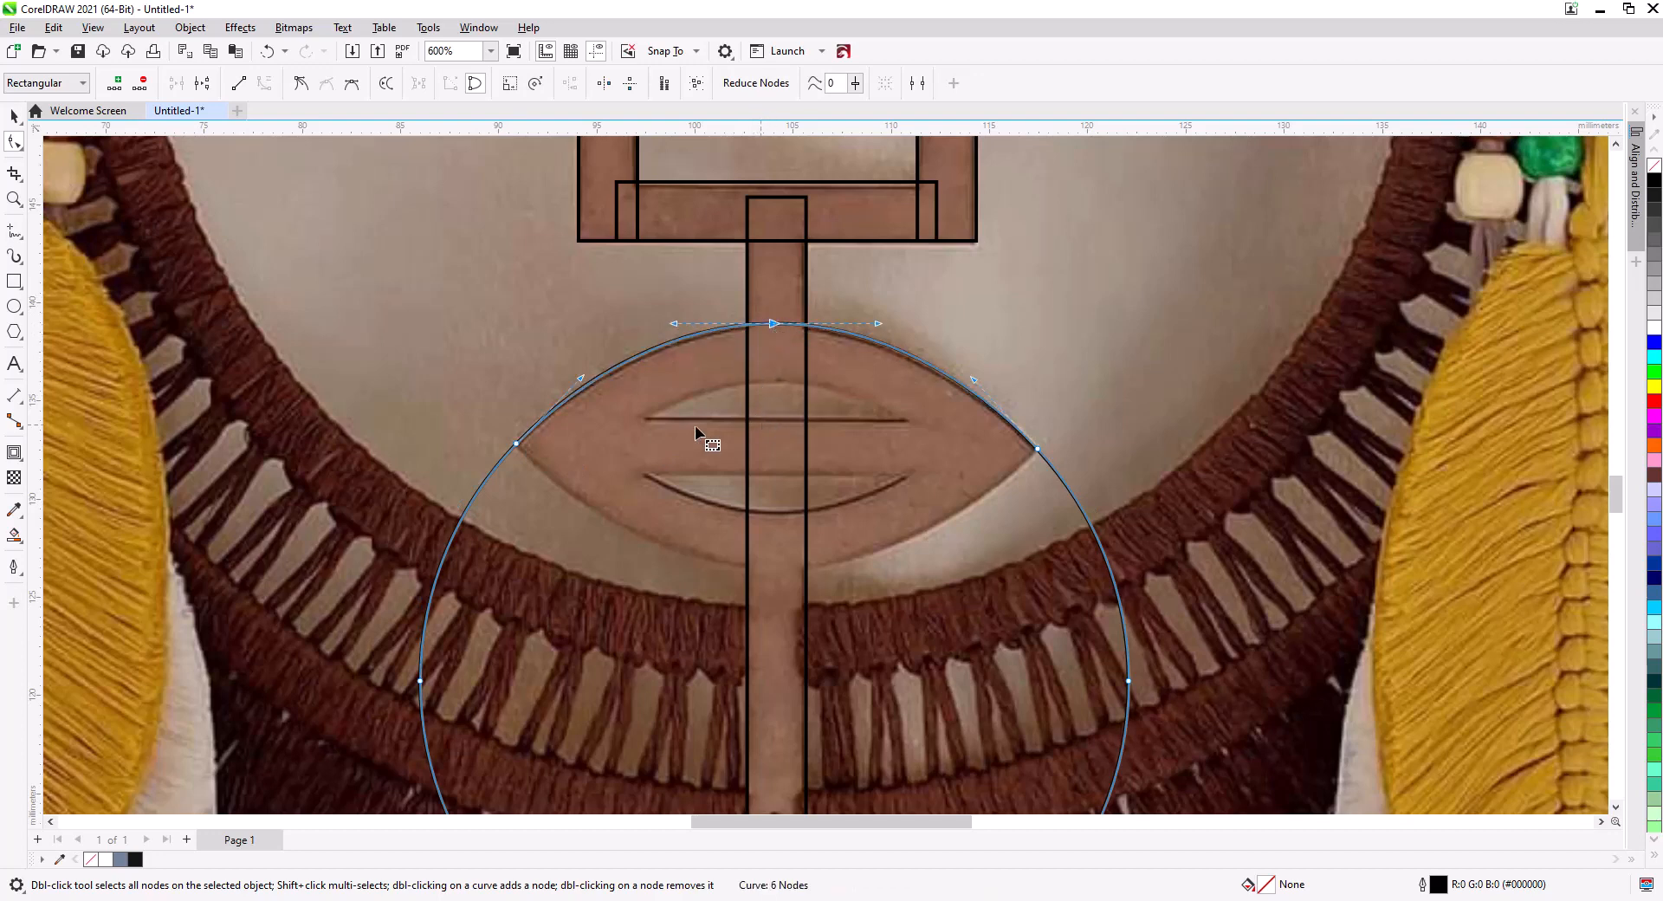
- Lower the curve's top node slightly so it follows the upper lip's edge more closely
{"action": "scroll", "coordinate": [760, 355], "scroll_direction": "up", "scroll_amount": 2}
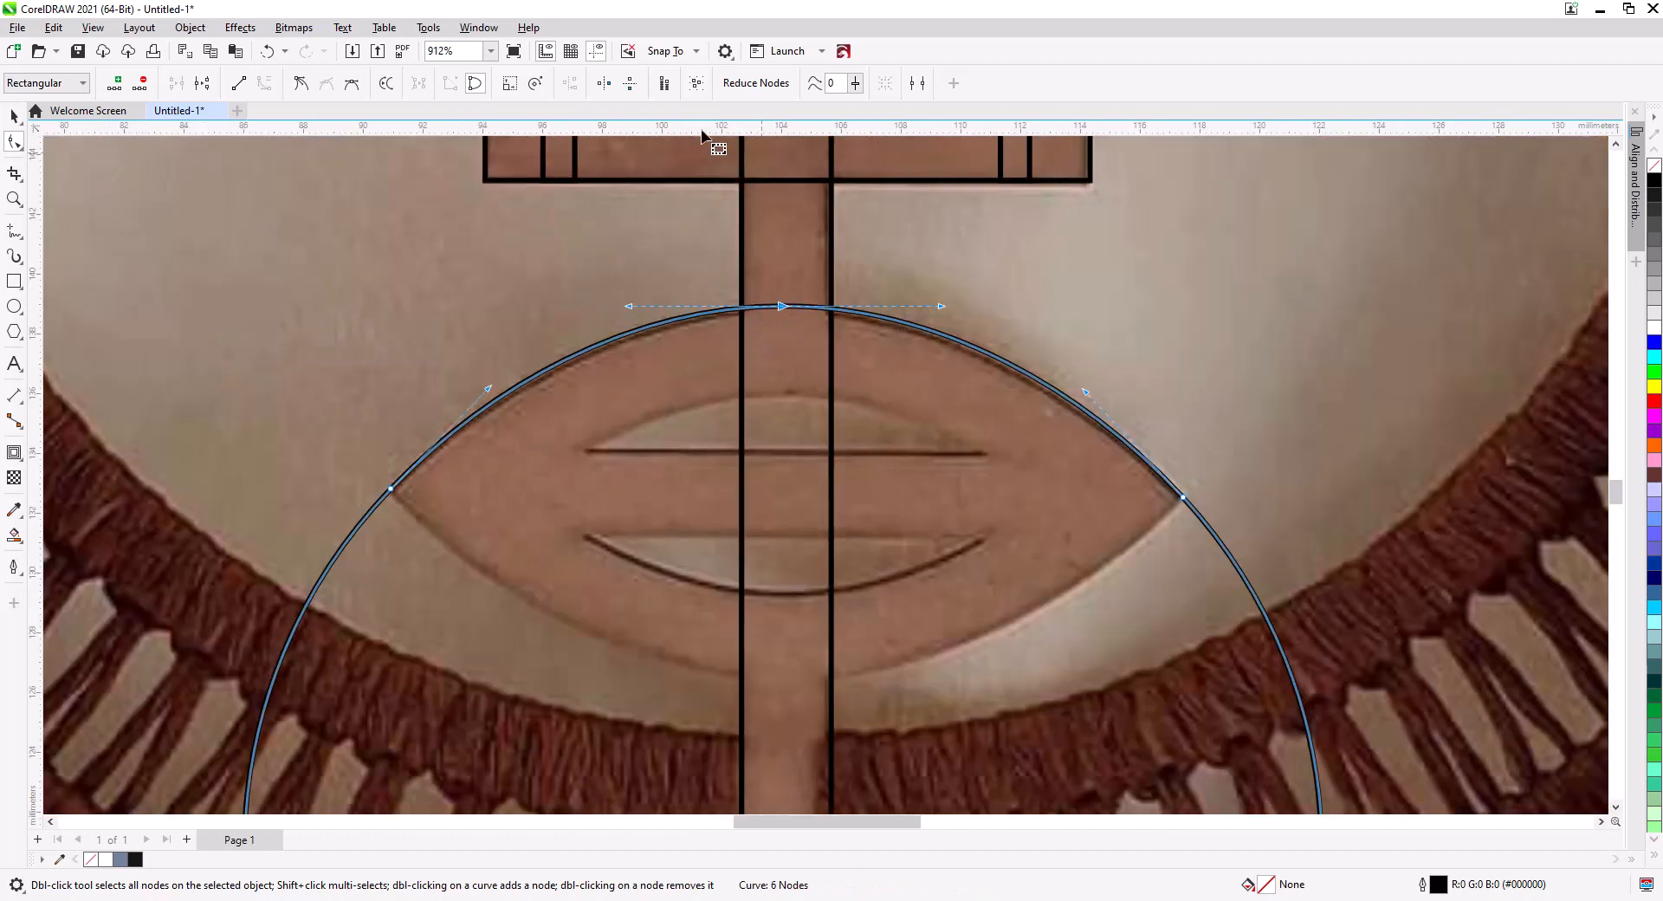
{"action": "left_click", "coordinate": [697, 58]}
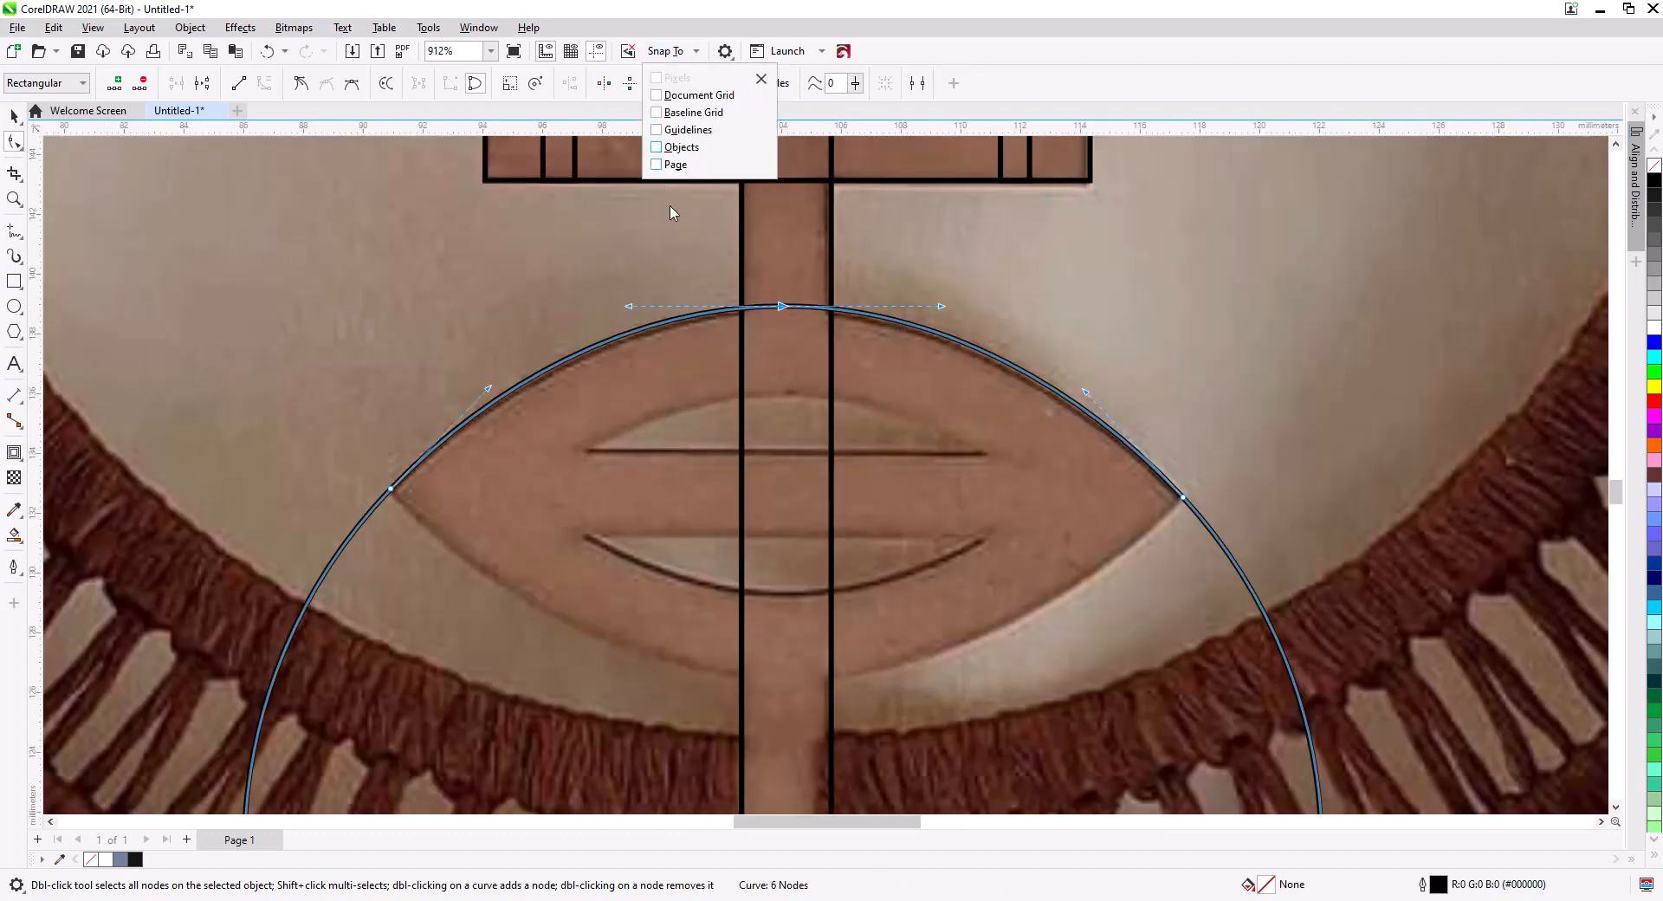
{"action": "left_click", "coordinate": [791, 345]}
{"action": "left_click_drag", "start_coordinate": [783, 306], "coordinate": [783, 315]}
{"action": "scroll", "coordinate": [802, 393], "scroll_direction": "down", "scroll_amount": 3}
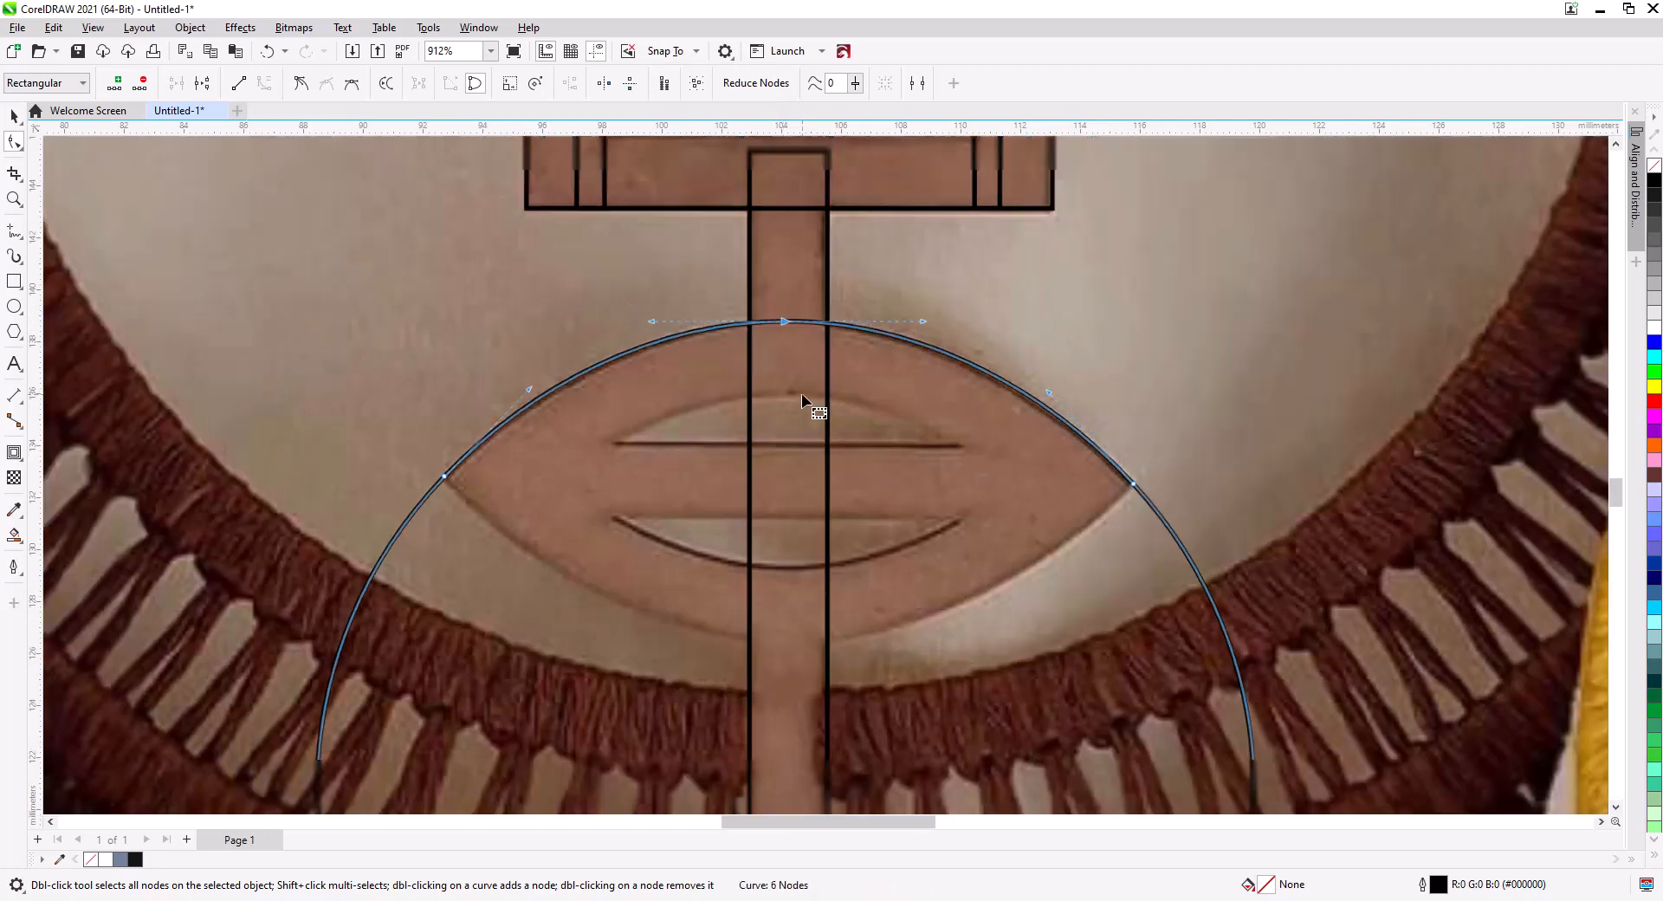
- Duplicate the mouth curve in place and mirror the copy vertically
{"action": "left_click", "coordinate": [14, 115]}
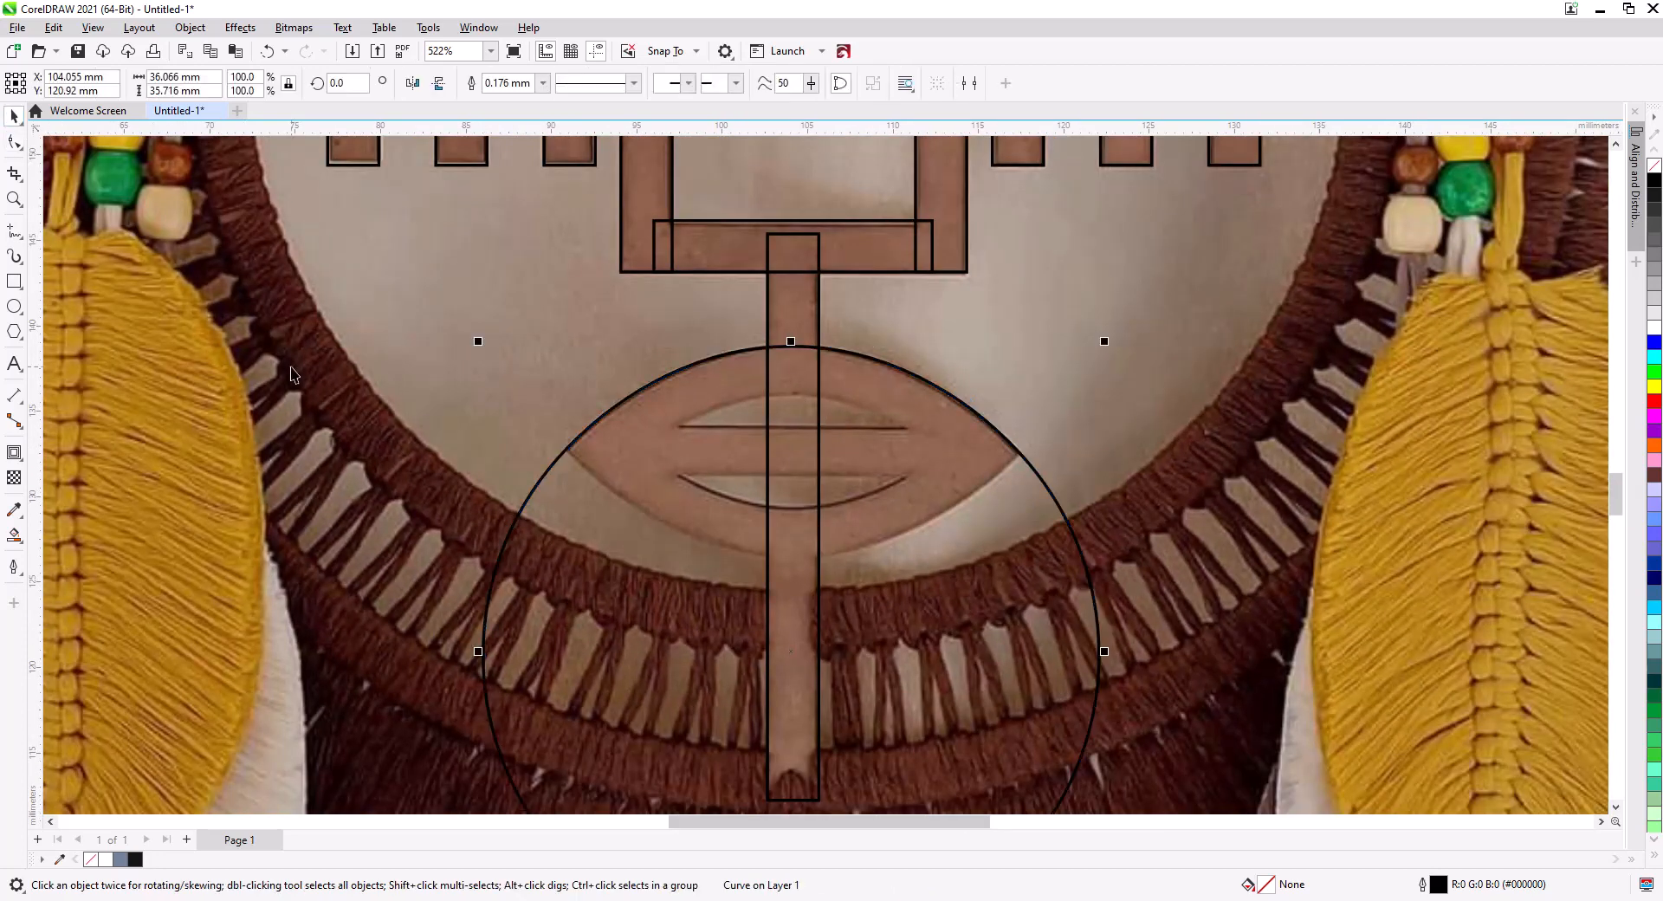
{"action": "key", "text": "KP_Add"}
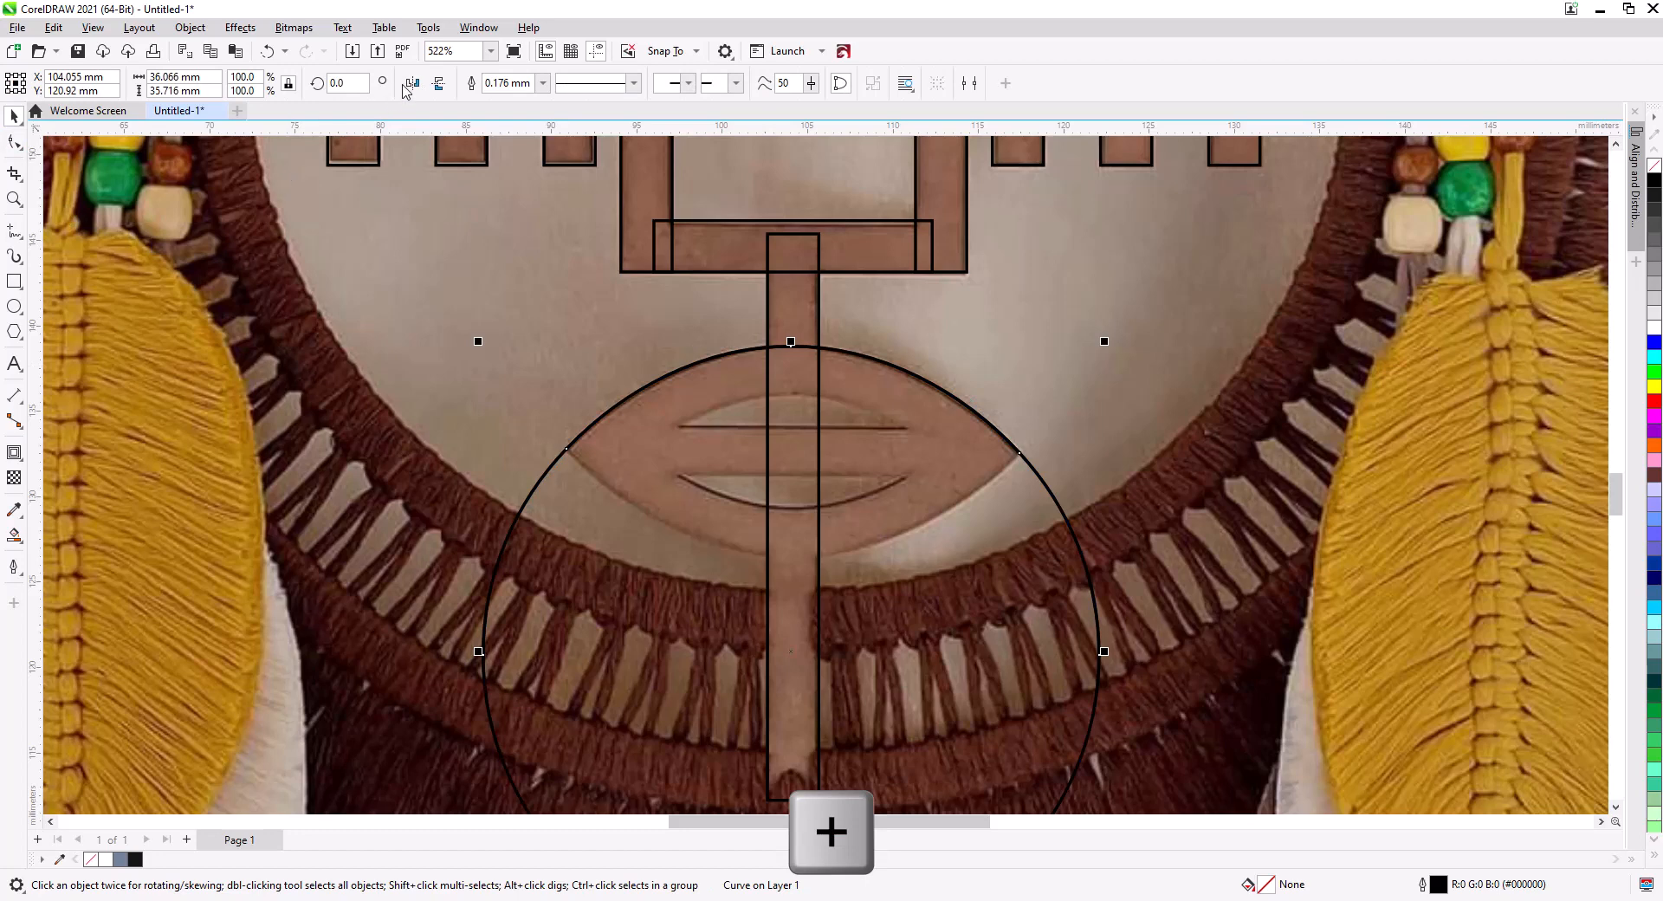
{"action": "left_click", "coordinate": [438, 85]}
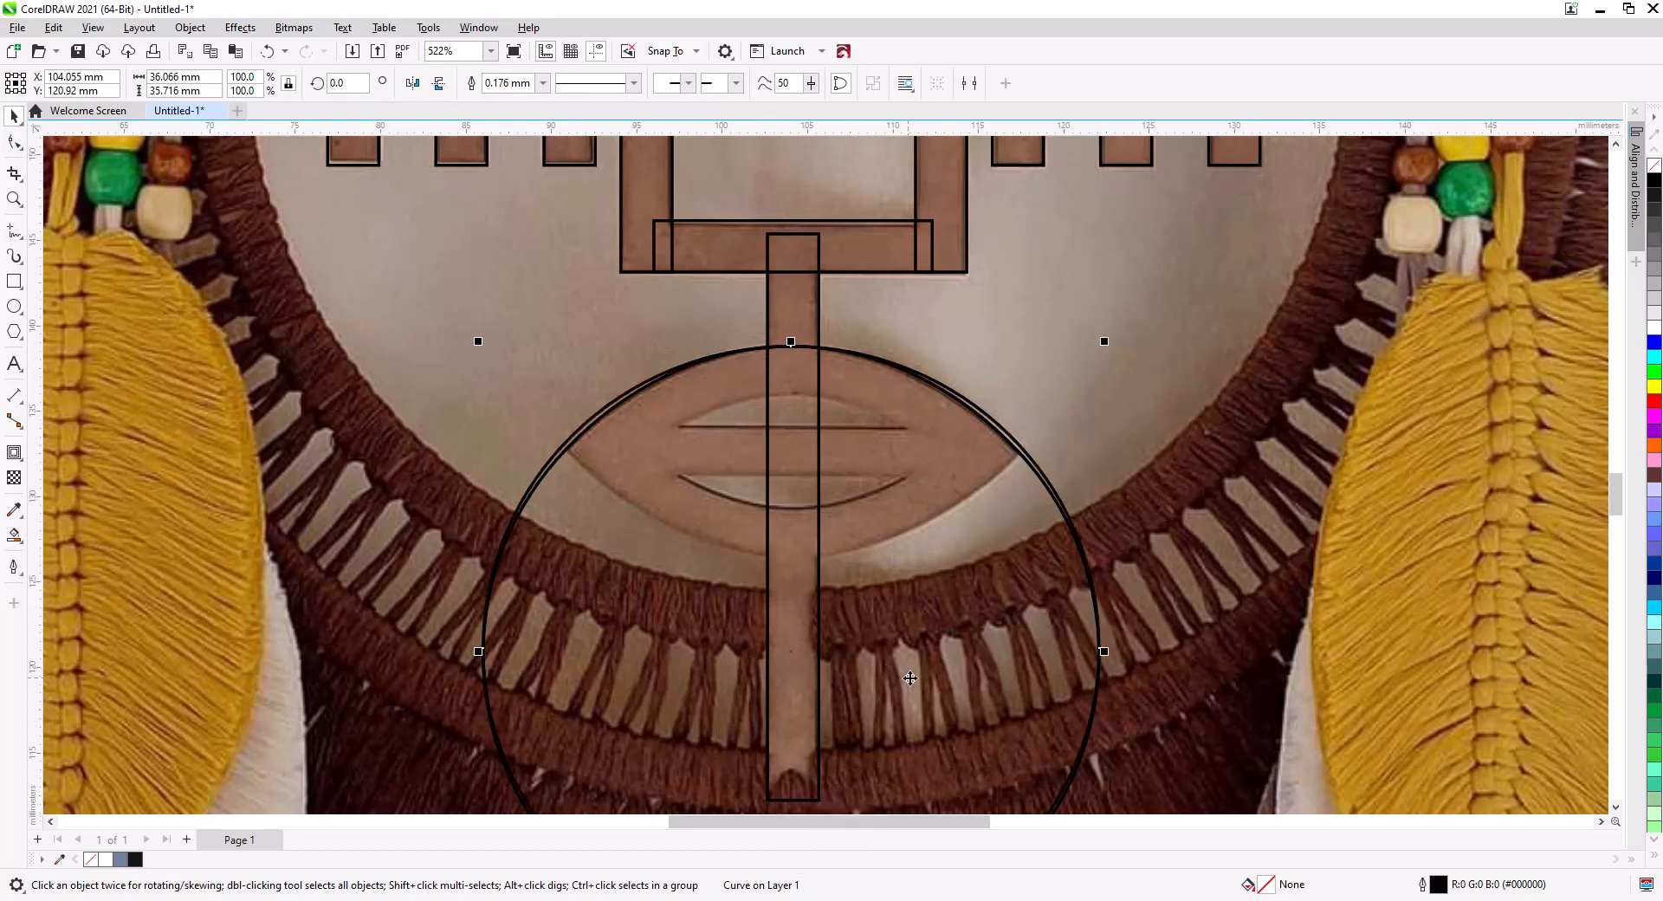
- Move the mirrored curve straight up until its lower arc follows the lower lip and meets the original at both mouth corners
{"action": "key", "text": "Up"}
{"action": "key", "text": "Up"}
{"action": "key", "text": "Up"}
{"action": "key", "text": "Up"}
{"action": "key", "text": "Up"}
{"action": "key", "text": "Up"}
{"action": "key", "text": "Up"}
{"action": "key", "text": "Up"}
{"action": "key", "text": "Up"}
{"action": "key", "text": "Up"}
{"action": "key", "text": "Up"}
{"action": "key", "text": "Up"}
{"action": "key", "text": "Up"}
{"action": "key", "text": "Up"}
{"action": "key", "text": "Up"}
{"action": "key", "text": "Up"}
{"action": "key", "text": "Up"}
{"action": "key", "text": "Up"}
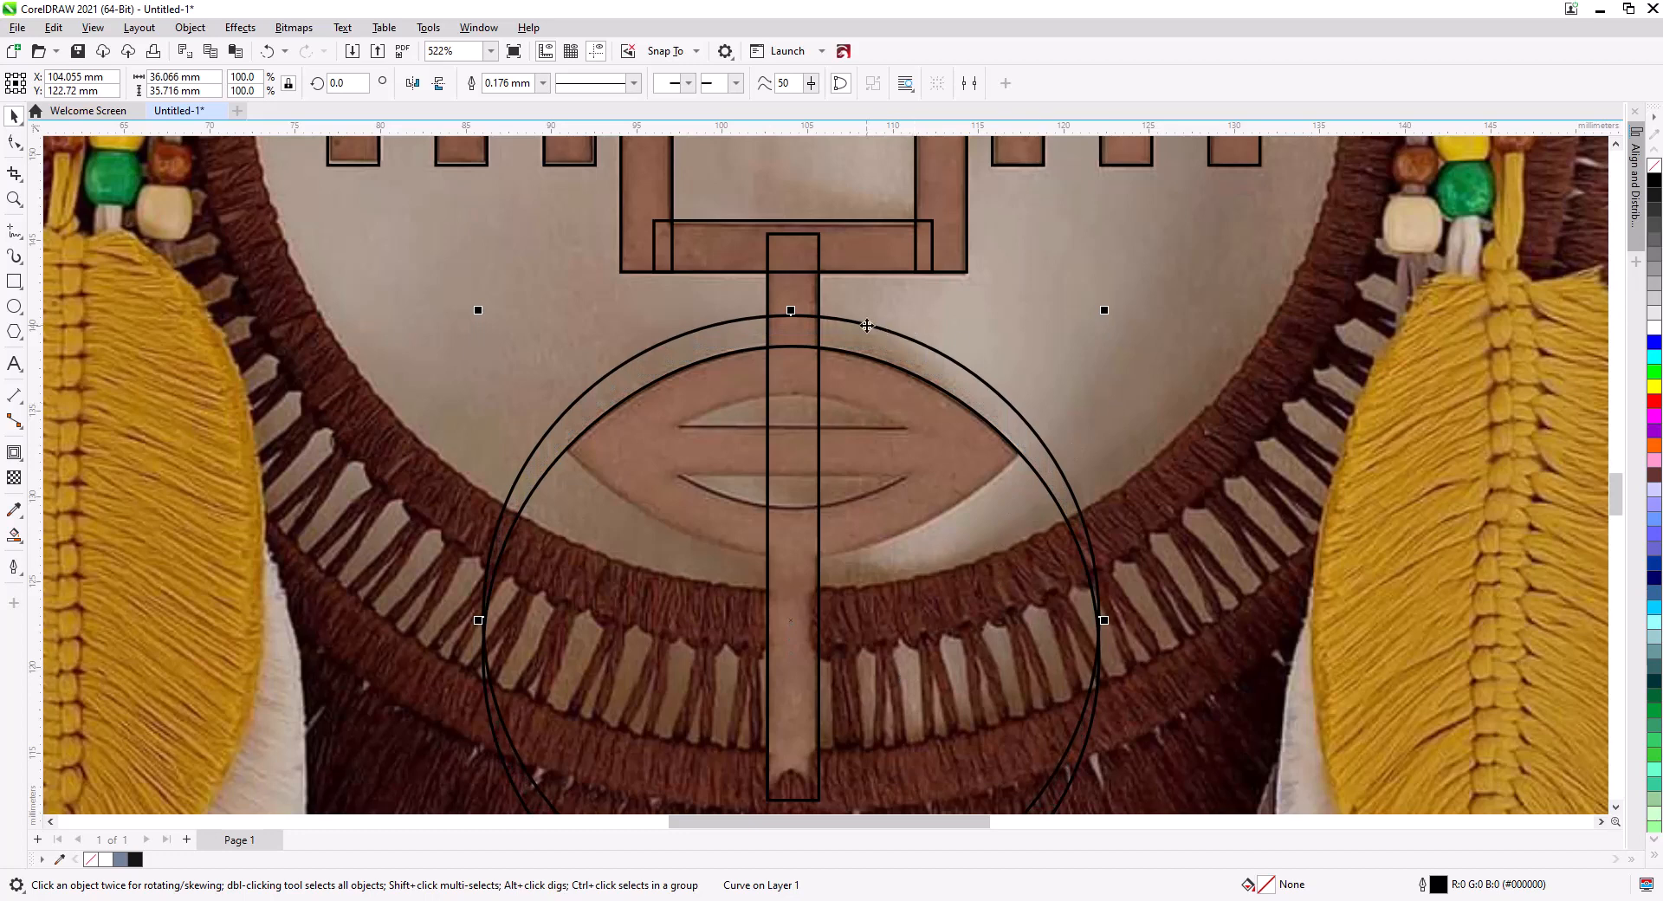
{"action": "left_click_drag", "start_coordinate": [868, 329], "coordinate": [860, 248]}
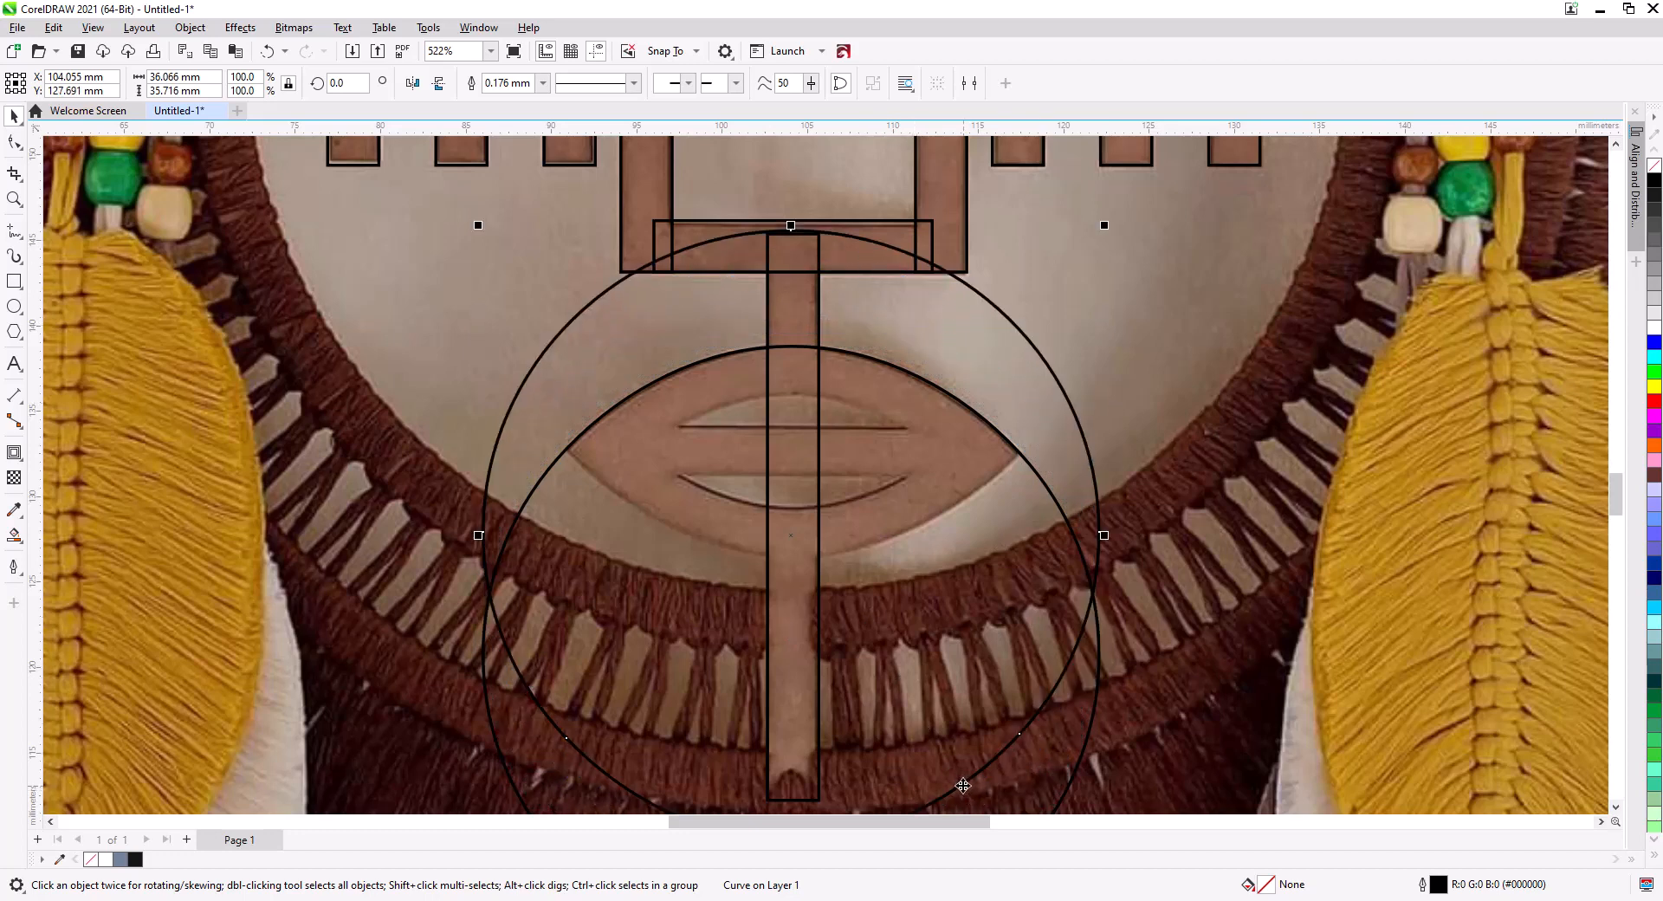
{"action": "left_click_drag", "start_coordinate": [966, 793], "coordinate": [944, 507]}
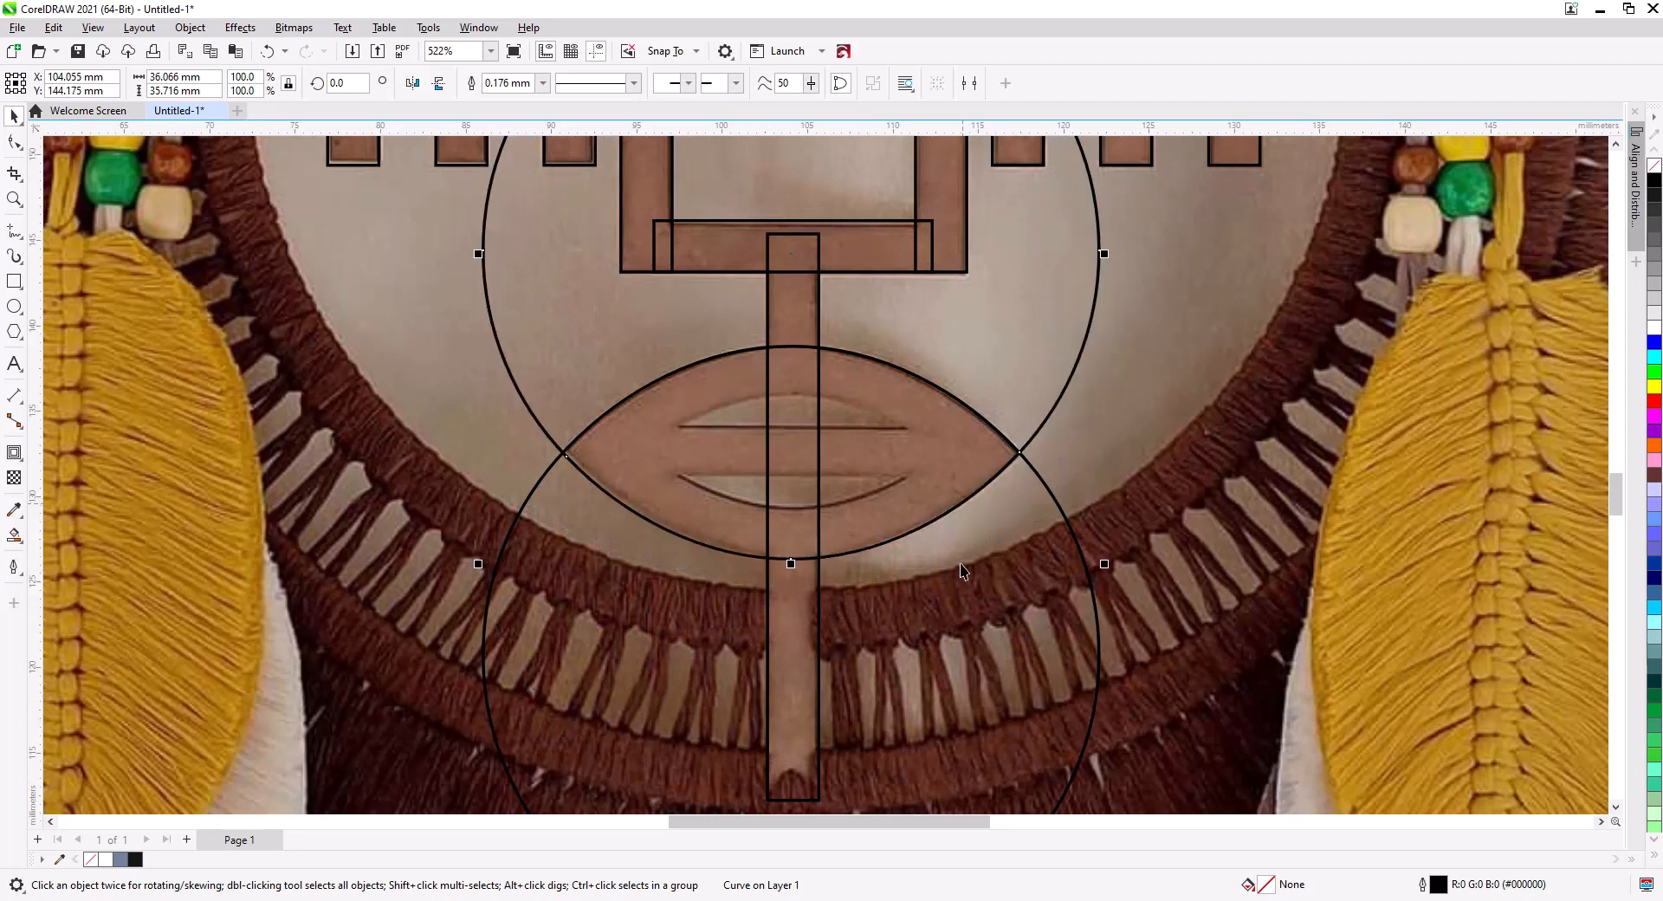
- Intersect the two overlapping curves and delete both originals, keeping only the lens-shaped mouth outline
{"action": "left_click", "coordinate": [1060, 518], "text": "shift"}
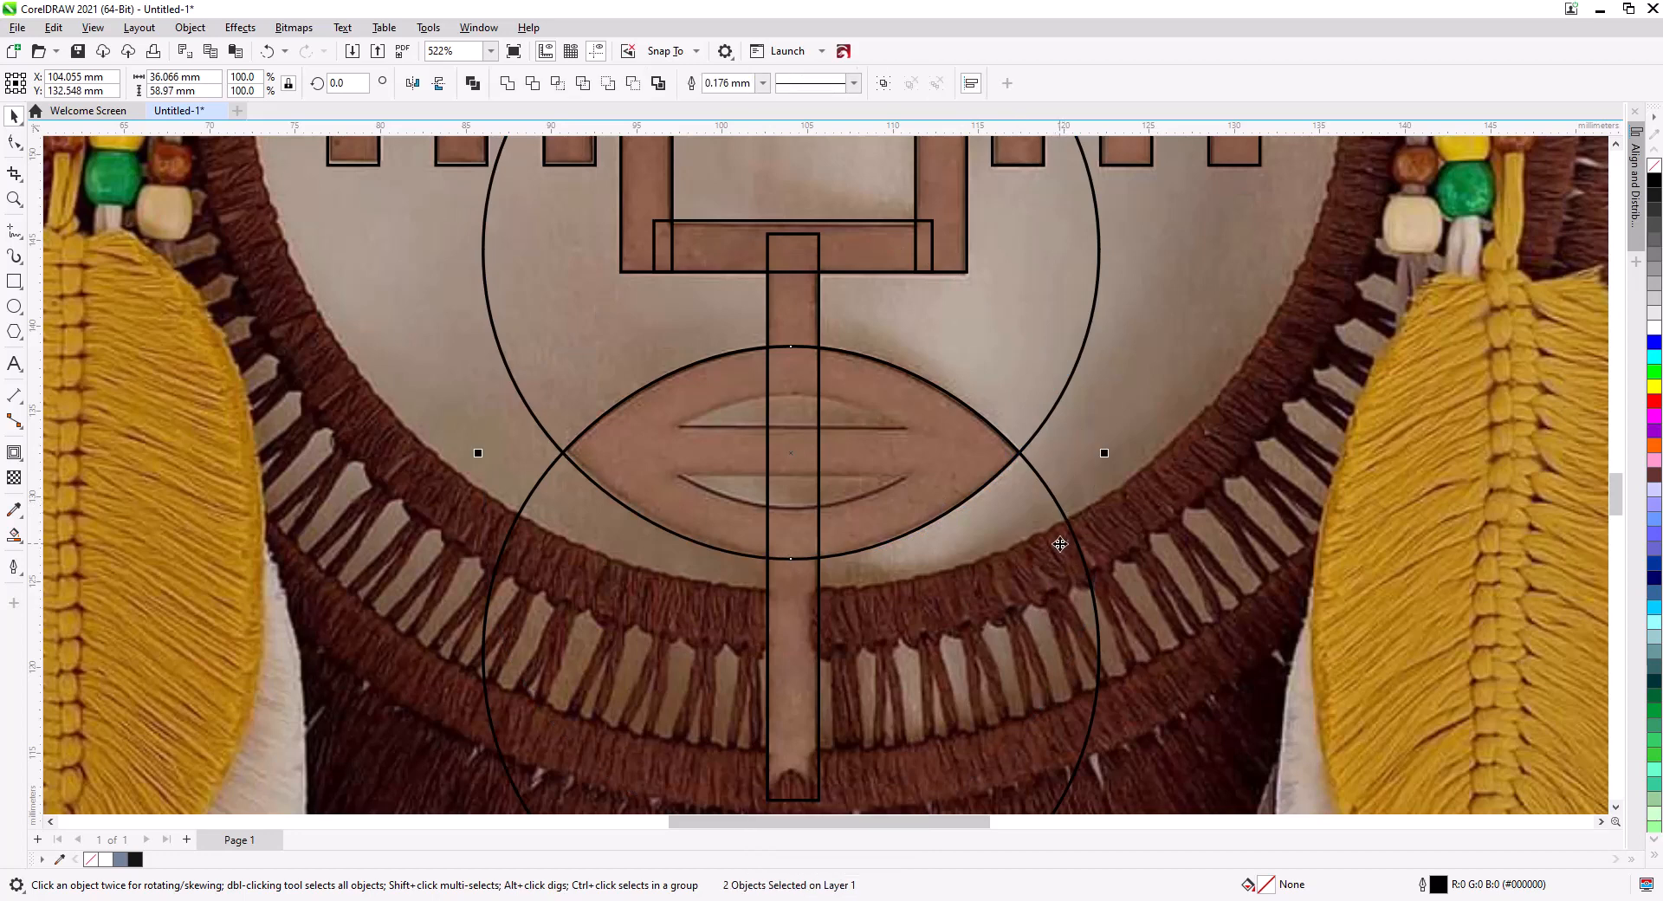
{"action": "key", "text": "i"}
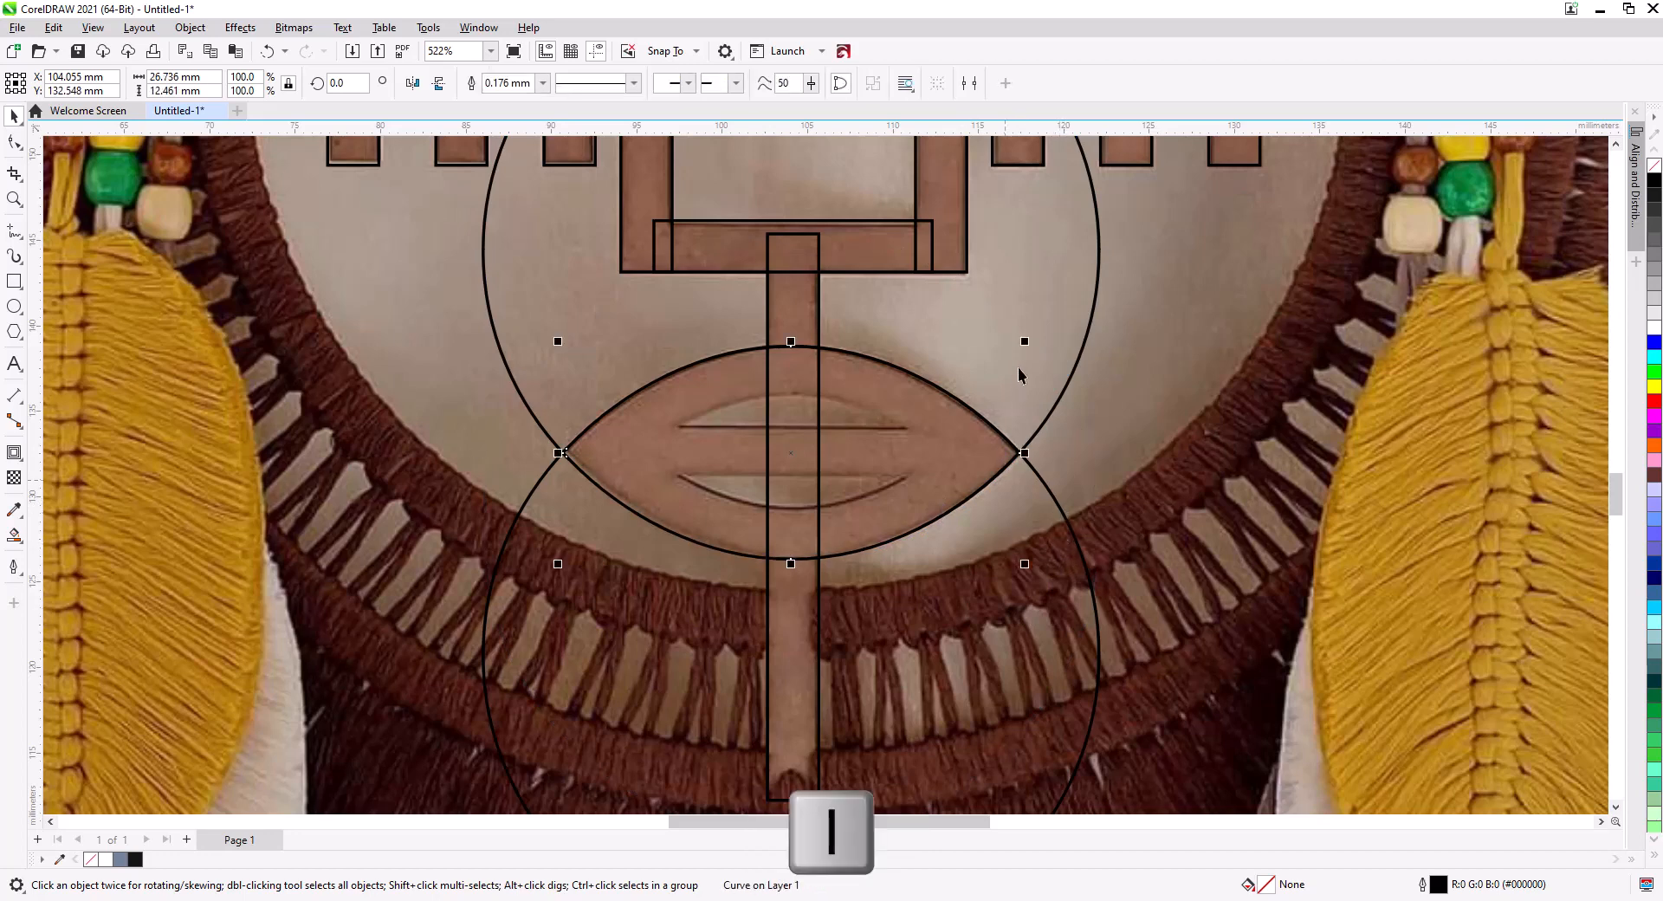
{"action": "key", "text": "Delete"}
{"action": "key", "text": "Delete"}
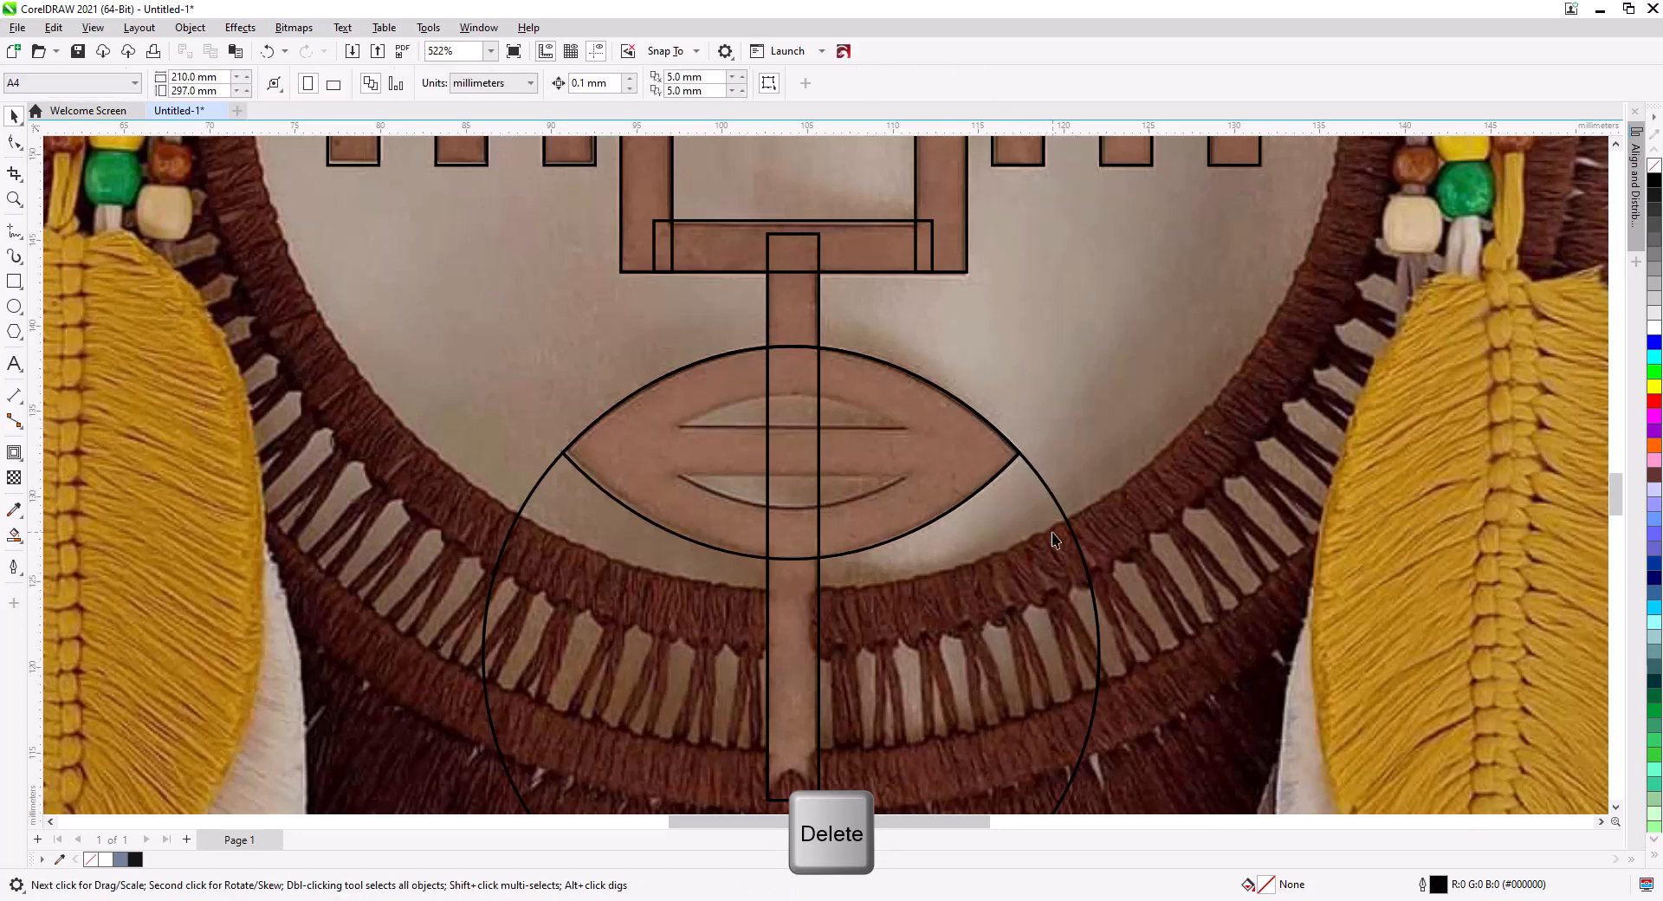
{"action": "key", "text": "Delete"}
- Add a one-step 3 mm inside contour to the mouth outline and break the contour apart
{"action": "left_click", "coordinate": [963, 465]}
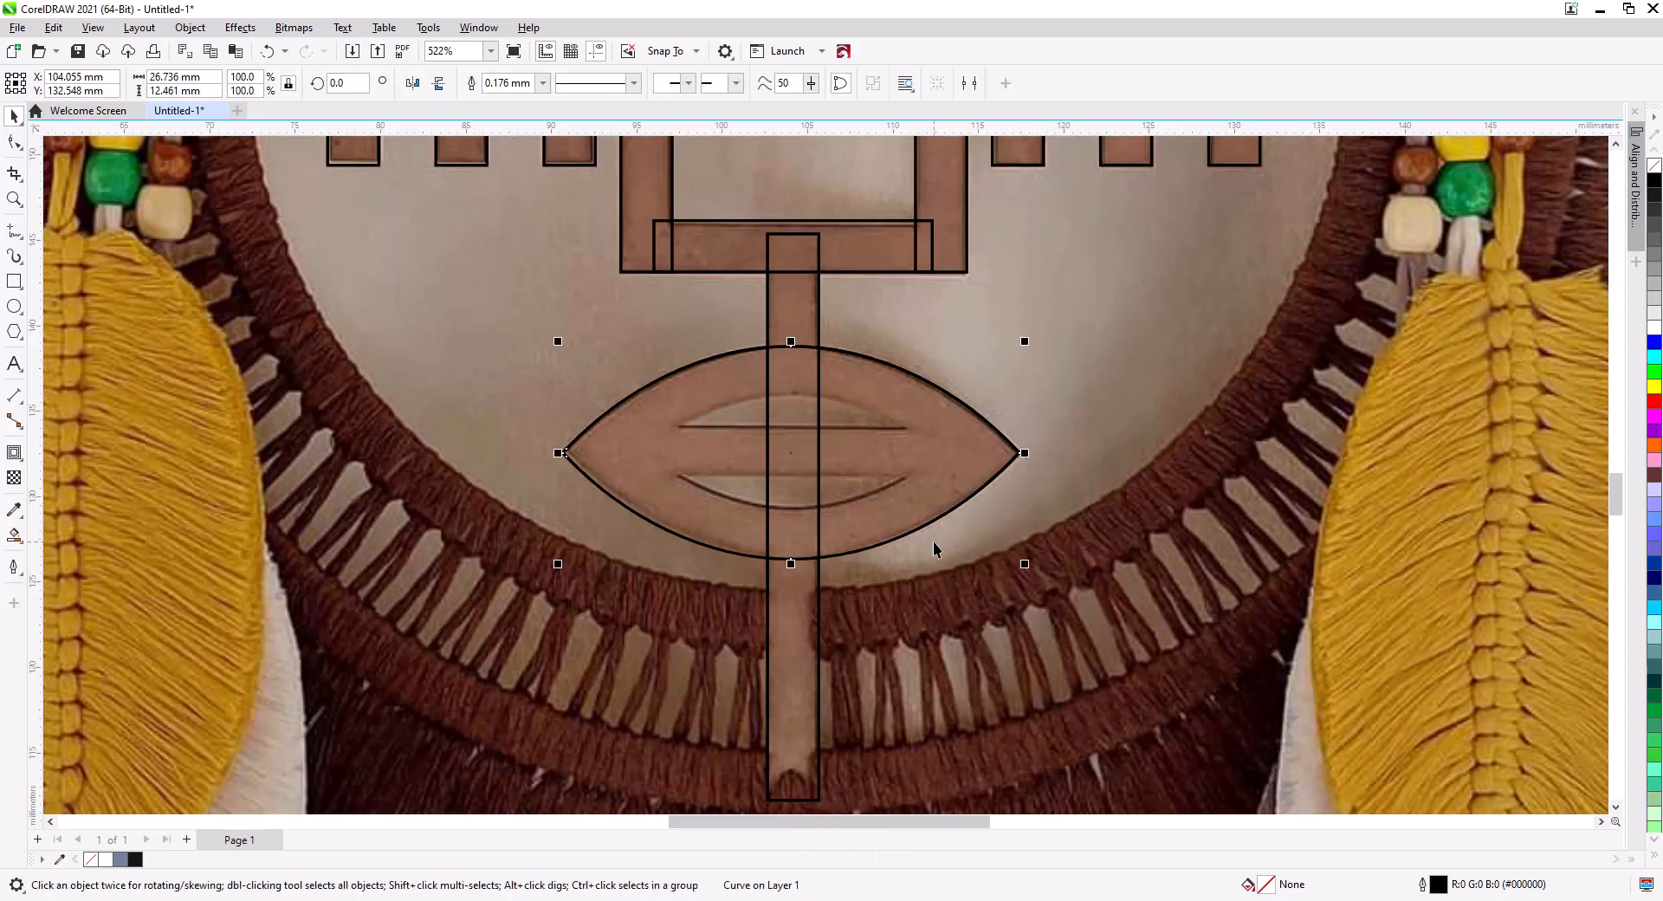
{"action": "left_click", "coordinate": [14, 452]}
{"action": "left_click", "coordinate": [424, 84]}
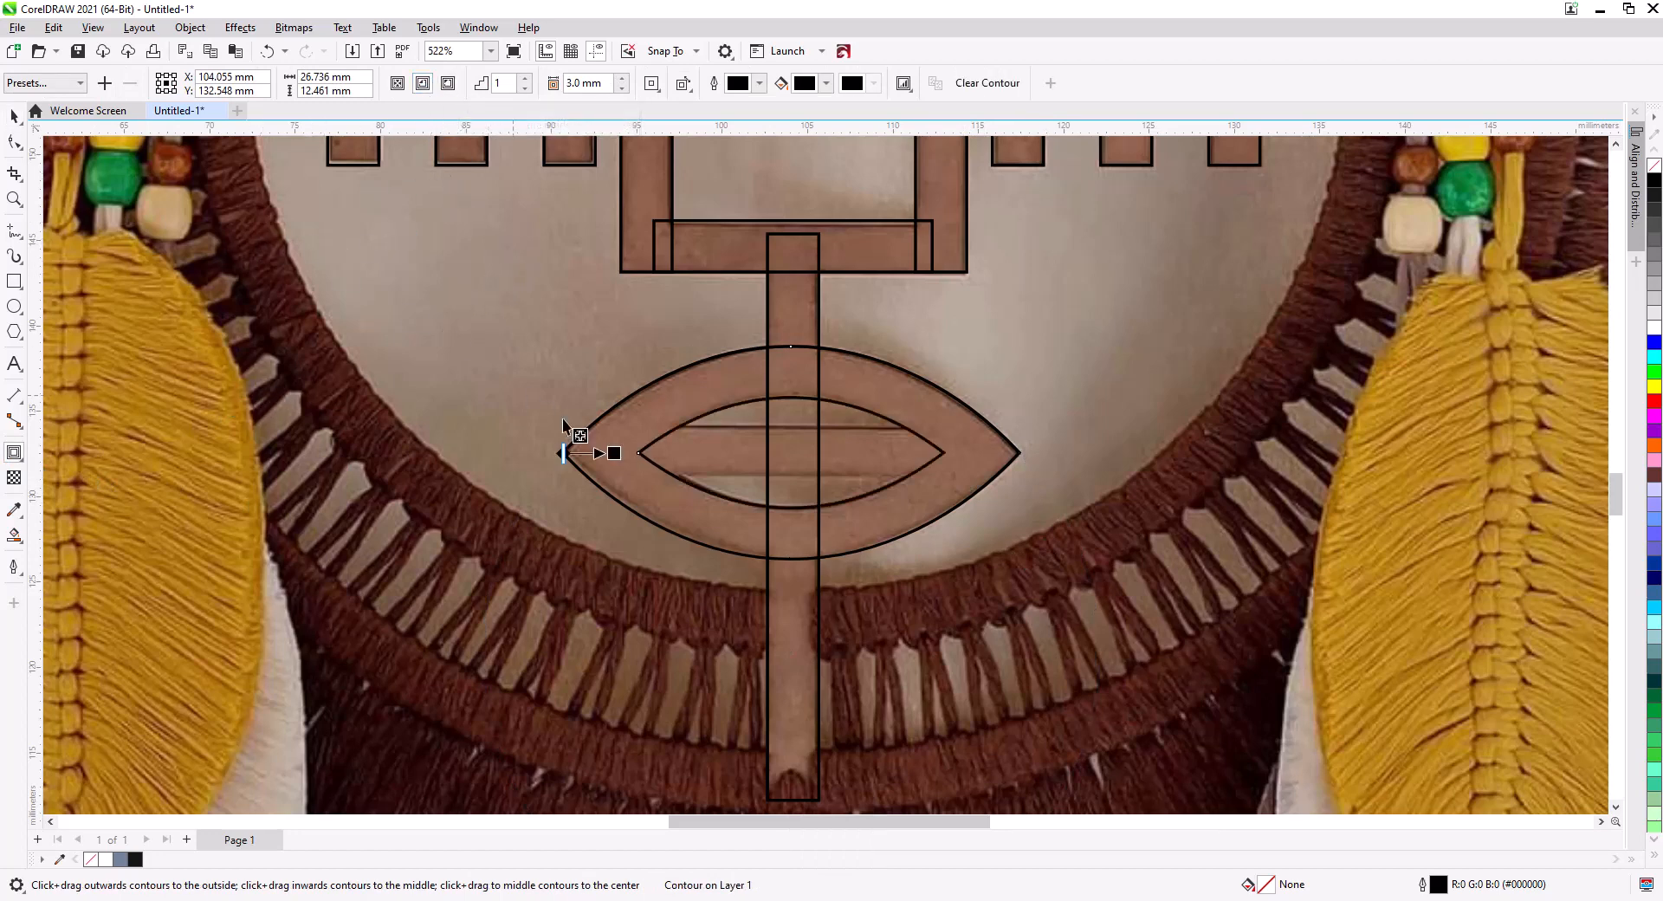
{"action": "right_click", "coordinate": [674, 429]}
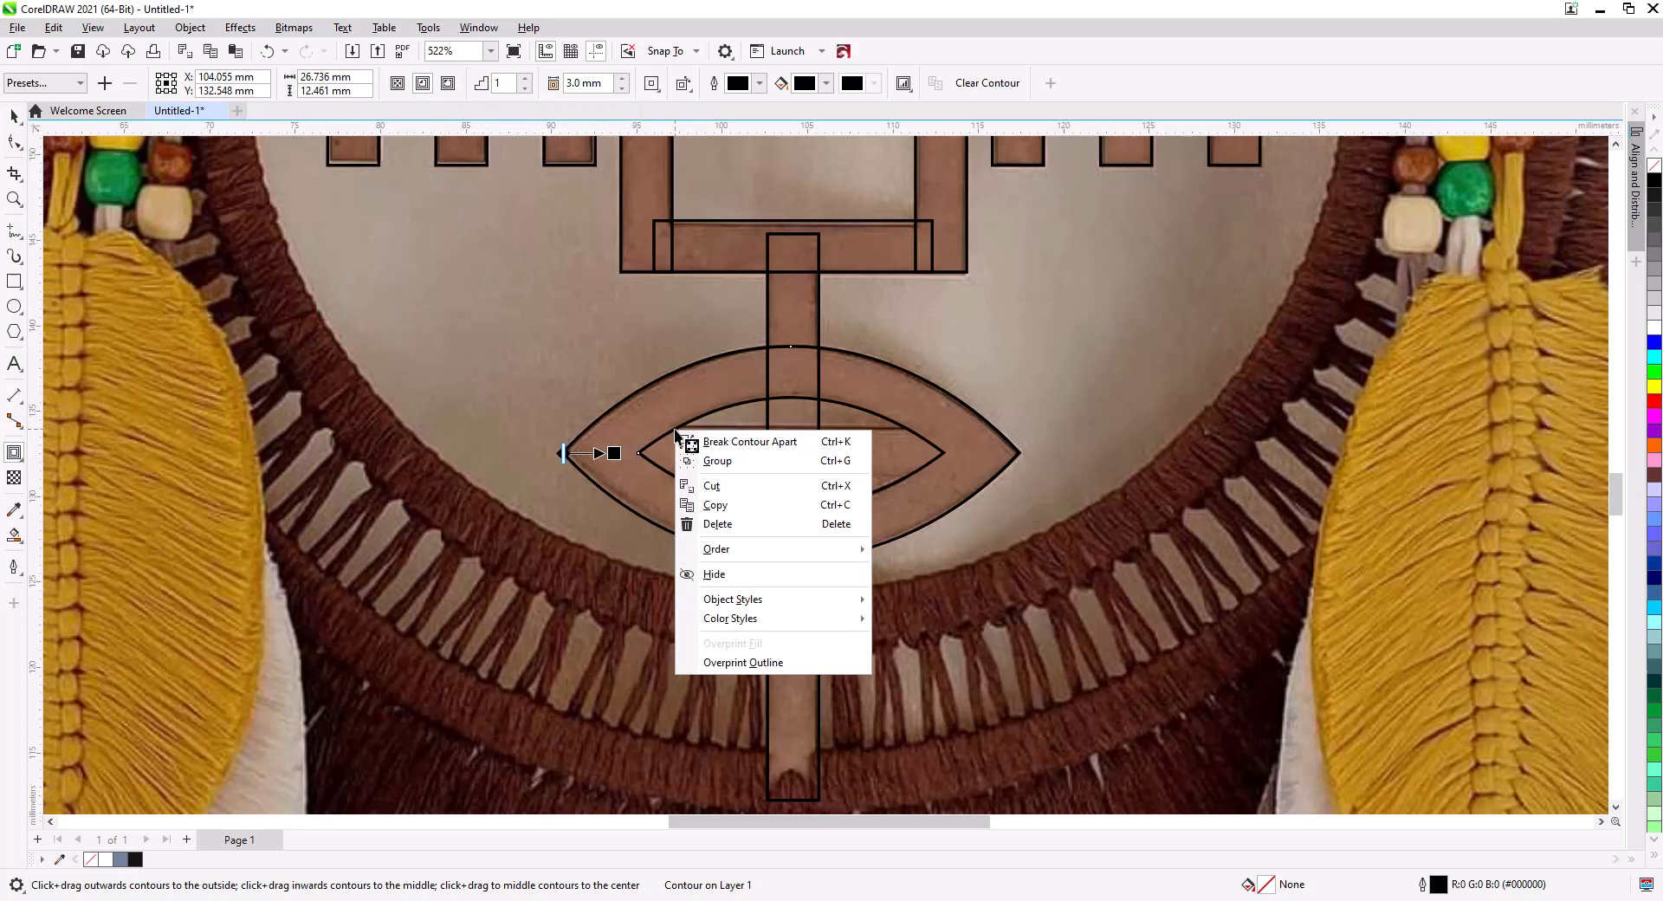
{"action": "left_click", "coordinate": [717, 442]}
- Draw a horizontal rectangle between the lips, 3 mm high, and stretch it to about 20.5 mm wide across the mouth opening
{"action": "left_click", "coordinate": [15, 283]}
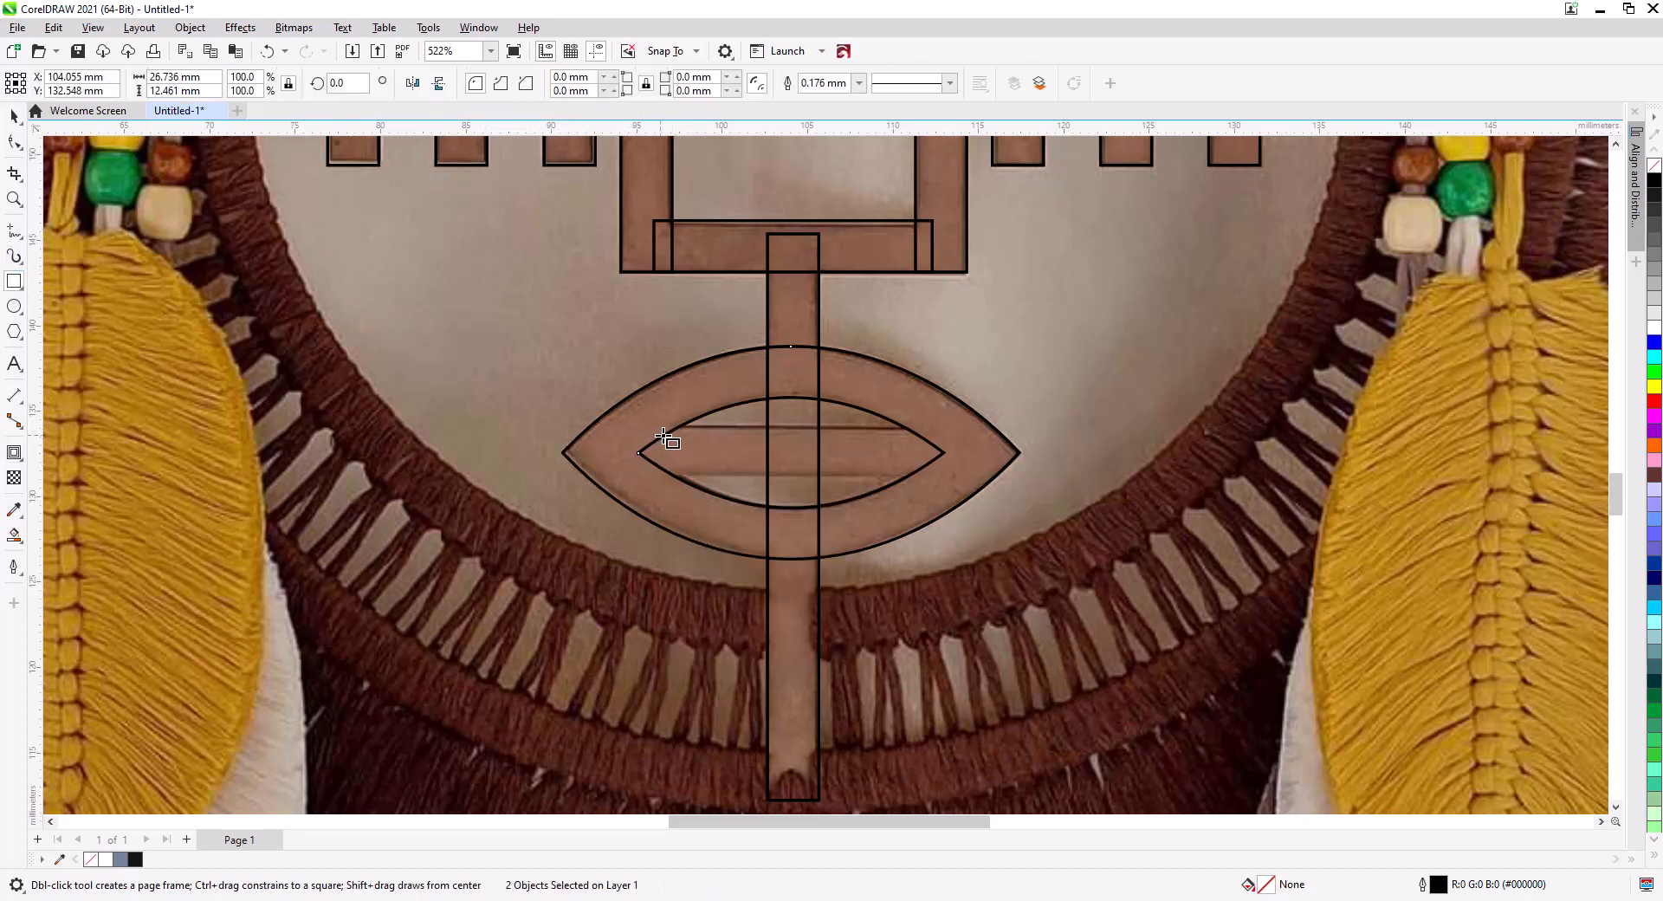
{"action": "left_click_drag", "start_coordinate": [697, 428], "coordinate": [768, 475]}
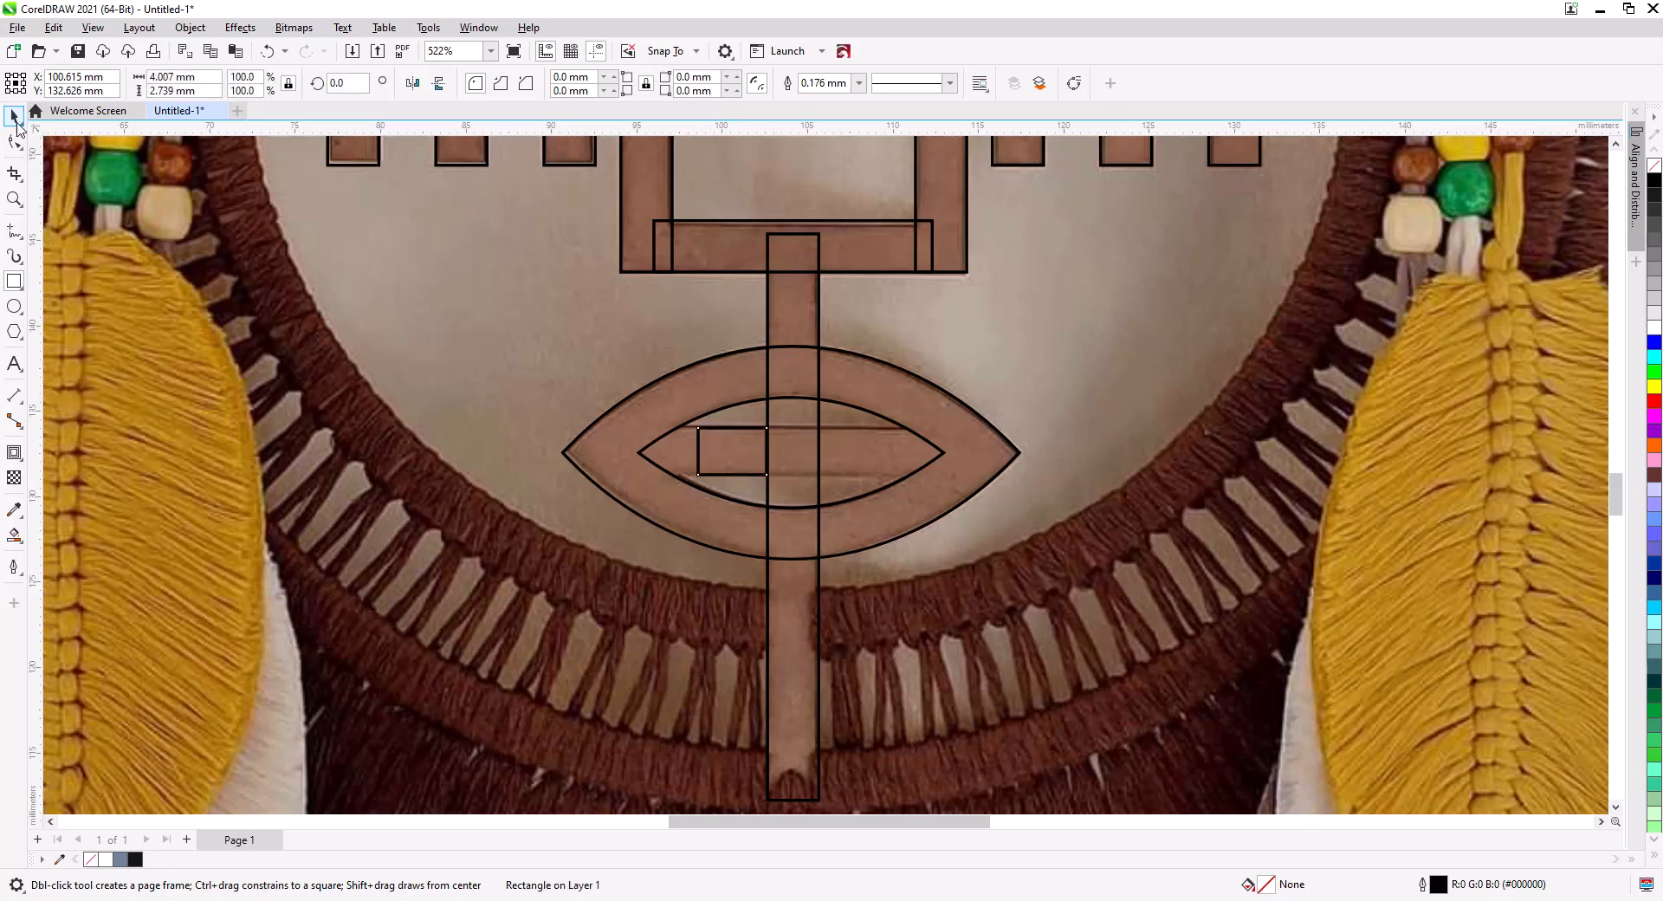
{"action": "left_click", "coordinate": [14, 116]}
{"action": "double_click", "coordinate": [155, 90]}
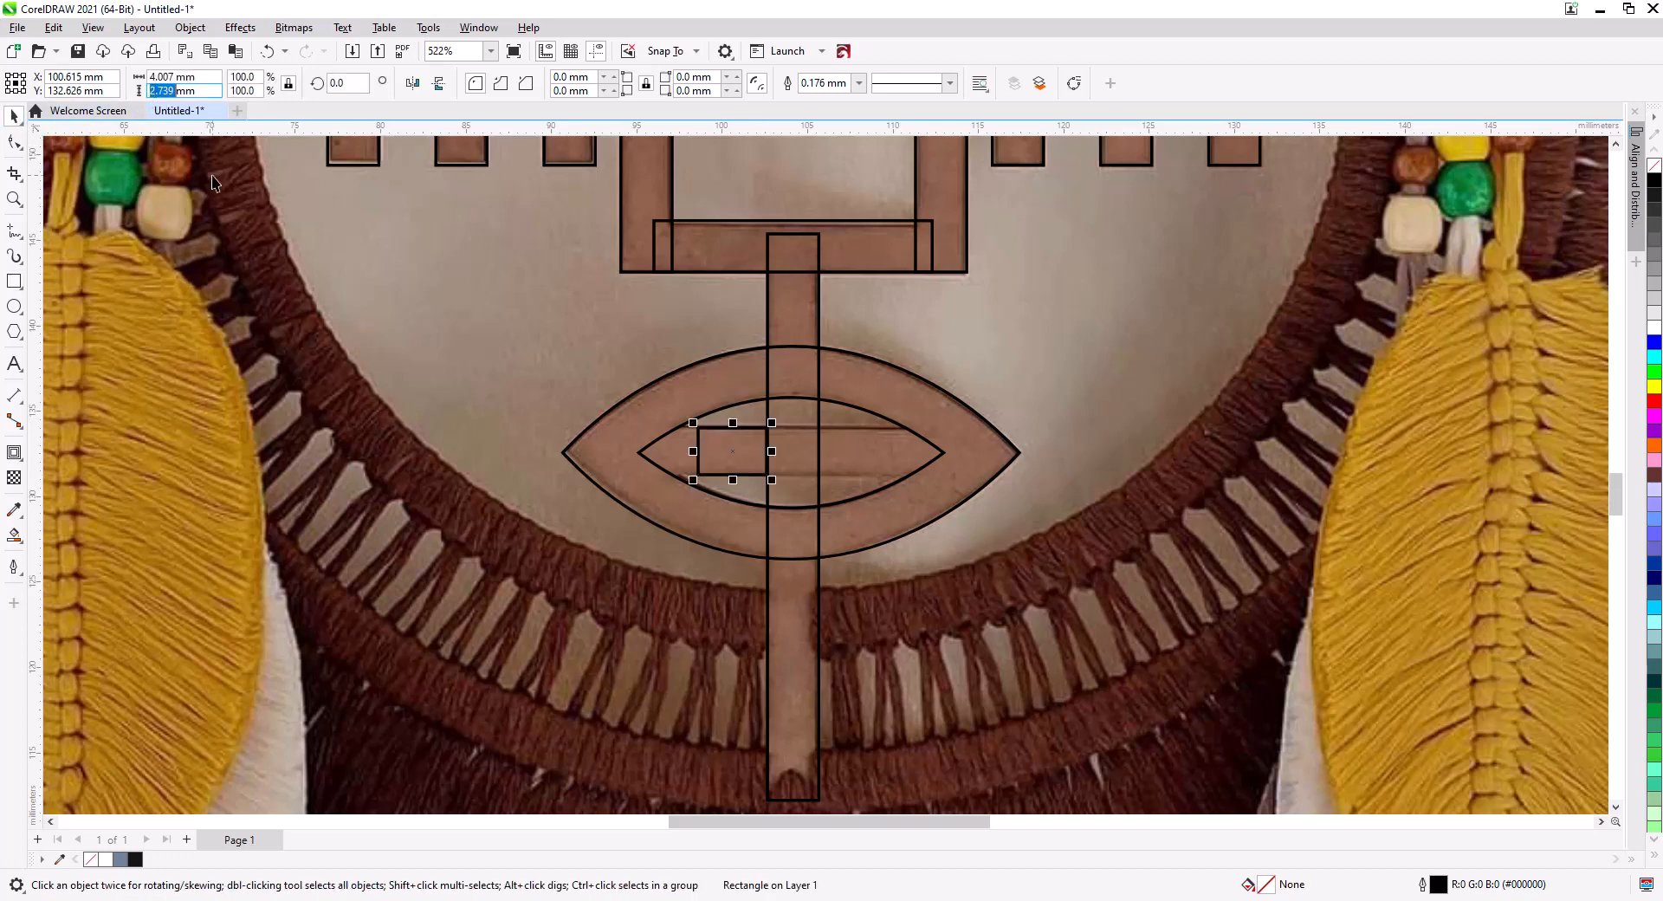
{"action": "type", "text": "3"}
{"action": "key", "text": "Return"}
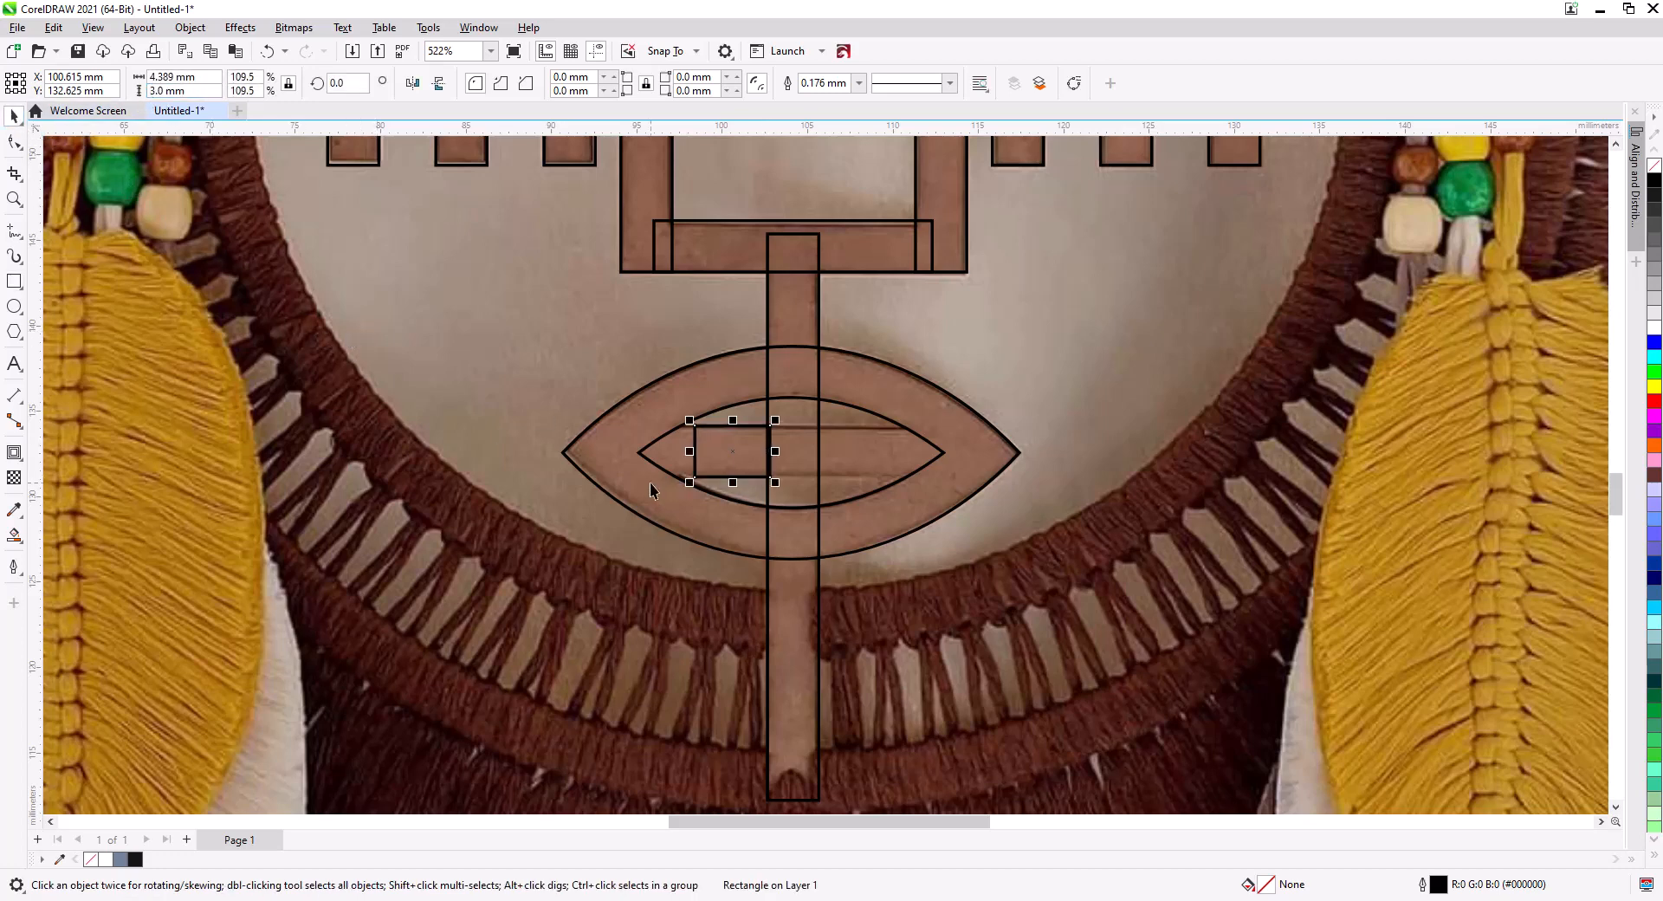
{"action": "left_click_drag", "start_coordinate": [688, 450], "coordinate": [619, 450]}
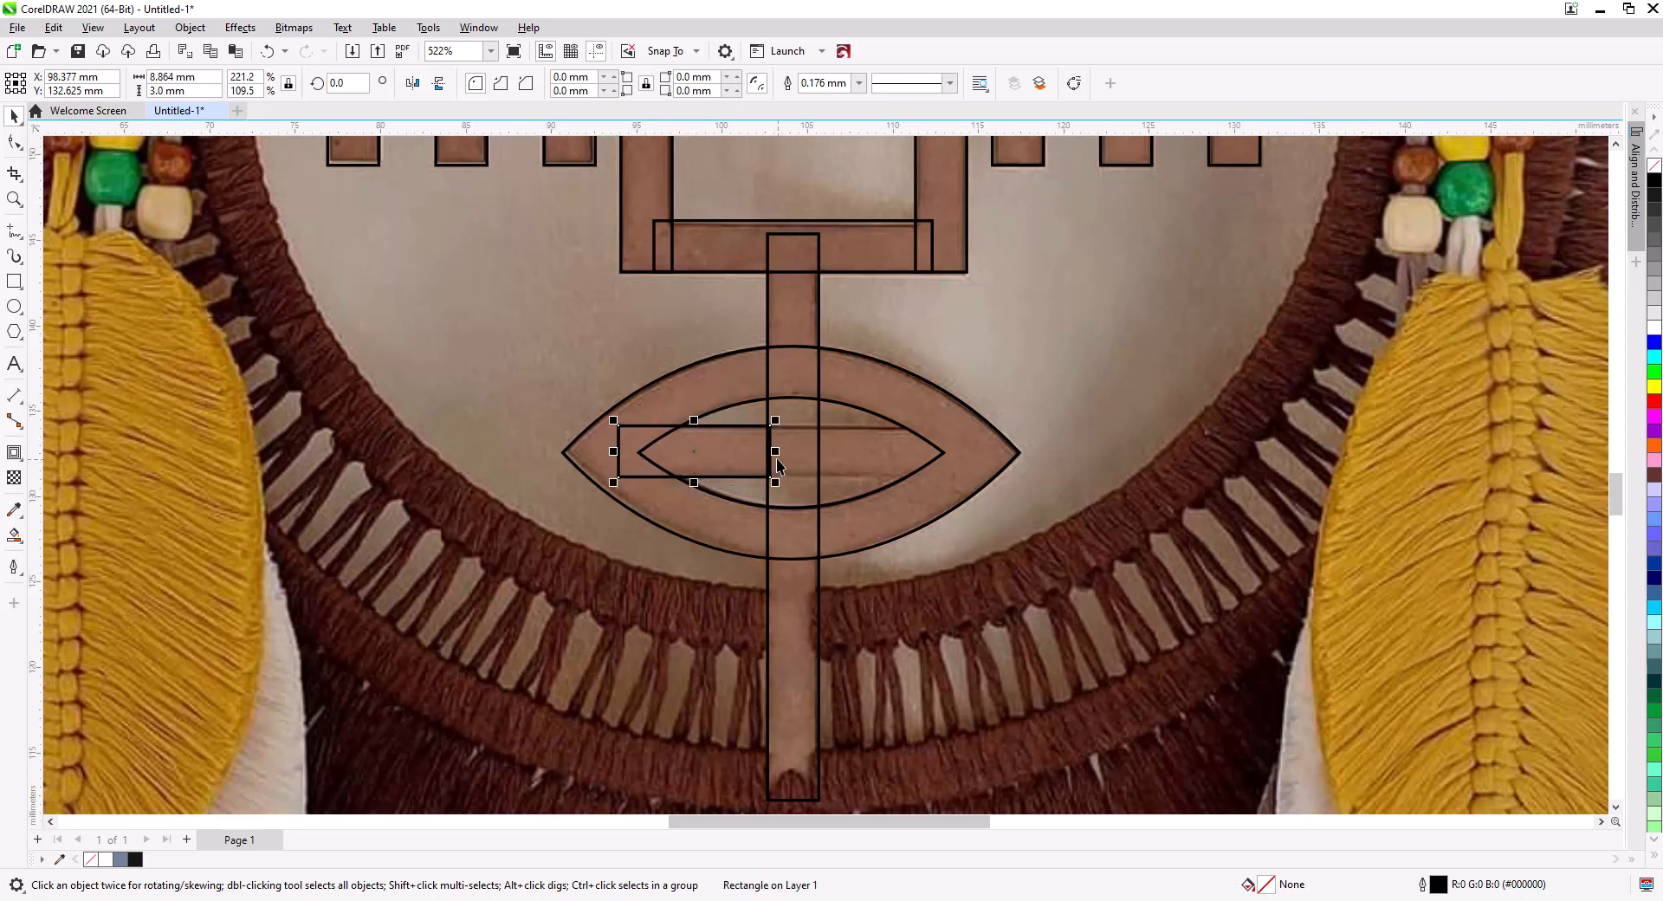
{"action": "left_click_drag", "start_coordinate": [775, 451], "coordinate": [970, 451]}
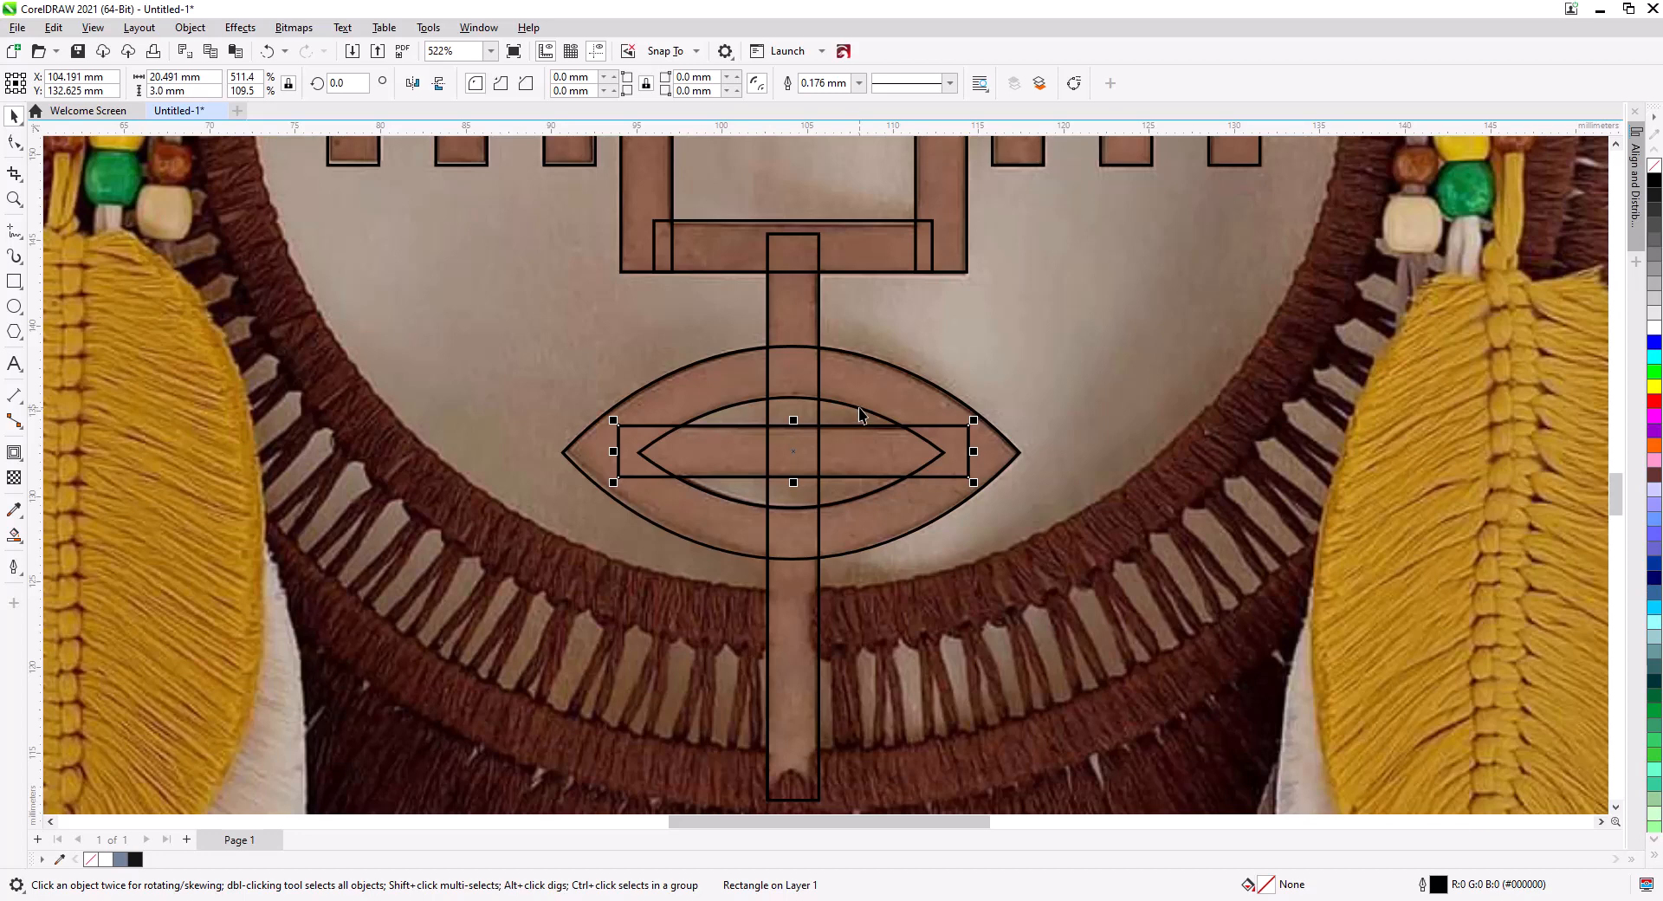
- Duplicate the inner lip curve and enlarge the copy from its centre to about 22.1 mm wide
{"action": "left_click", "coordinate": [861, 414]}
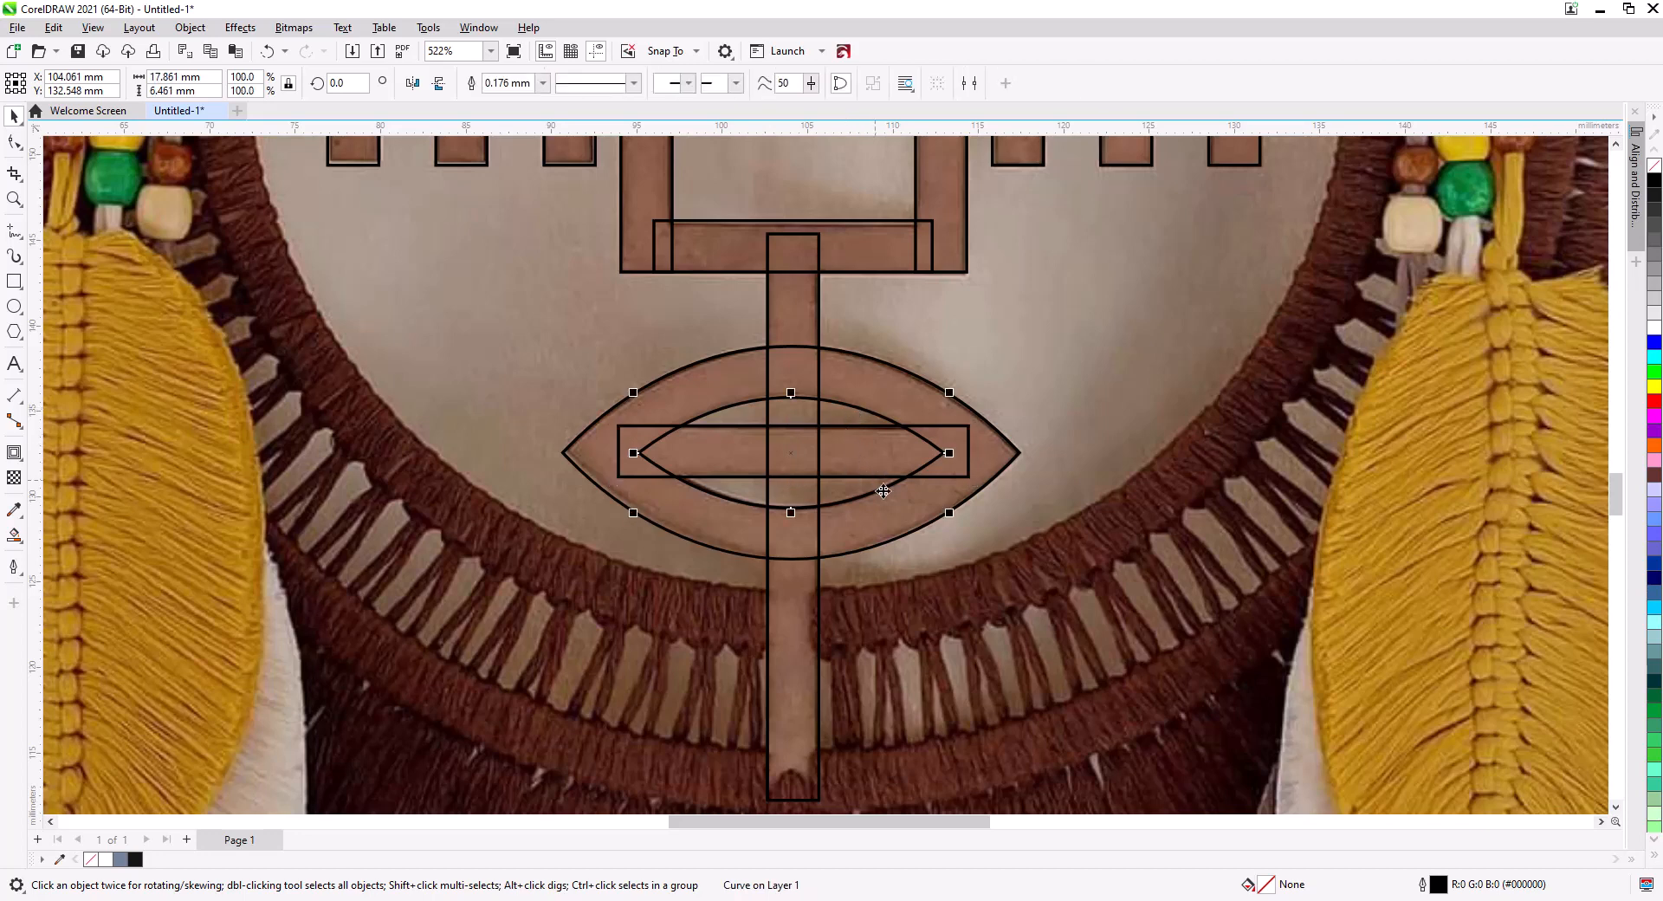
{"action": "key", "text": "plus"}
{"action": "left_click_drag", "start_coordinate": [949, 513], "coordinate": [985, 525]}
- Trim the vertical rectangle with the enlarged lip curve and delete that curve
{"action": "left_click", "coordinate": [815, 315], "text": "shift"}
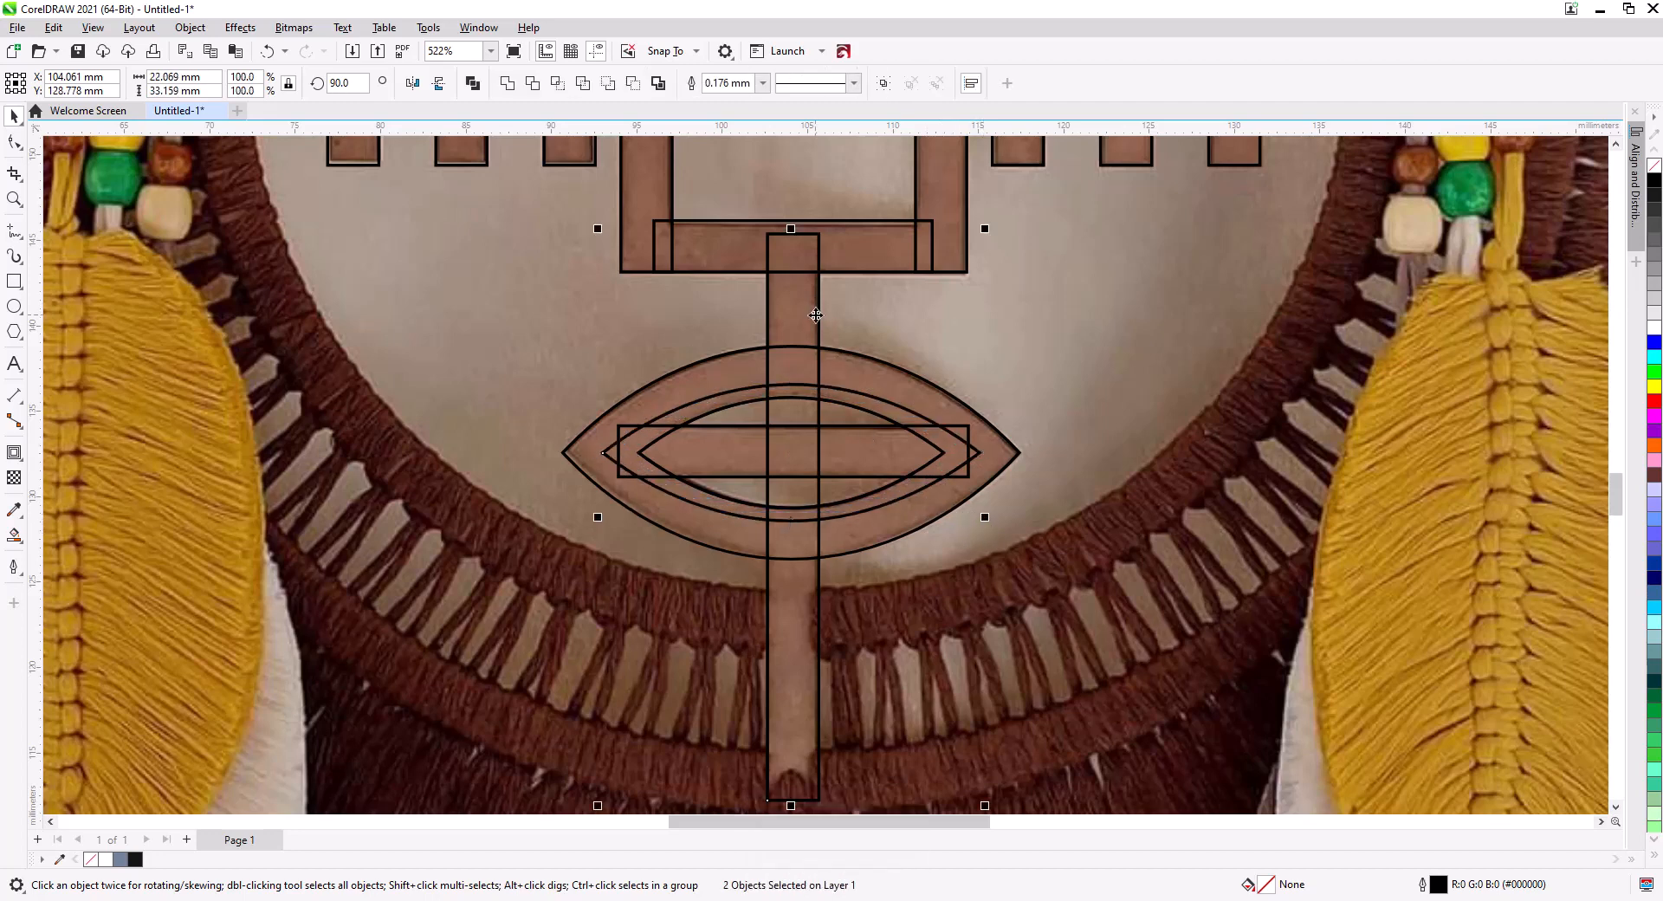
{"action": "key", "text": "m"}
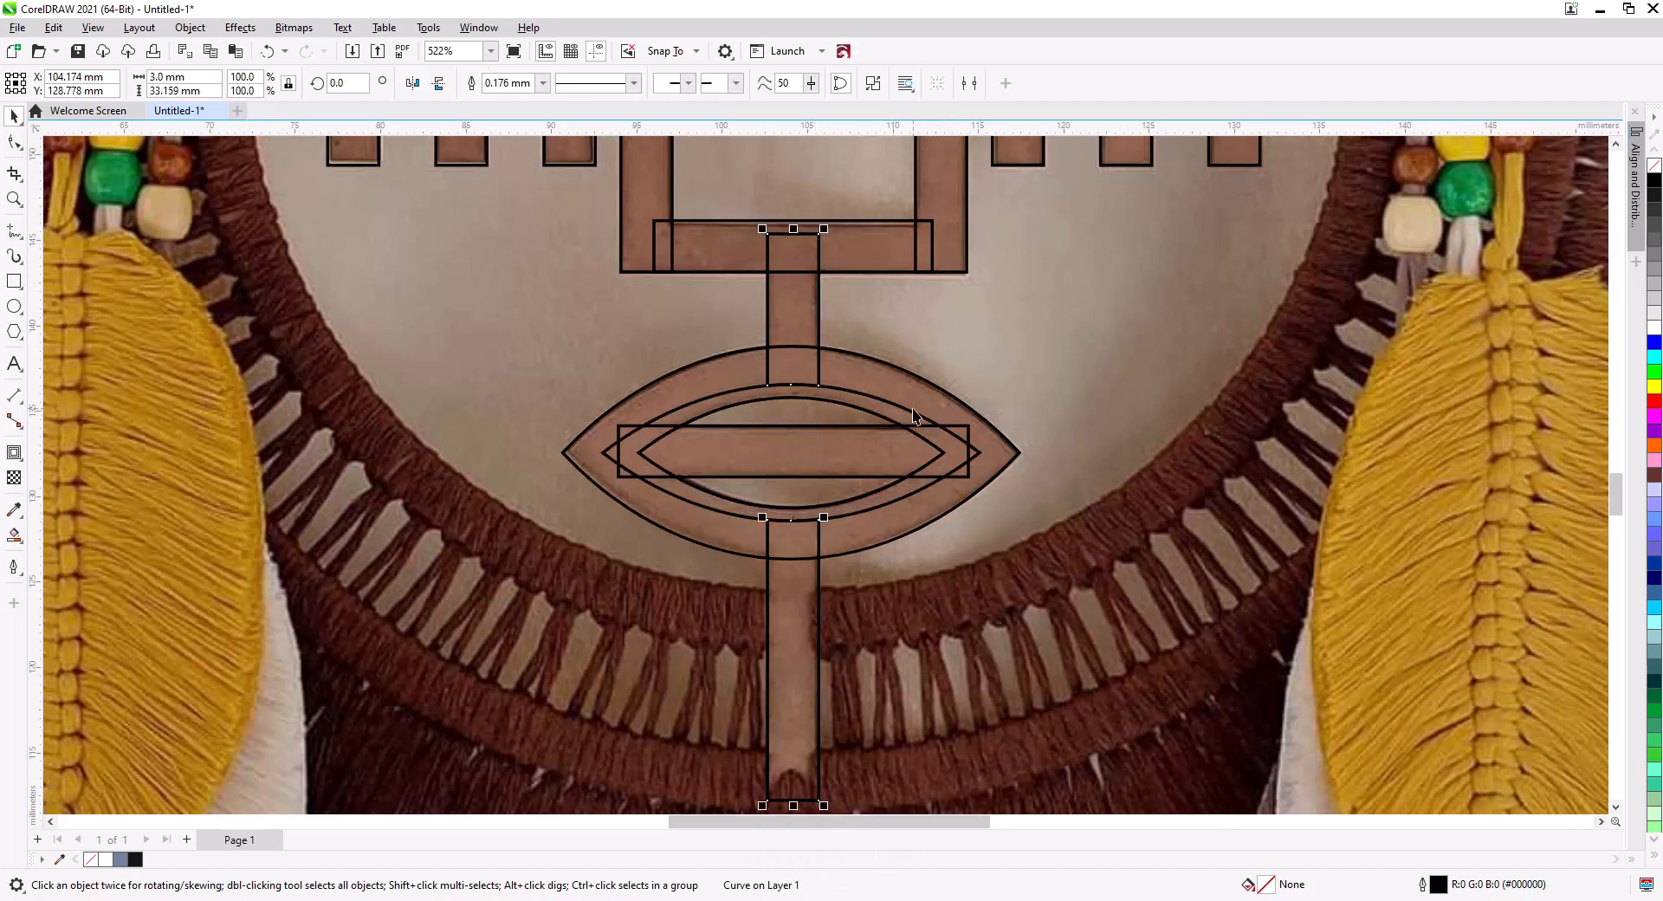
{"action": "key", "text": "Delete"}
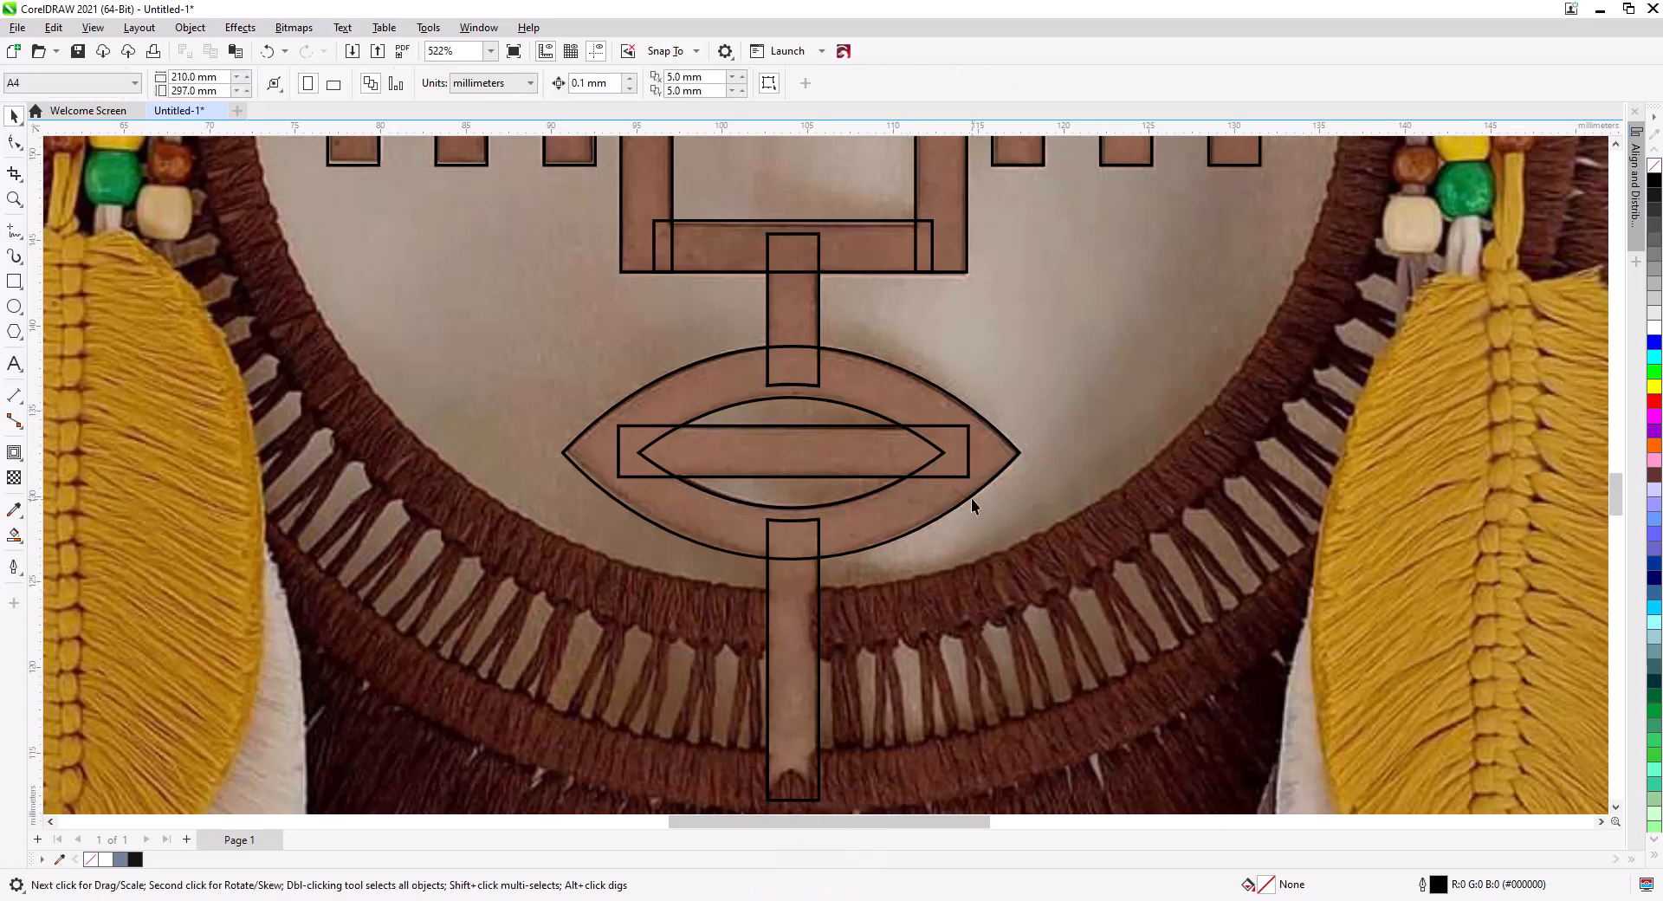
- Combine the outer mouth outline with the inner lip curve into one shape
{"action": "left_click", "coordinate": [1005, 464]}
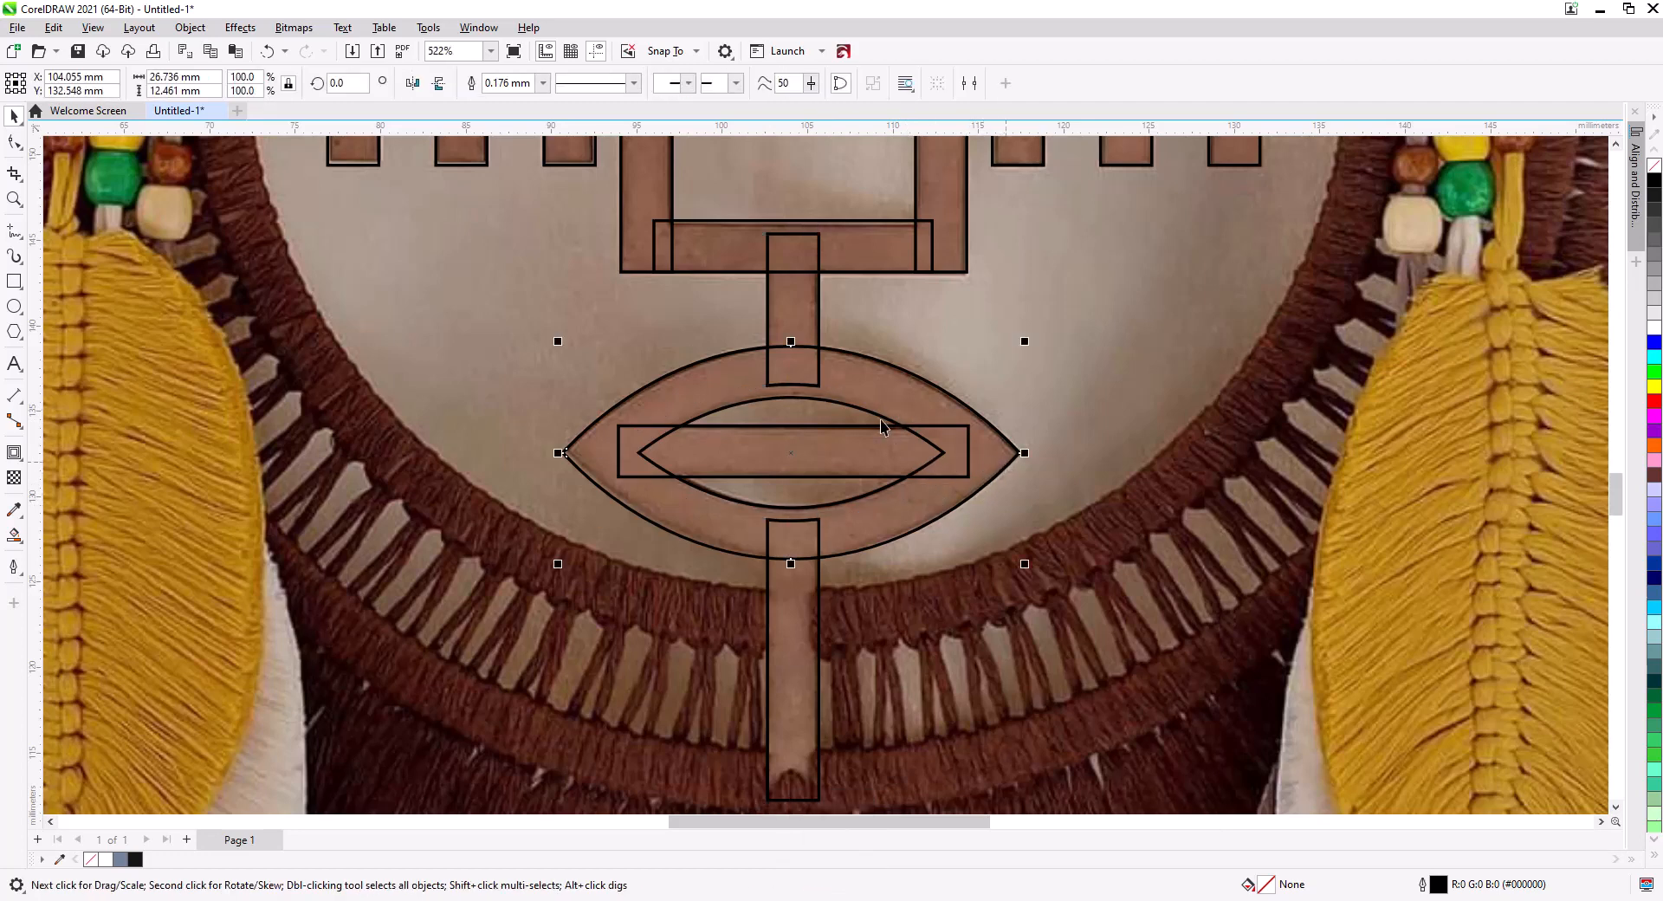
{"action": "left_click", "coordinate": [859, 470], "text": "shift"}
{"action": "key", "text": "ctrl+l"}
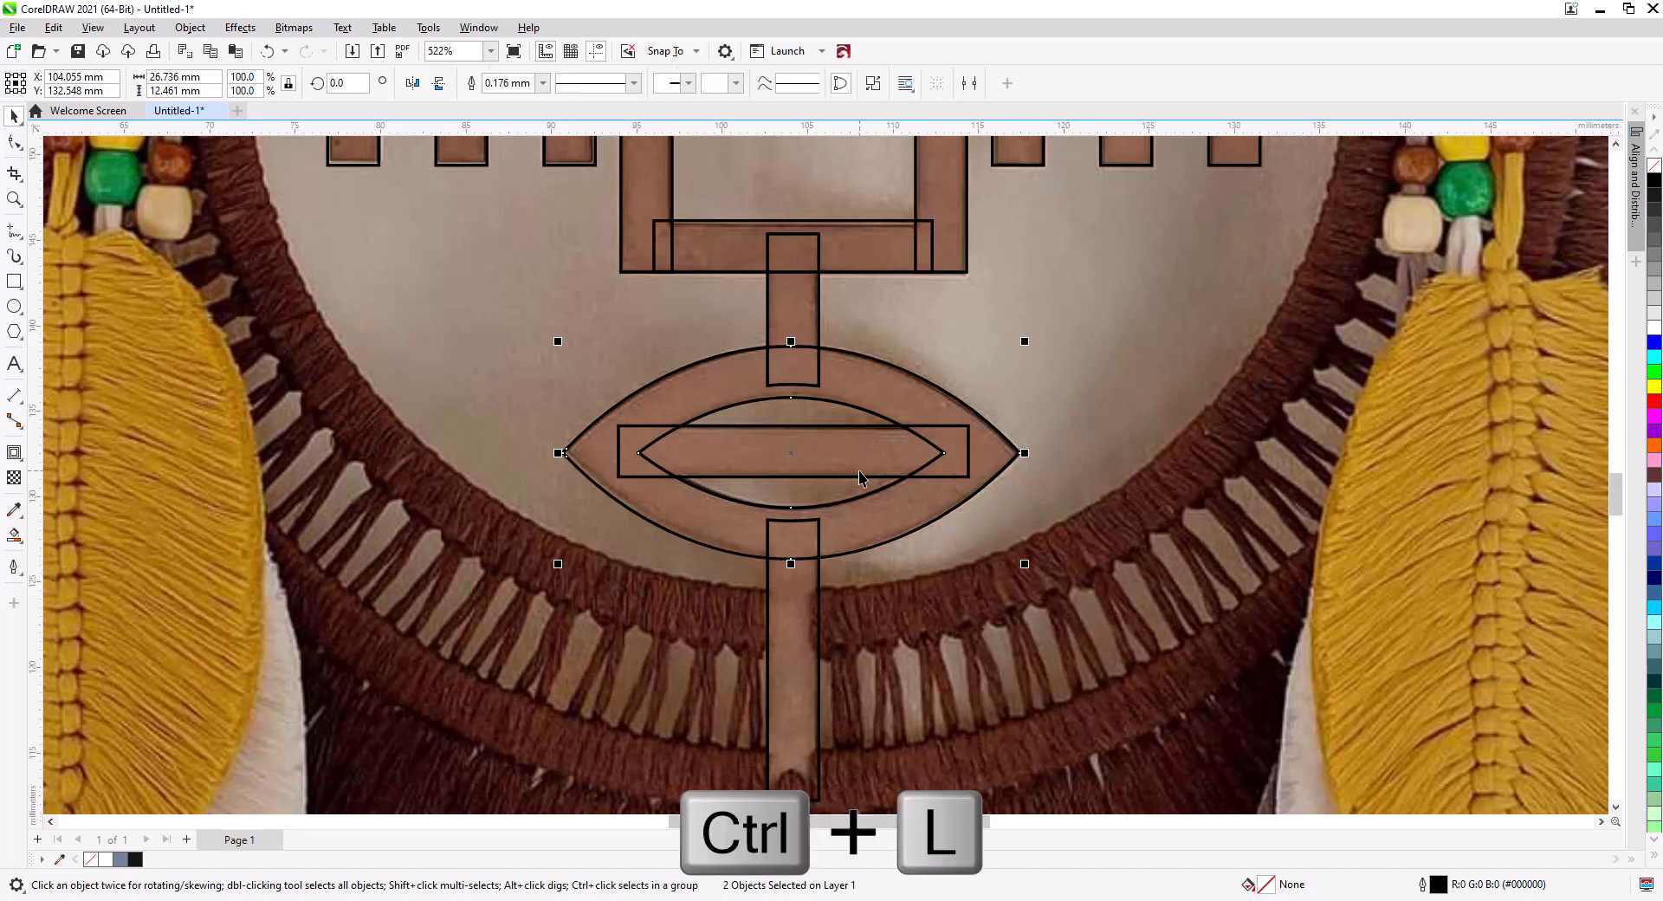
- Weld the horizontal bar between the lips and the trimmed vertical strip to the mouth shape
{"action": "left_click", "coordinate": [946, 478]}
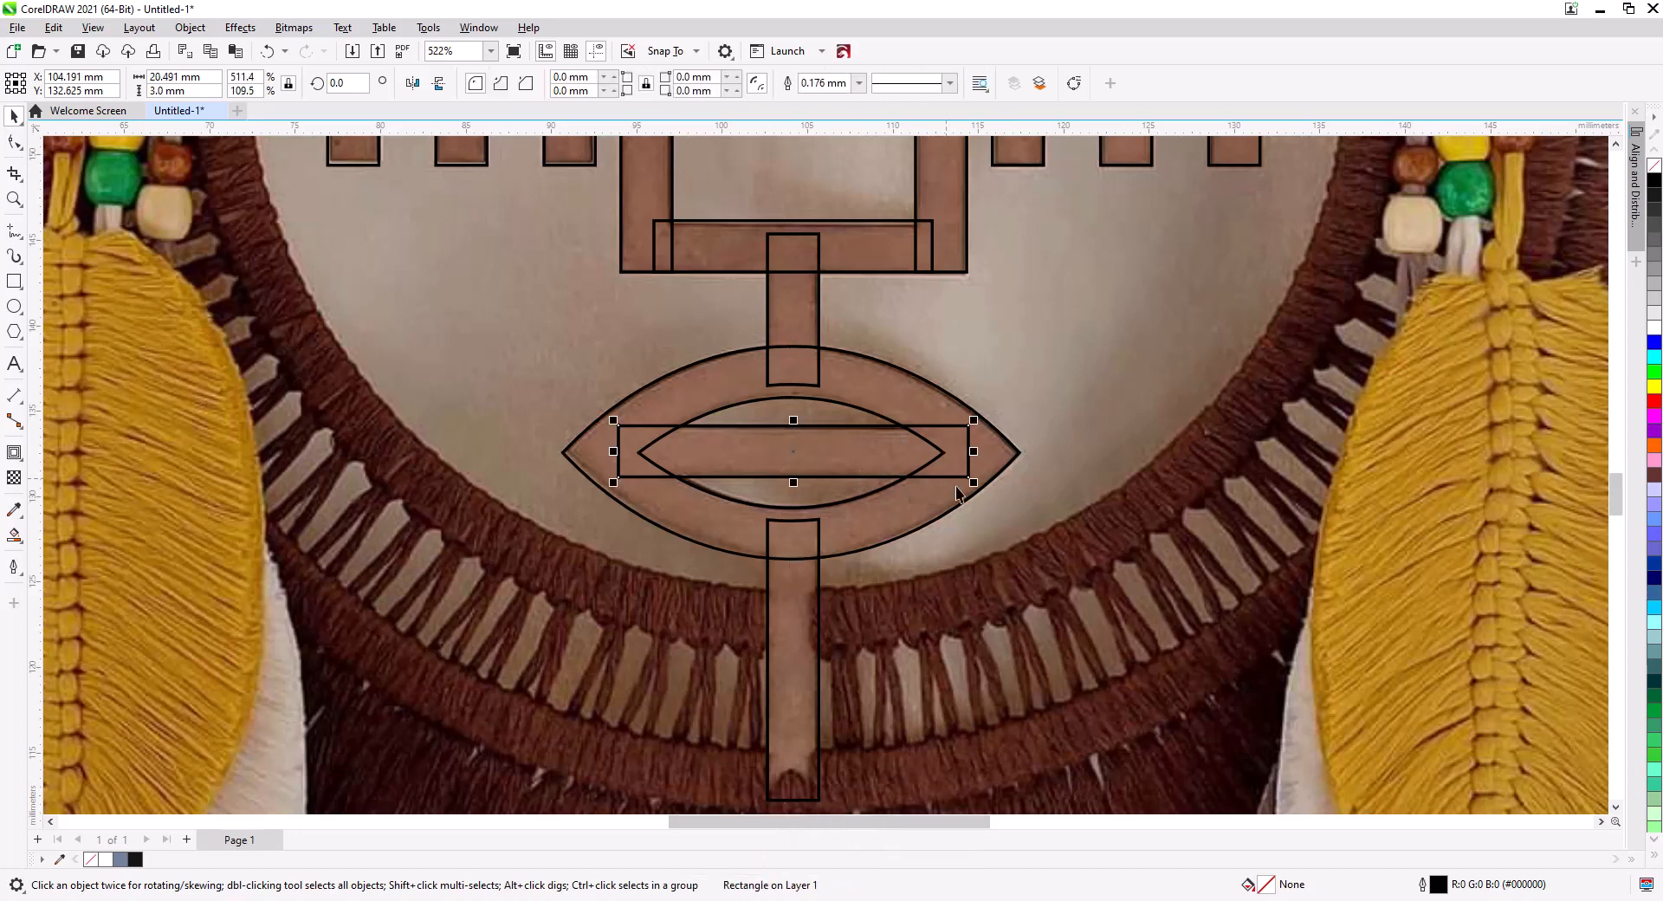
{"action": "left_click", "coordinate": [998, 470], "text": "shift"}
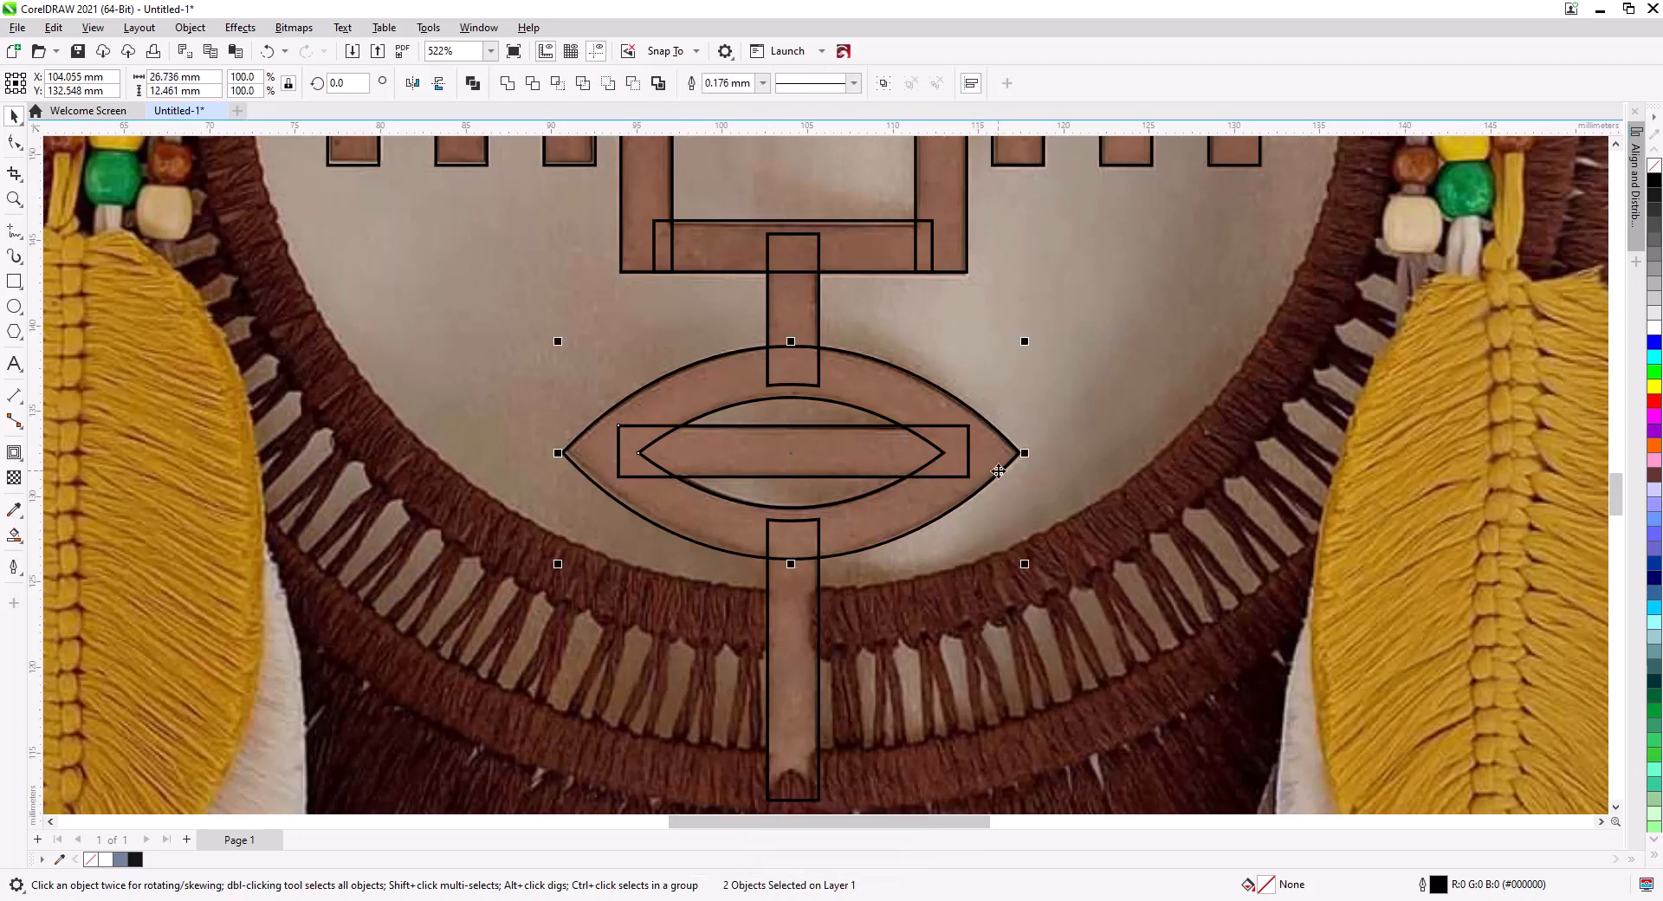
{"action": "key", "text": "w"}
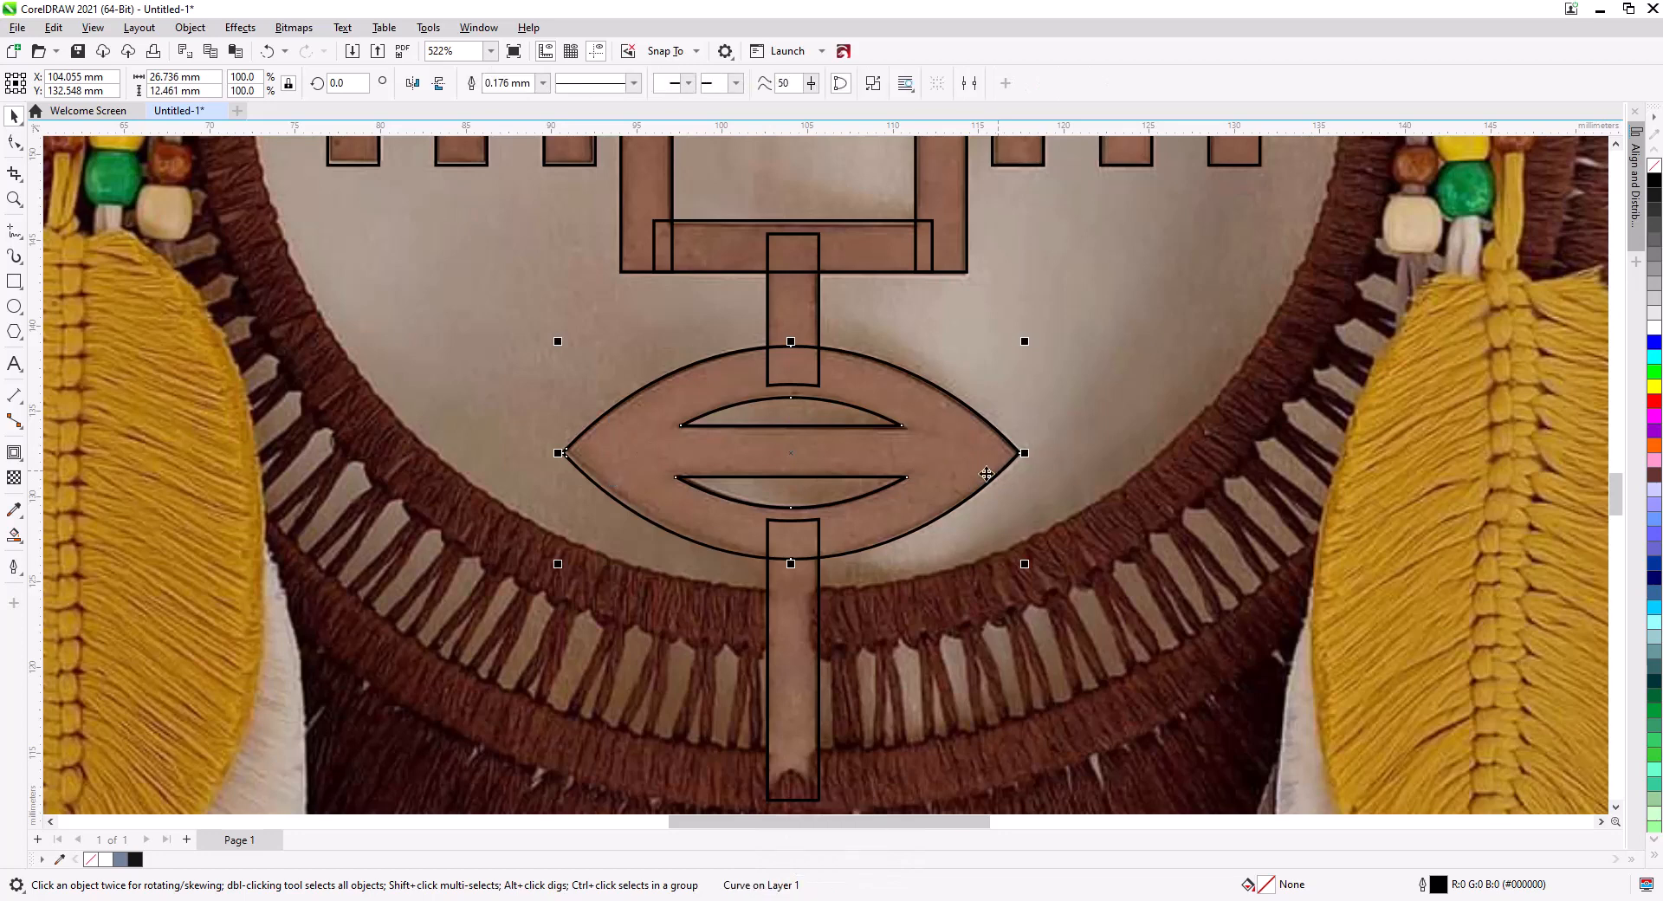
{"action": "left_click", "coordinate": [797, 610], "text": "shift"}
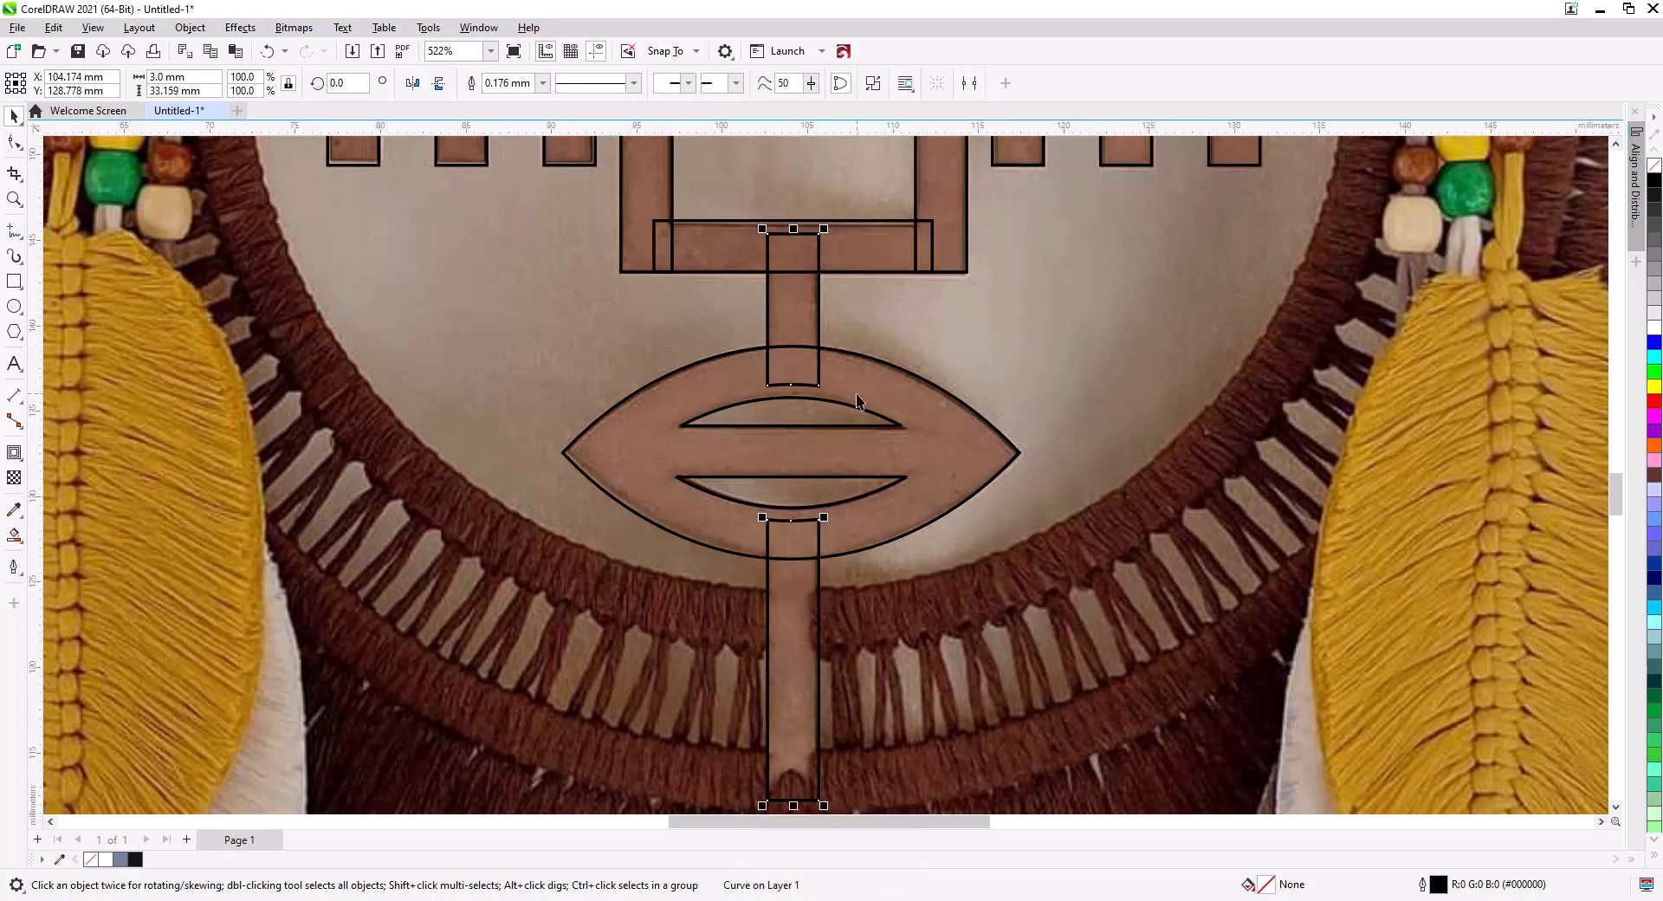
{"action": "key", "text": "w"}
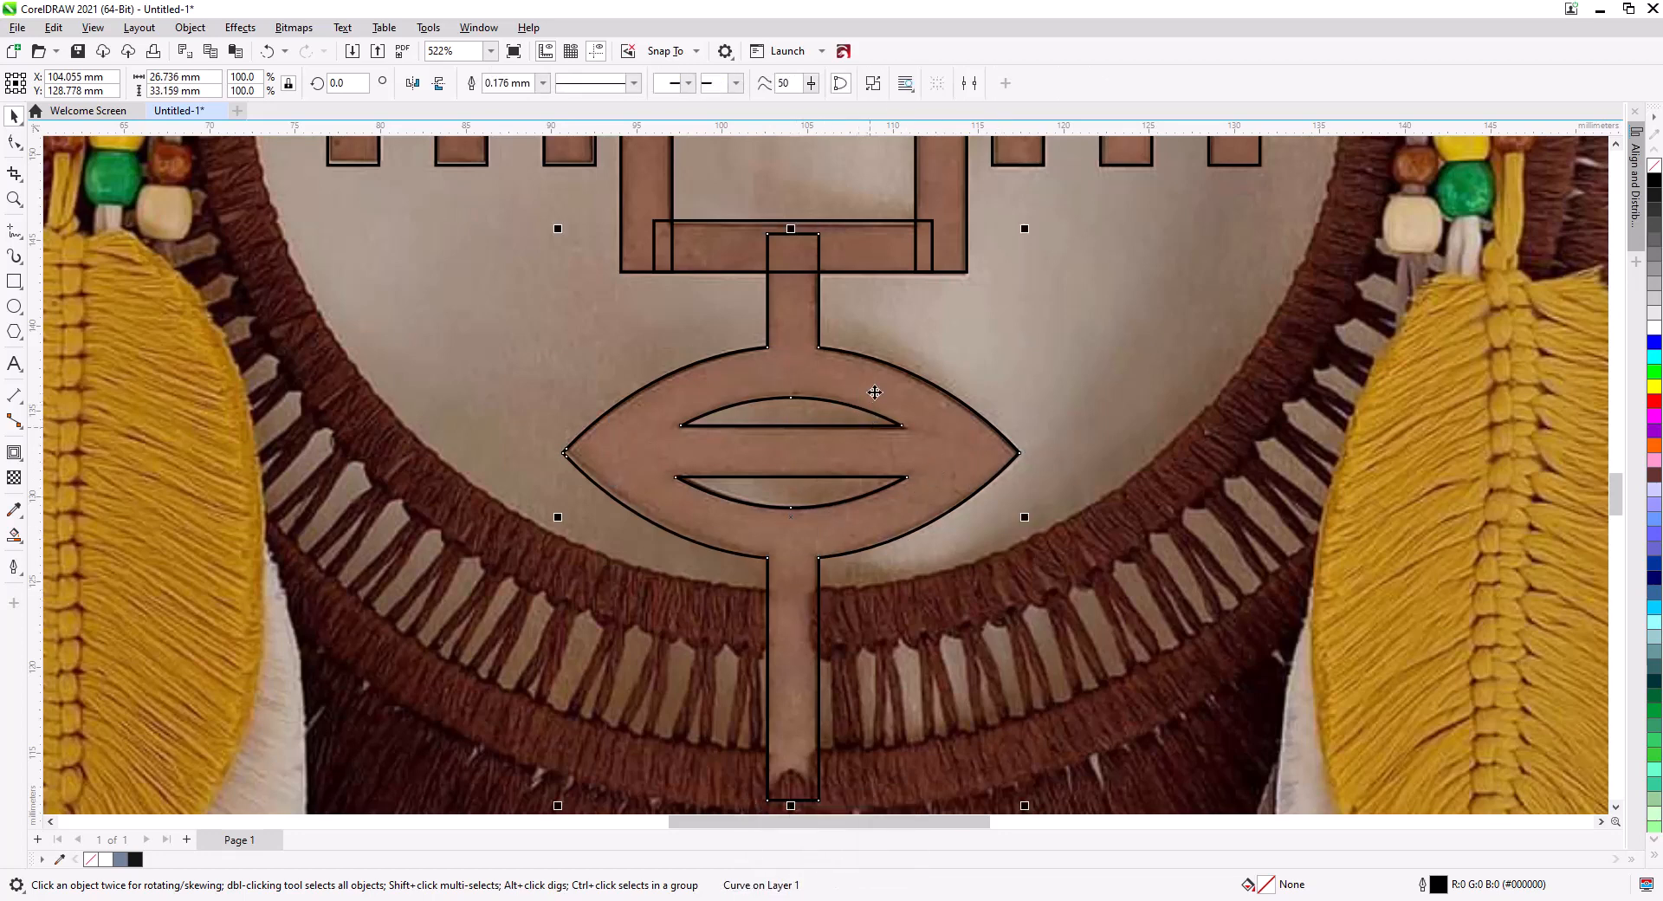
- Weld the horizontal nose rectangle to the adjoining eye and nose outlines
{"action": "left_click_drag", "start_coordinate": [873, 390], "coordinate": [902, 701]}
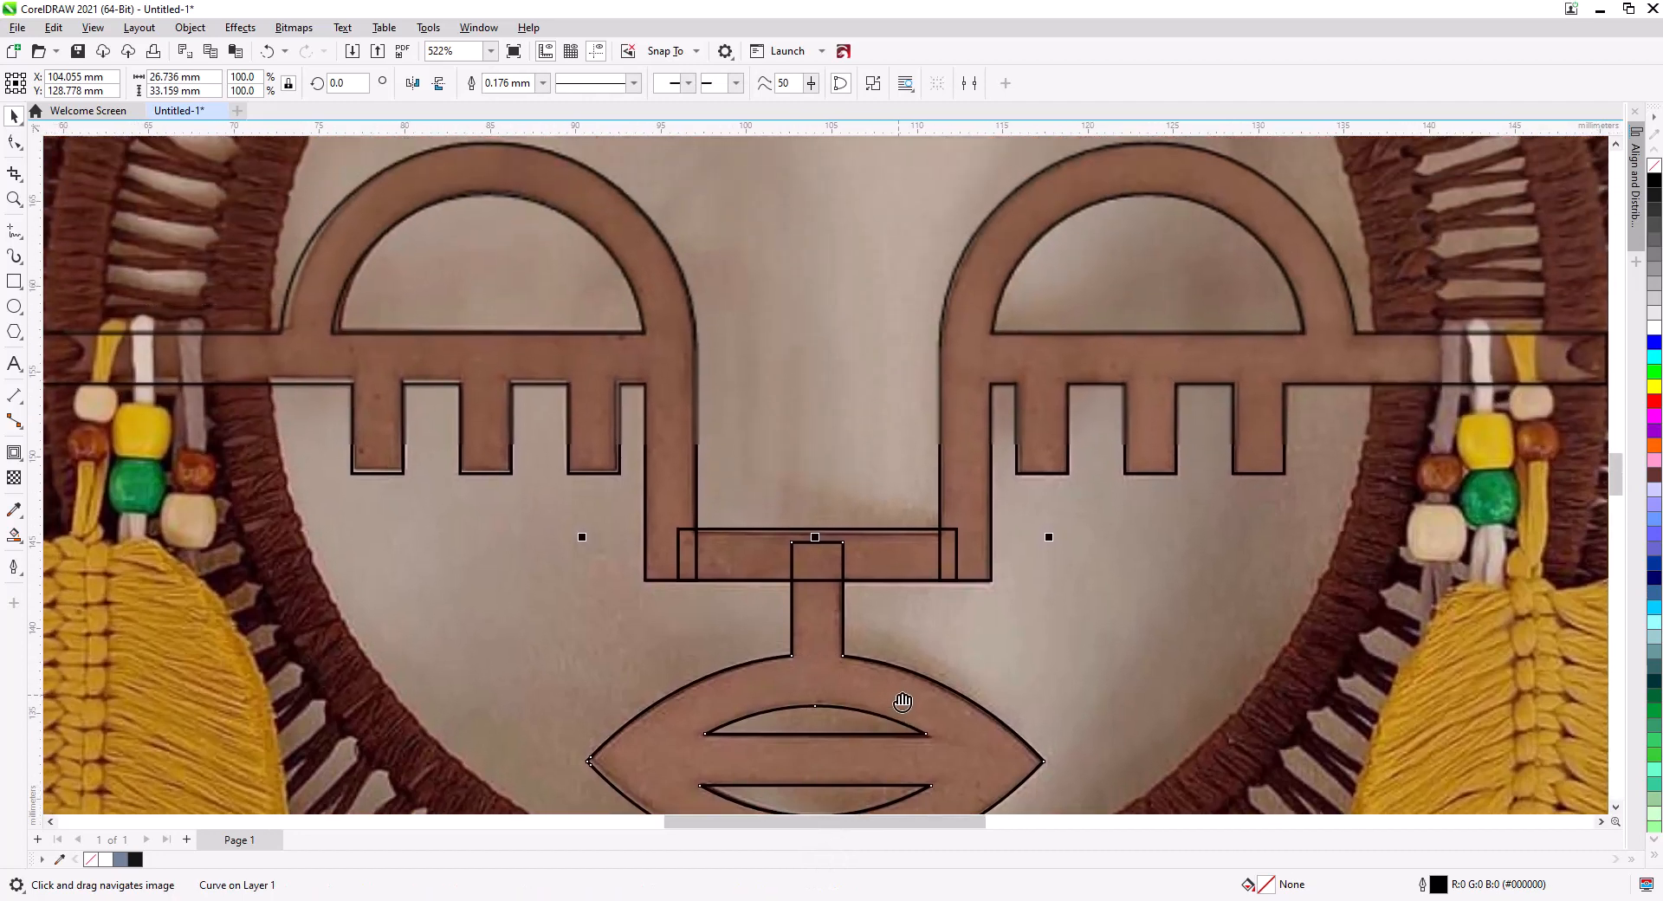
{"action": "left_click", "coordinate": [887, 559]}
{"action": "left_click", "coordinate": [958, 476], "text": "shift"}
{"action": "left_click", "coordinate": [907, 567], "text": "shift"}
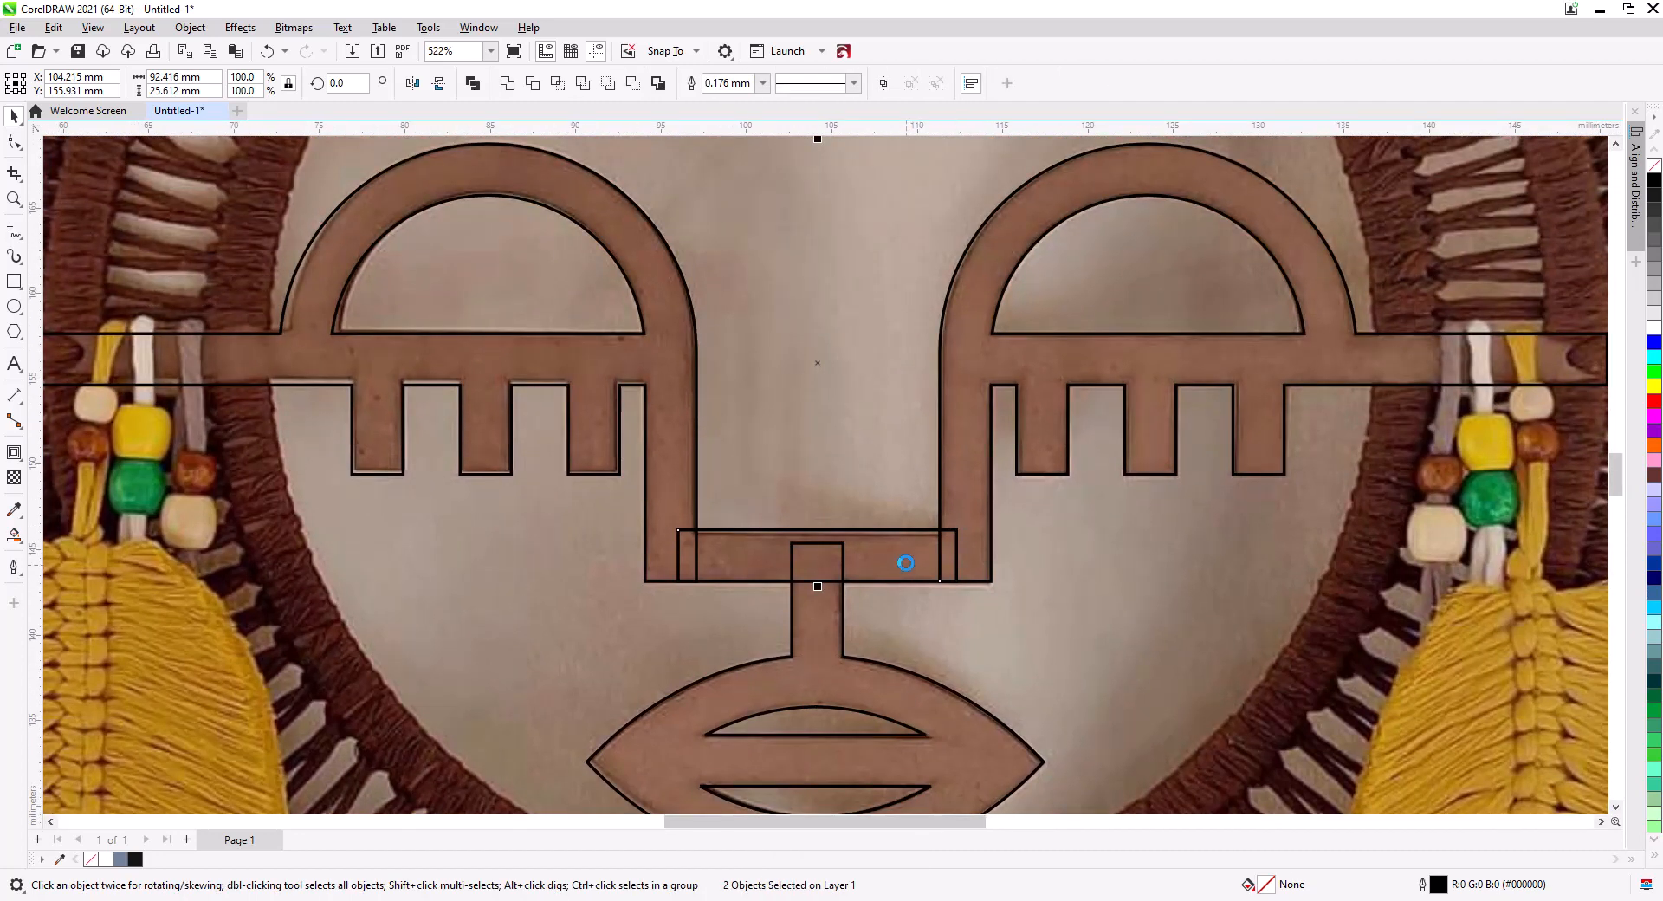
{"action": "key", "text": "w"}
- Centre the mouth shape horizontally on the eye and nose outline, and weld the two together
{"action": "left_click", "coordinate": [840, 623]}
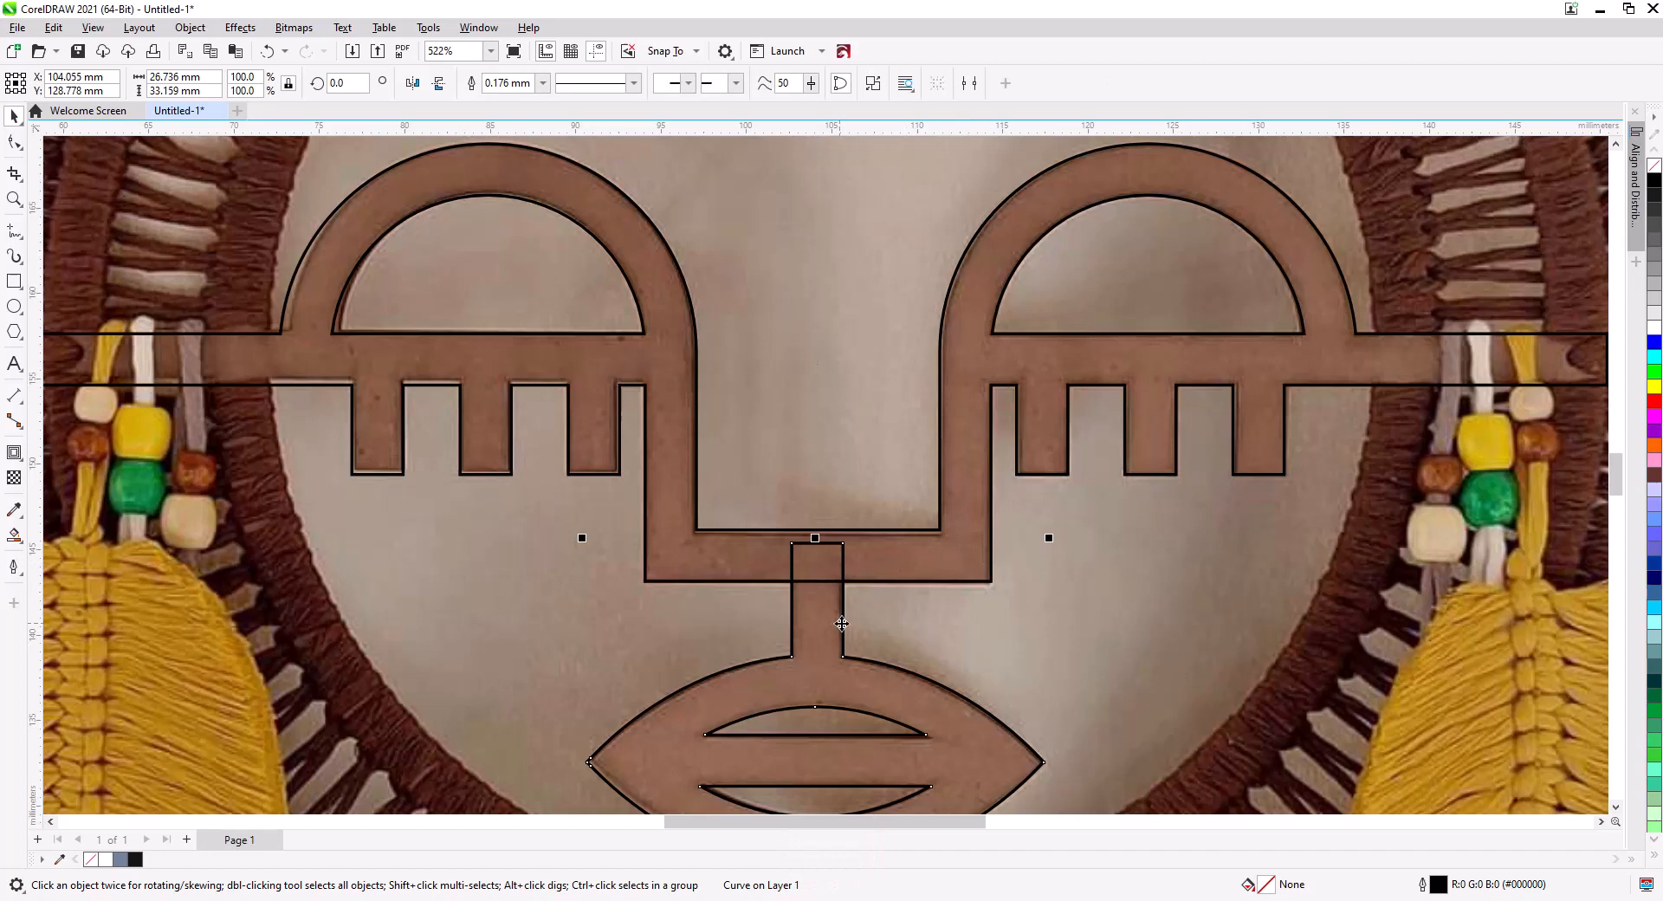
{"action": "left_click", "coordinate": [884, 579], "text": "shift"}
{"action": "key", "text": "c"}
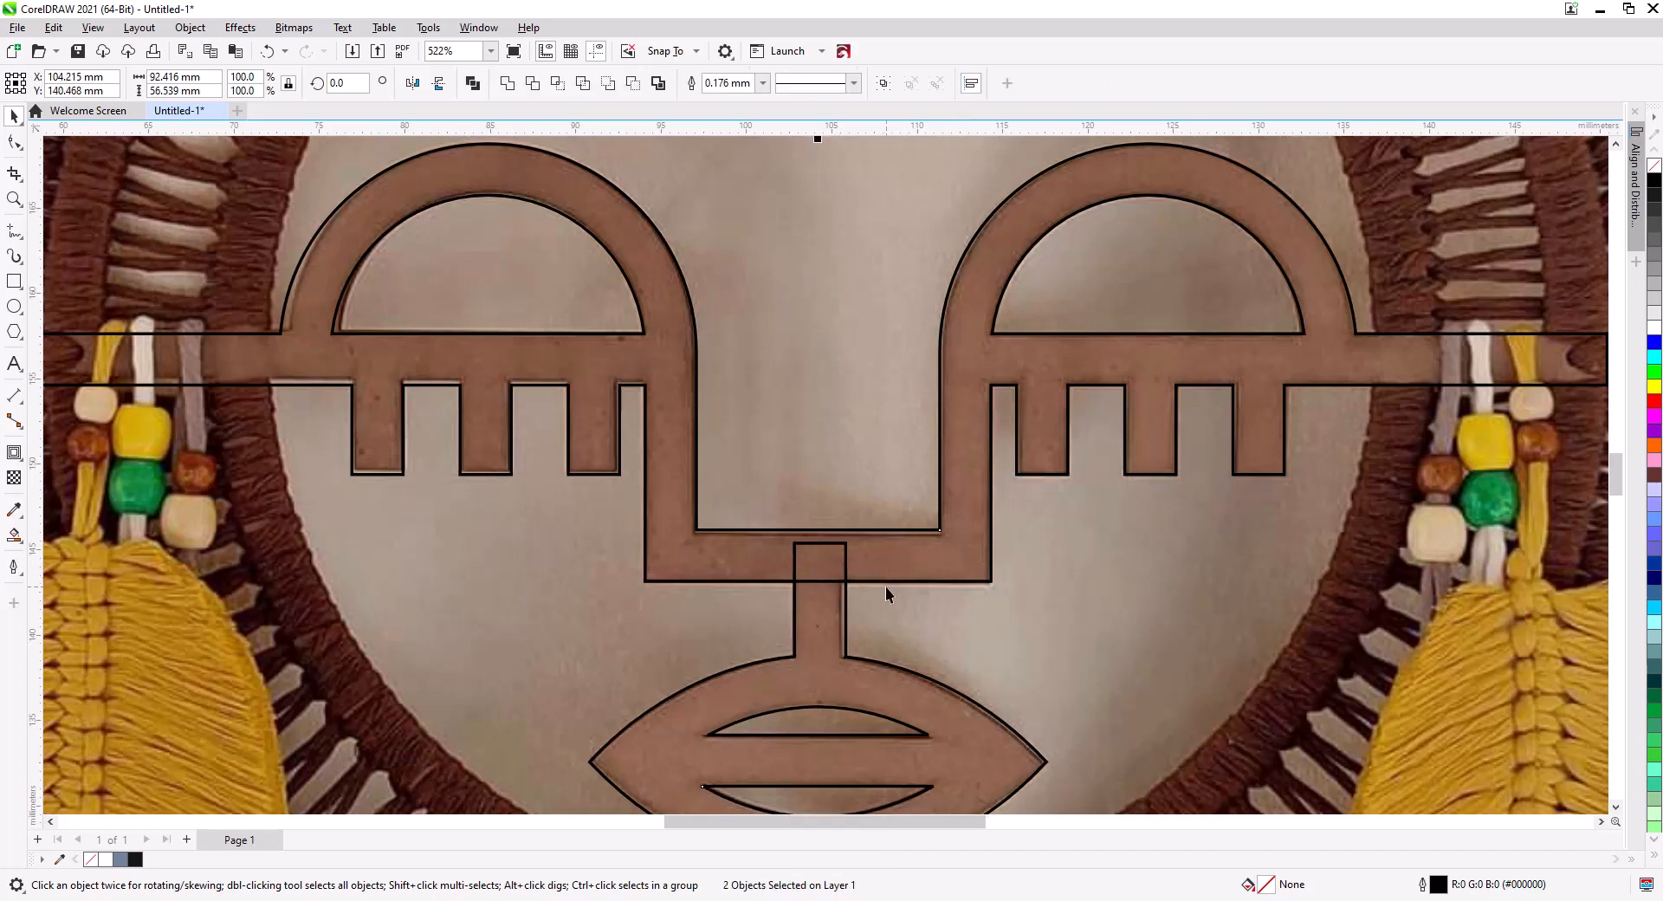
{"action": "key", "text": "w"}
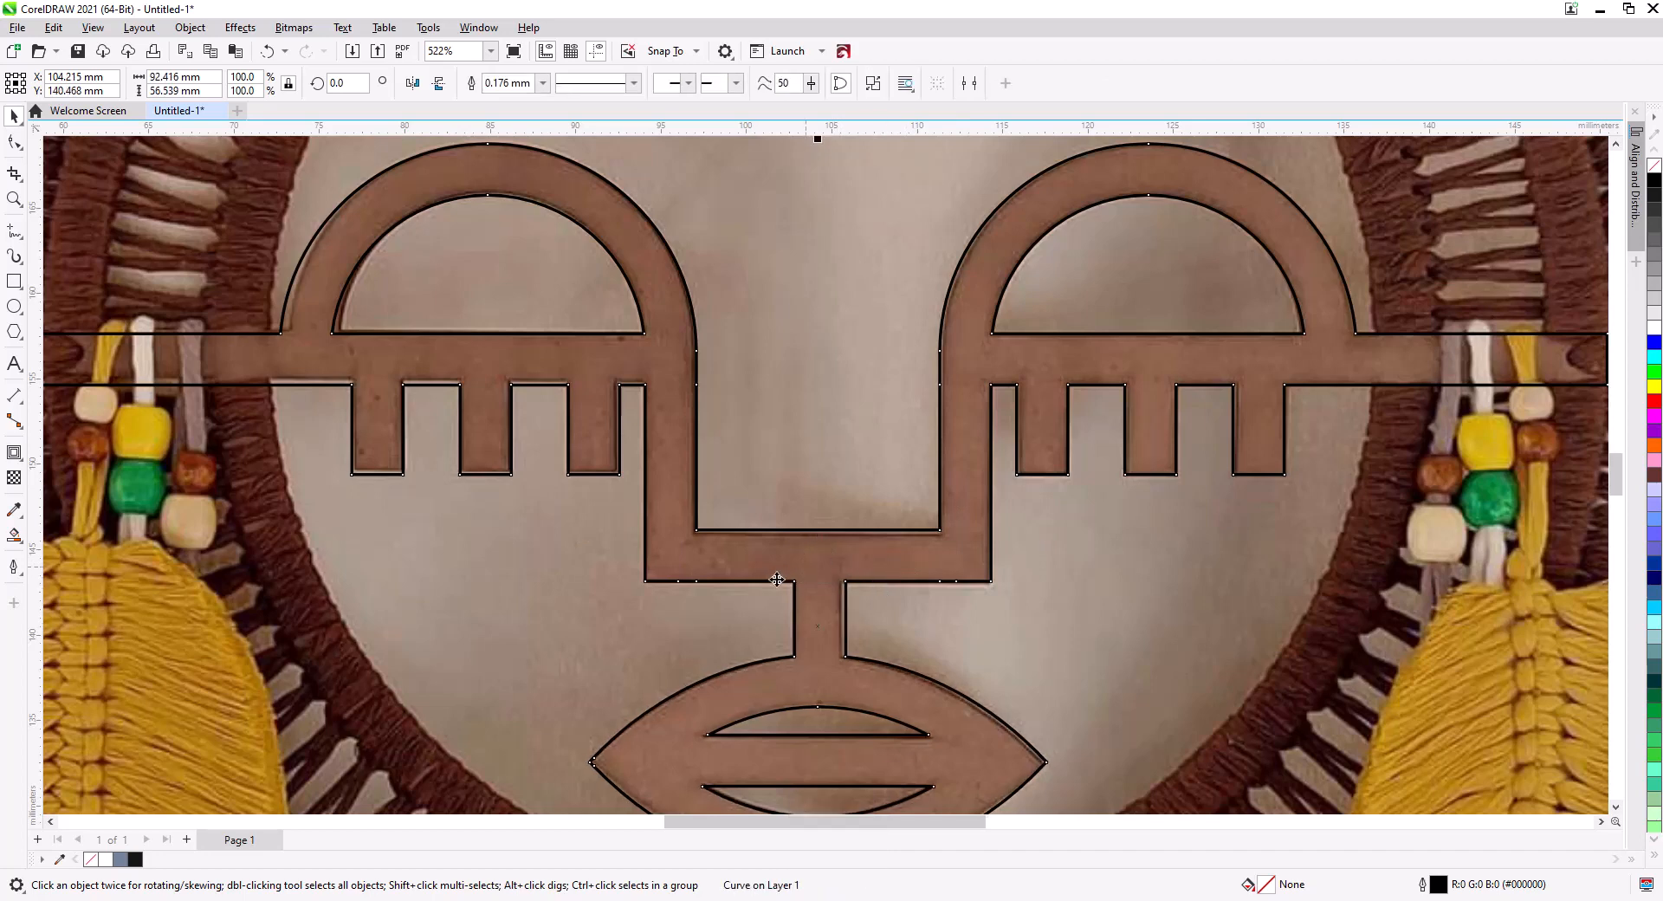
- Delete the redundant nodes on both halves of the nose outline's lower edge
{"action": "left_click", "coordinate": [14, 143]}
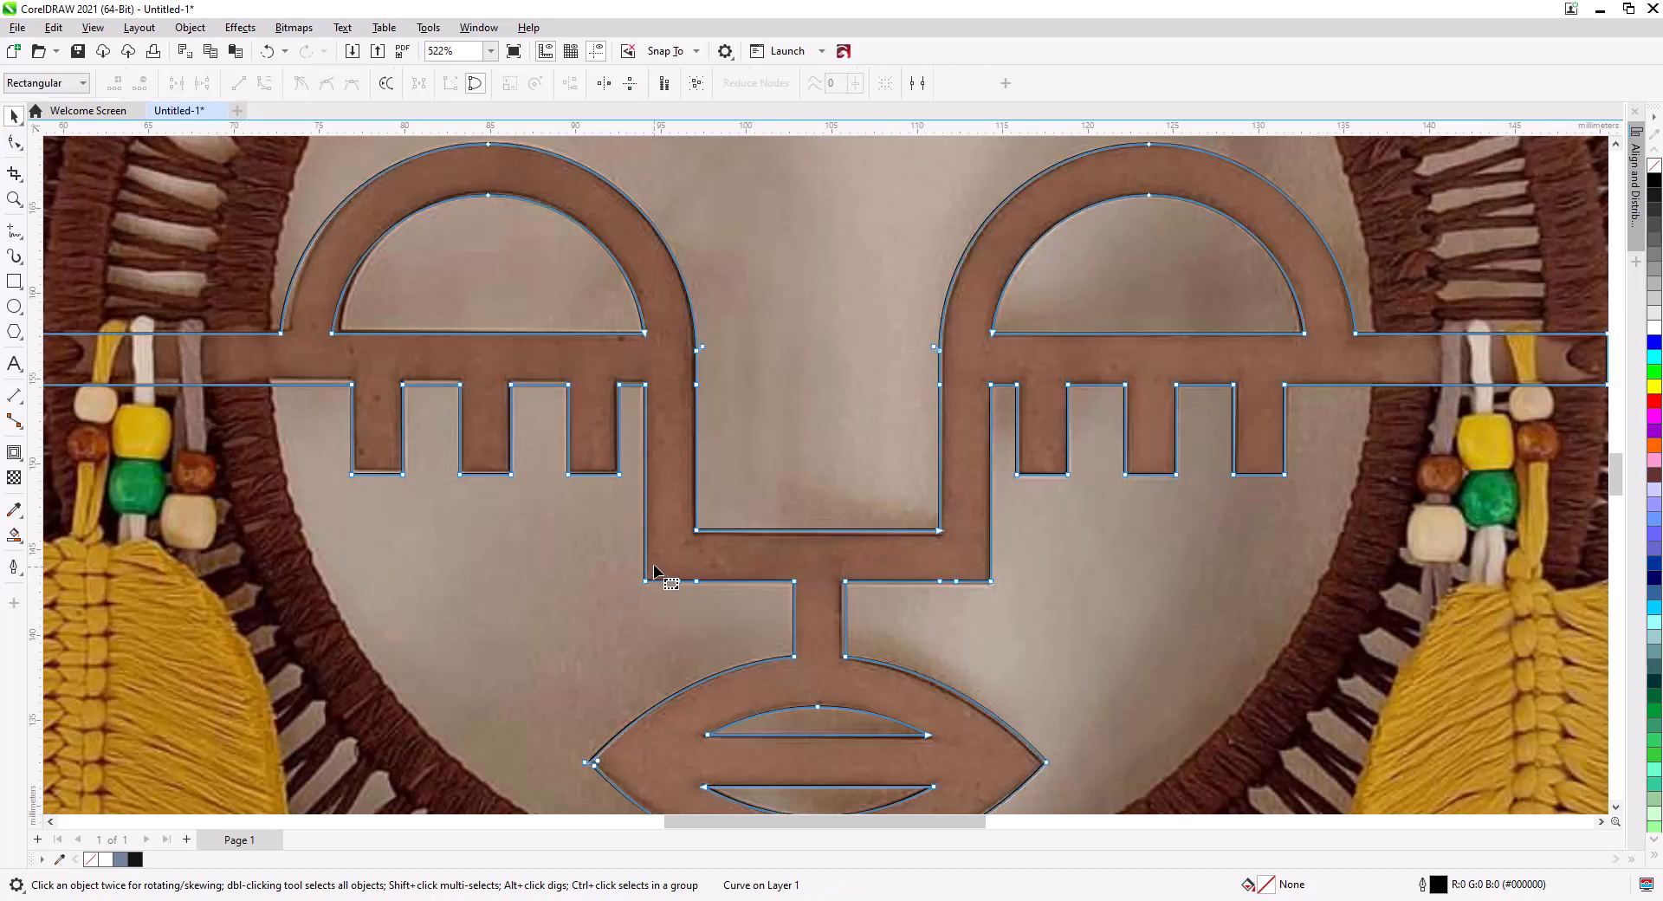
{"action": "left_click_drag", "start_coordinate": [664, 563], "coordinate": [719, 596]}
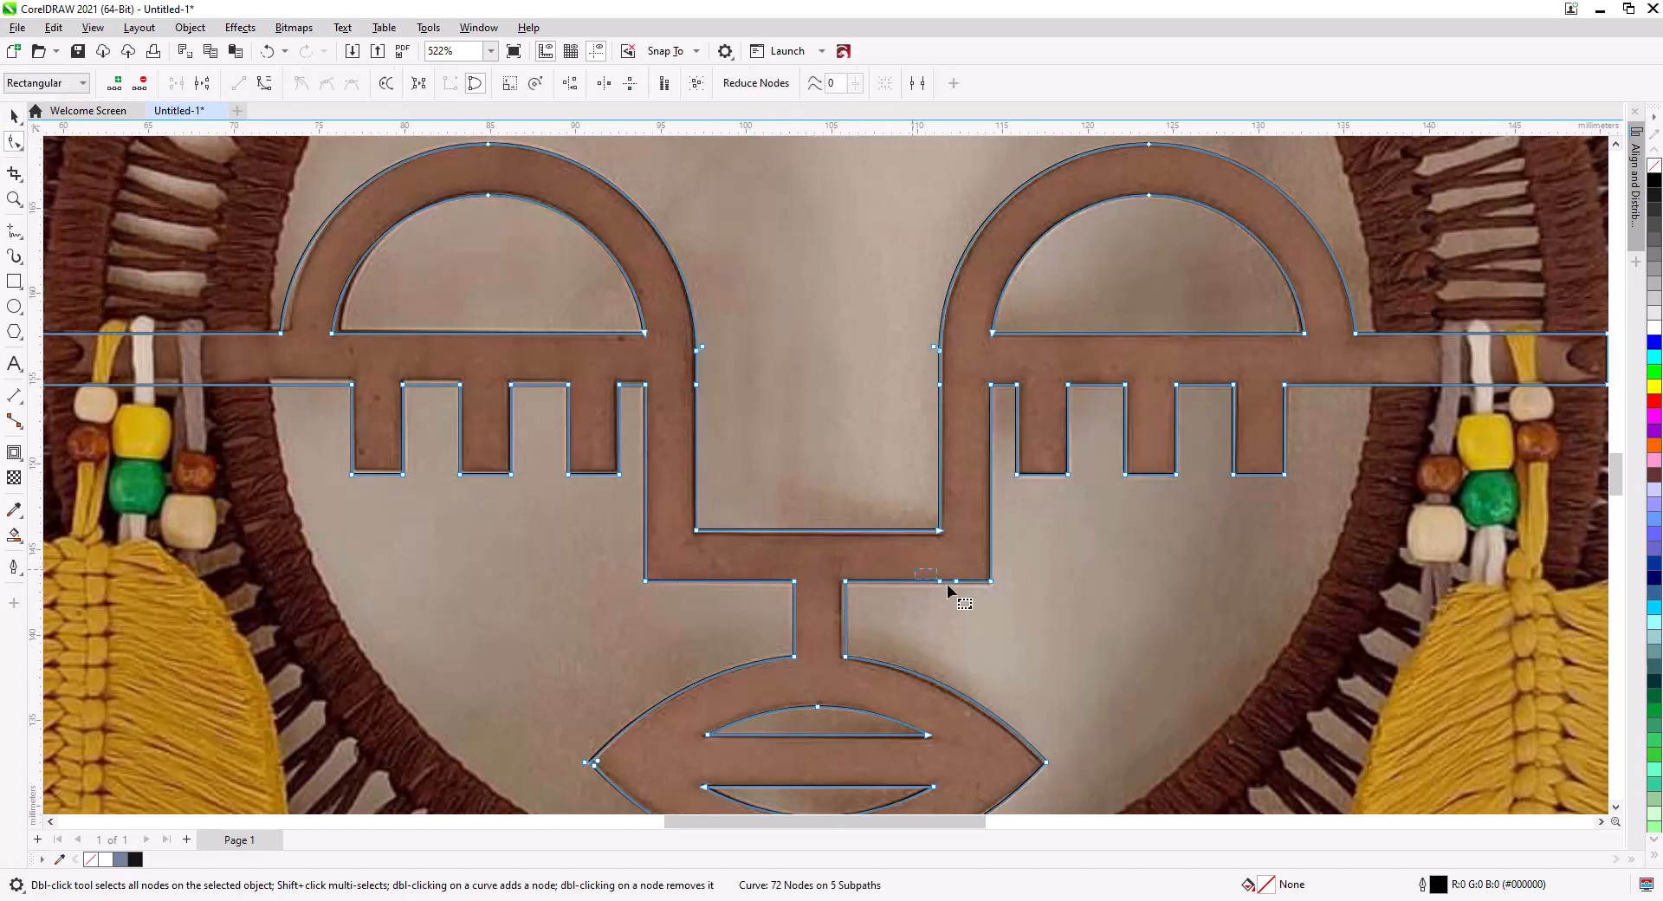
{"action": "key", "text": "Delete"}
{"action": "left_click_drag", "start_coordinate": [969, 592], "coordinate": [901, 590]}
{"action": "key", "text": "Delete"}
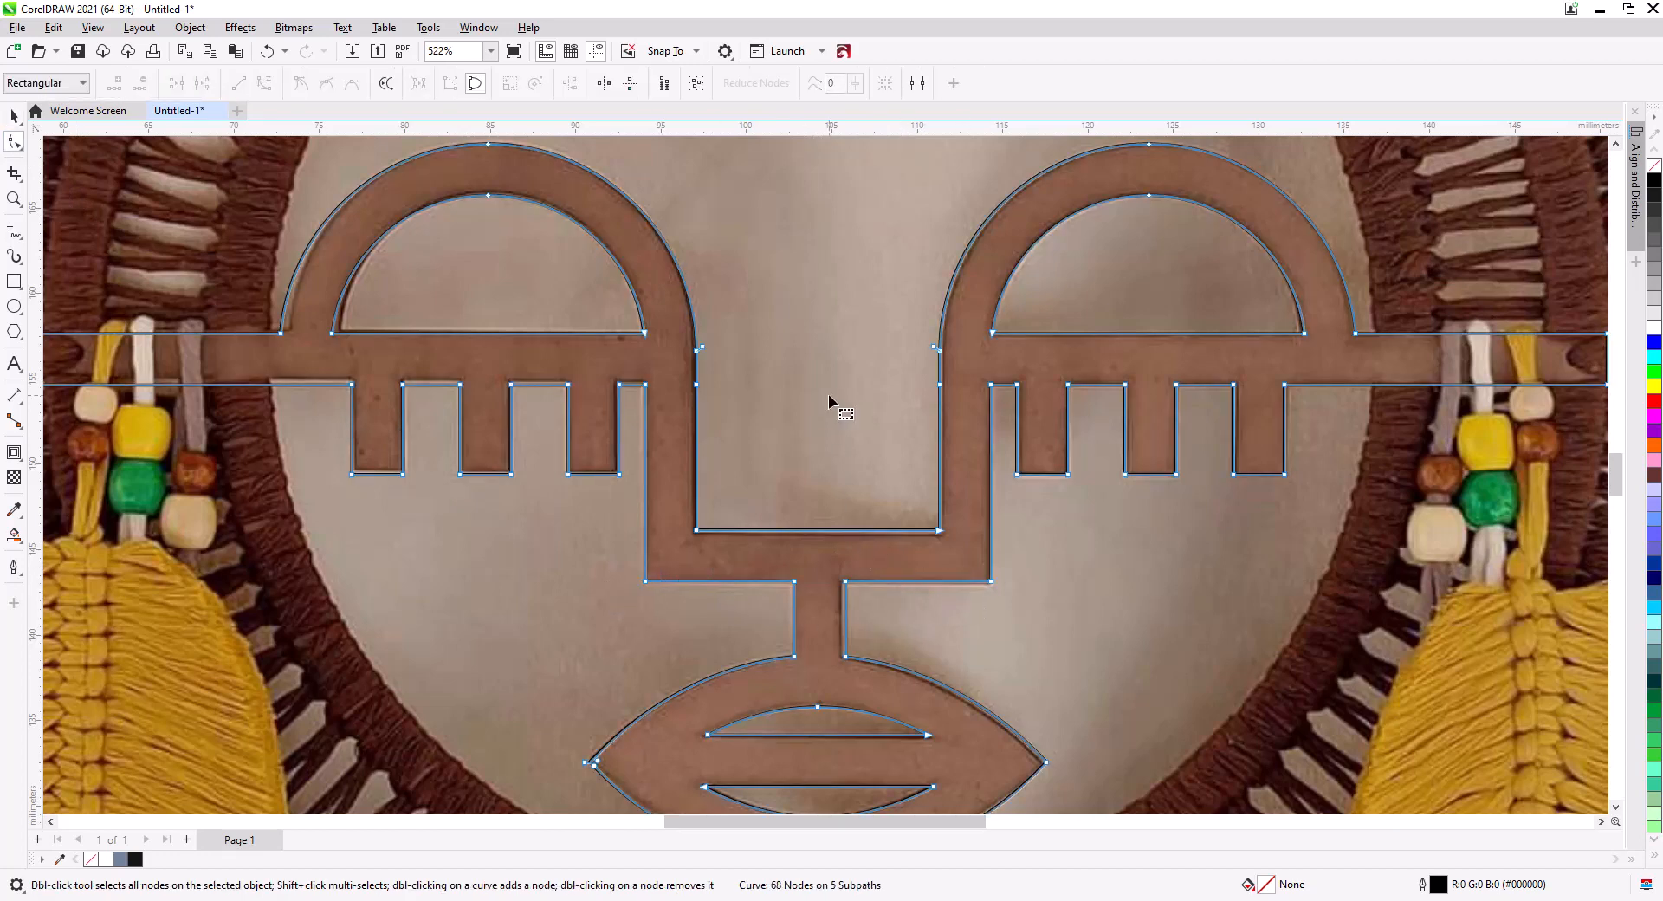
{"action": "scroll", "coordinate": [805, 400], "scroll_direction": "down", "scroll_amount": 3}
{"action": "scroll", "coordinate": [807, 520], "scroll_direction": "down", "scroll_amount": 1}
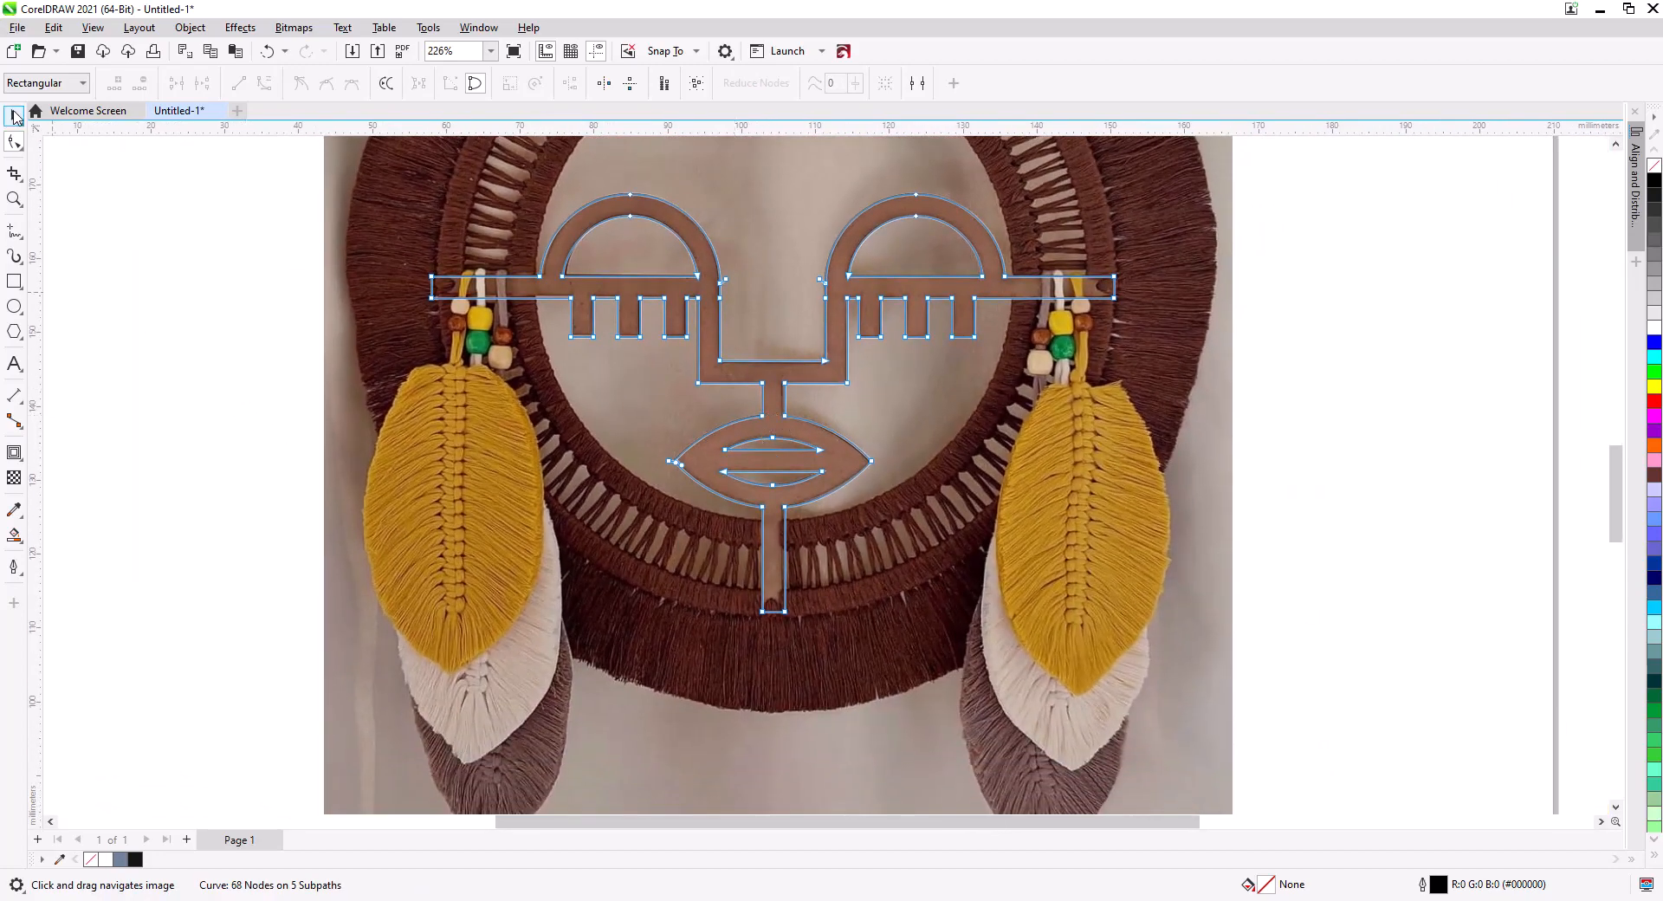
{"action": "left_click", "coordinate": [14, 116]}
{"action": "left_click", "coordinate": [82, 237]}
- Draw a circle over the opening of the inner ring and scale it to about 65 mm in diameter
{"action": "left_click_drag", "start_coordinate": [696, 292], "coordinate": [641, 404]}
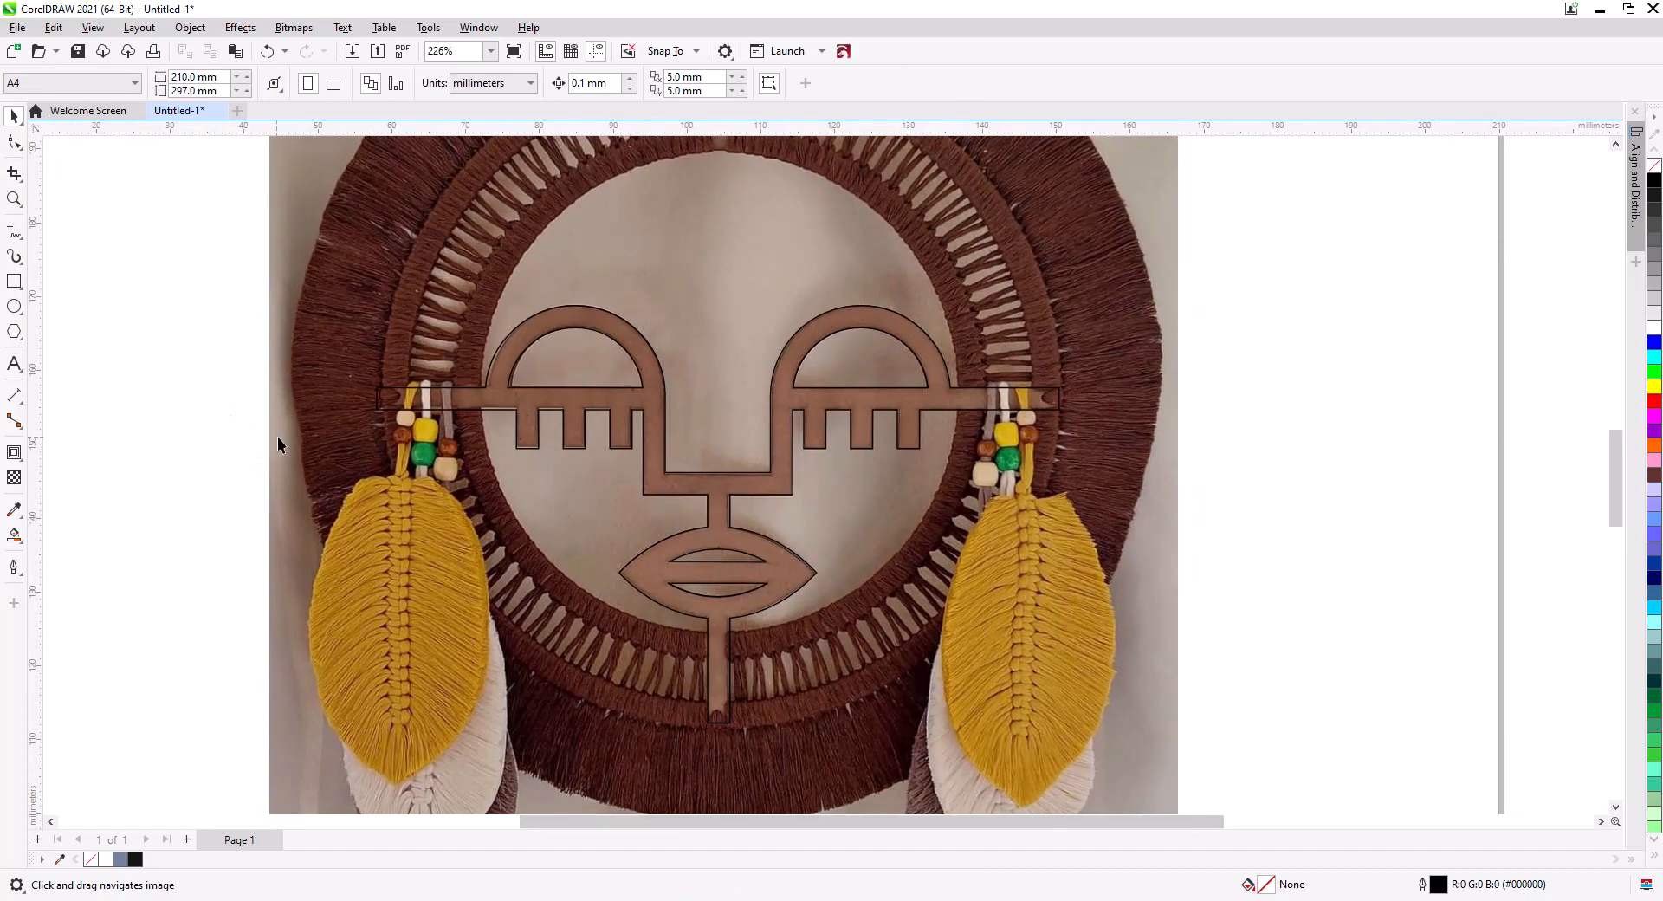
{"action": "left_click", "coordinate": [14, 308]}
{"action": "left_click_drag", "start_coordinate": [647, 244], "coordinate": [870, 585]}
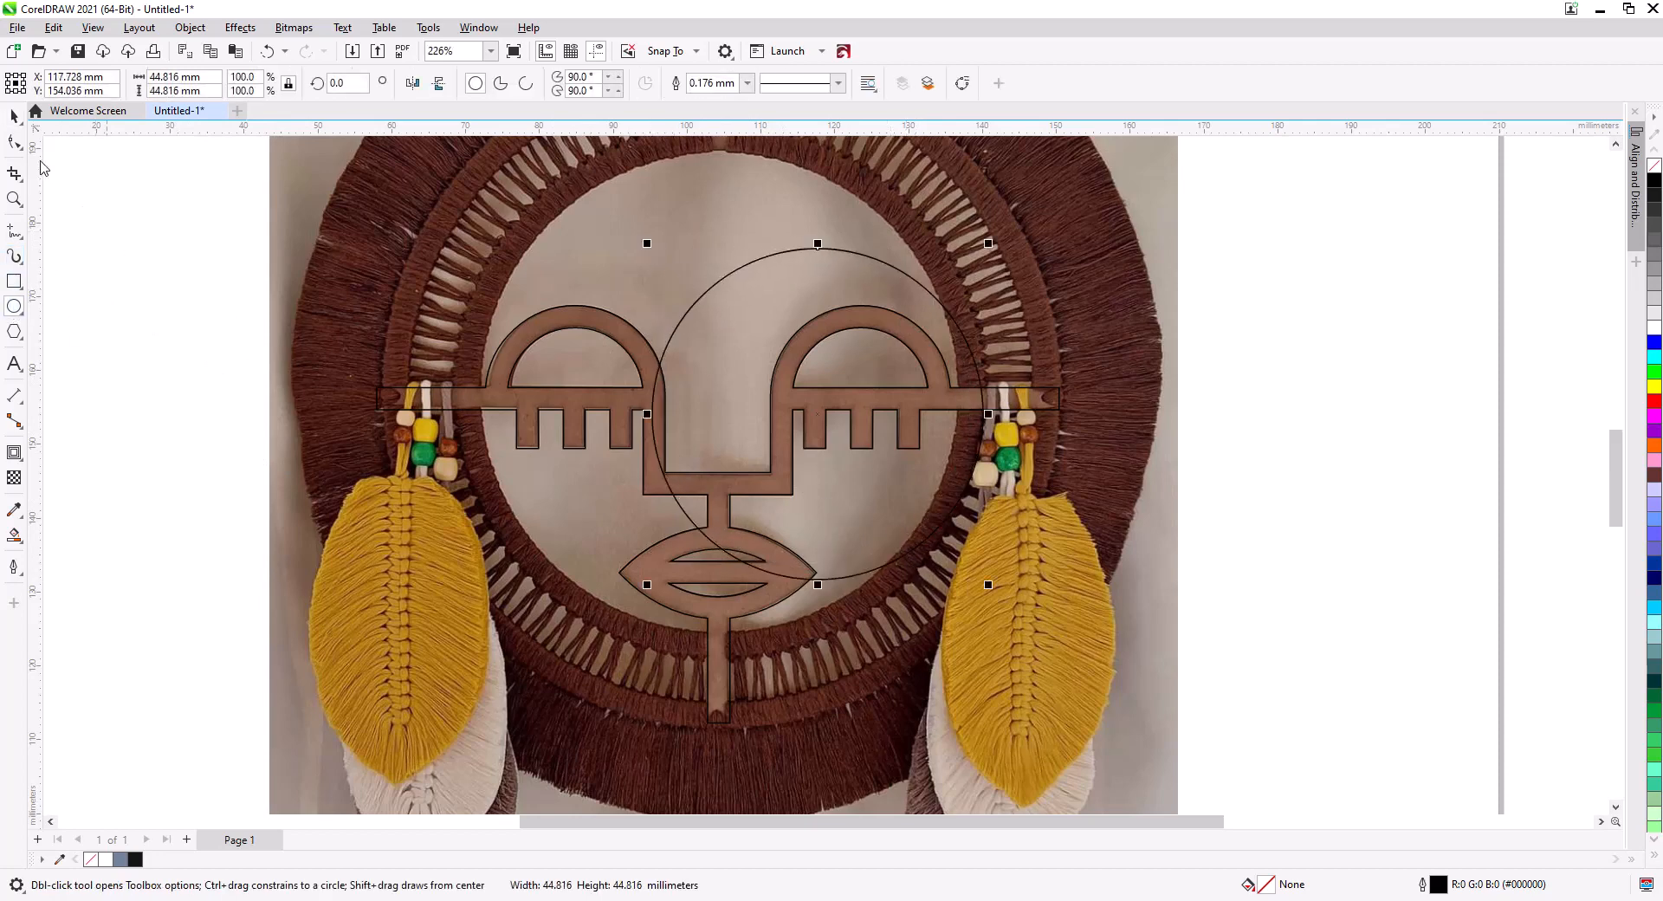
{"action": "left_click", "coordinate": [14, 115]}
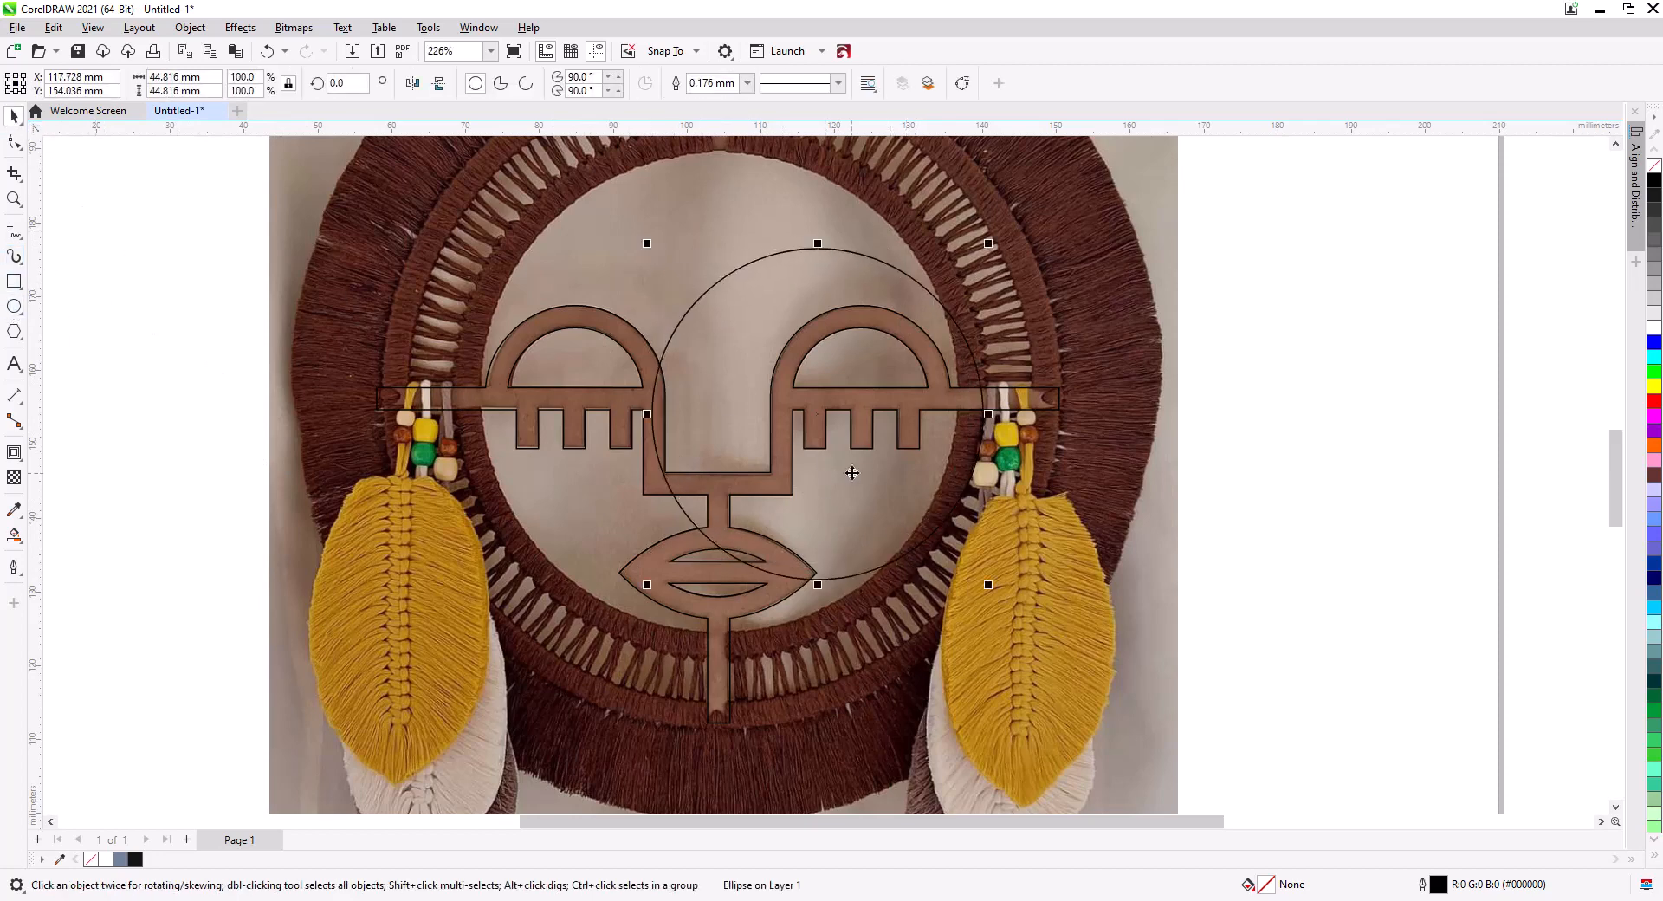
{"action": "left_click", "coordinate": [834, 416]}
{"action": "left_click_drag", "start_coordinate": [676, 332], "coordinate": [577, 310]}
{"action": "left_click_drag", "start_coordinate": [888, 564], "coordinate": [976, 641]}
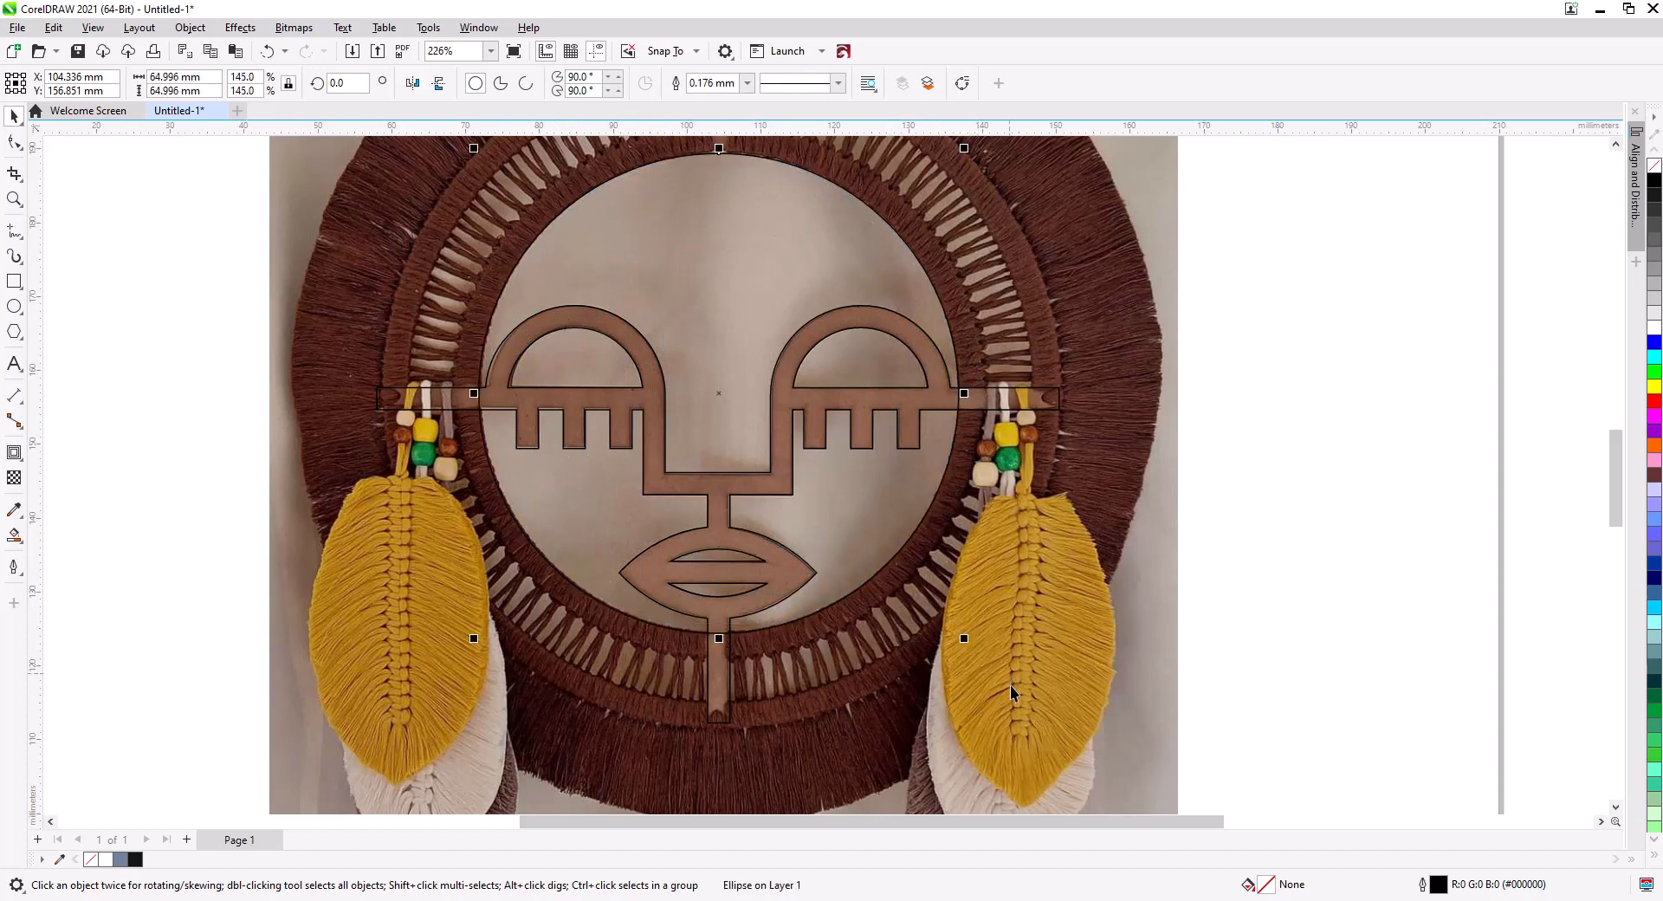
- Add a one-step 3 mm outside contour to the circle and break the contour apart
{"action": "left_click", "coordinate": [14, 451]}
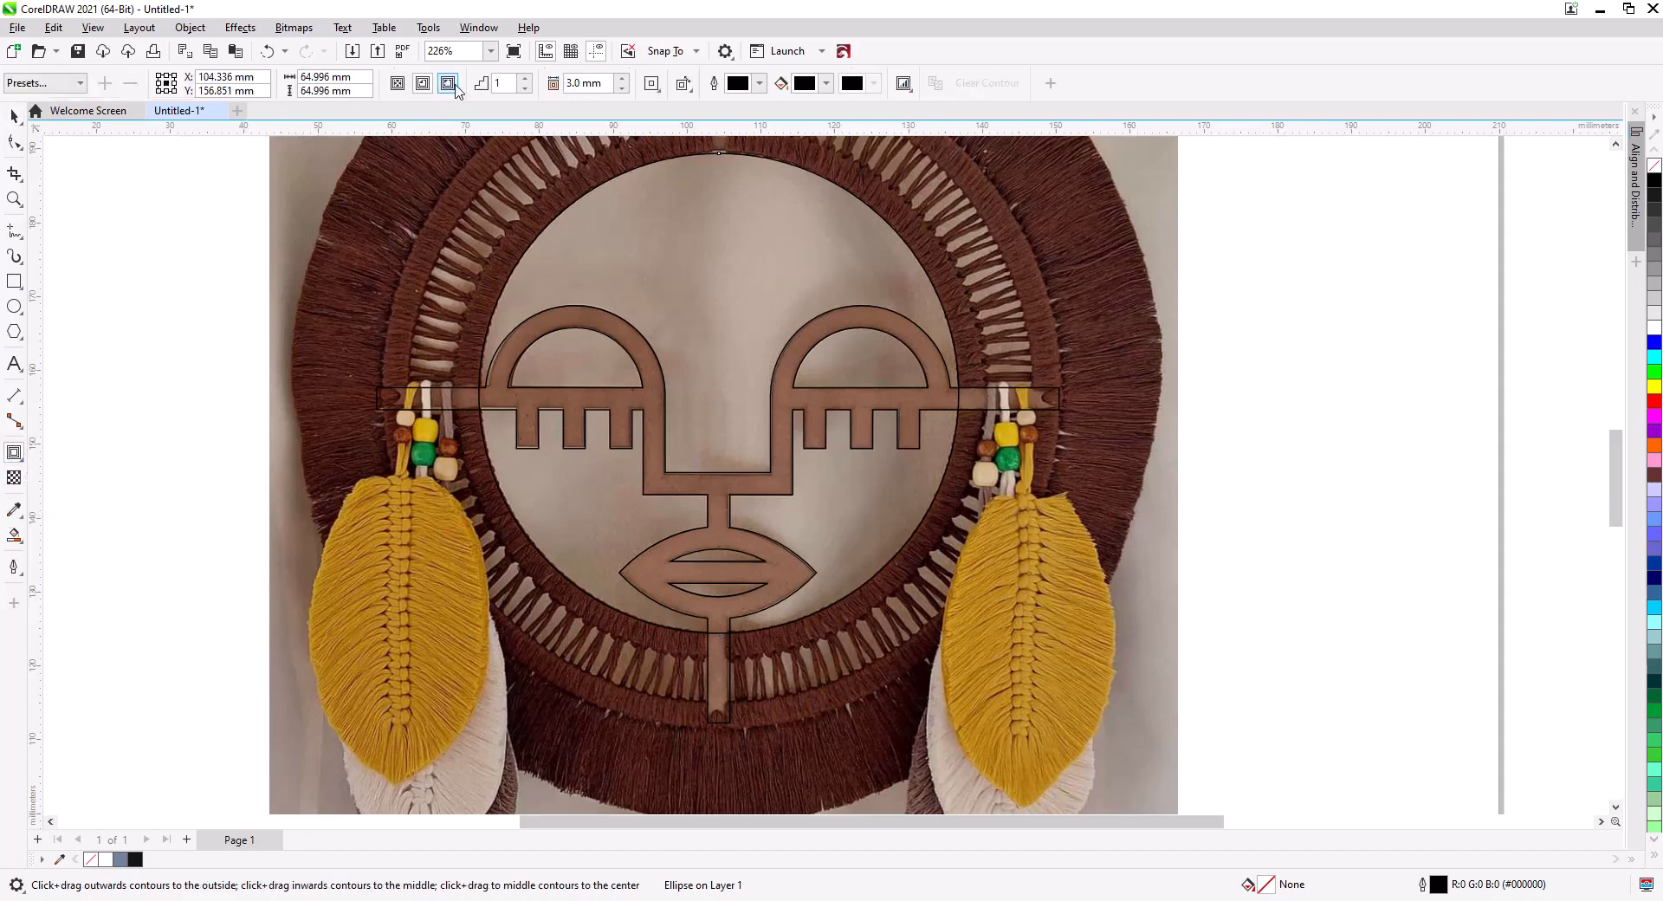
{"action": "left_click", "coordinate": [448, 83]}
{"action": "left_click", "coordinate": [13, 115]}
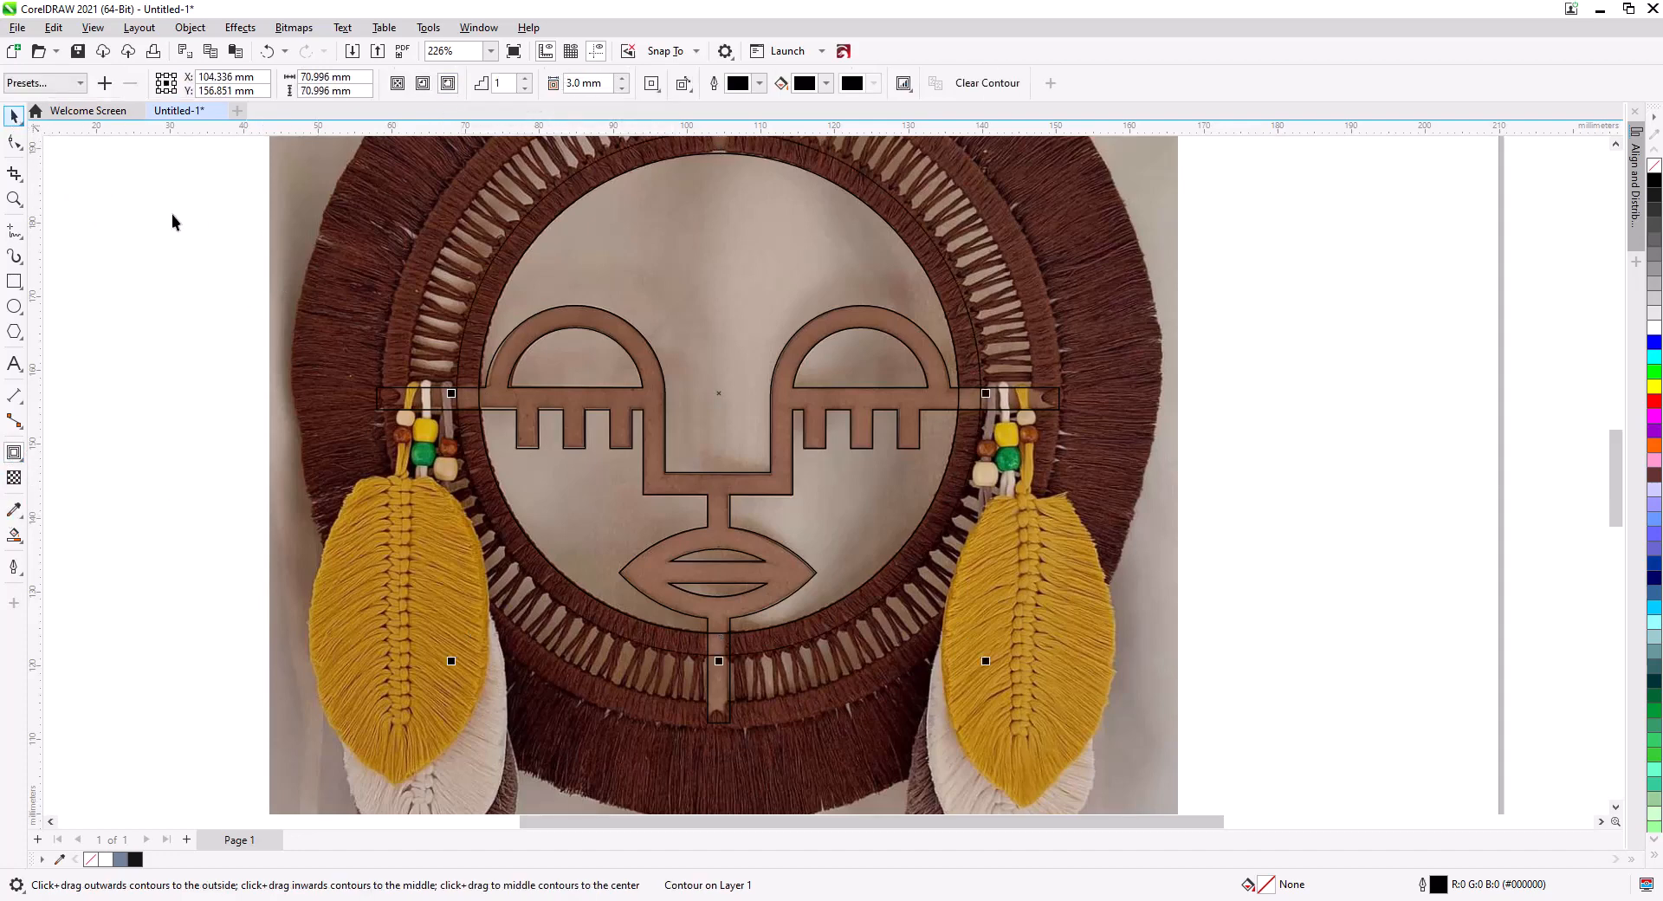
{"action": "right_click", "coordinate": [538, 581]}
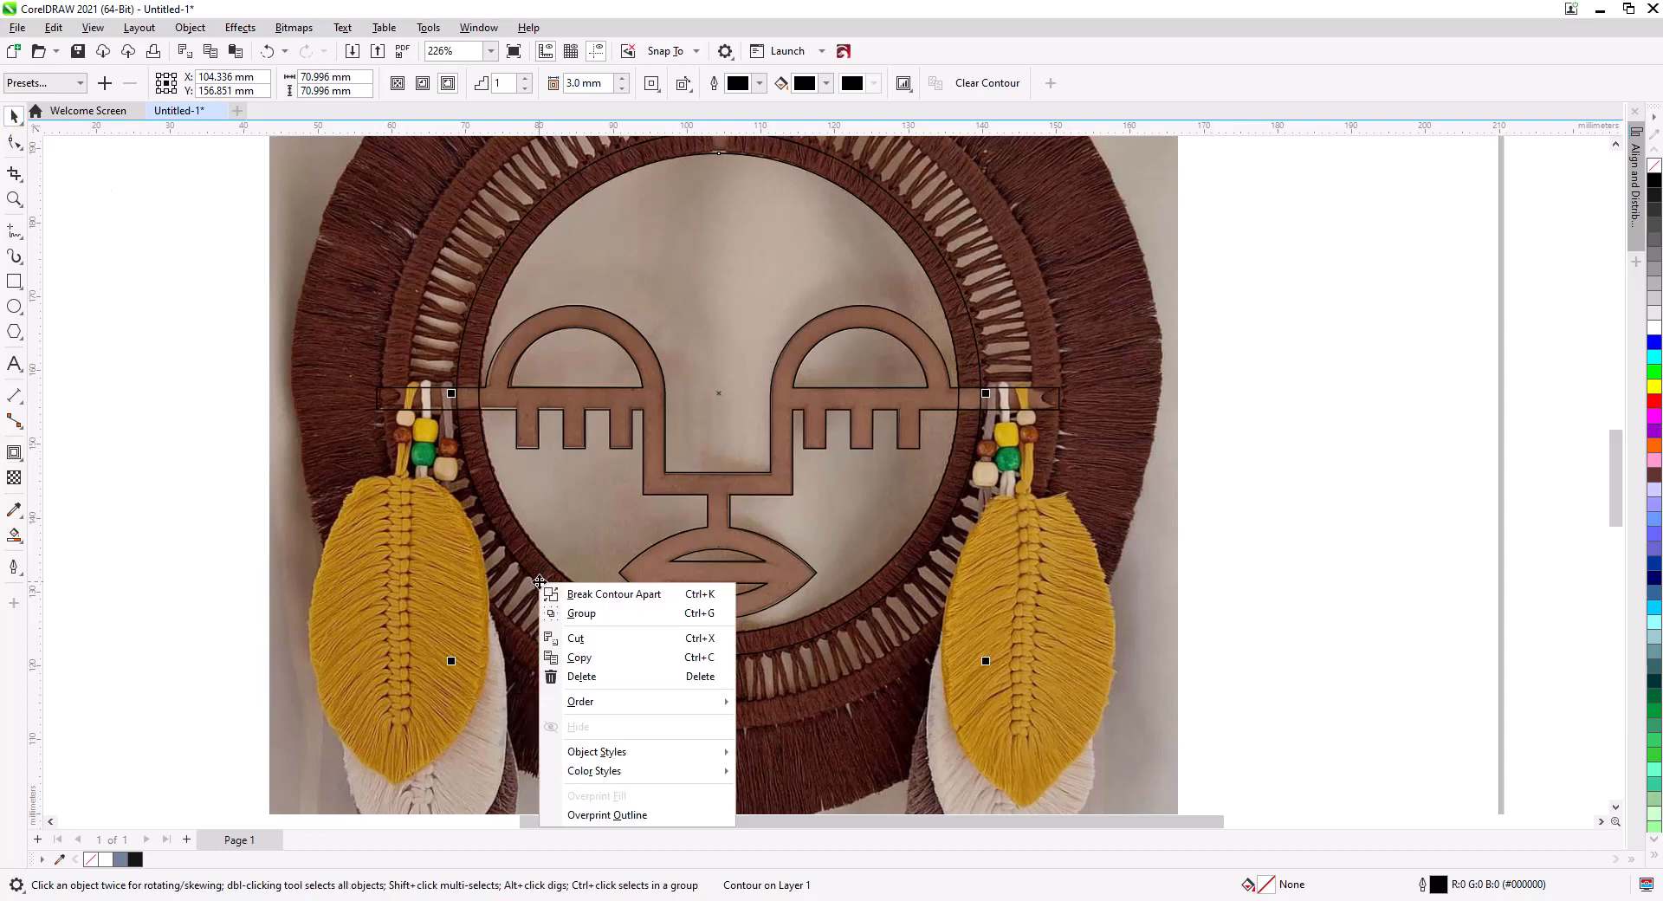
{"action": "left_click", "coordinate": [586, 594]}
- Duplicate the contour circle and enlarge the copy about its centre to about 84 mm for the outer ring
{"action": "left_click", "coordinate": [678, 721]}
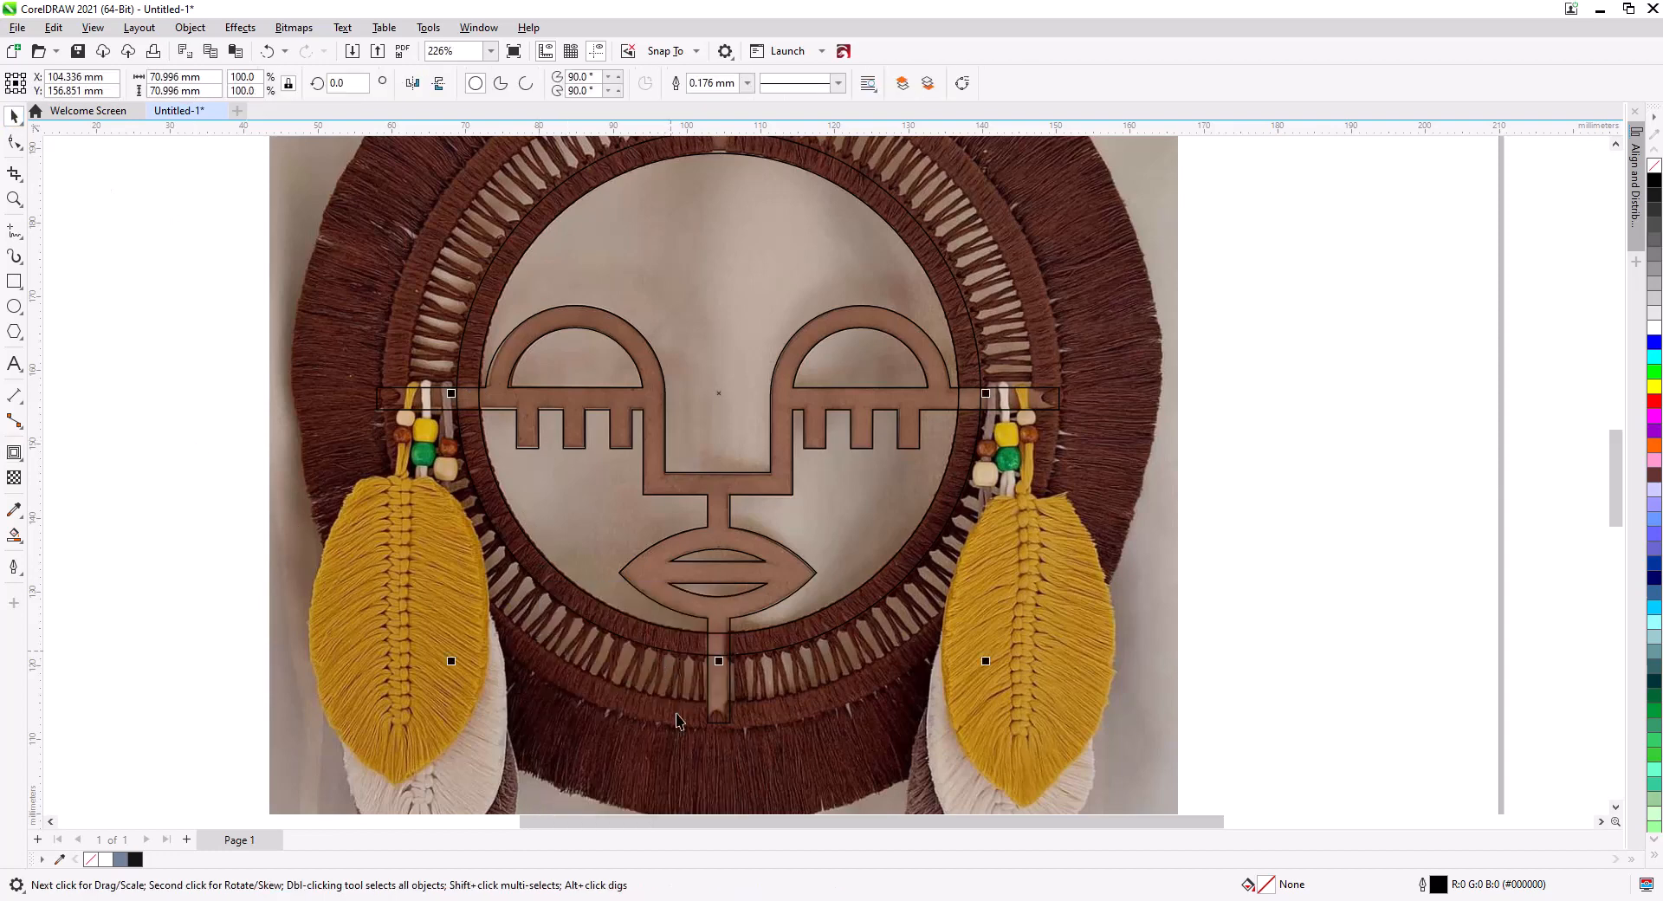
{"action": "key", "text": "KP_Add"}
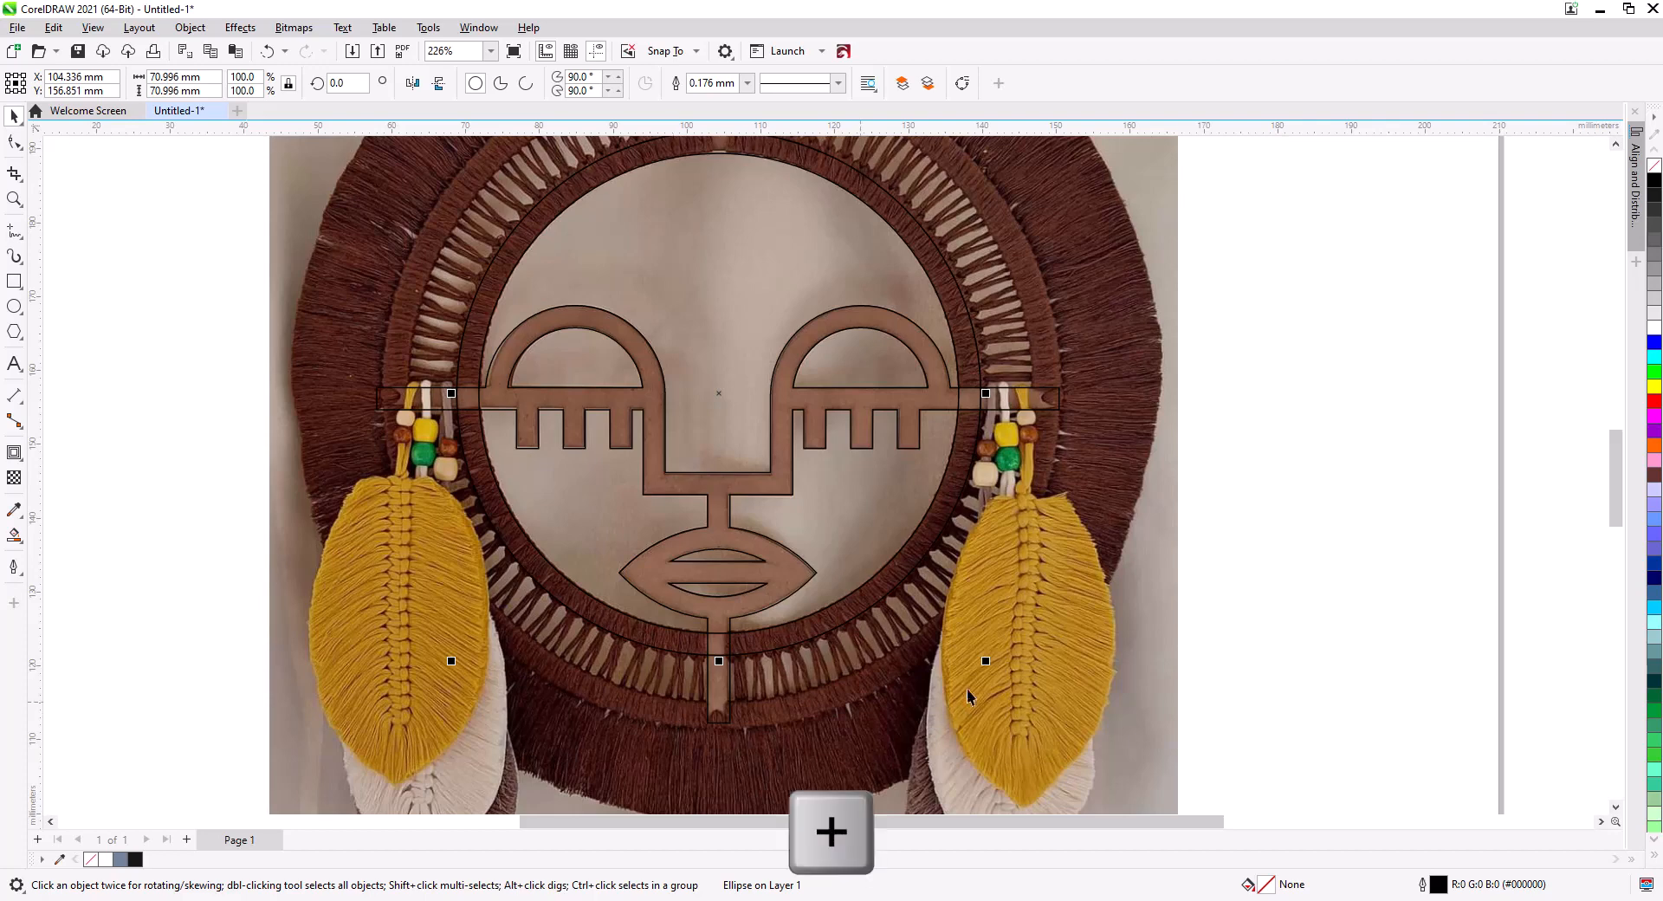
{"action": "left_click_drag", "start_coordinate": [985, 661], "coordinate": [1036, 714]}
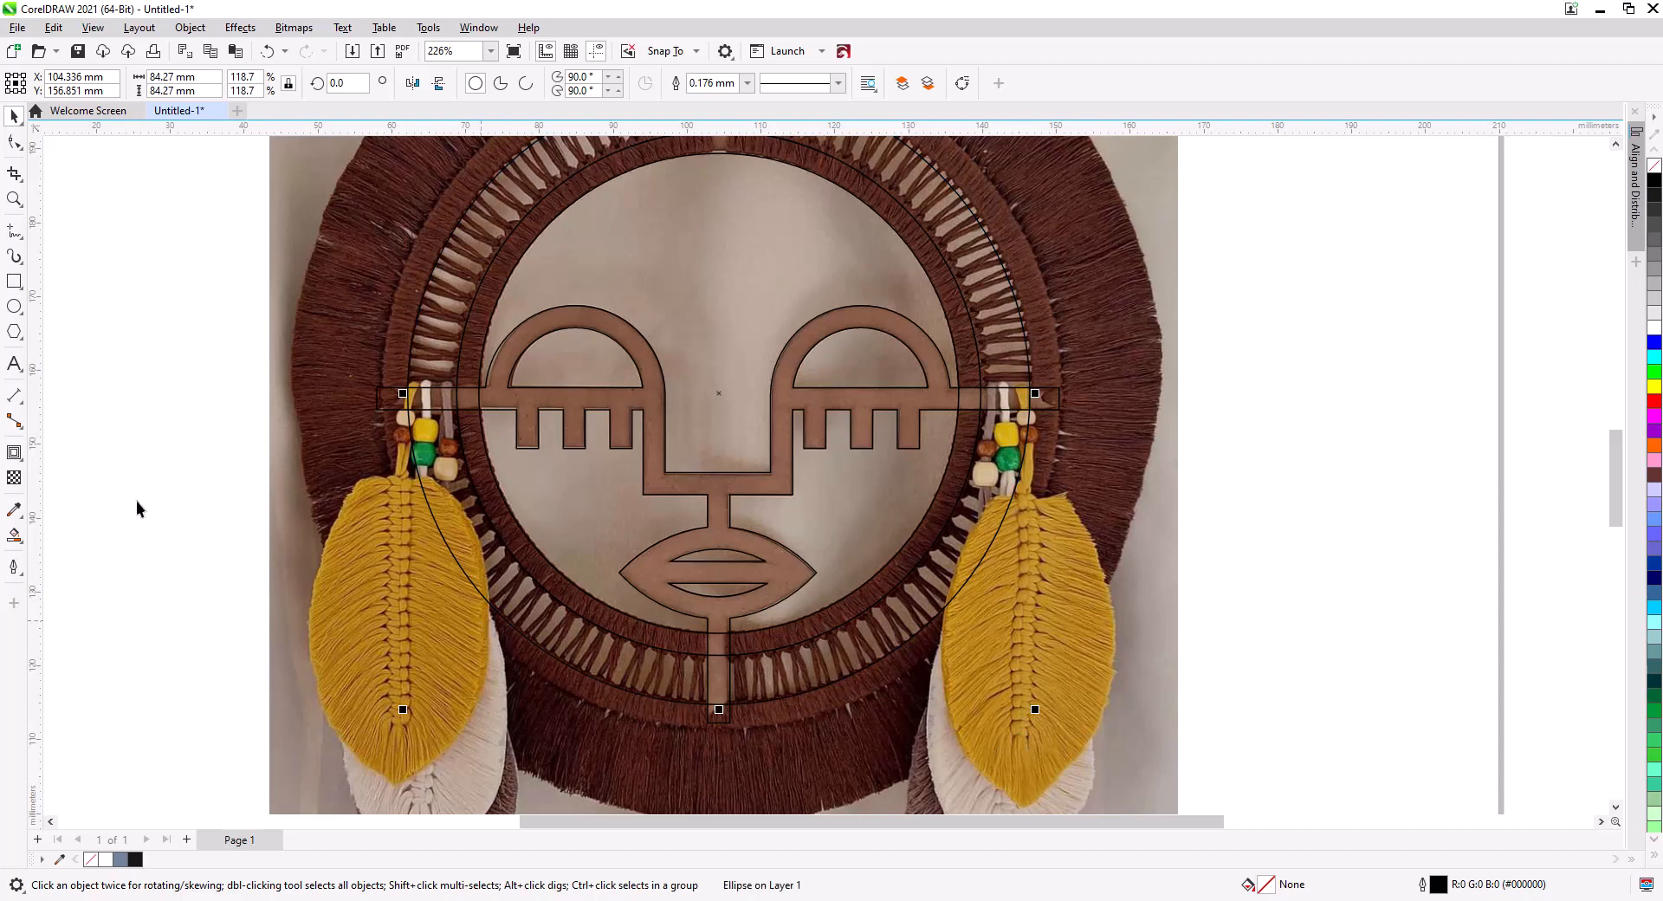
- Add an outside contour to the enlarged circle and try a 4 mm offset
{"action": "left_click", "coordinate": [14, 452]}
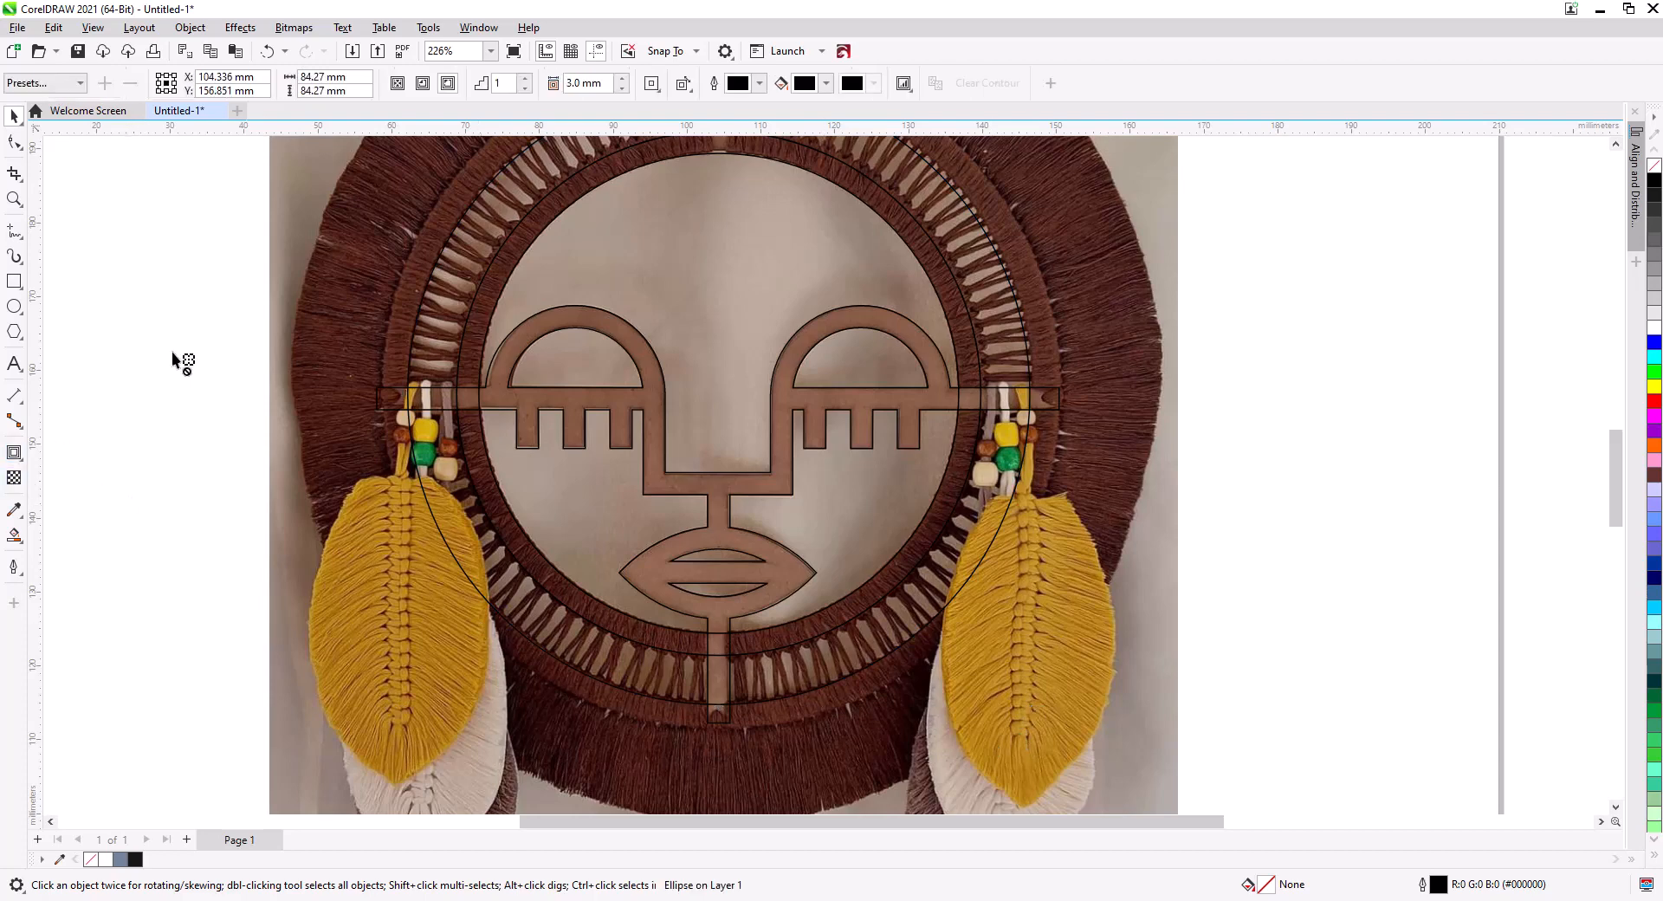
{"action": "left_click", "coordinate": [451, 84]}
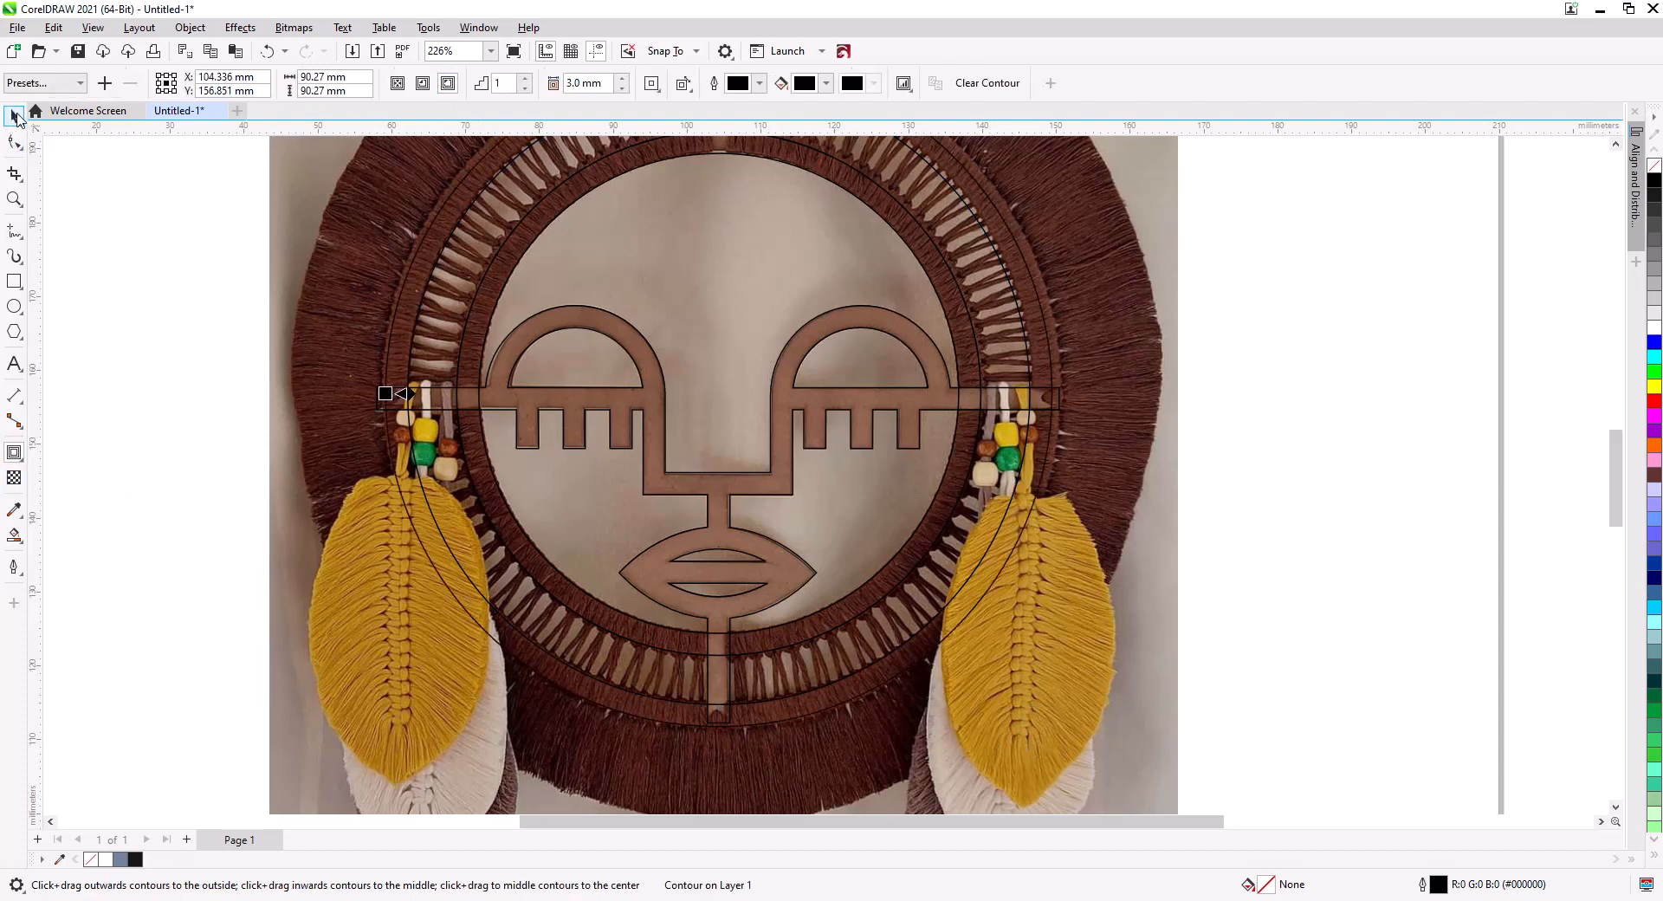
{"action": "key", "text": "space"}
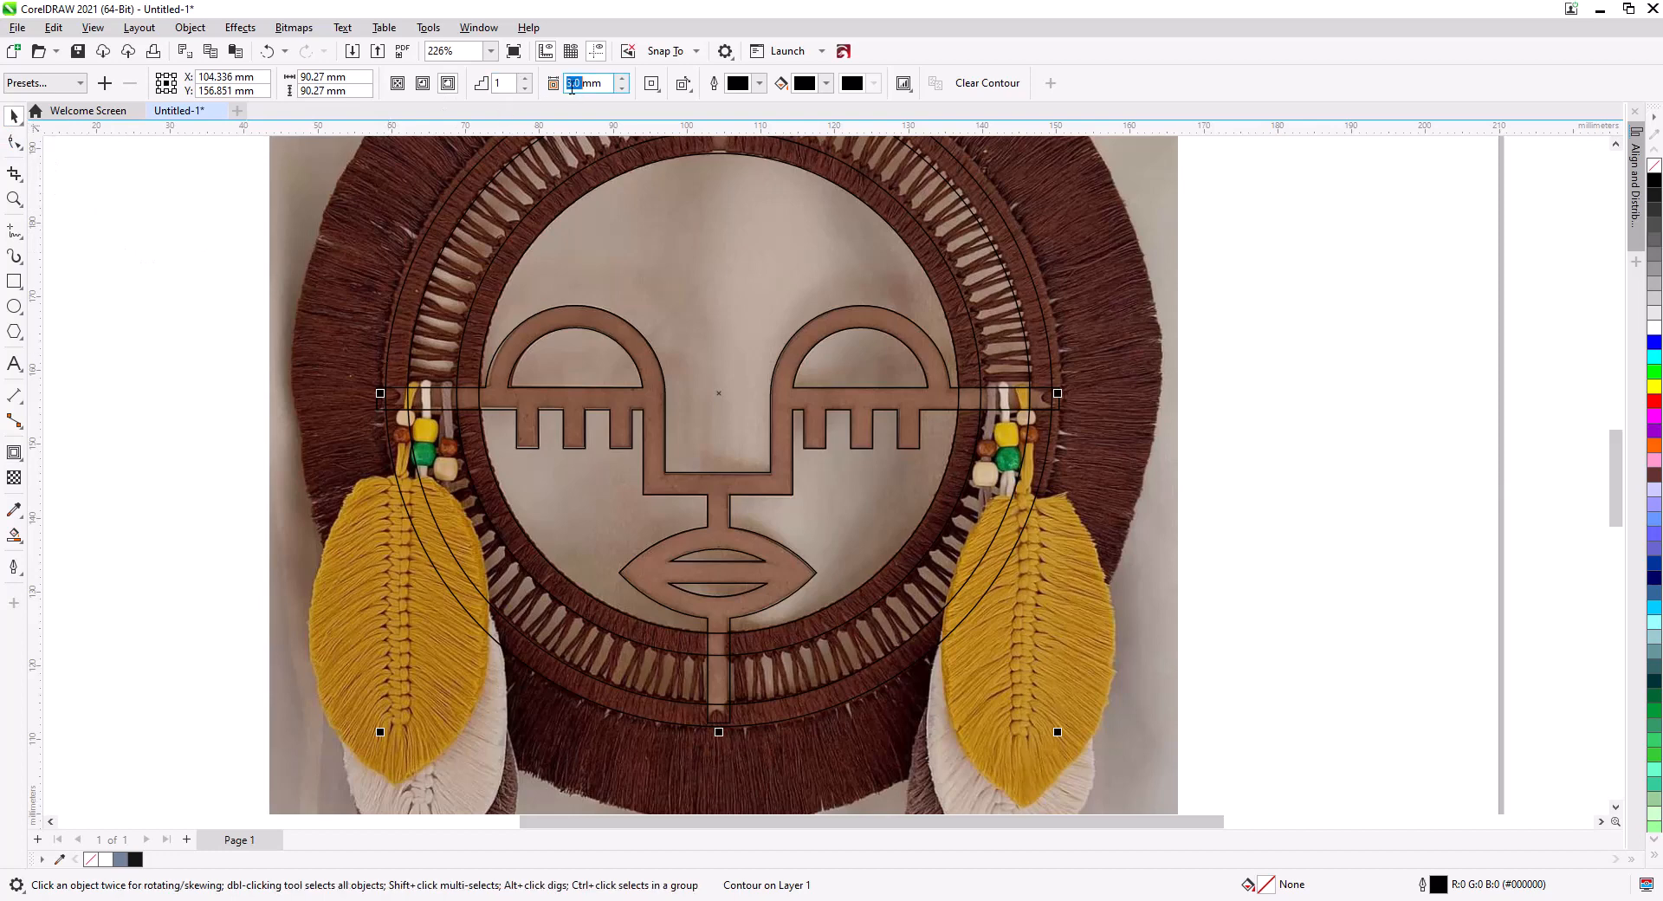
{"action": "type", "text": "4"}
{"action": "key", "text": "Return"}
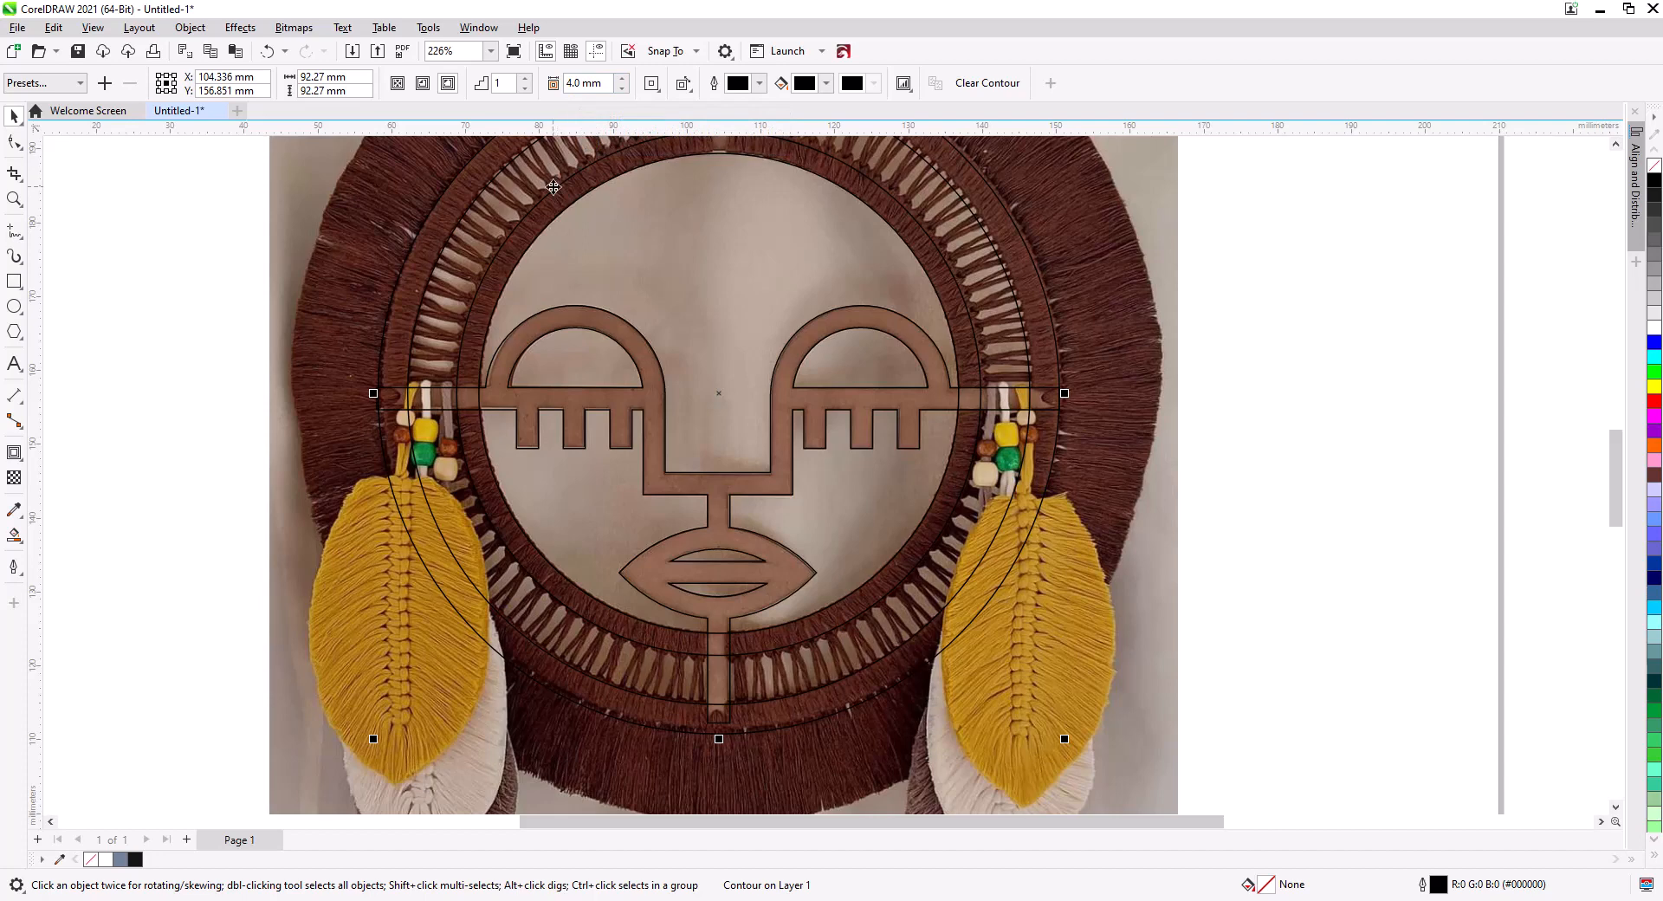
- Set the outer ring's contour offset to 3.5 mm and break the contour apart
{"action": "double_click", "coordinate": [575, 83]}
{"action": "type", "text": "3.5"}
{"action": "key", "text": "Return"}
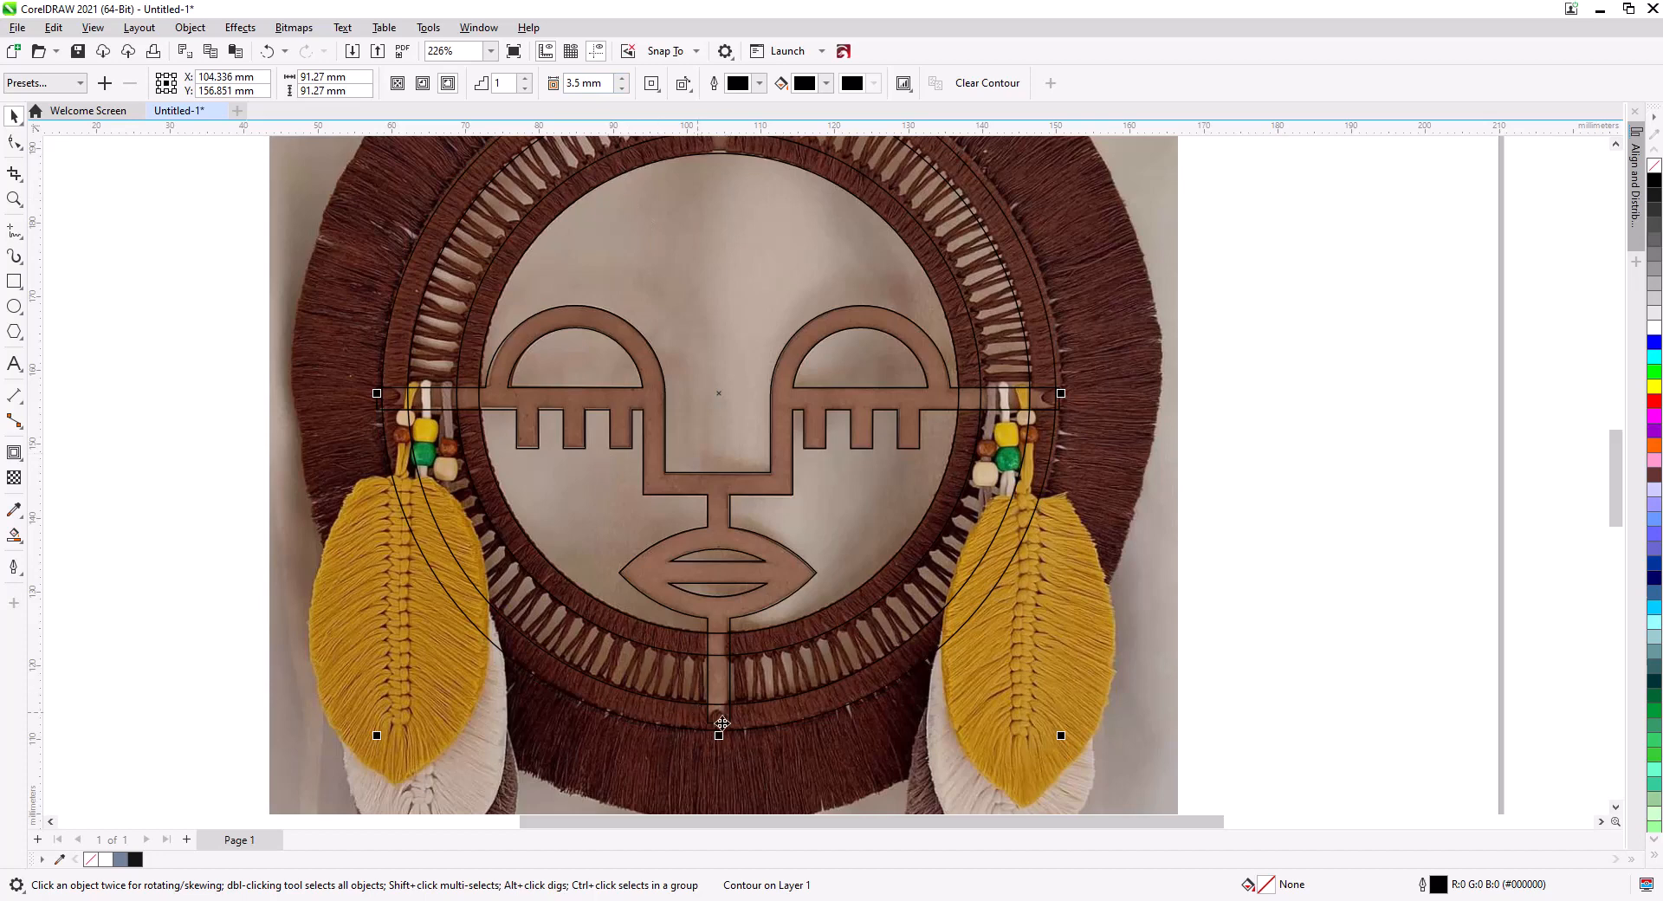
{"action": "right_click", "coordinate": [393, 479]}
{"action": "left_click", "coordinate": [429, 488]}
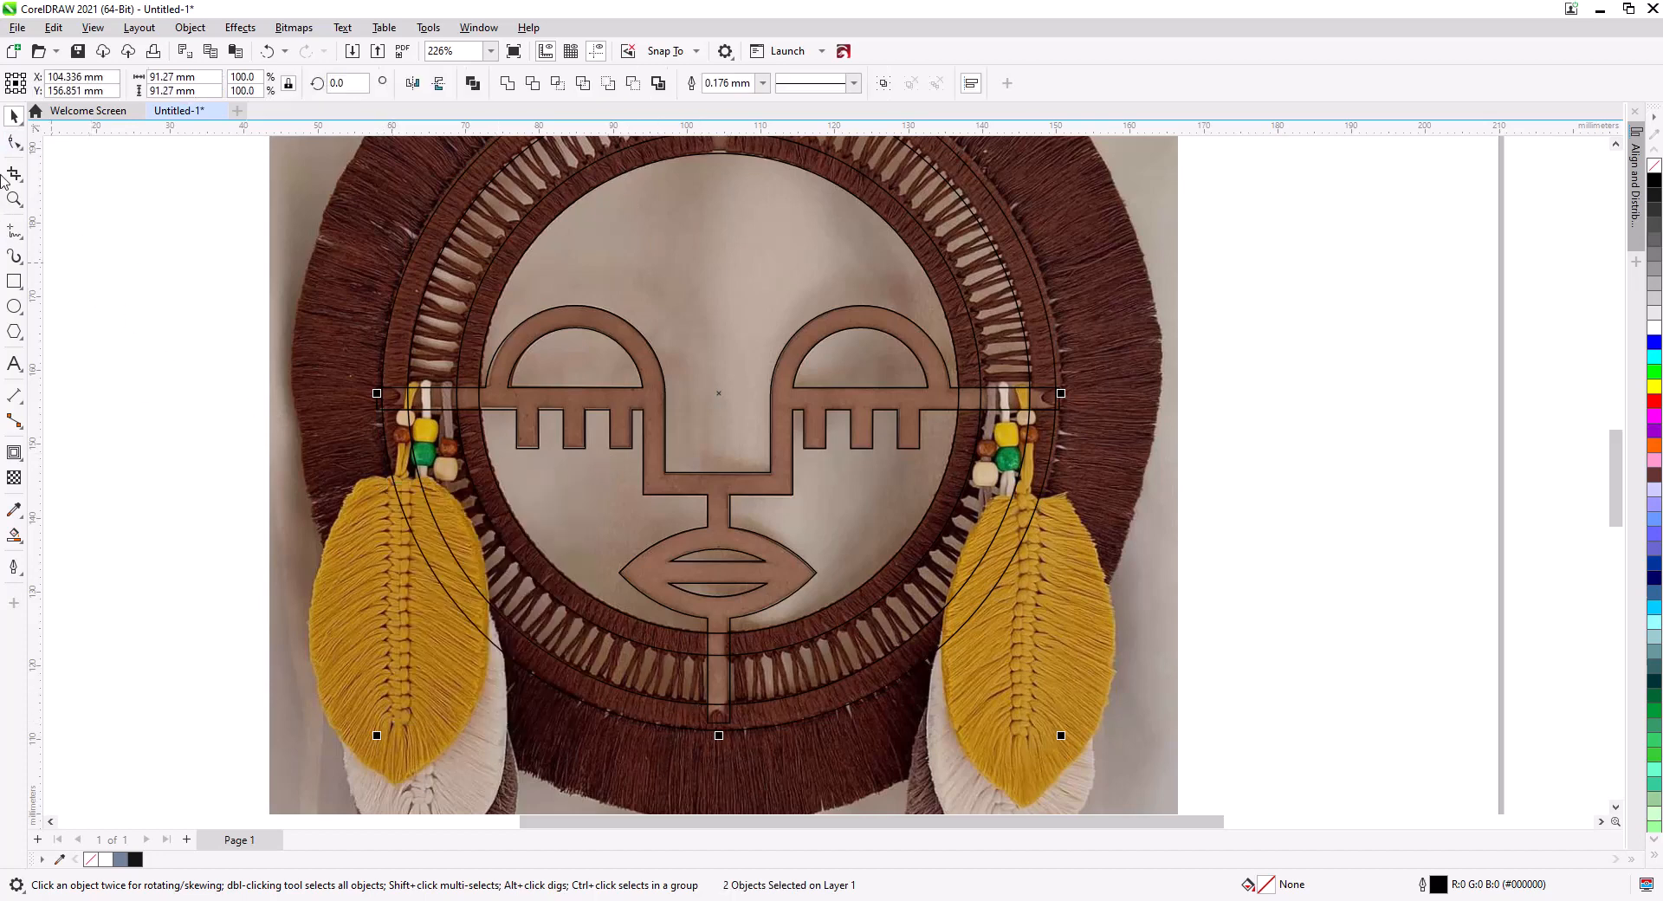
{"action": "key", "text": "Escape"}
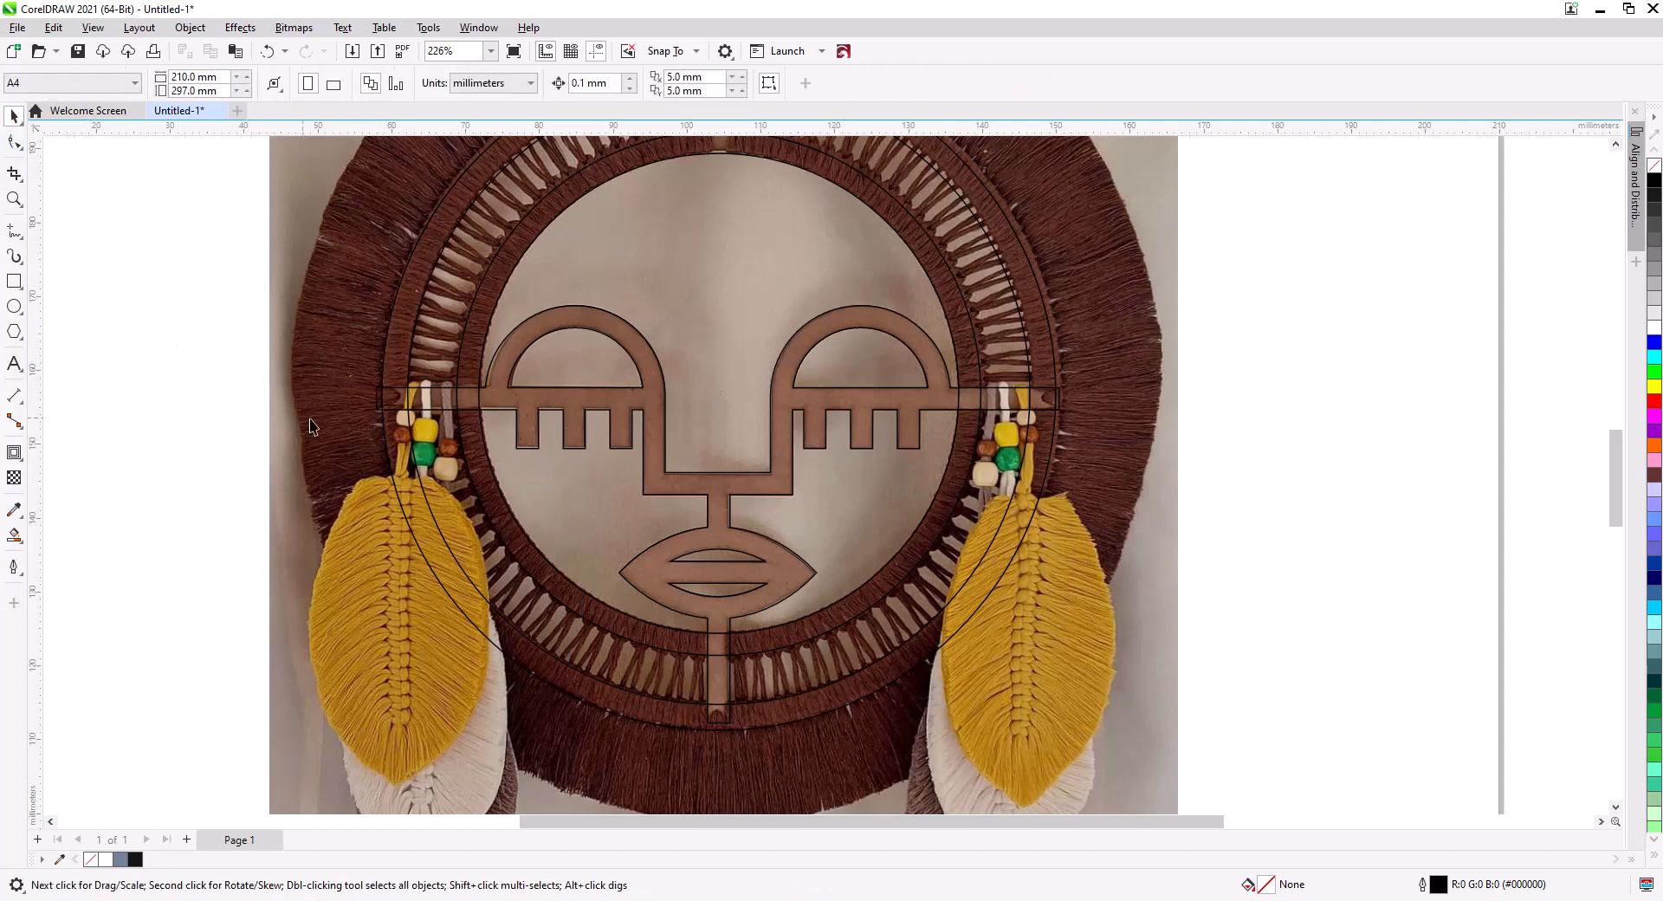
- Pull the end nodes of the horizontal eye bar inward so both ends lie within the outer ring
{"action": "left_click", "coordinate": [428, 403]}
{"action": "key", "text": "F10"}
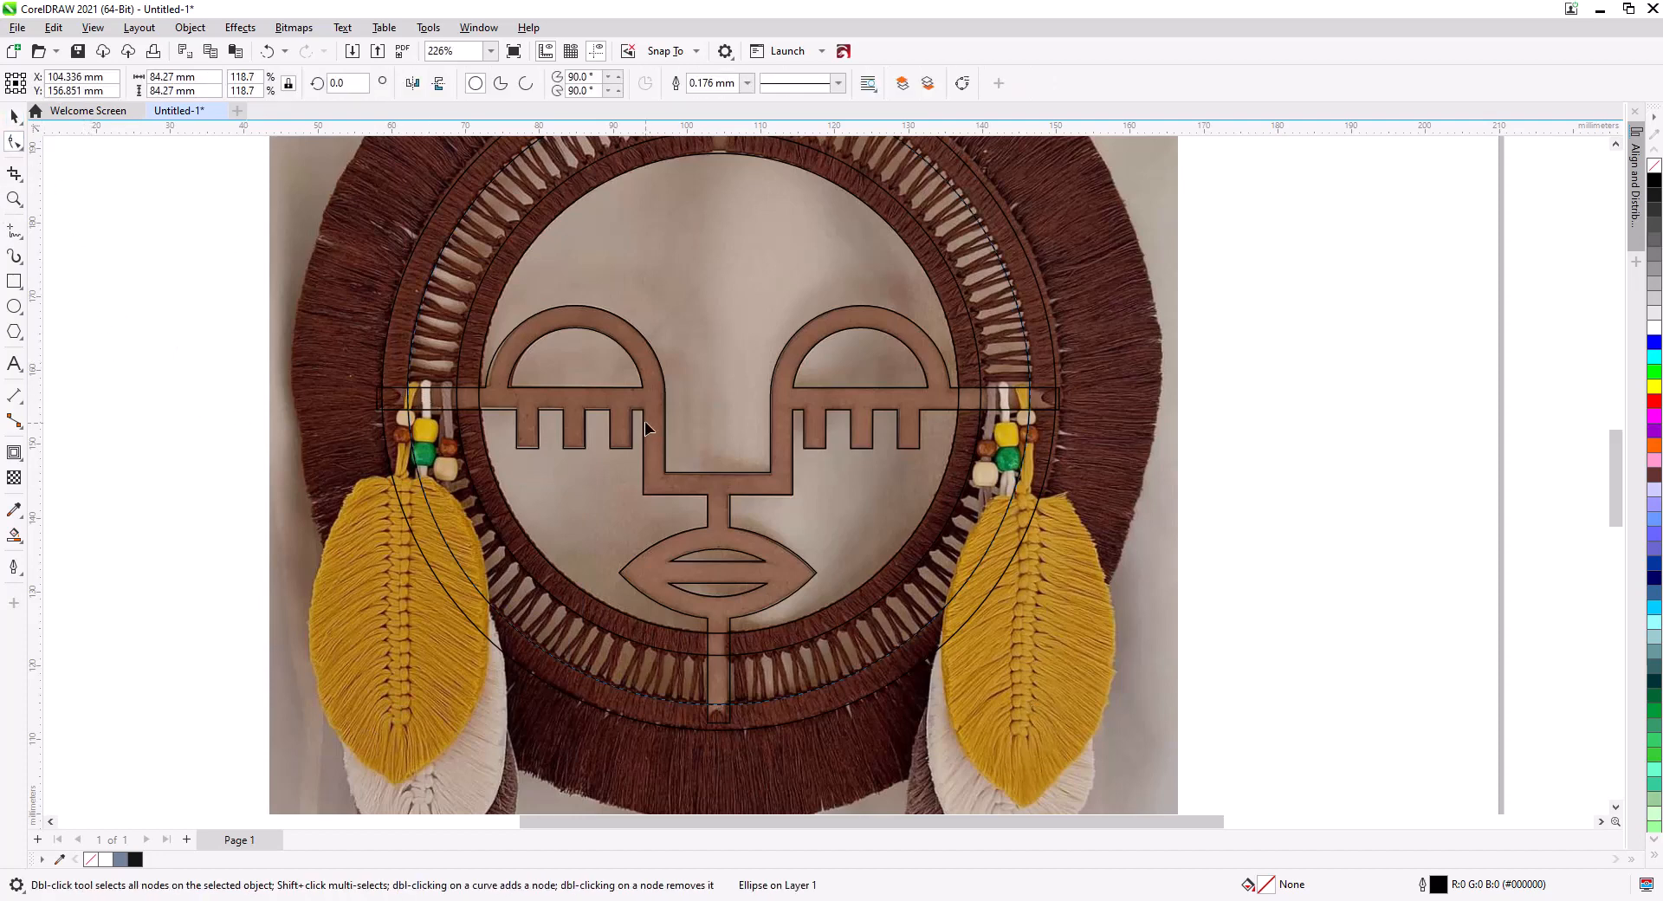
{"action": "left_click", "coordinate": [645, 421]}
{"action": "left_click_drag", "start_coordinate": [392, 417], "coordinate": [389, 410]}
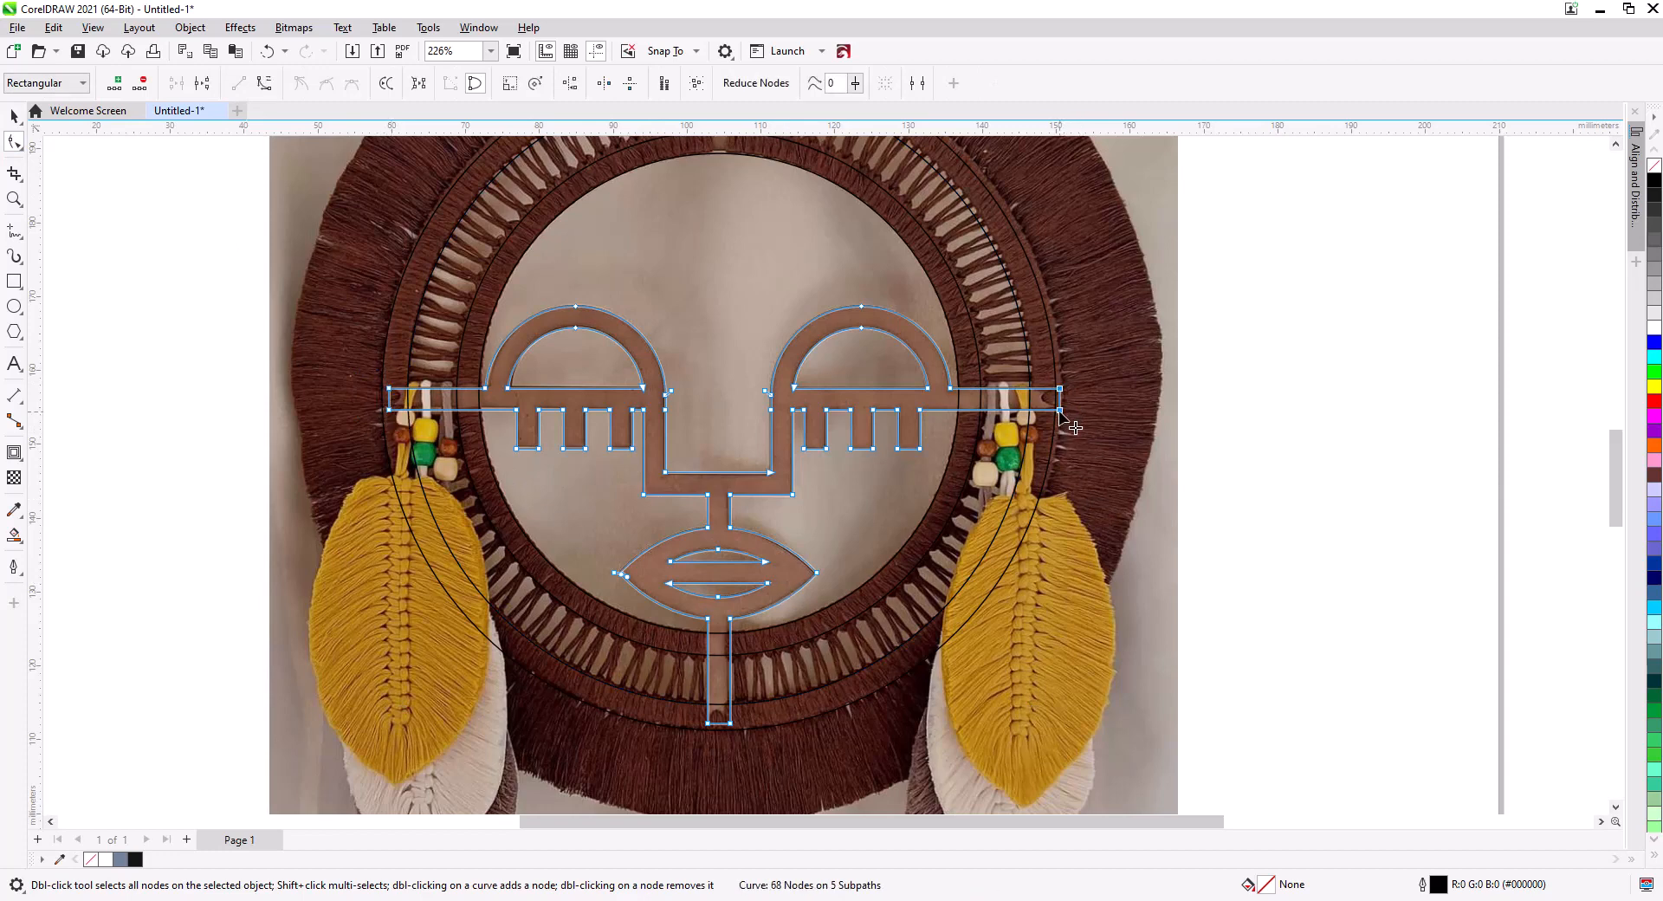
{"action": "left_click_drag", "start_coordinate": [1060, 412], "coordinate": [1050, 412]}
{"action": "left_click", "coordinate": [14, 116]}
{"action": "left_click", "coordinate": [161, 393]}
- Combine the concentric circles into one curve and fill the two rings with red
{"action": "scroll", "coordinate": [427, 568], "scroll_direction": "down", "scroll_amount": 3}
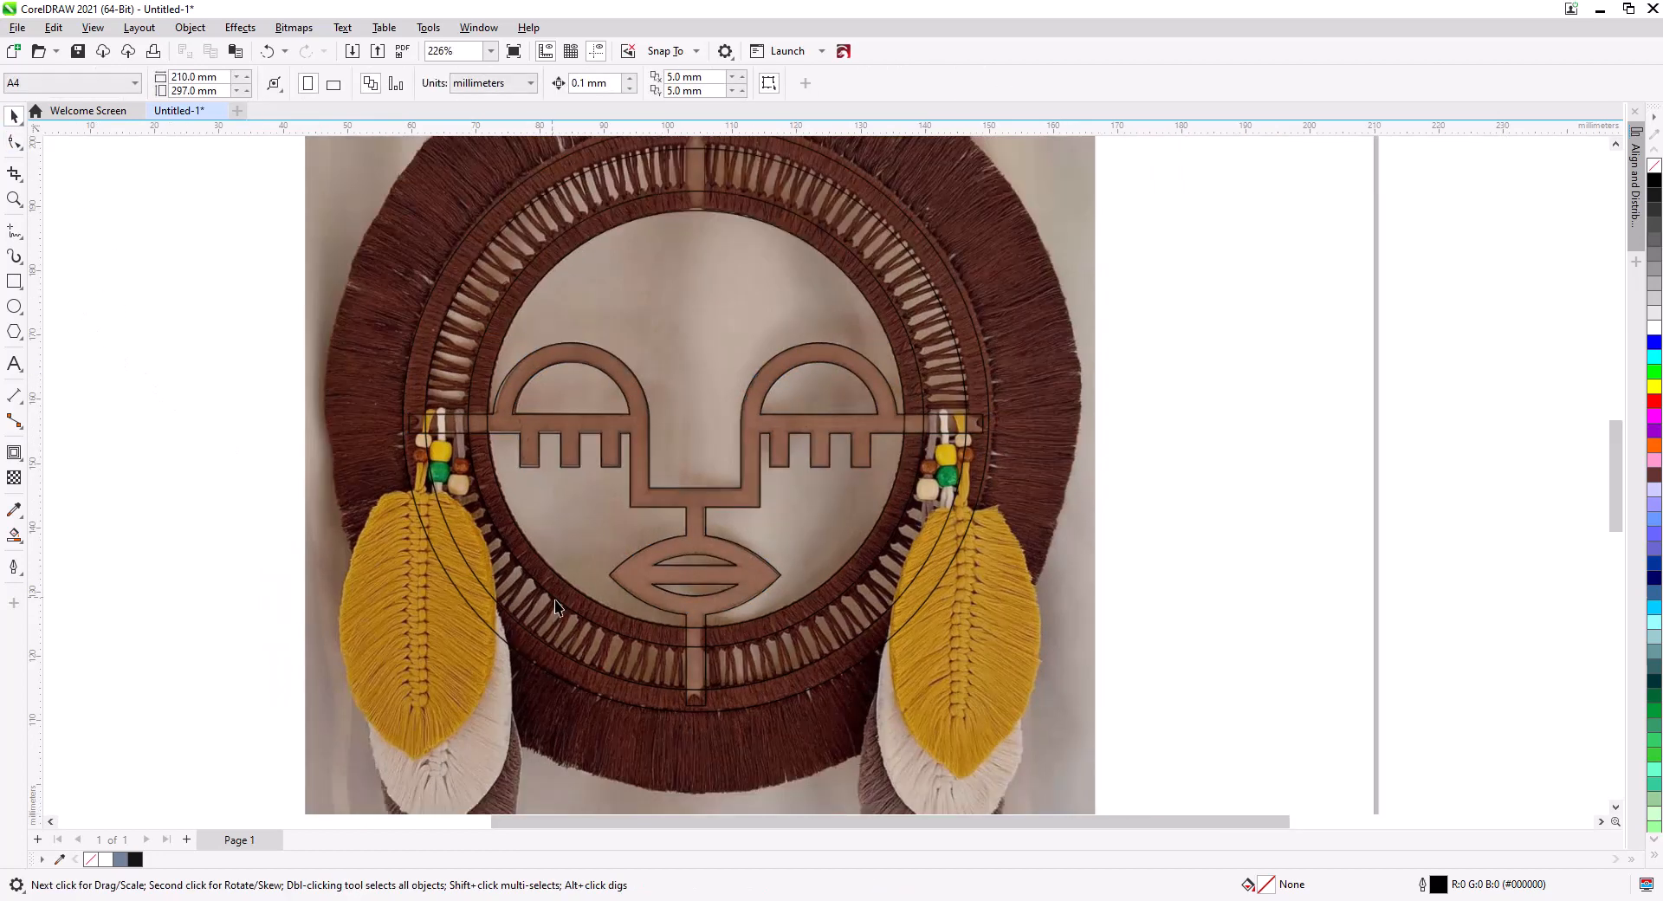
{"action": "left_click_drag", "start_coordinate": [1045, 722], "coordinate": [401, 195]}
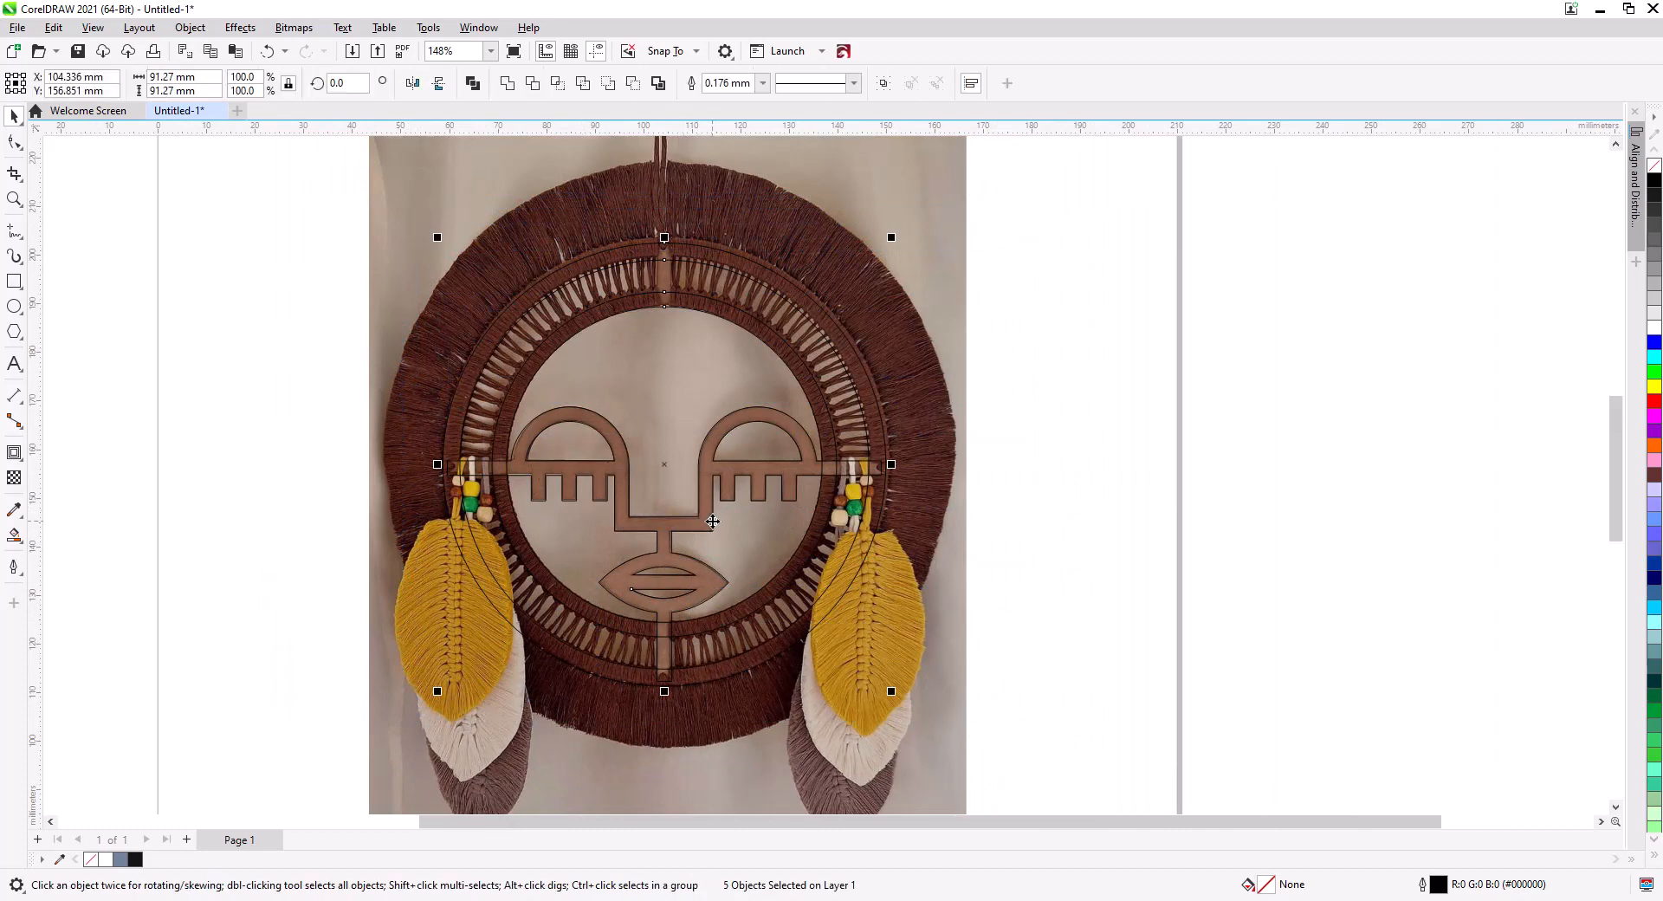
{"action": "key", "text": "ctrl+l"}
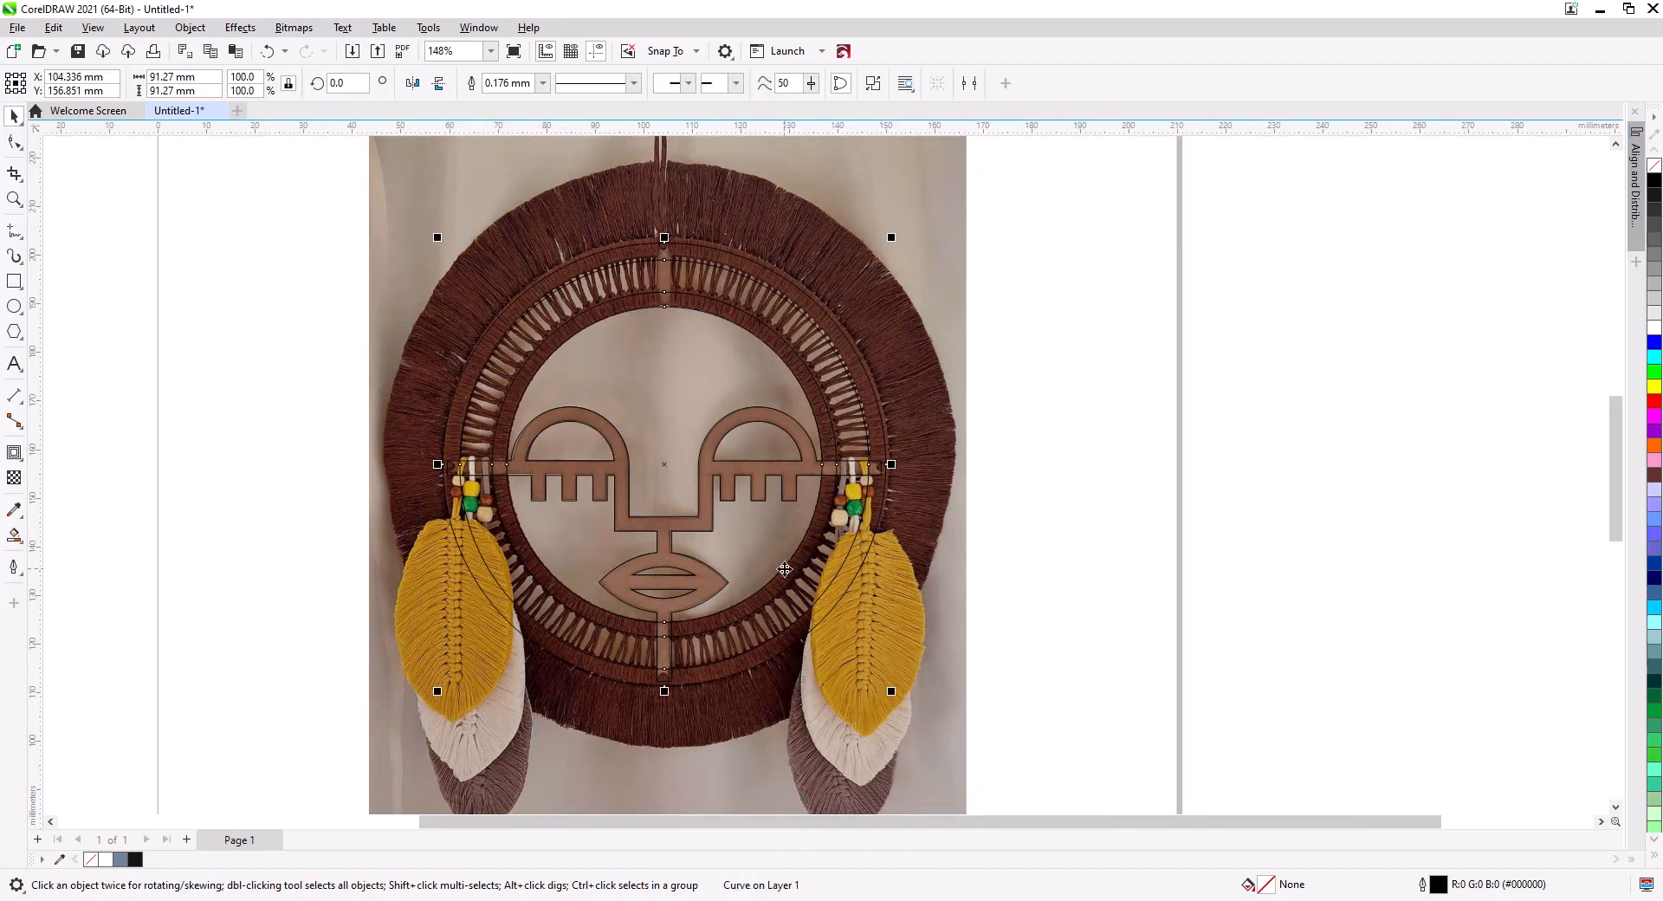
{"action": "left_click", "coordinate": [1654, 403]}
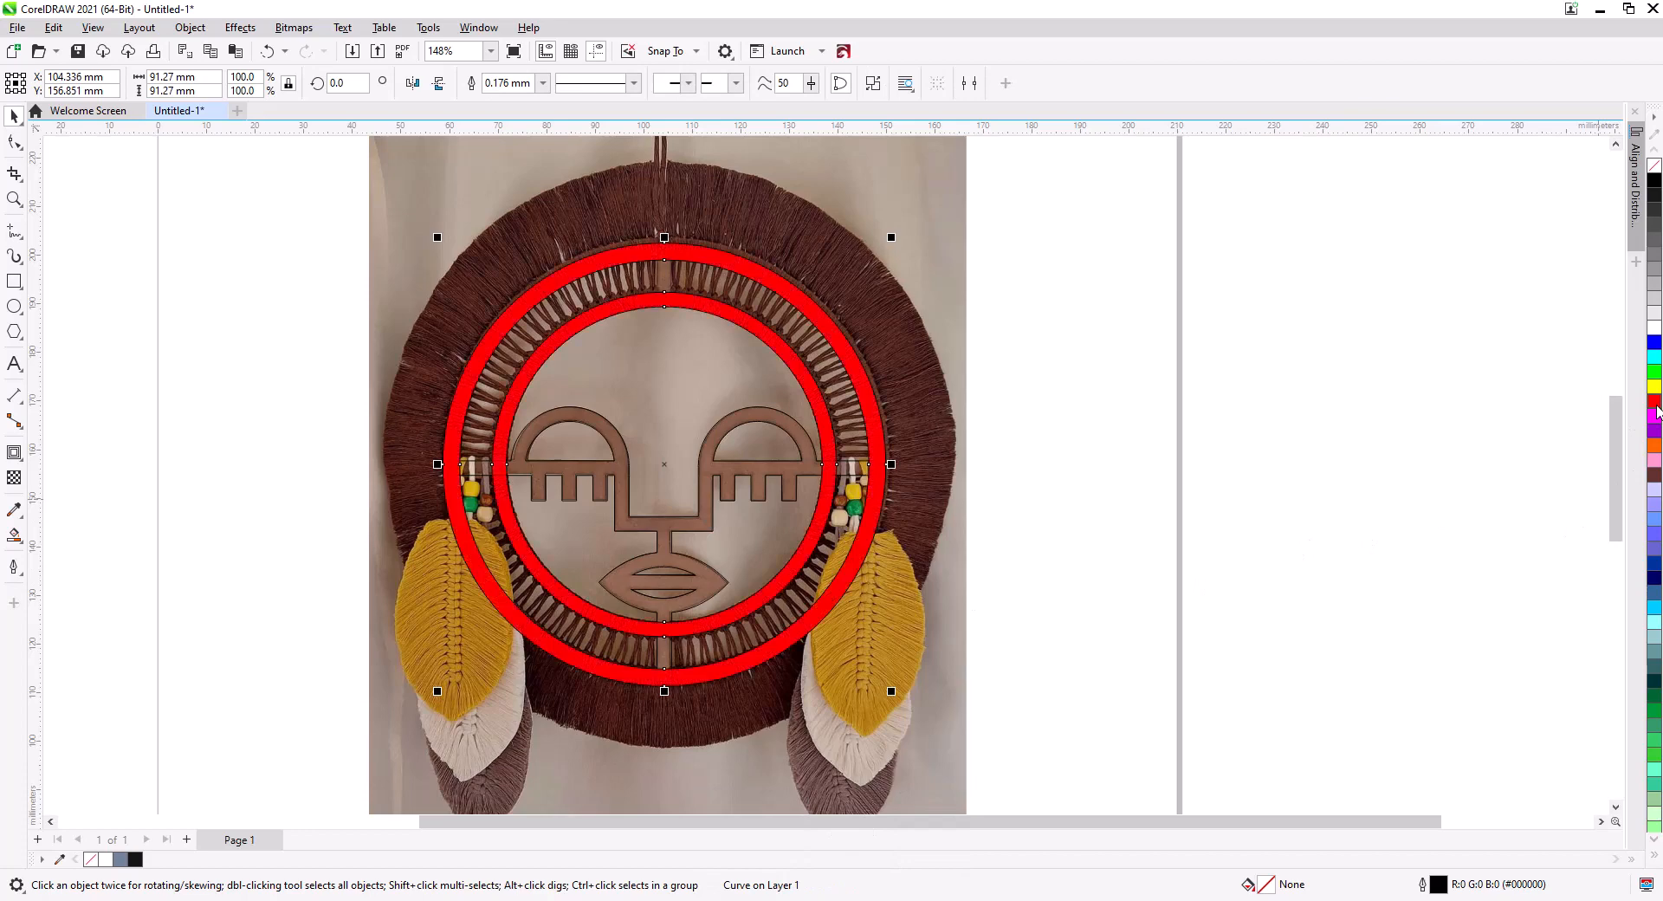
{"action": "left_click", "coordinate": [1151, 539]}
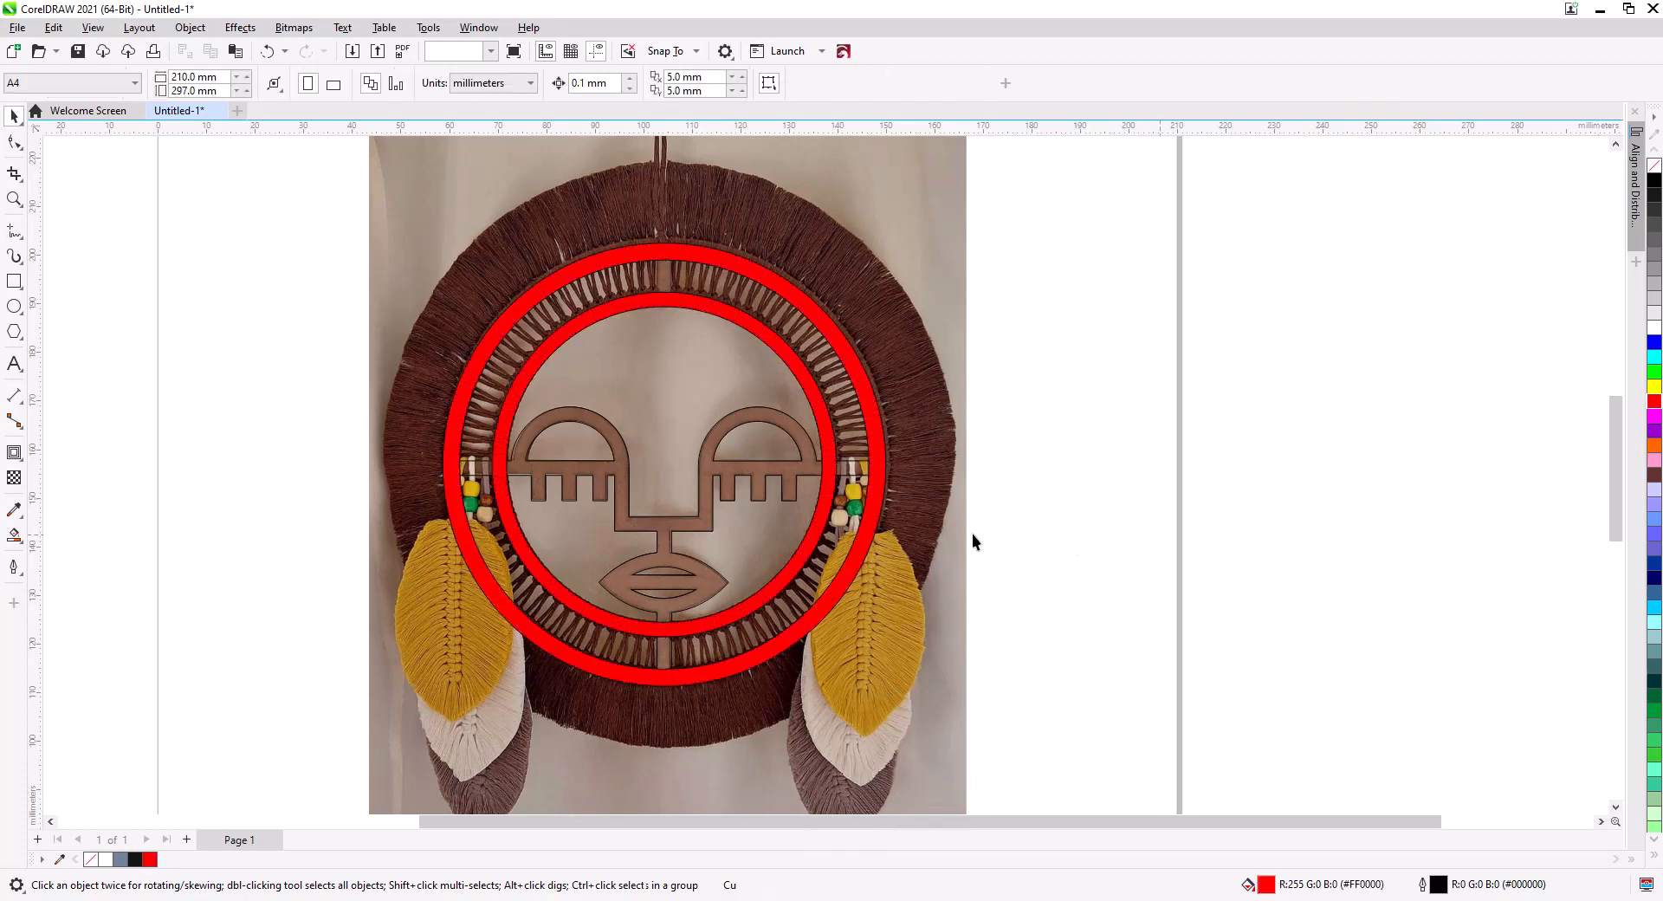
- Weld the face outline to the red rings so they form one shape
{"action": "left_click", "coordinate": [783, 485], "text": "shift"}
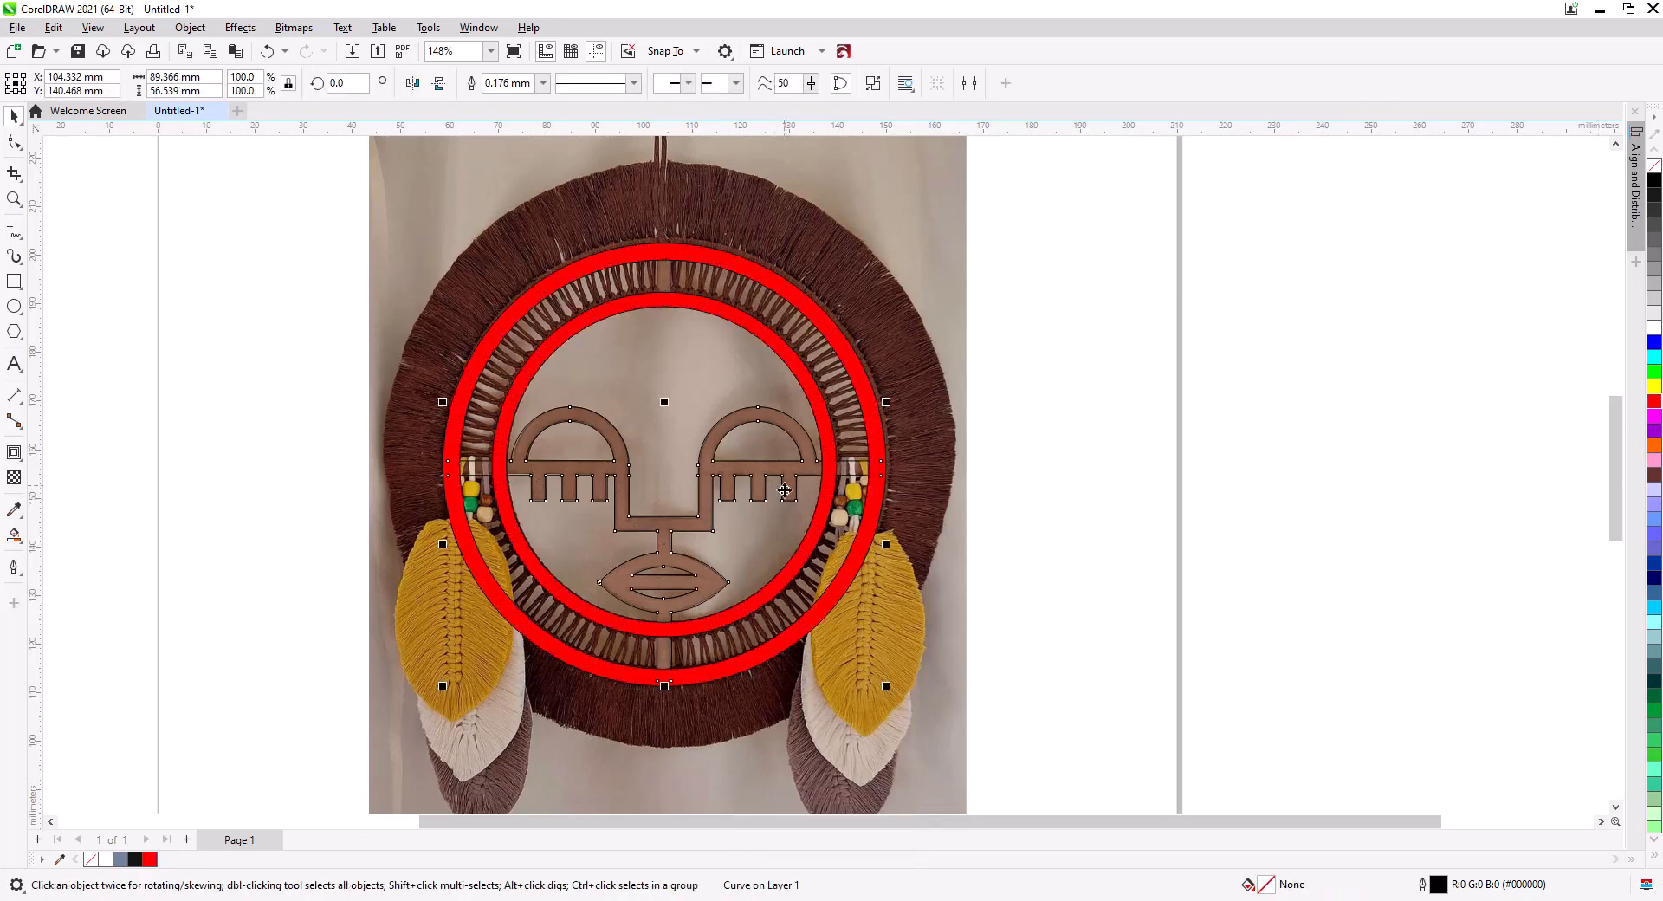
{"action": "key", "text": "w"}
{"action": "left_click", "coordinate": [1025, 639]}
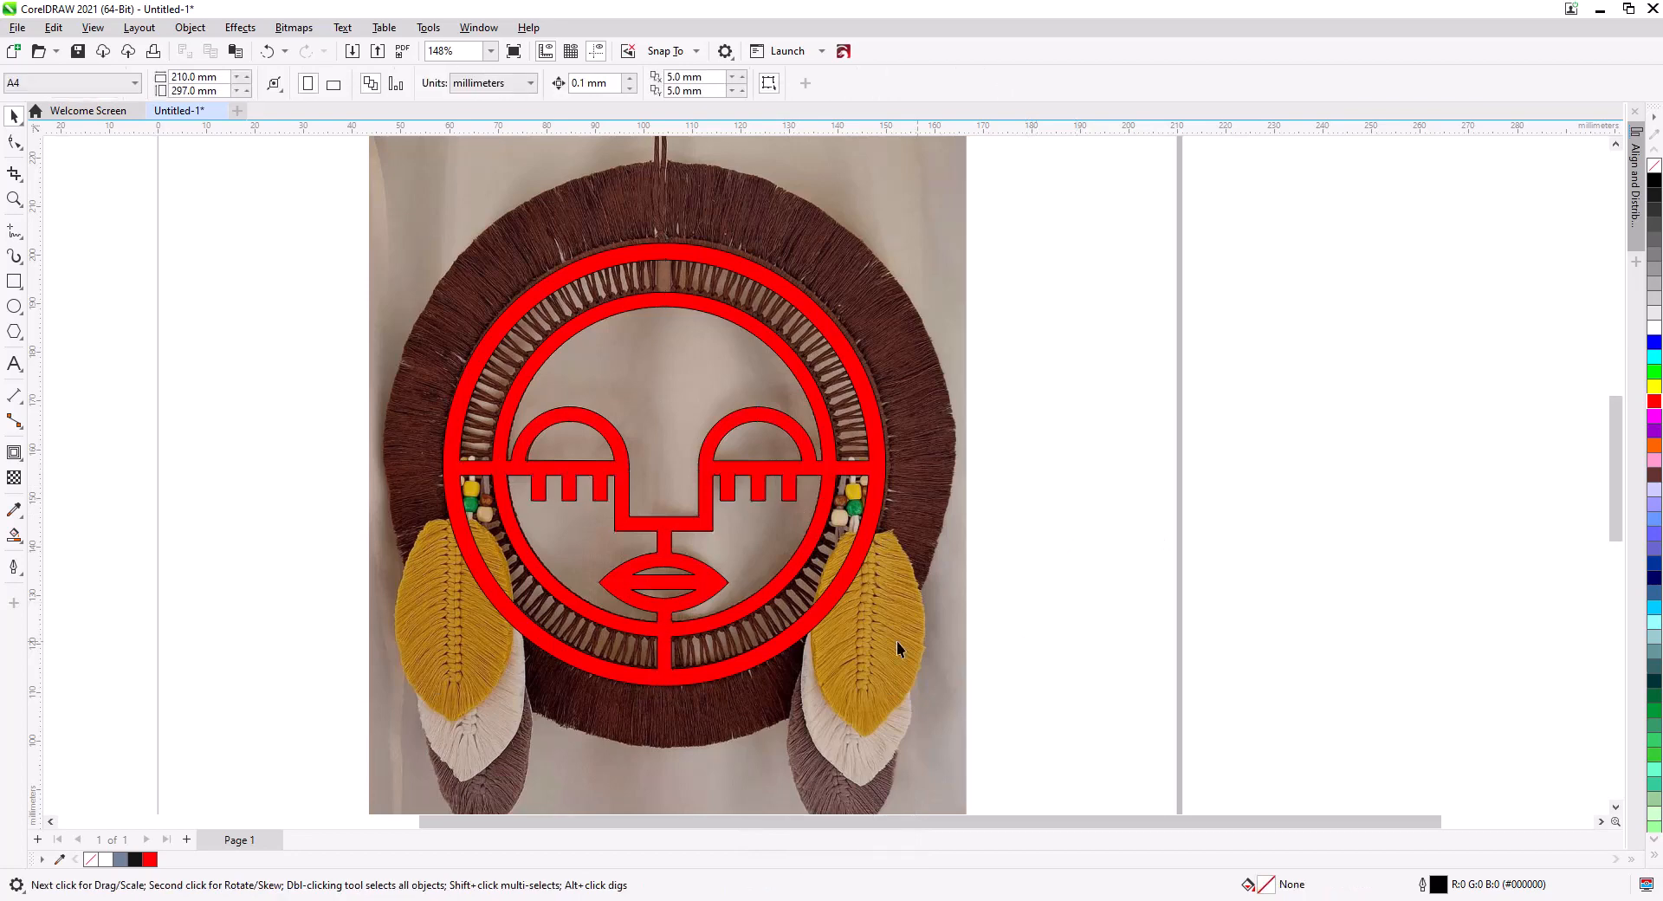
{"action": "scroll", "coordinate": [674, 589], "scroll_direction": "up", "scroll_amount": 5}
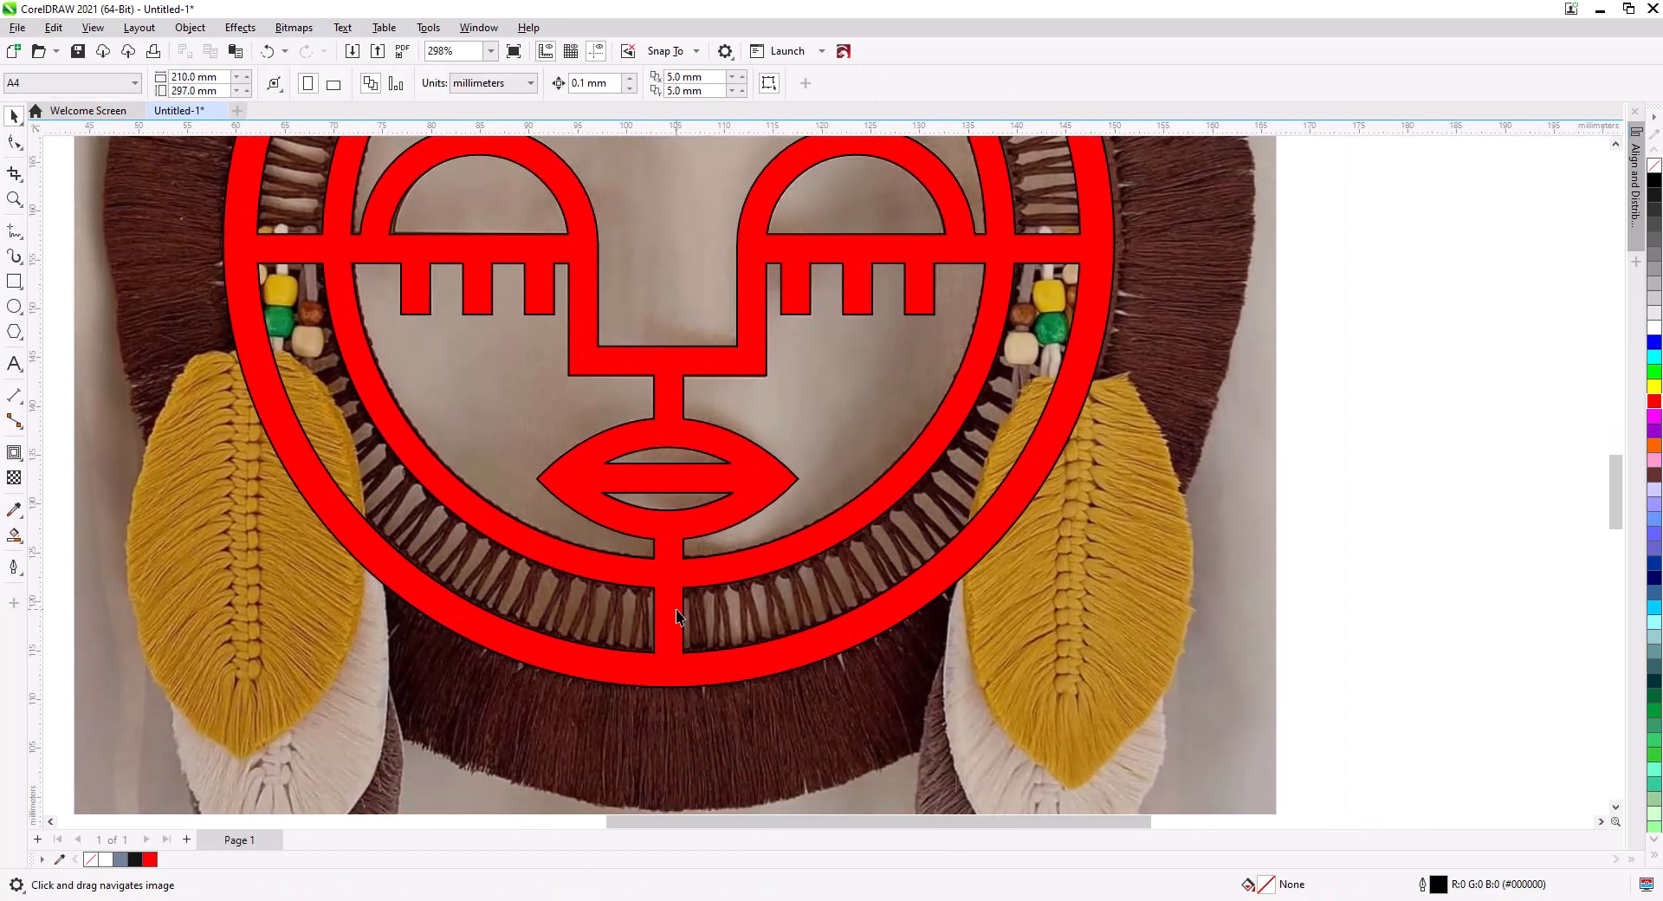
{"action": "scroll", "coordinate": [684, 645], "scroll_direction": "up", "scroll_amount": 6}
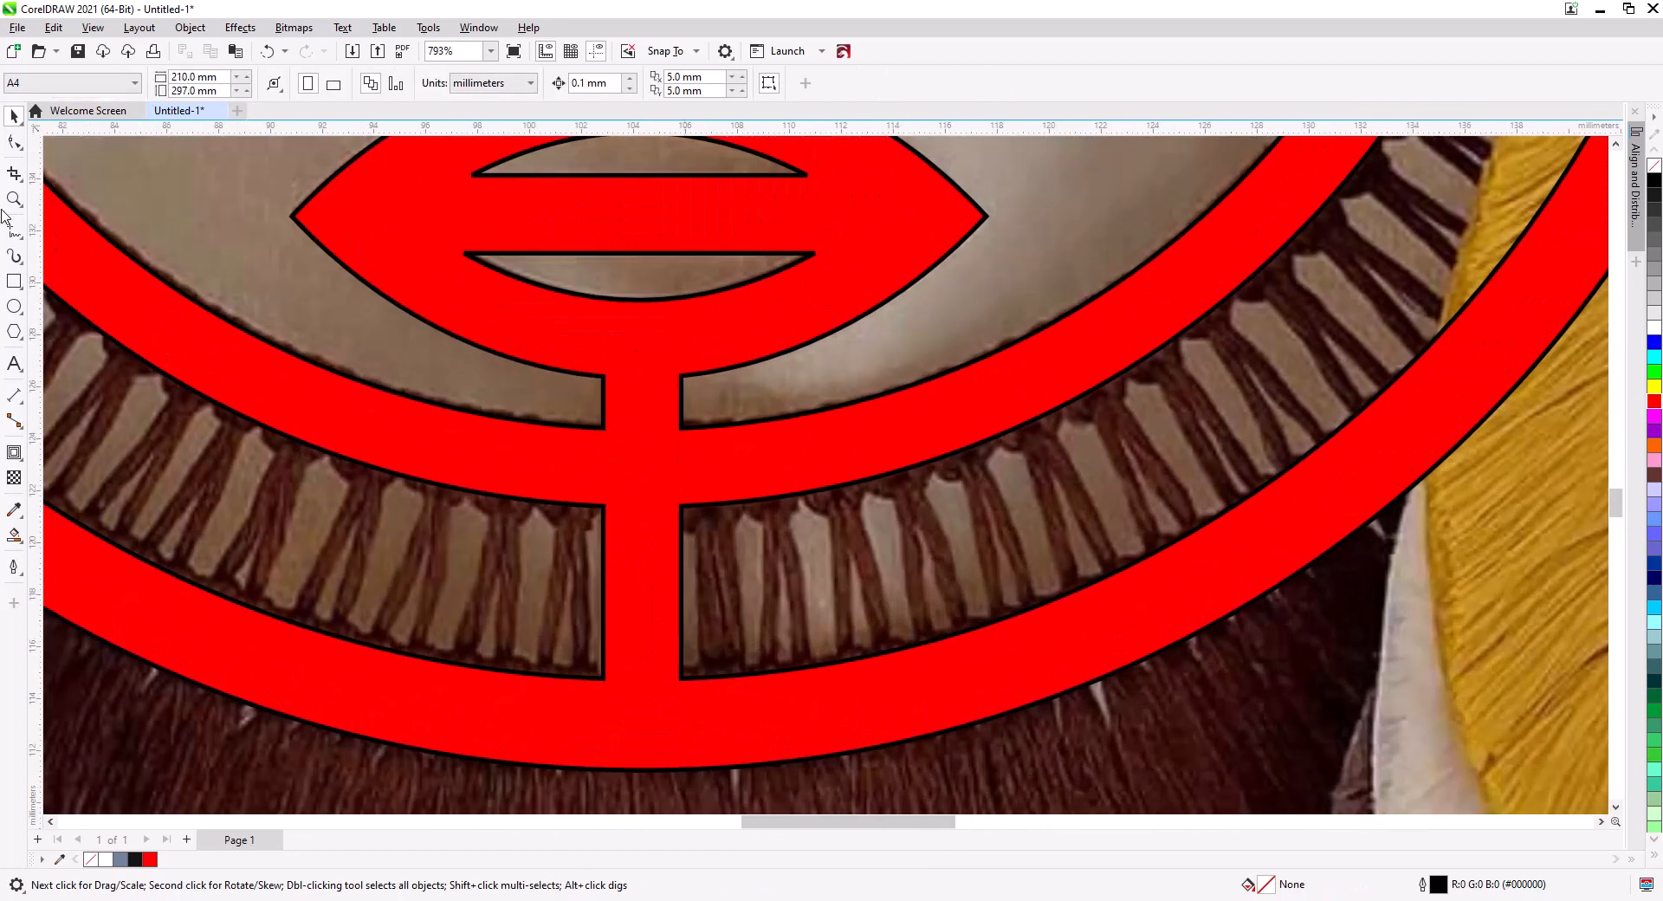
- With object snapping on, draw a rectangle 3 mm wide and about 11 mm high over the bar below the mouth and top-align it with the ring shape
{"action": "left_click", "coordinate": [15, 281]}
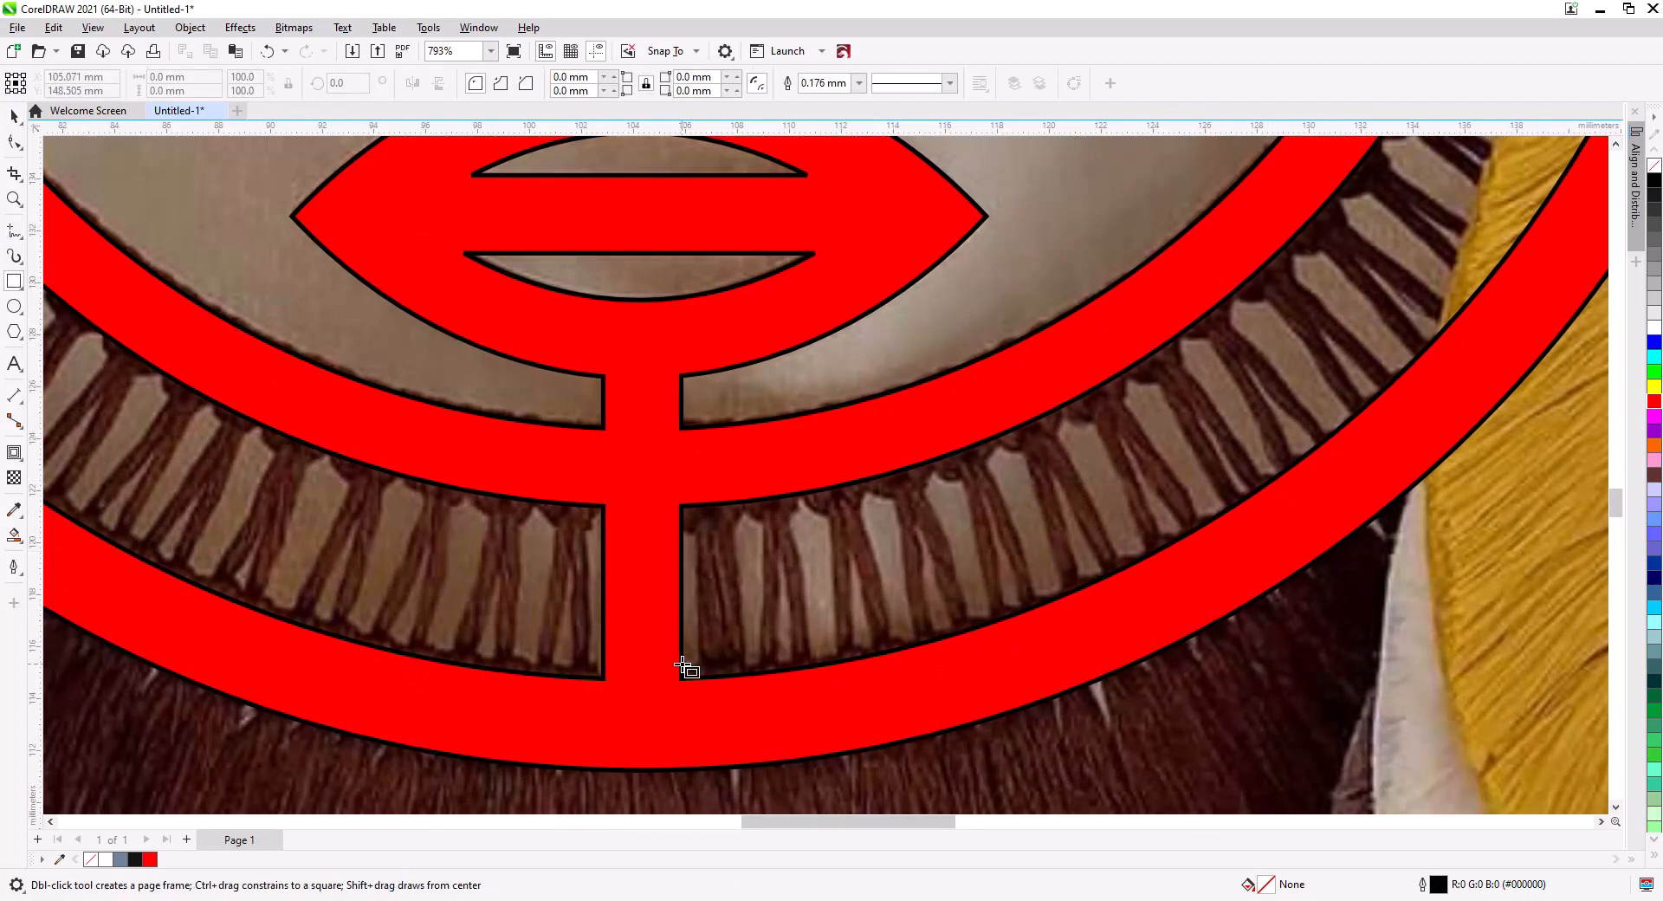
{"action": "left_click", "coordinate": [665, 51]}
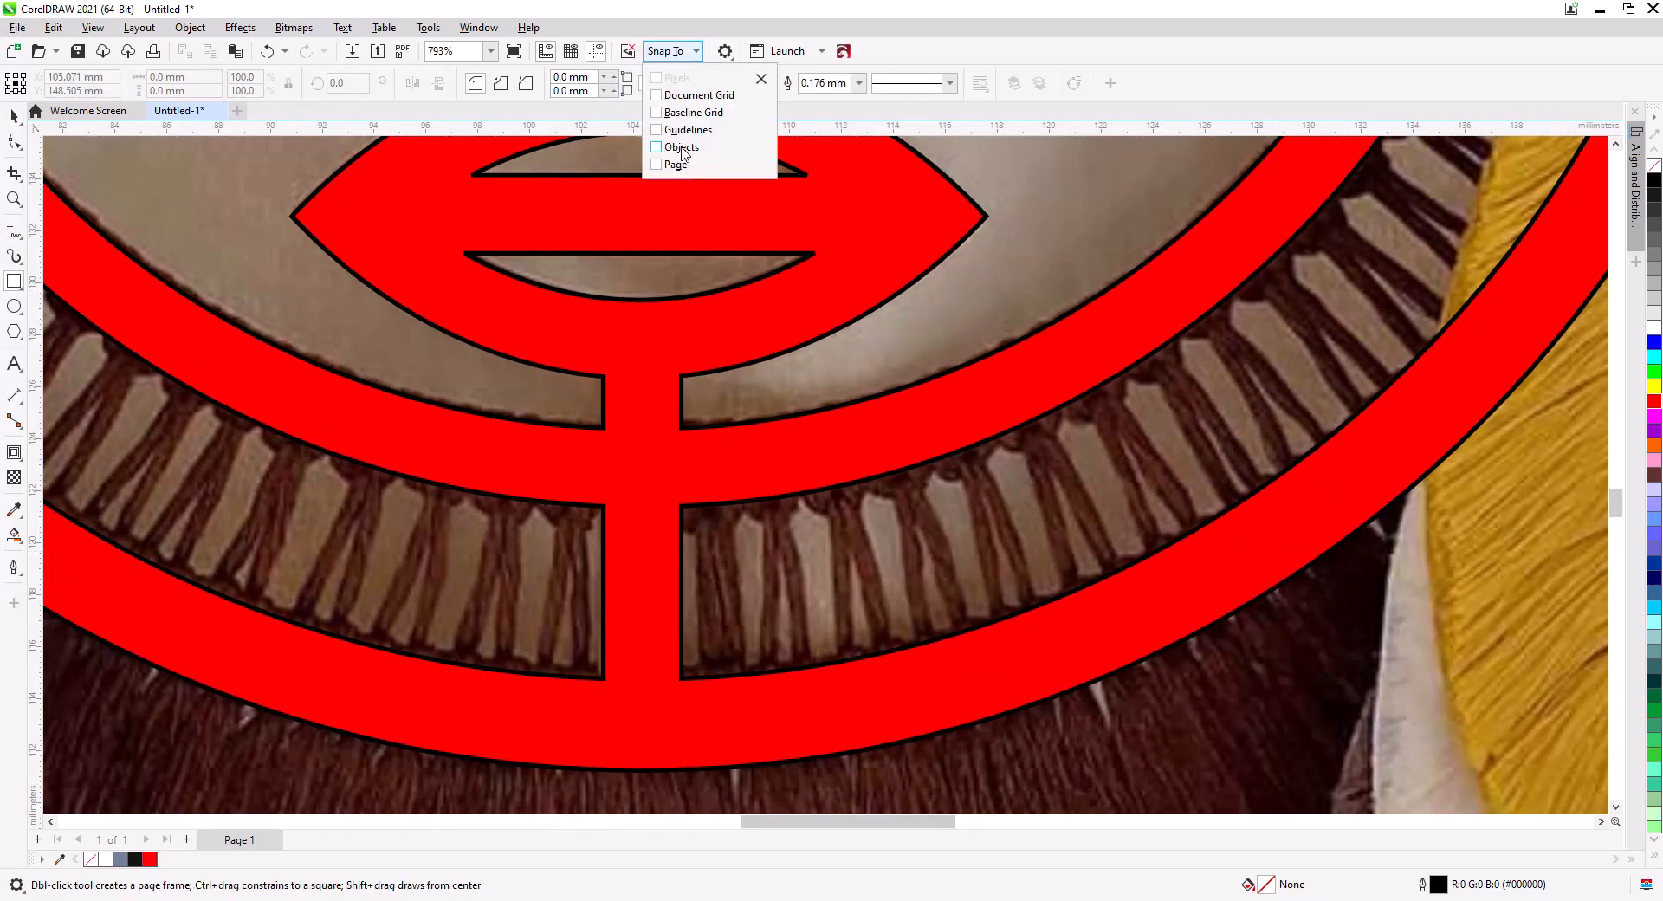
{"action": "left_click", "coordinate": [728, 426]}
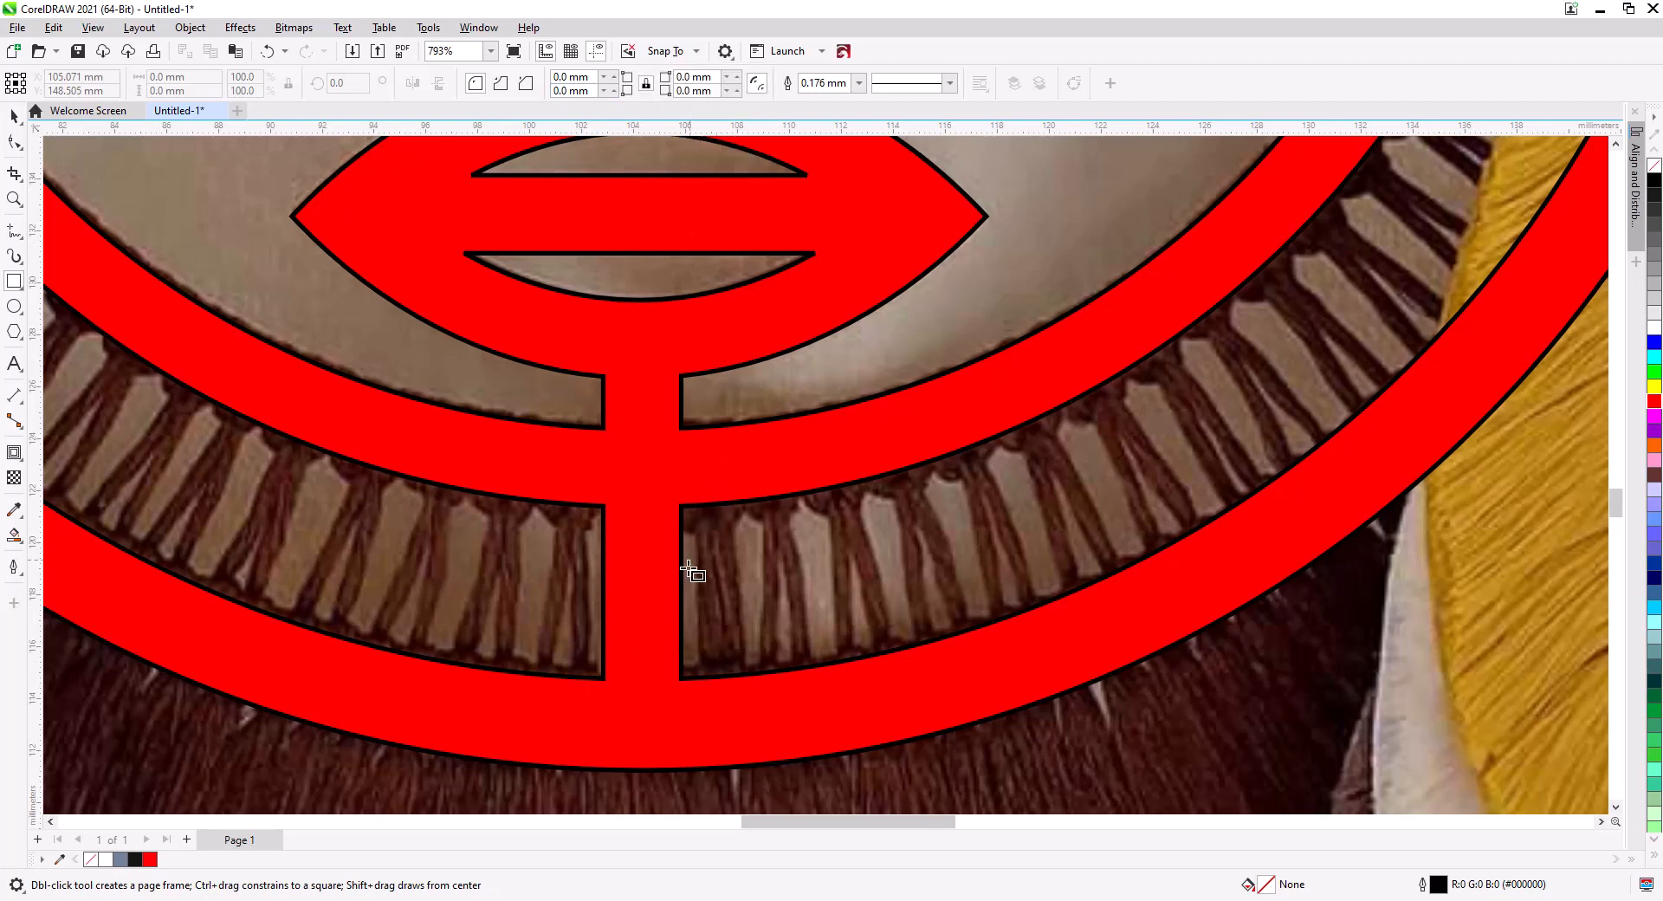
{"action": "mouse_move", "coordinate": [681, 651]}
{"action": "left_mouse_down"}
{"action": "mouse_move", "coordinate": [603, 545]}
{"action": "mouse_move", "coordinate": [642, 362]}
{"action": "left_mouse_up"}
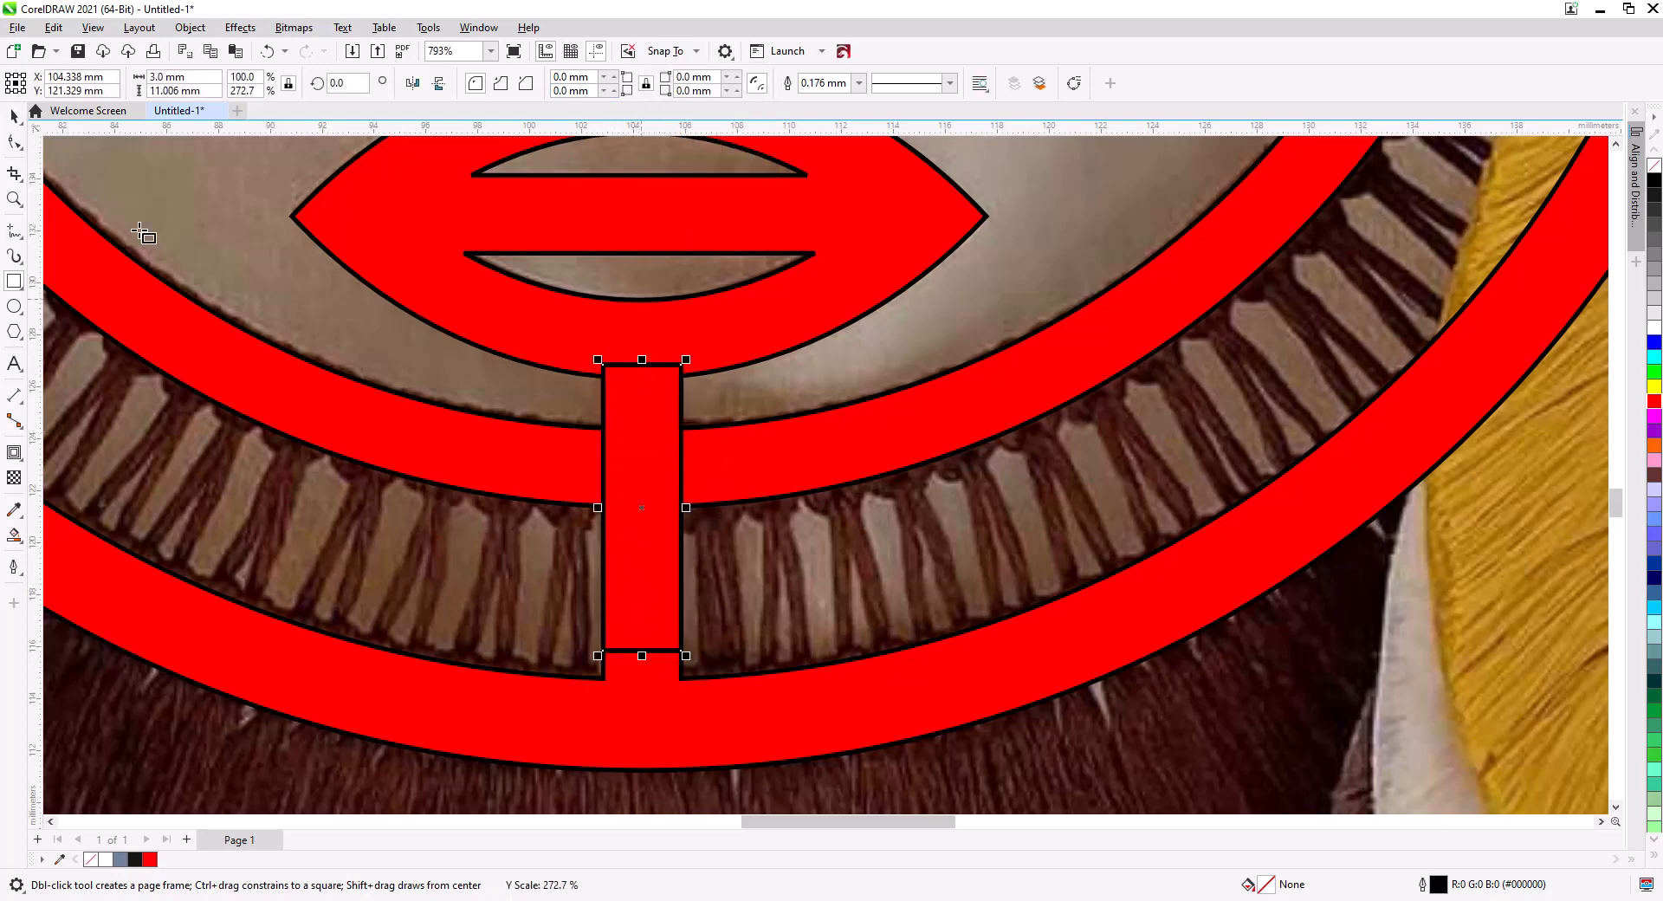
{"action": "key", "text": "space"}
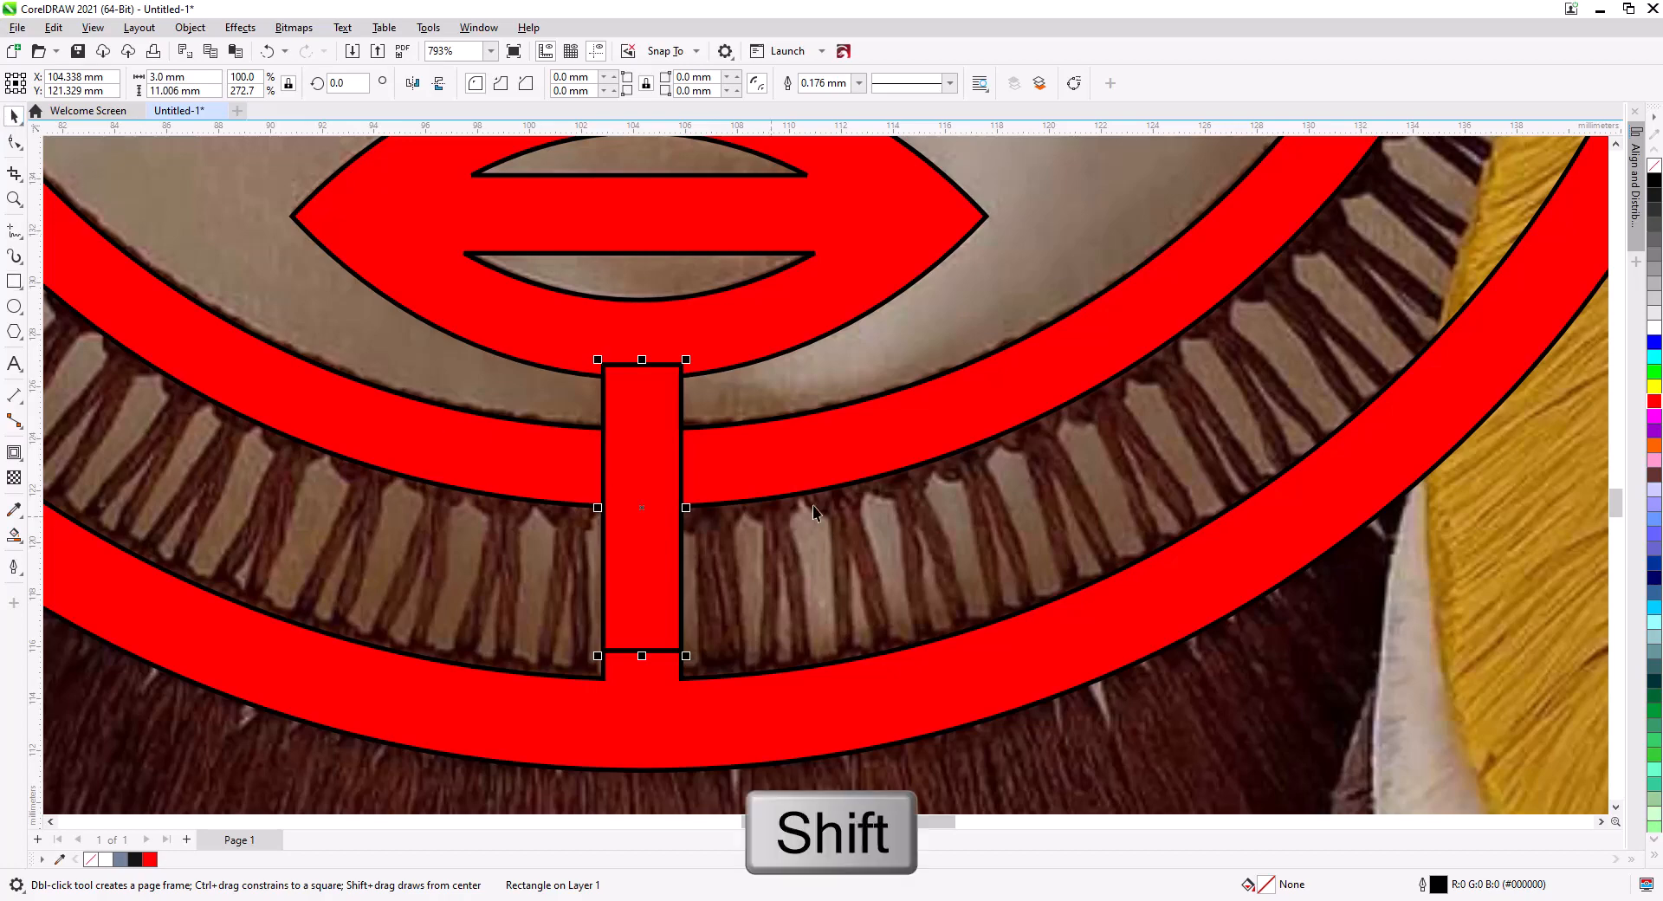
{"action": "left_click", "coordinate": [779, 468], "text": "shift"}
{"action": "key", "text": "t"}
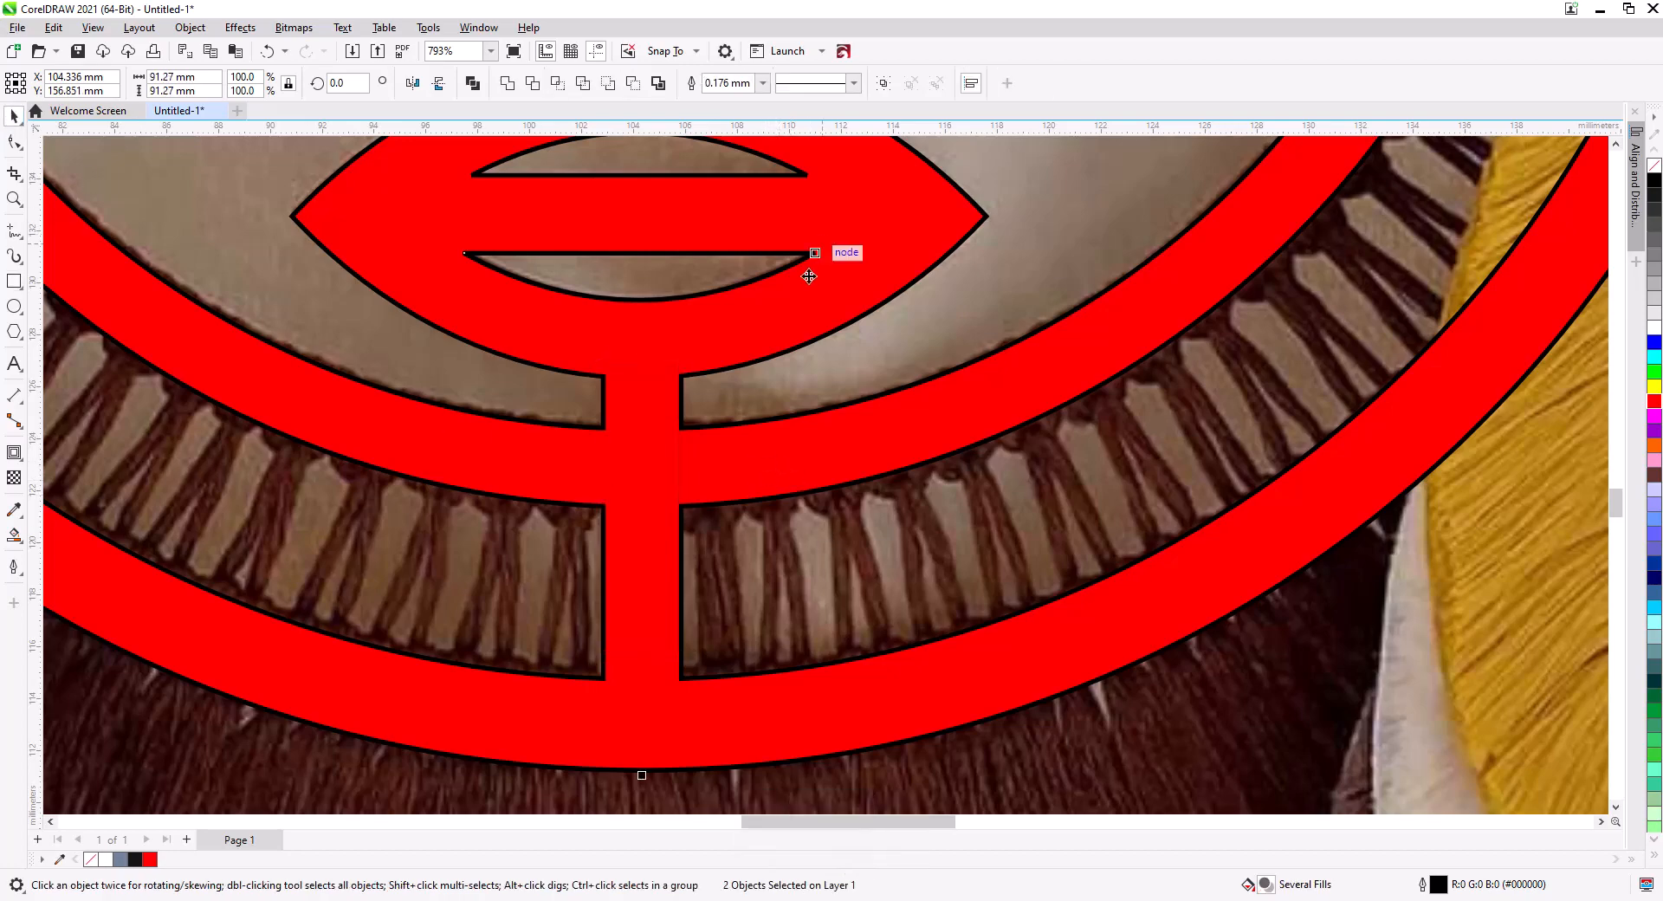
- Move the rectangle slightly down so it overlaps both rings above the forehead and weld it to the face and rings
{"action": "scroll", "coordinate": [789, 359], "scroll_direction": "down", "scroll_amount": 2}
{"action": "left_click_drag", "start_coordinate": [800, 280], "coordinate": [809, 730]}
{"action": "scroll", "coordinate": [819, 400], "scroll_direction": "down", "scroll_amount": 5}
{"action": "left_click_drag", "start_coordinate": [806, 249], "coordinate": [809, 646]}
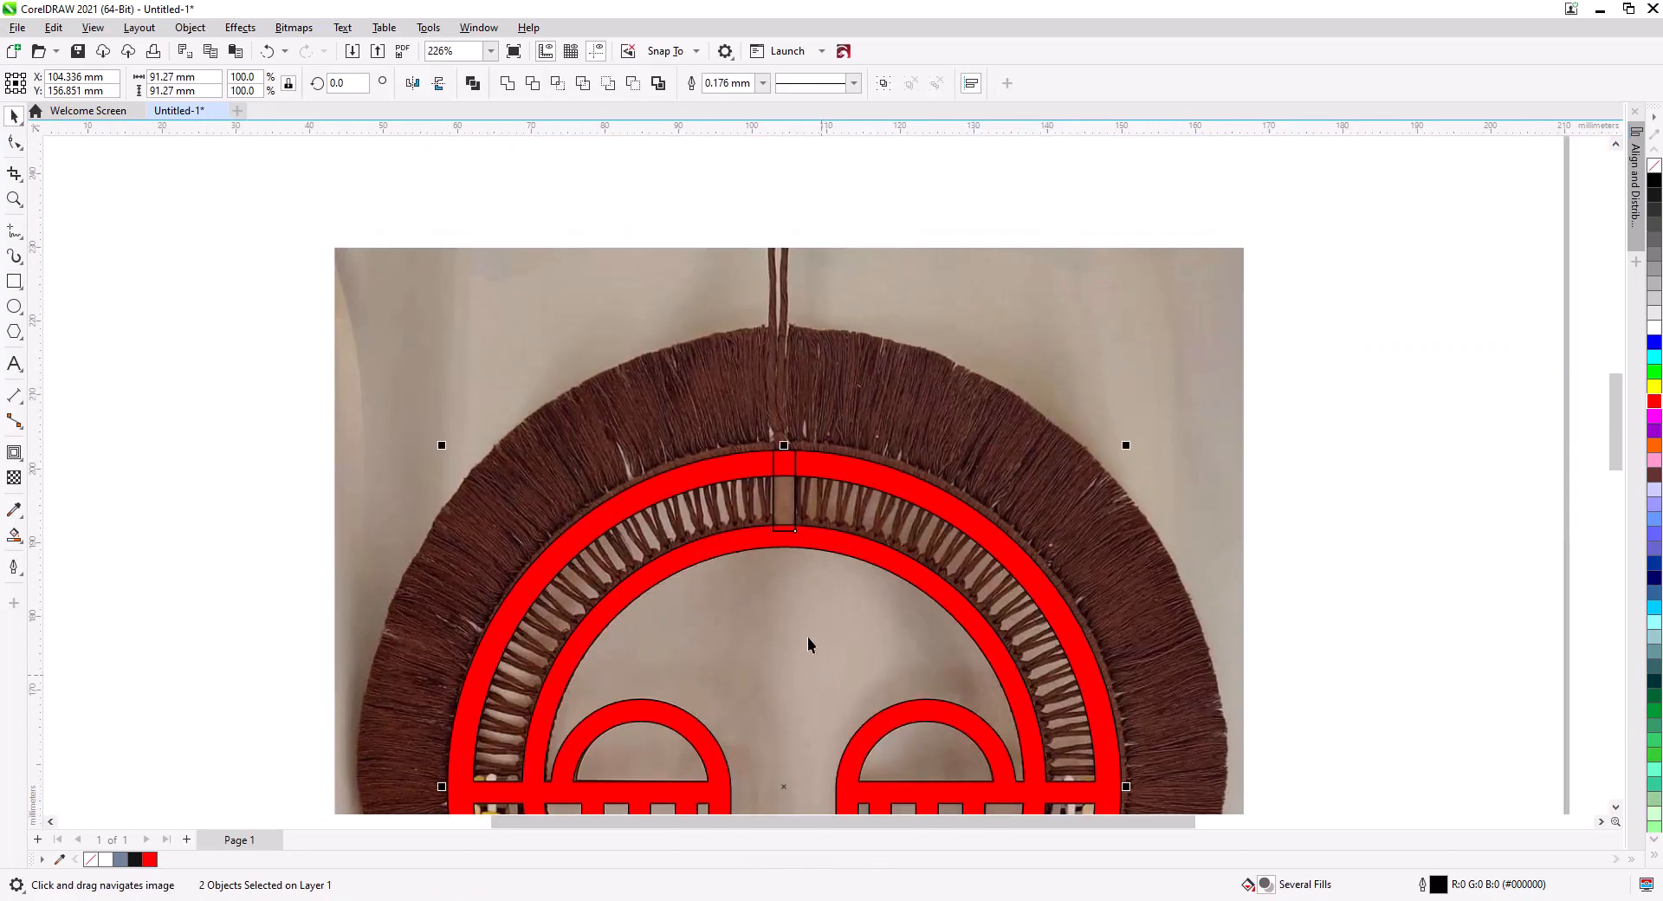
{"action": "scroll", "coordinate": [789, 544], "scroll_direction": "up", "scroll_amount": 7}
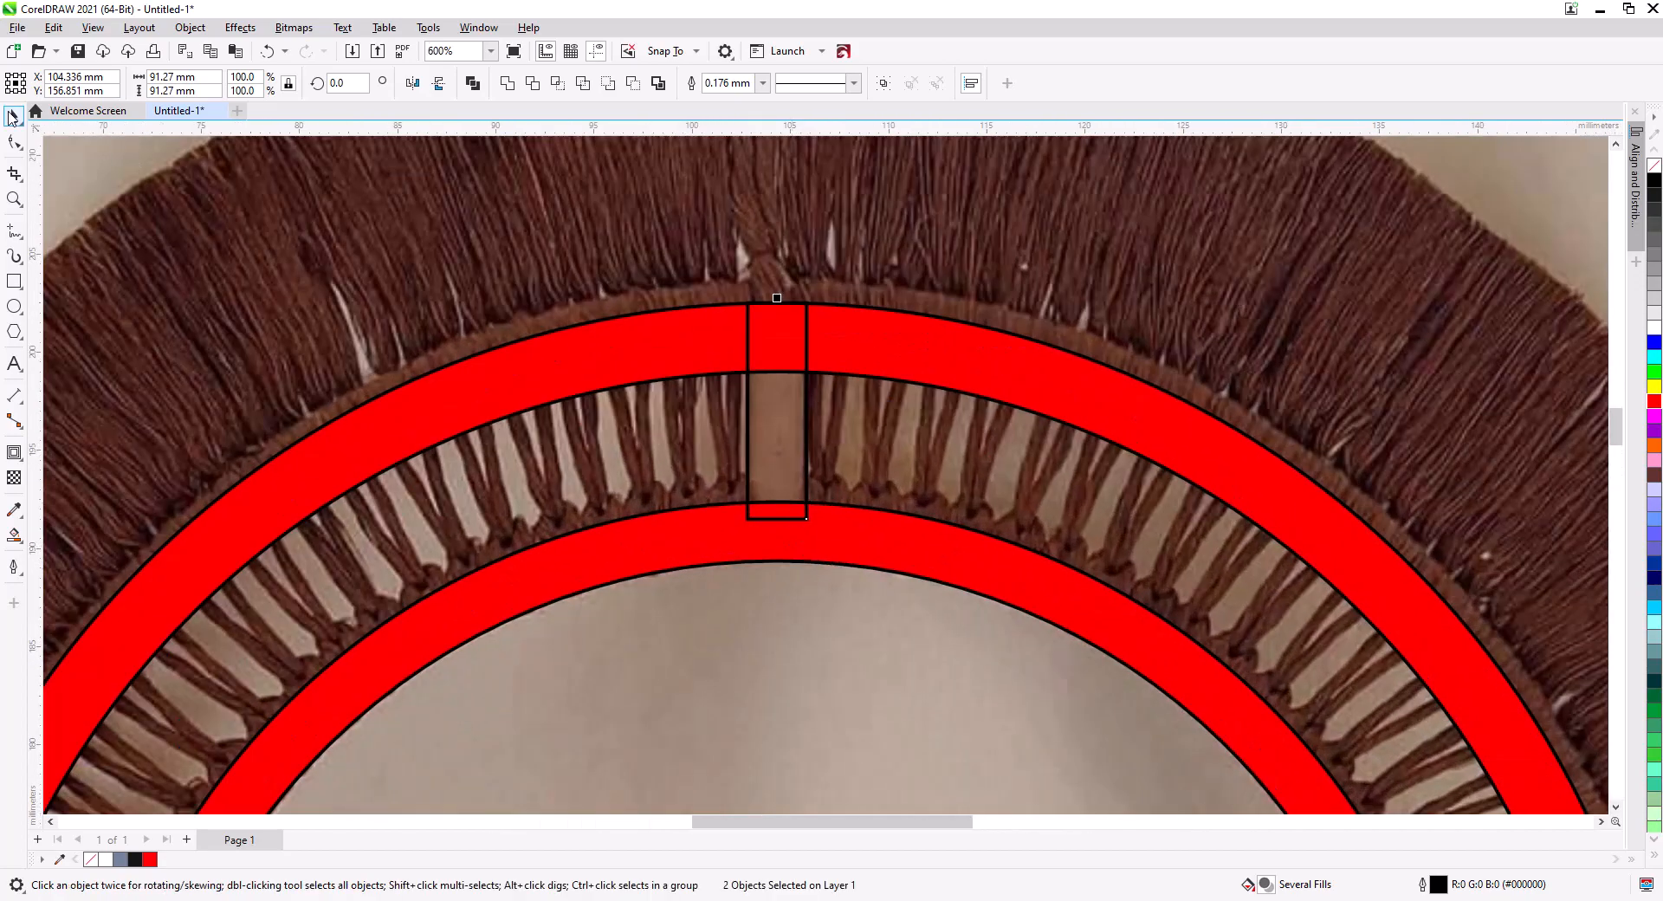
{"action": "key", "text": "ctrl+z"}
{"action": "left_click_drag", "start_coordinate": [806, 461], "coordinate": [808, 478]}
{"action": "left_click", "coordinate": [879, 543], "text": "shift"}
{"action": "key", "text": "w"}
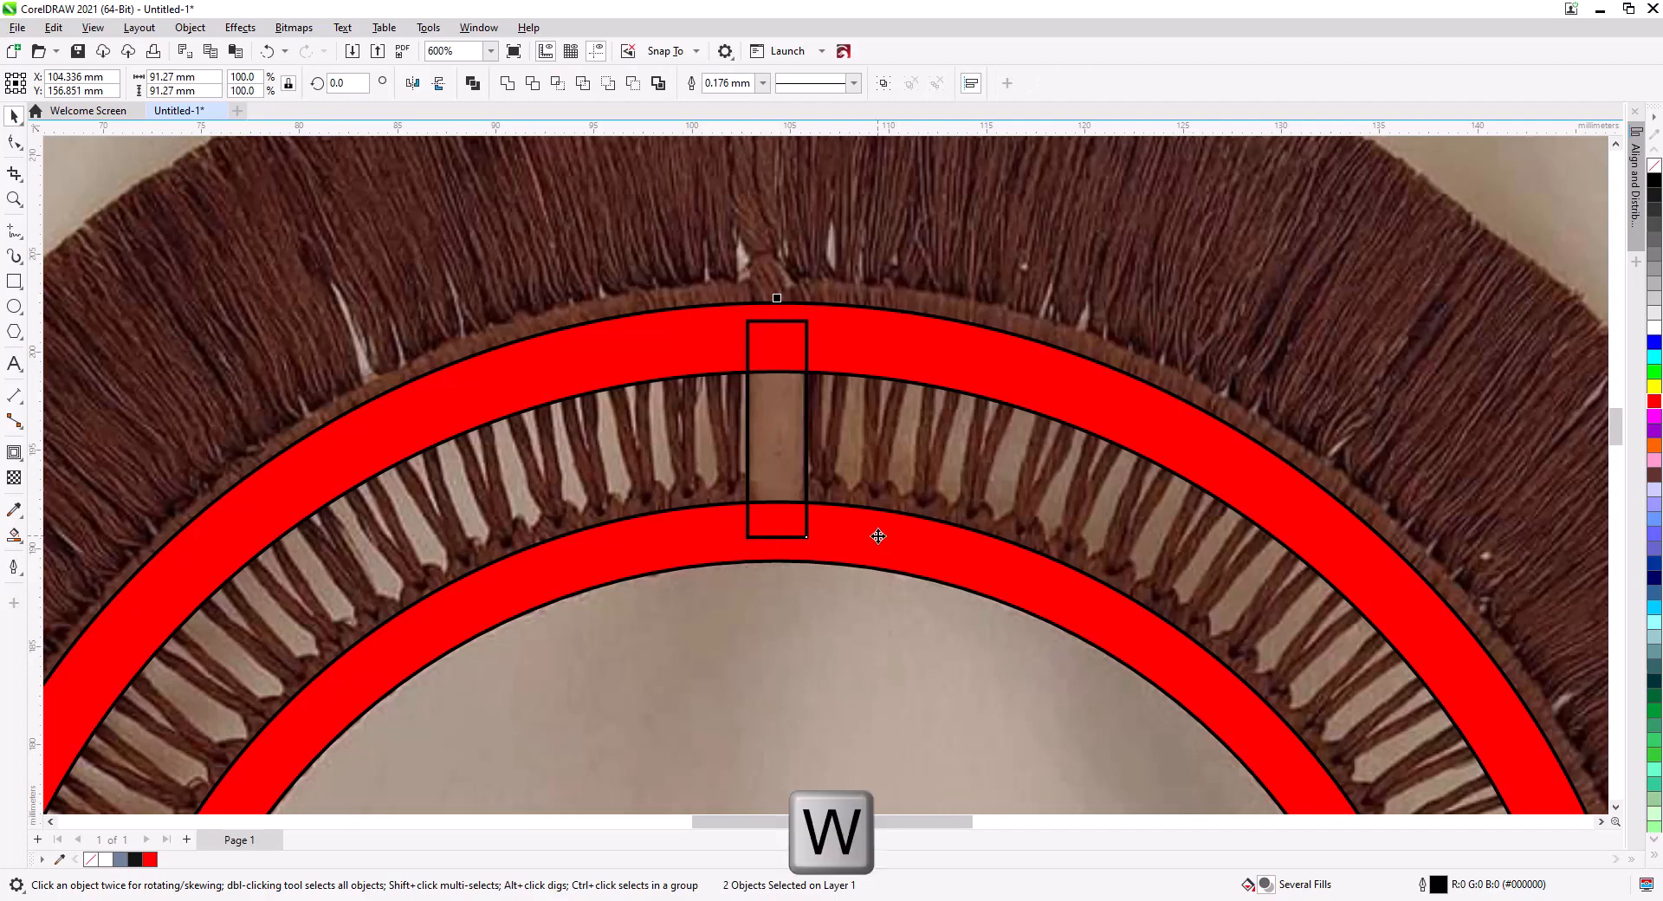
- Remove the red fill from the welded face and ring shape, keeping its black outline
{"action": "scroll", "coordinate": [878, 536], "scroll_direction": "down", "scroll_amount": 3}
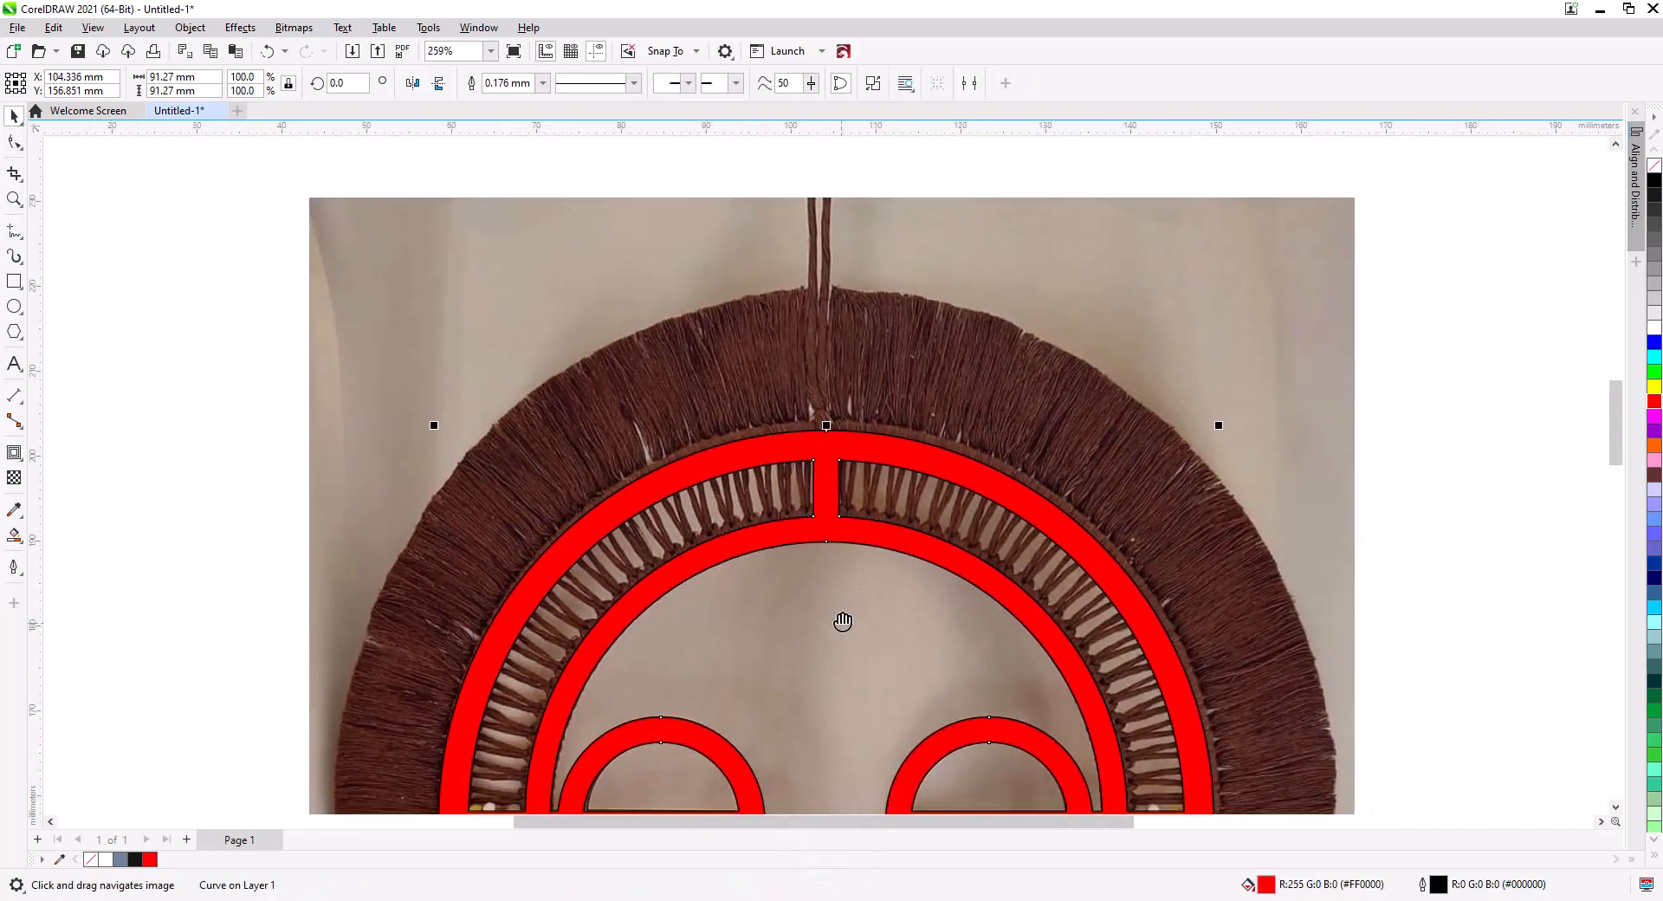
{"action": "left_click_drag", "start_coordinate": [843, 623], "coordinate": [827, 312]}
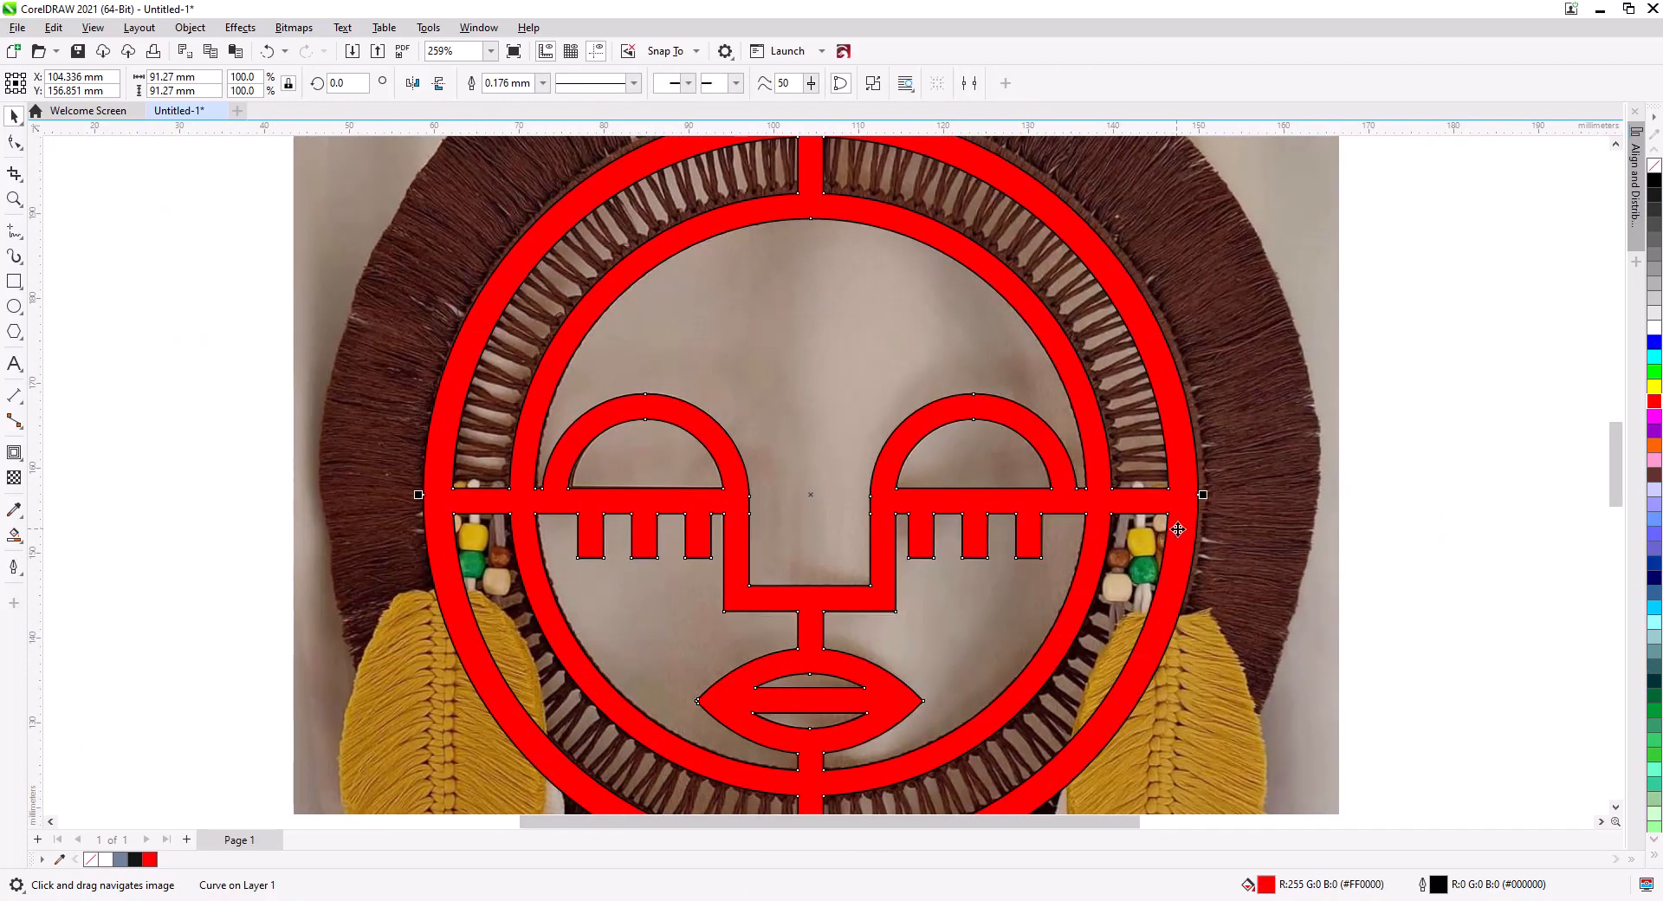
{"action": "left_click", "coordinate": [1653, 165]}
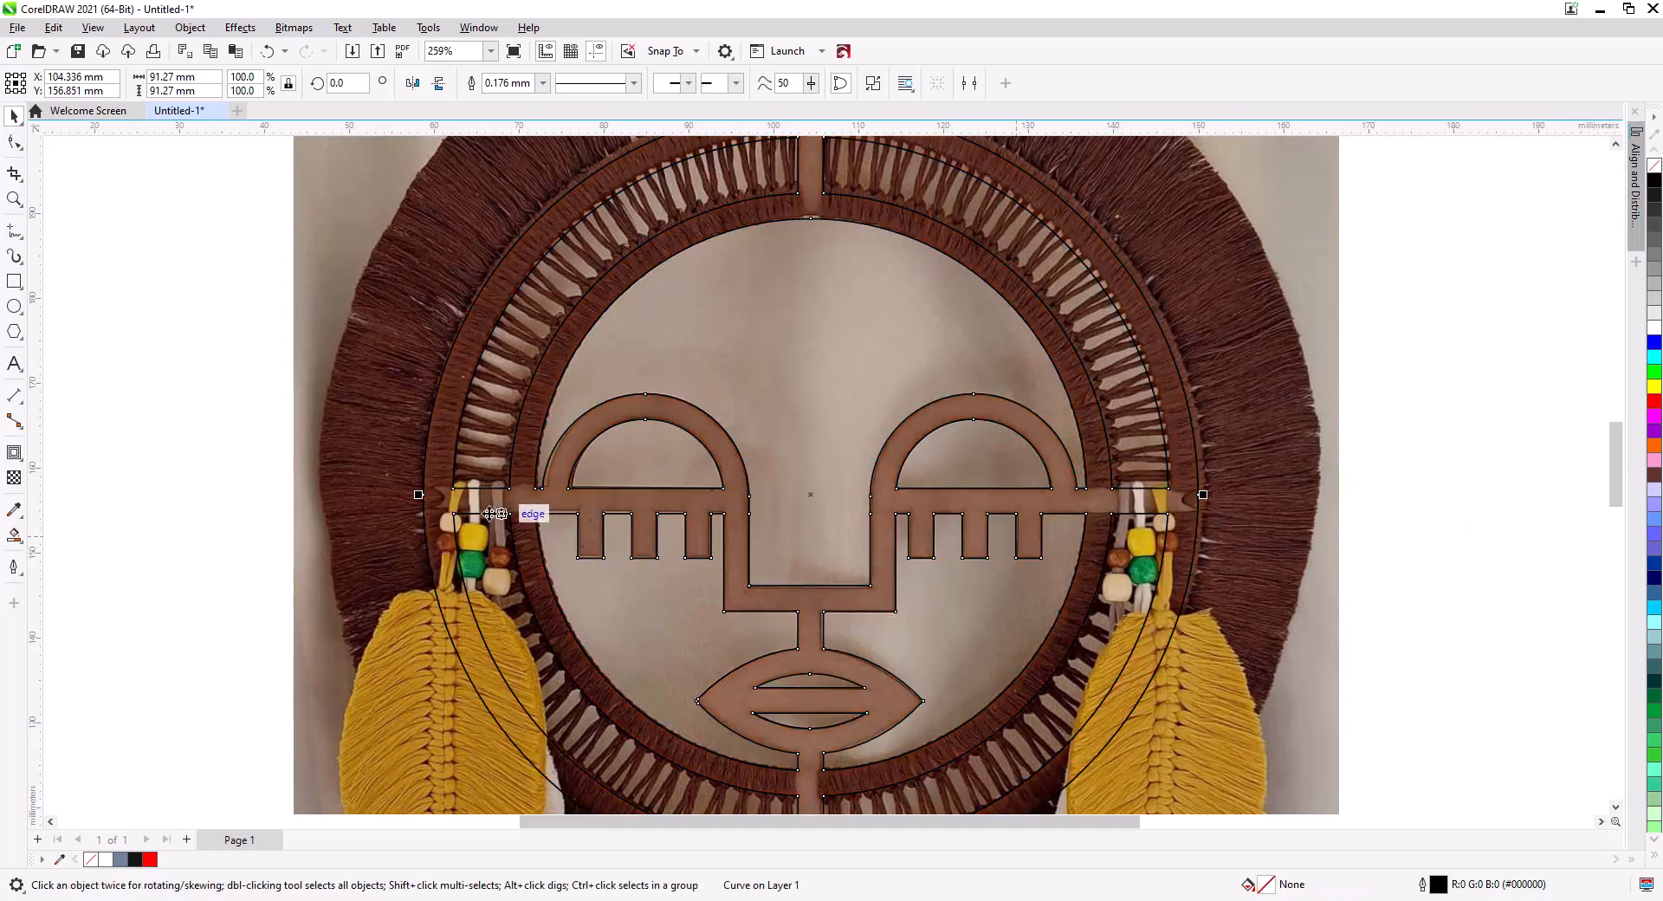
- Draw a circle about 2.1 mm in diameter over the hole at the left end of the eye bar
{"action": "scroll", "coordinate": [436, 520], "scroll_direction": "up", "scroll_amount": 5}
{"action": "scroll", "coordinate": [439, 523], "scroll_direction": "up", "scroll_amount": 2}
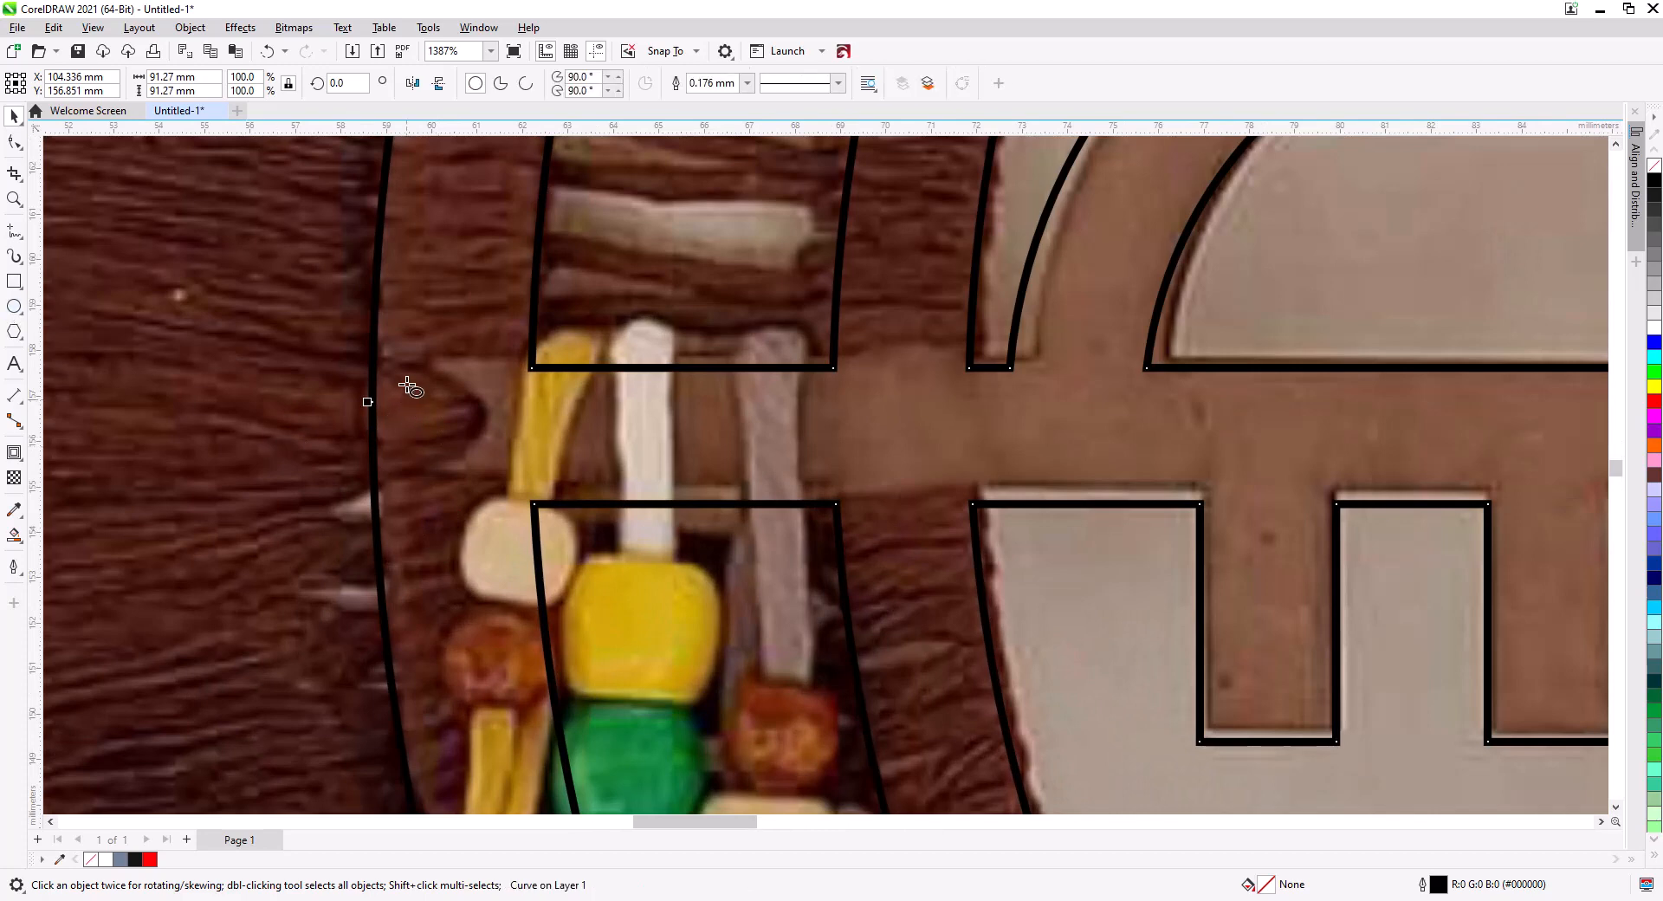
{"action": "left_click_drag", "start_coordinate": [402, 381], "coordinate": [499, 474]}
{"action": "key", "text": "space"}
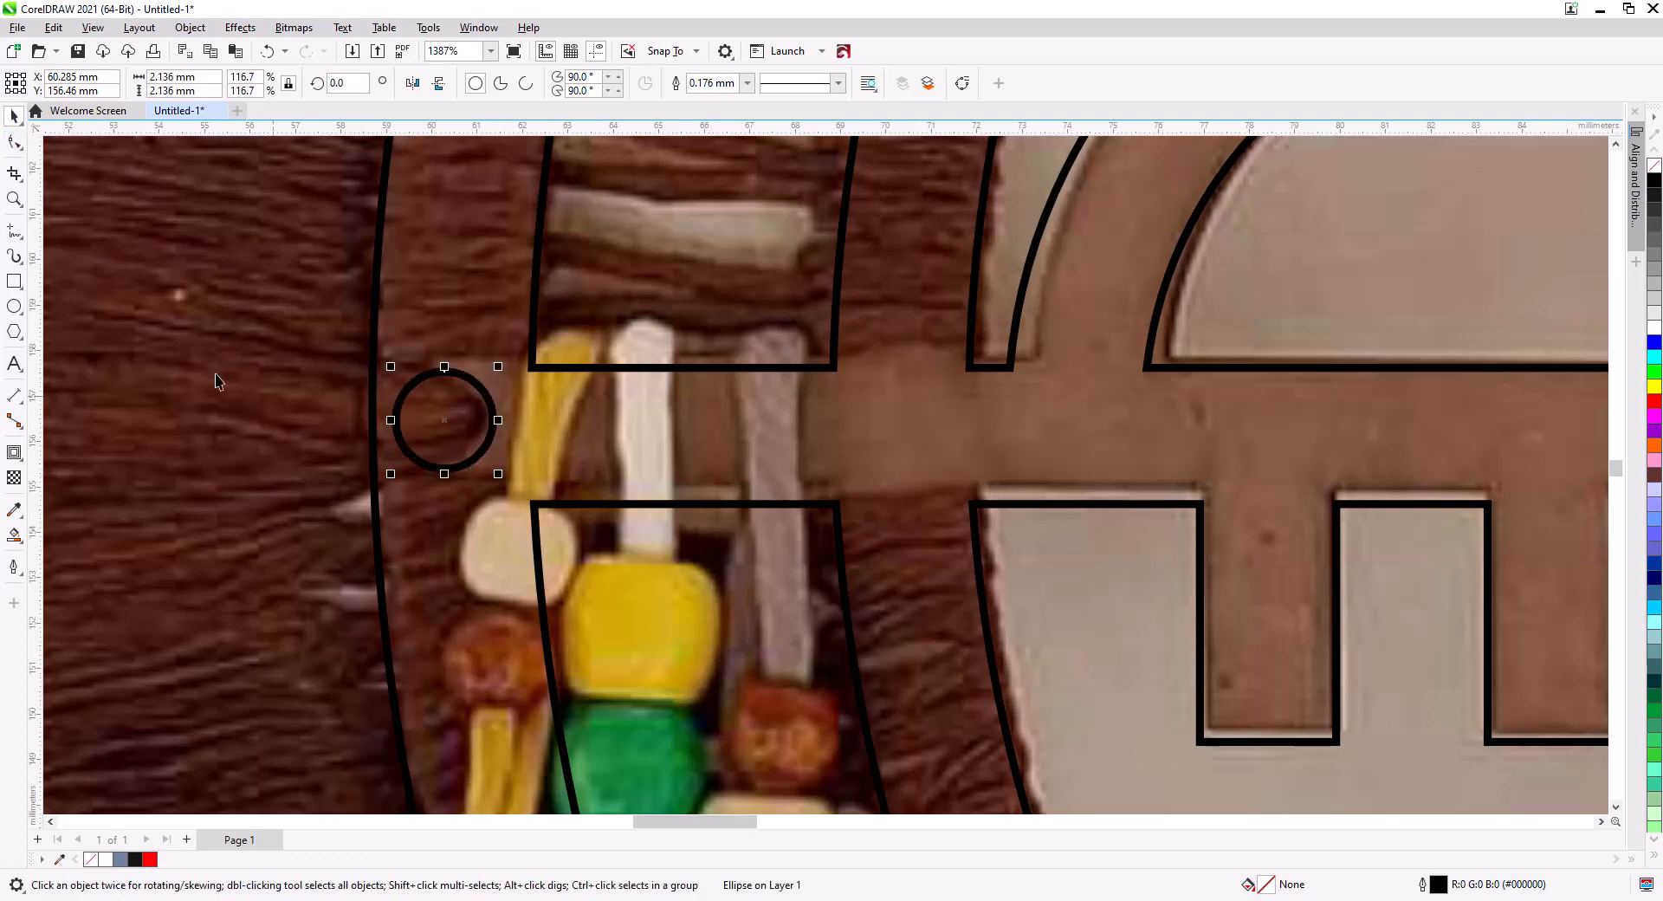
- Draw a helper rectangle about 3.5 × 2.2 mm across the outer ring's left band and center the circle horizontally on it
{"action": "left_click", "coordinate": [16, 283]}
{"action": "left_click_drag", "start_coordinate": [532, 368], "coordinate": [369, 472]}
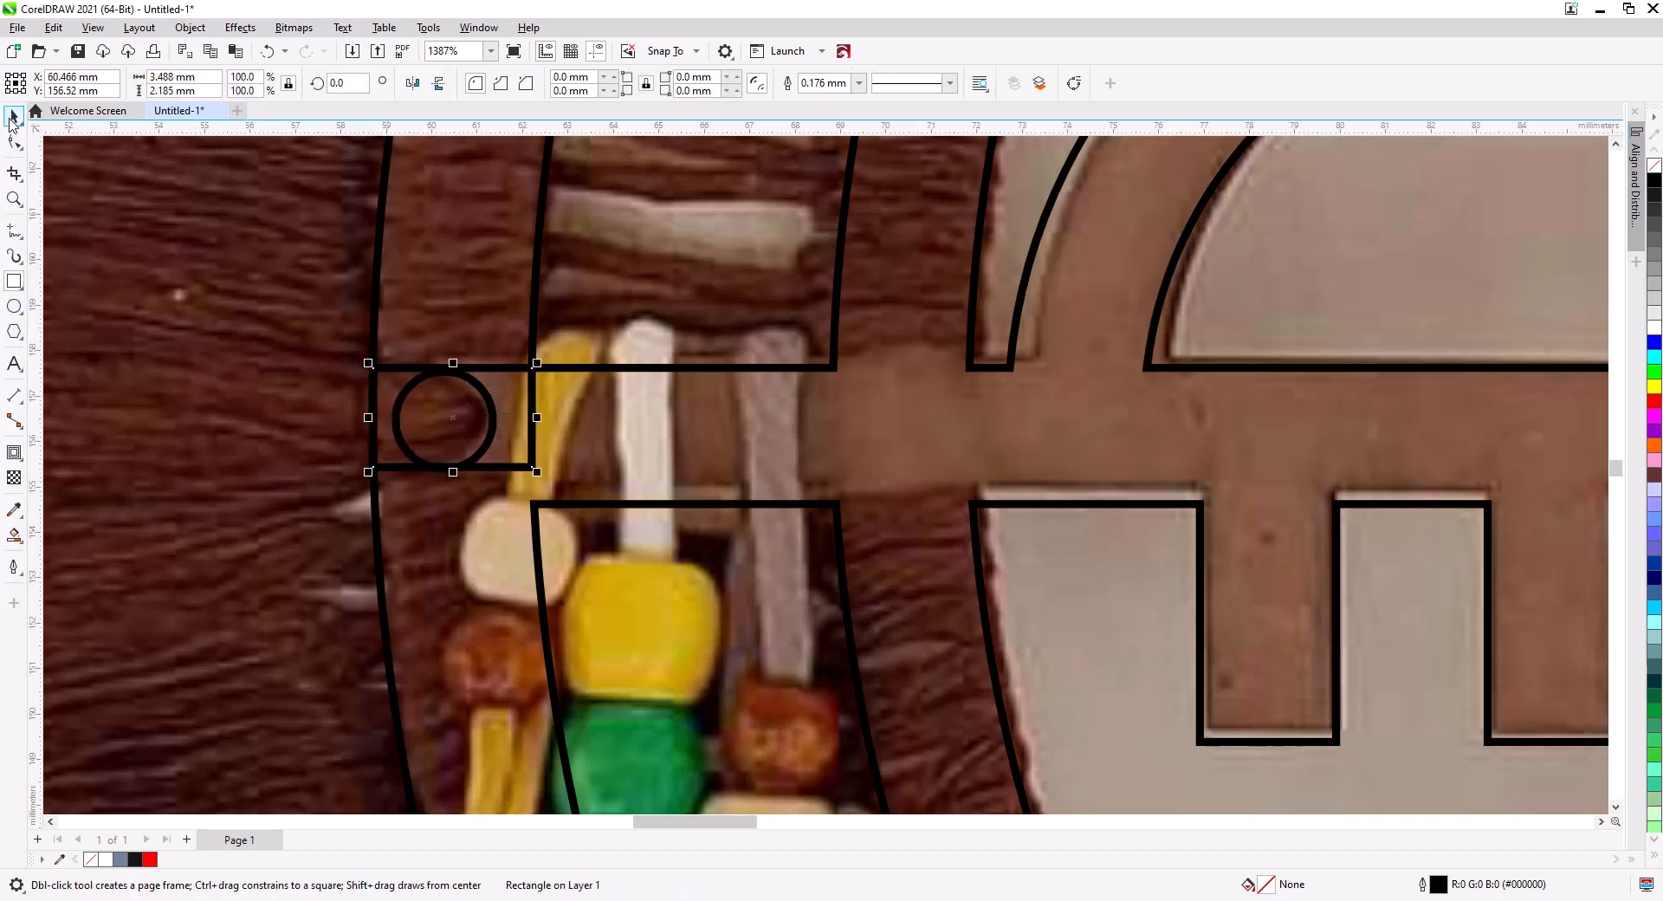
{"action": "left_click", "coordinate": [12, 117]}
{"action": "left_click", "coordinate": [490, 442]}
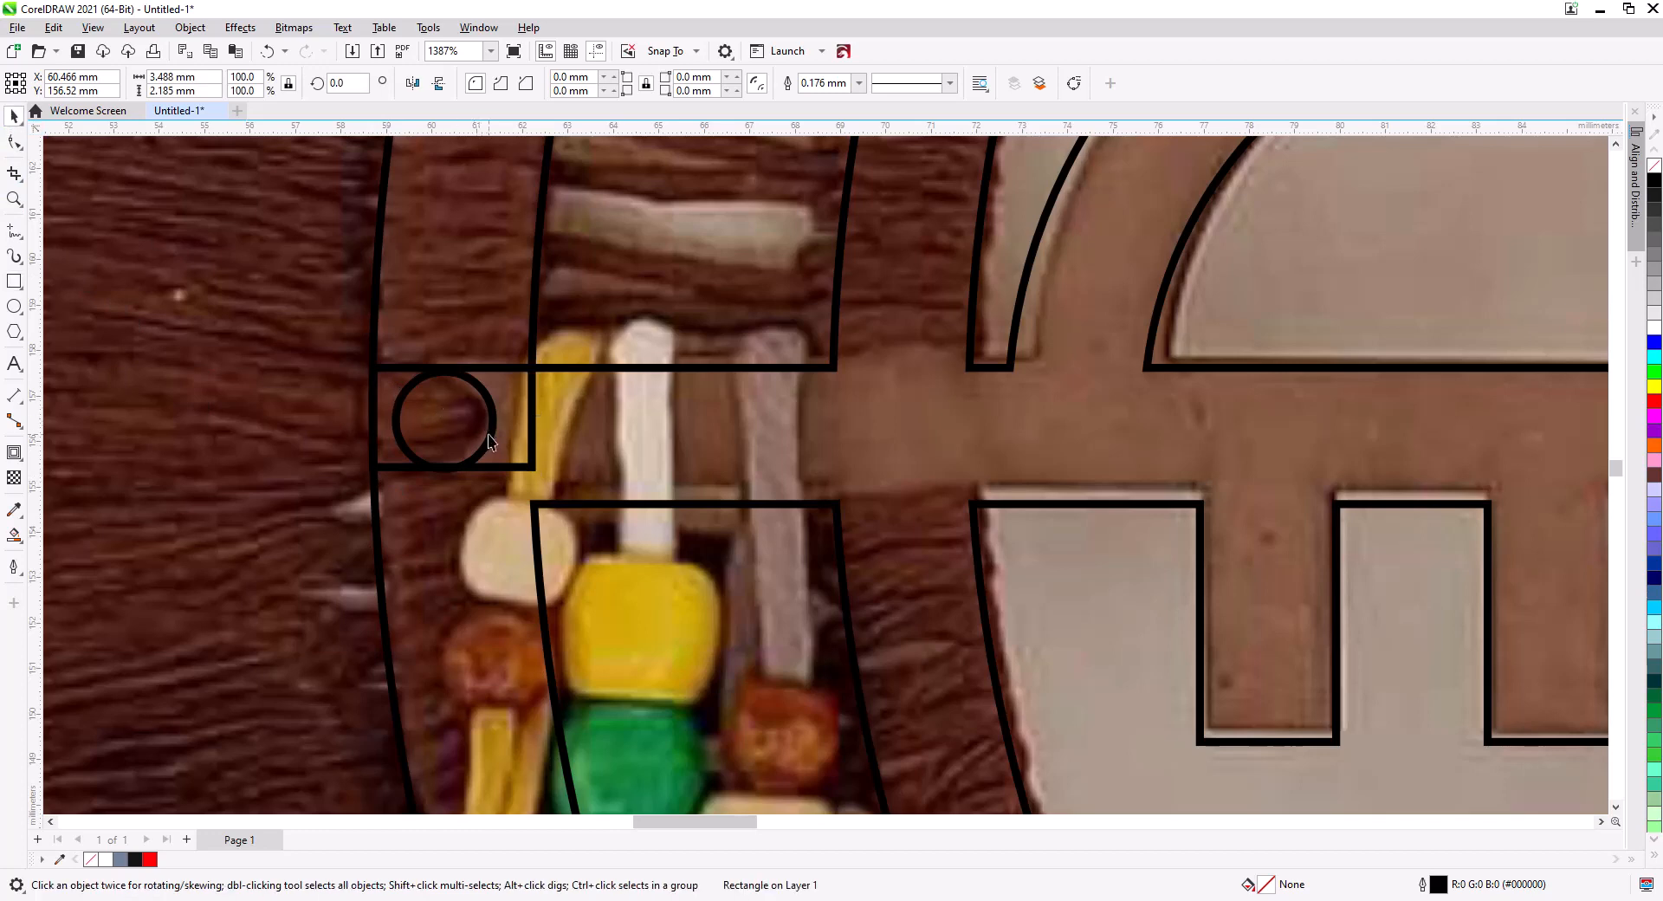
{"action": "left_click", "coordinate": [532, 462], "text": "shift"}
{"action": "key", "text": "c"}
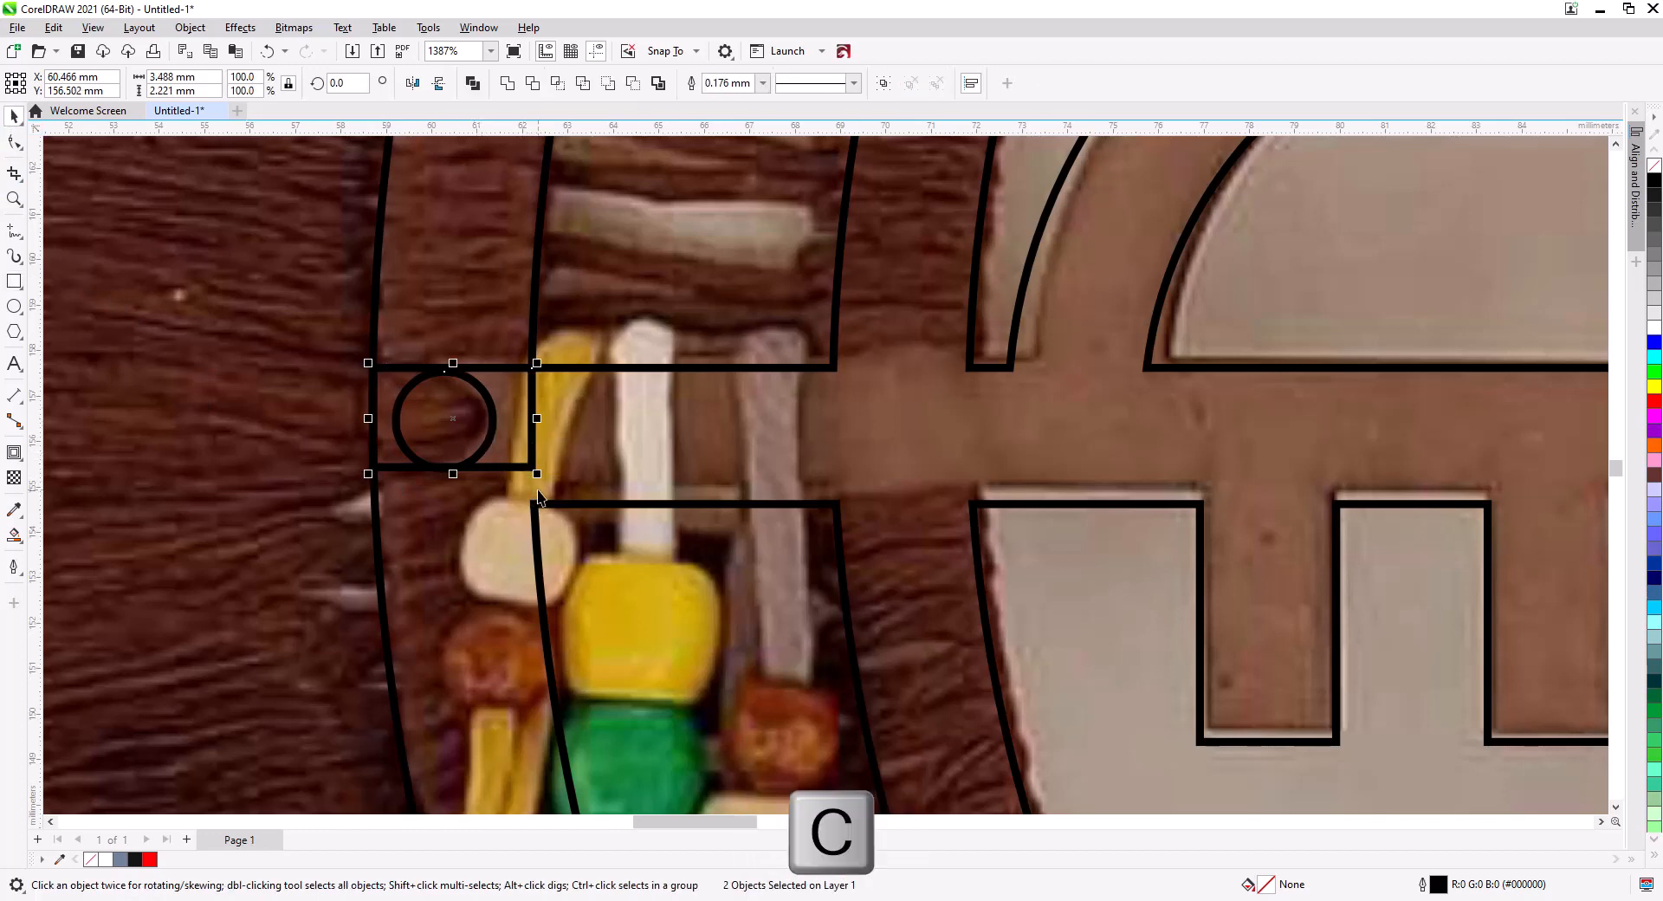
- Stretch the helper rectangle to about 8.9 × 3 mm so its height matches the eye bar
{"action": "left_click", "coordinate": [525, 471]}
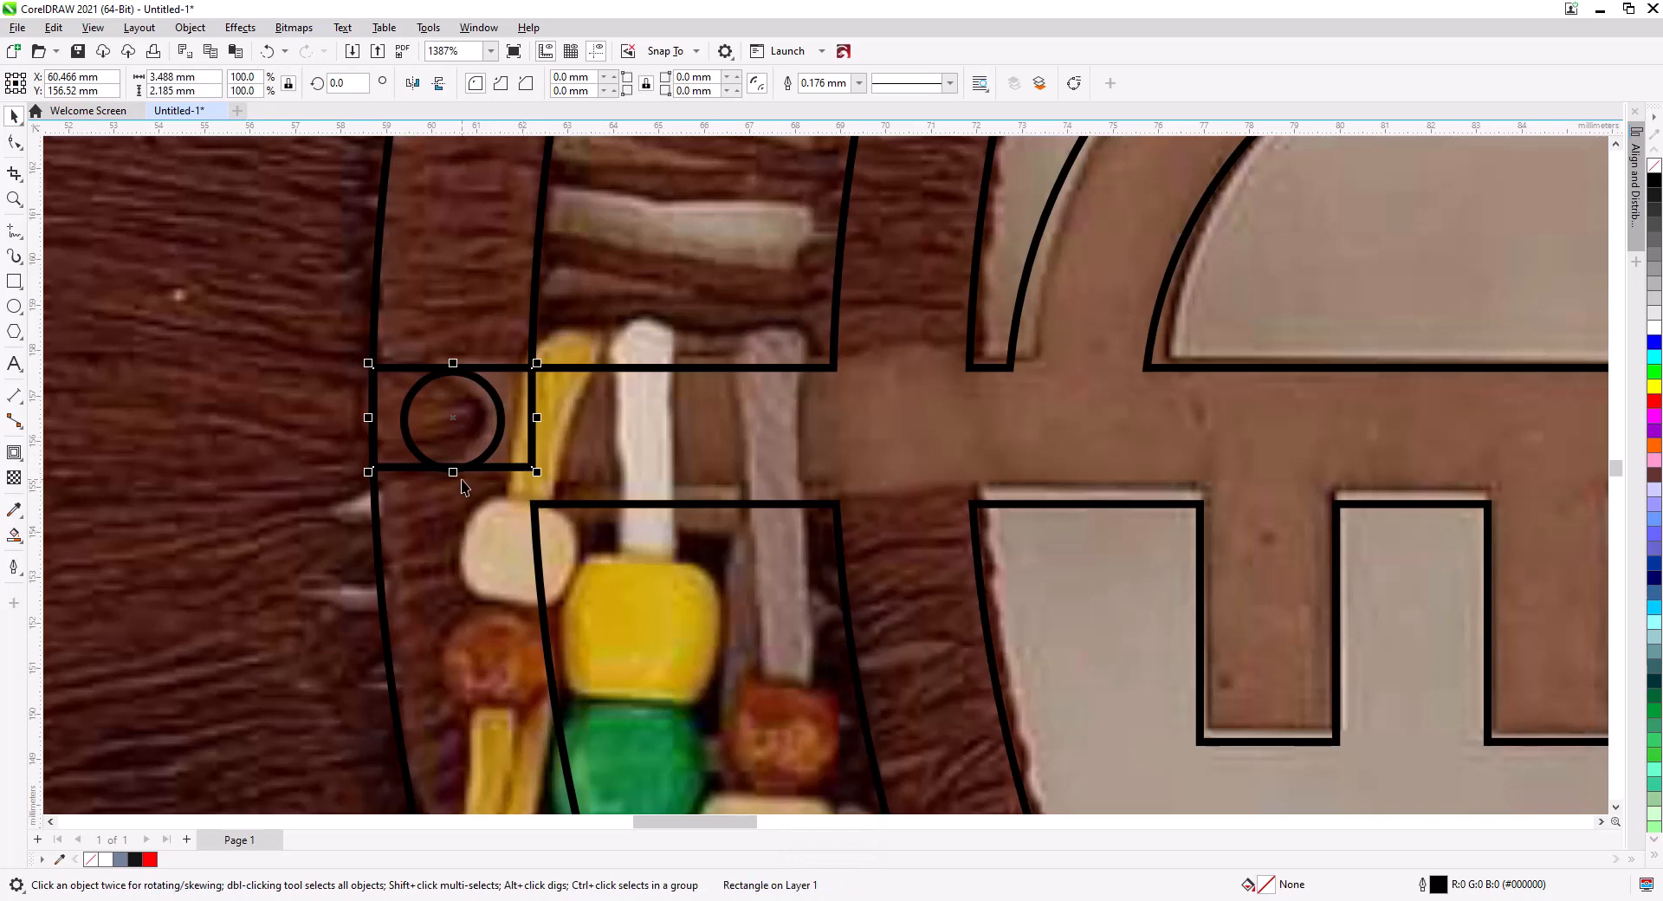
{"action": "left_click_drag", "start_coordinate": [453, 472], "coordinate": [454, 507]}
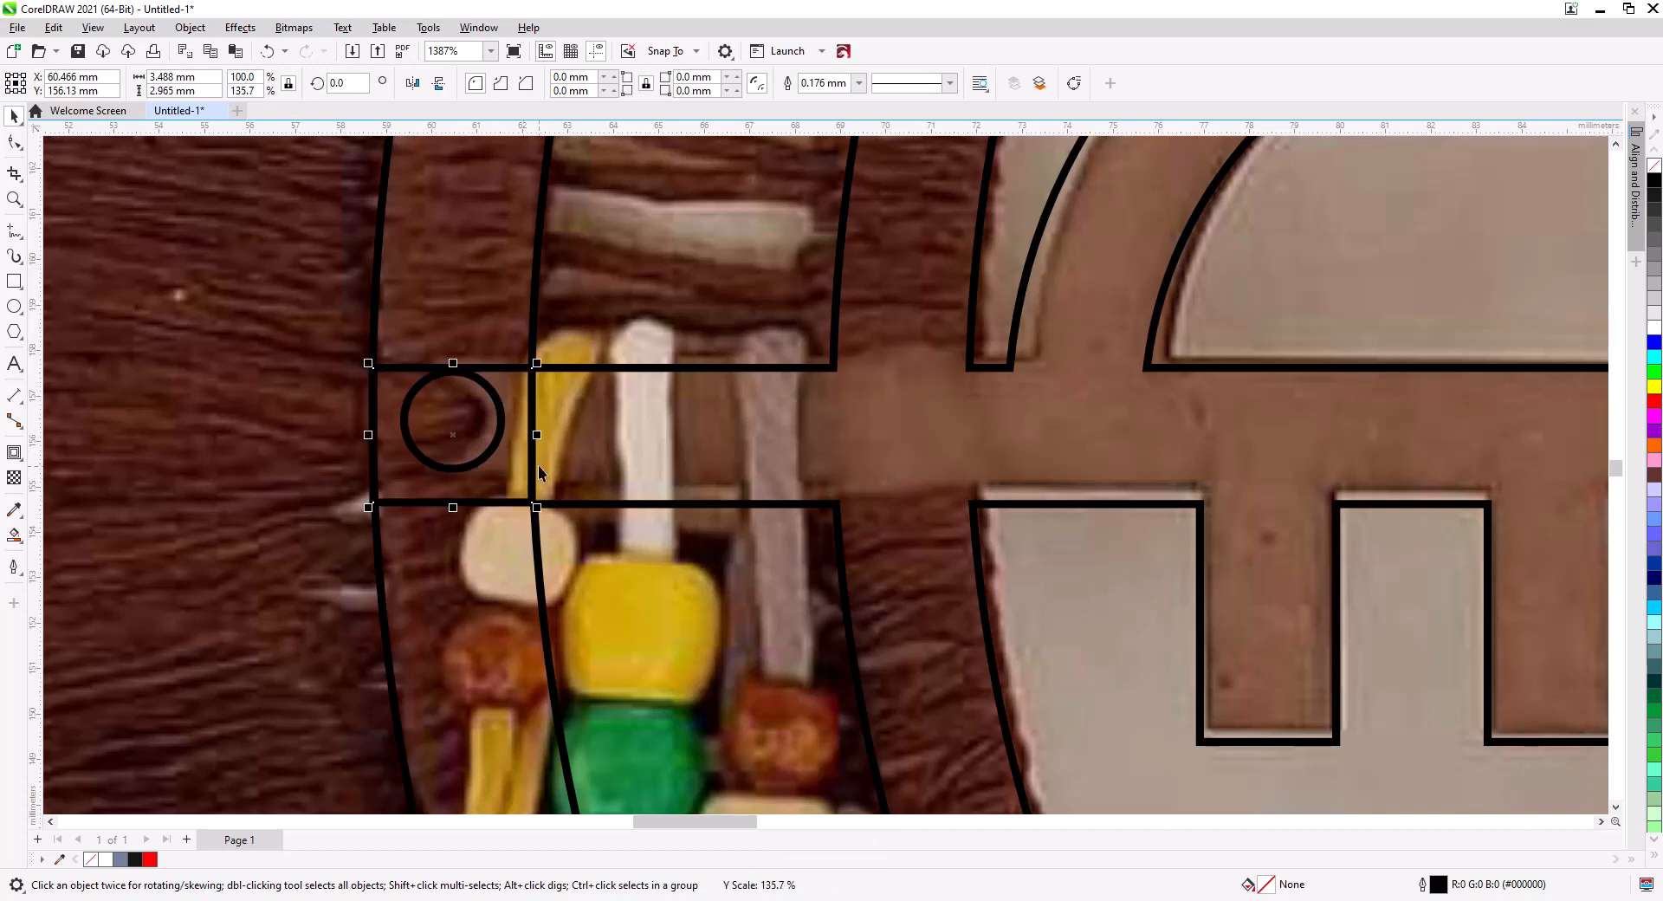
{"action": "left_click_drag", "start_coordinate": [532, 440], "coordinate": [781, 438]}
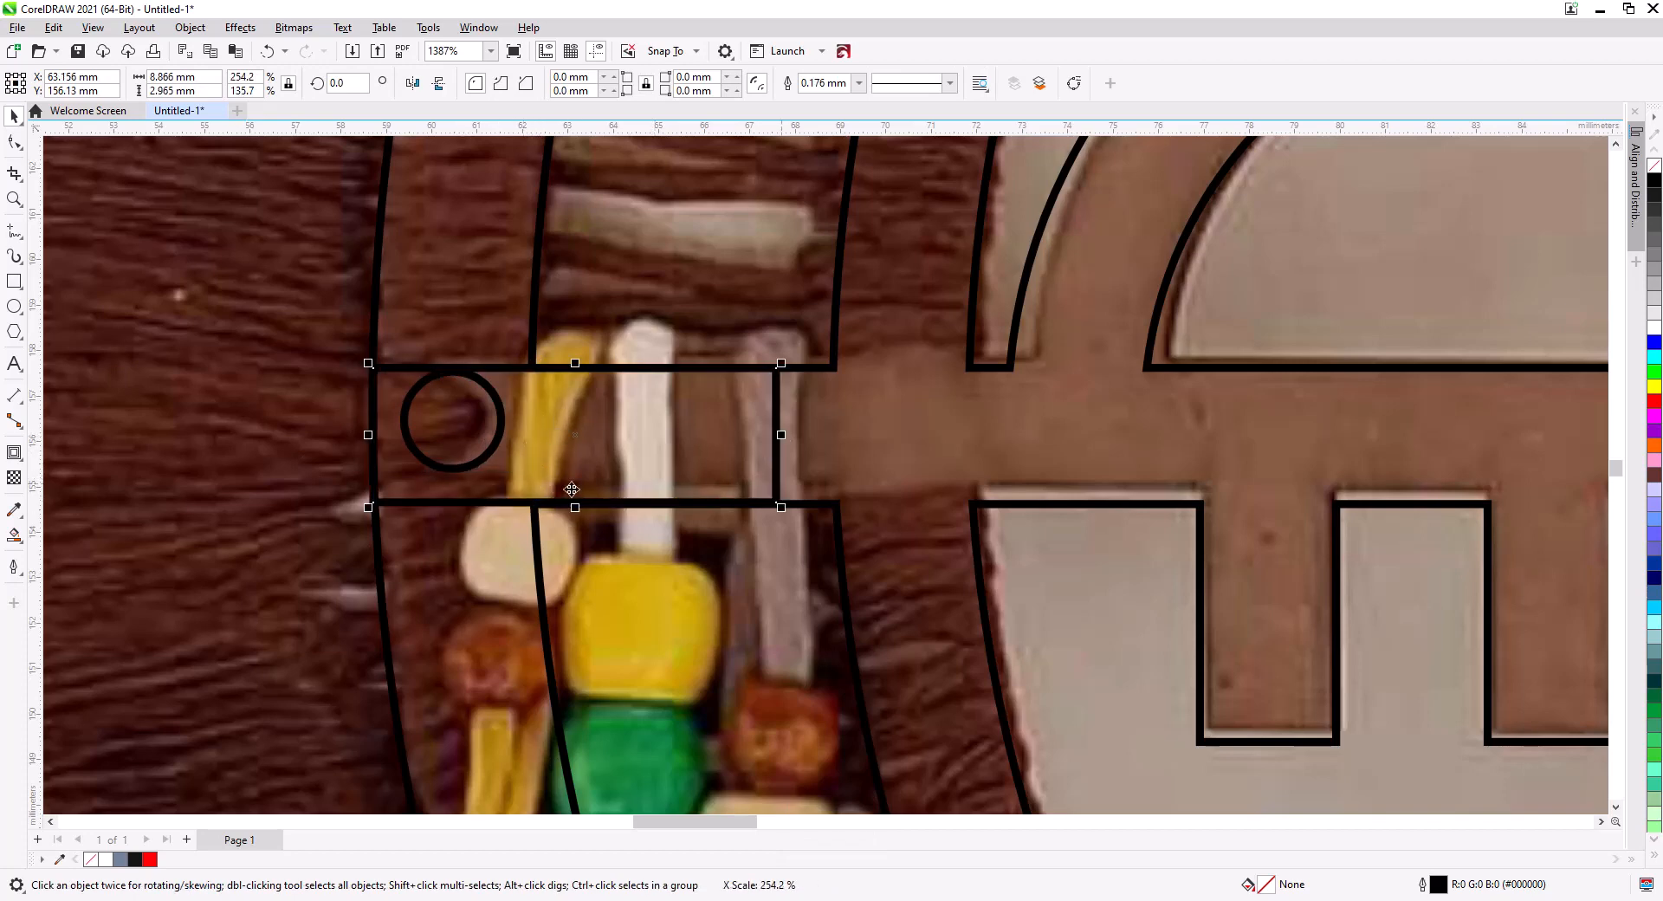
{"action": "left_click_drag", "start_coordinate": [576, 507], "coordinate": [579, 502]}
- Center the left circle vertically on the helper rectangle and delete the rectangle
{"action": "left_click", "coordinate": [490, 454]}
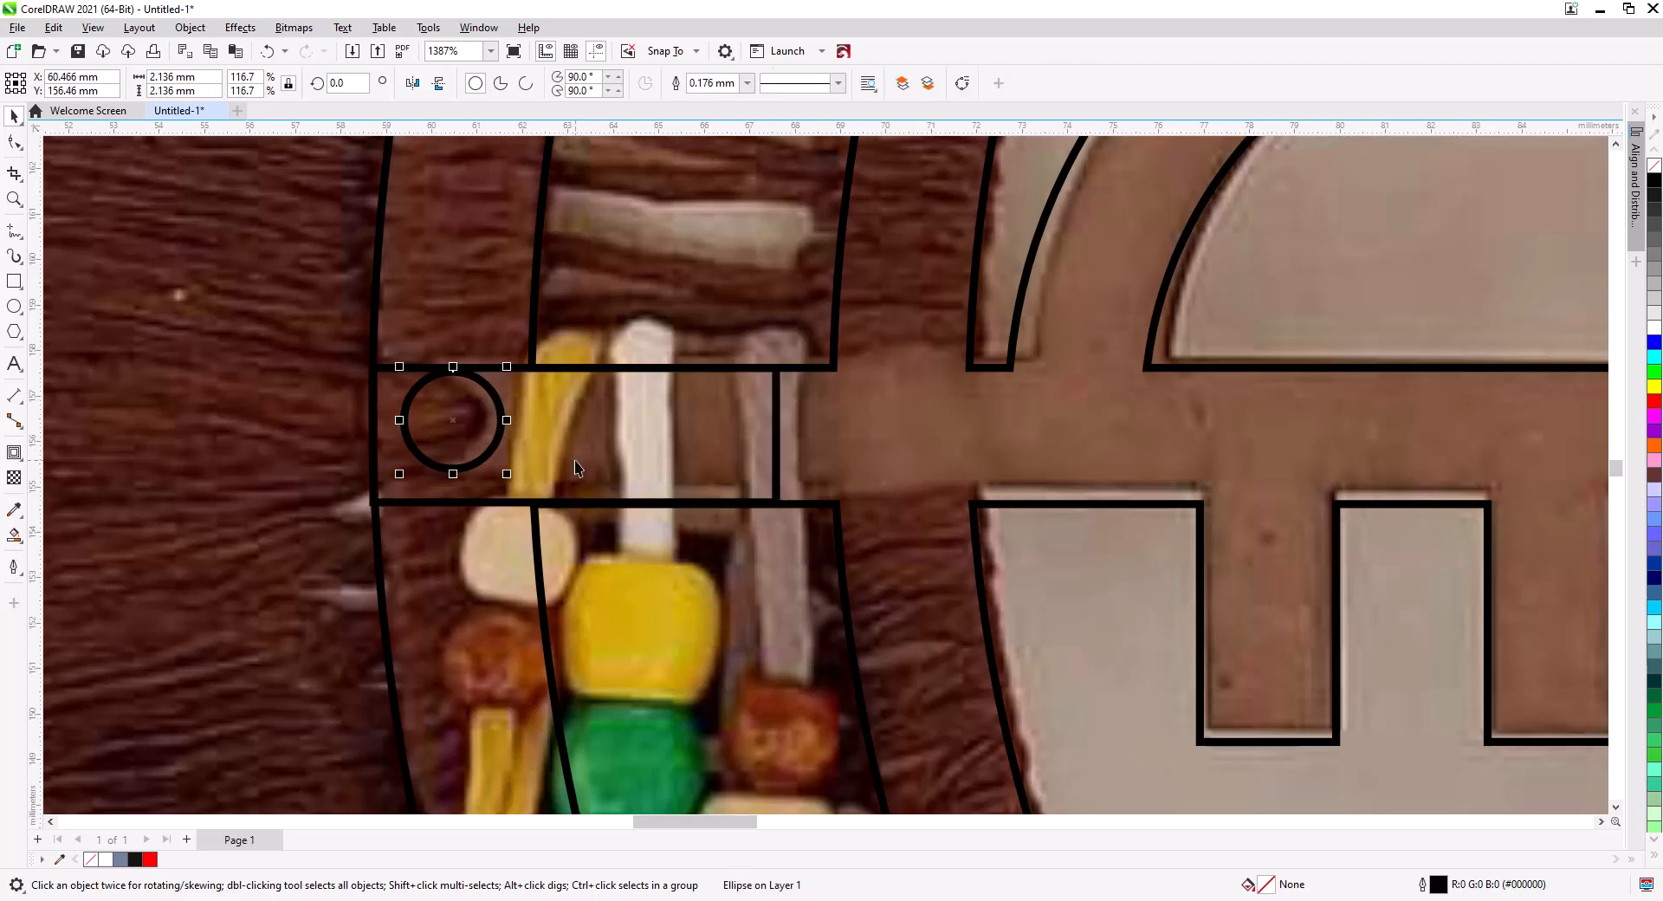
{"action": "left_click", "coordinate": [576, 465], "text": "shift"}
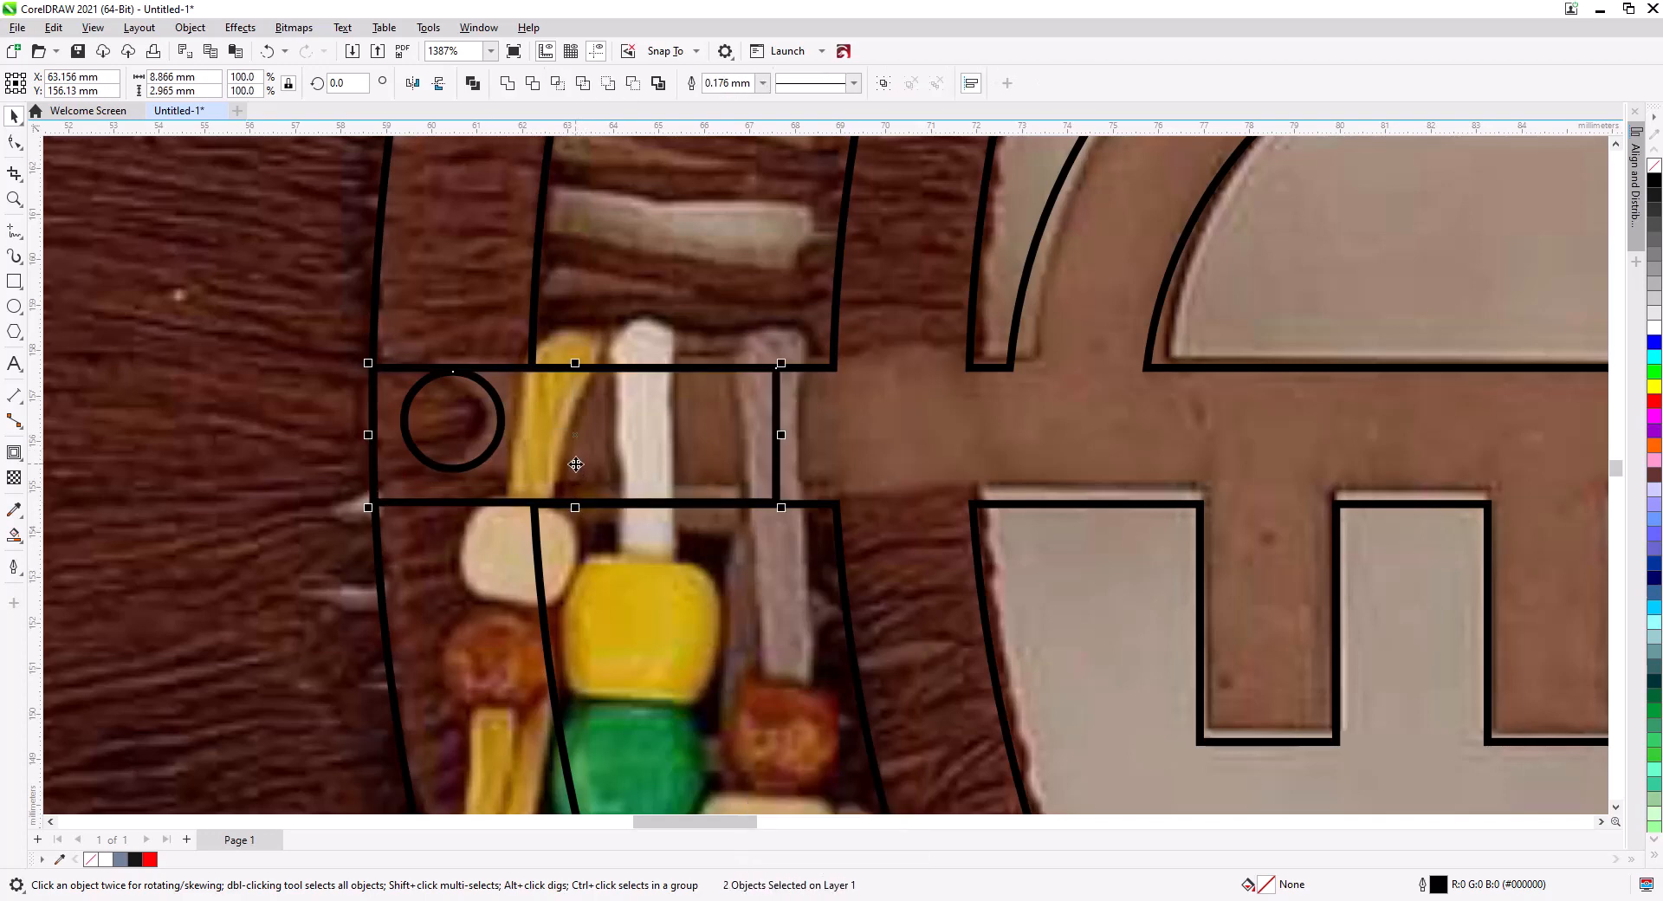
{"action": "key", "text": "e"}
{"action": "left_click", "coordinate": [576, 465]}
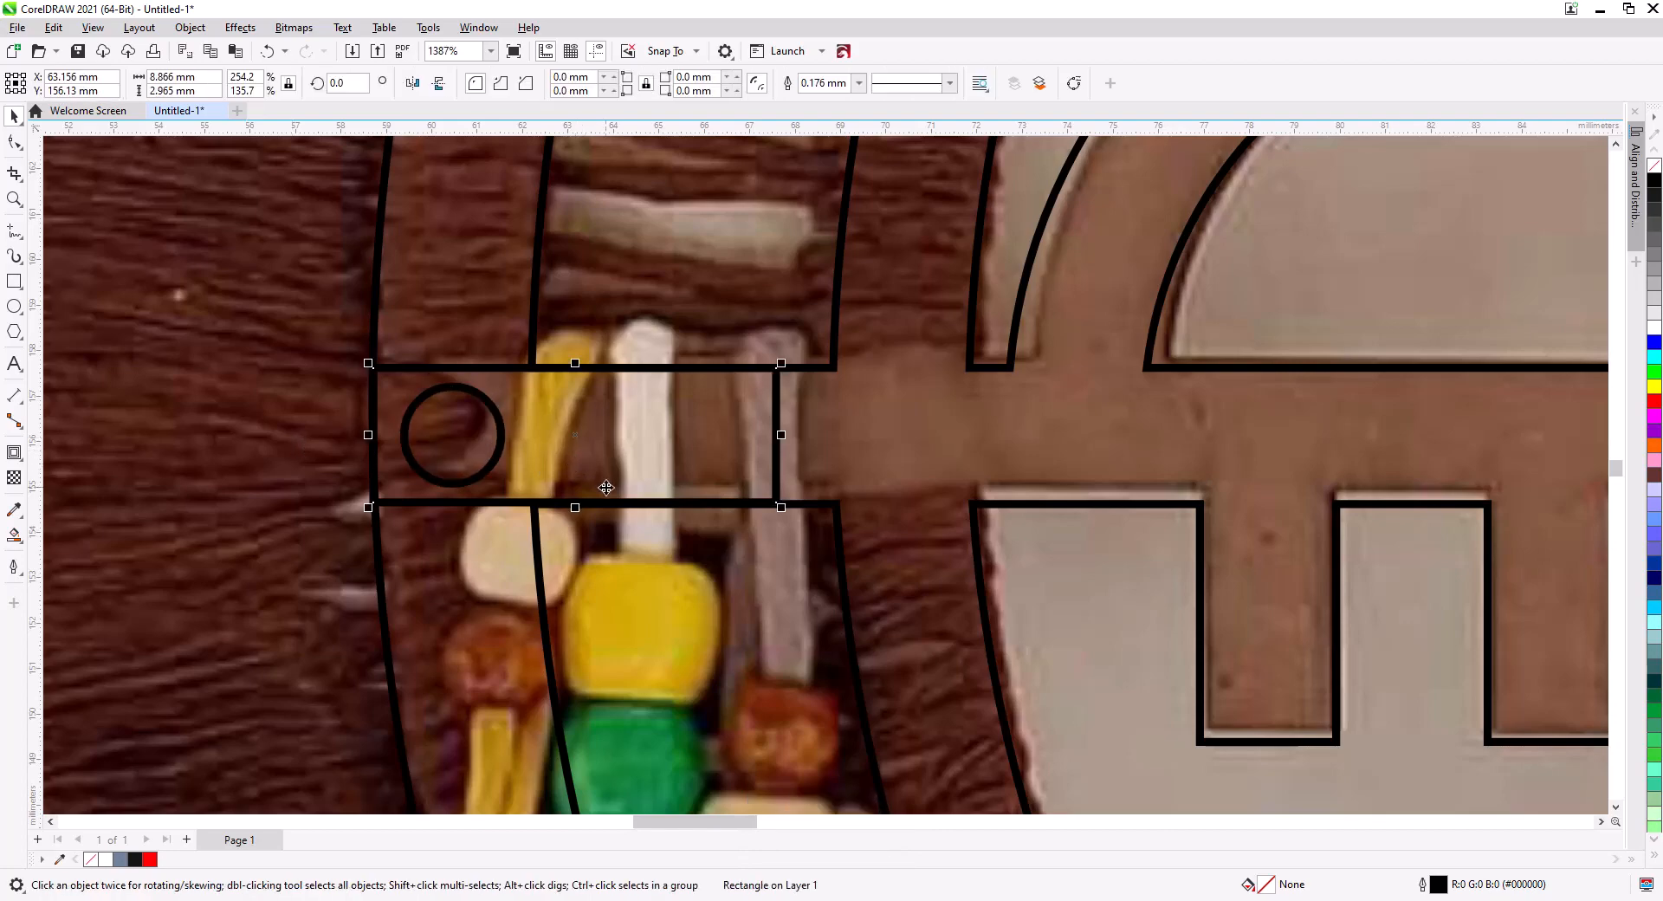
- Place a copy of the circle at the same height over the hole at the right end of the eye bar
{"action": "scroll", "coordinate": [606, 487], "scroll_direction": "down", "scroll_amount": 8}
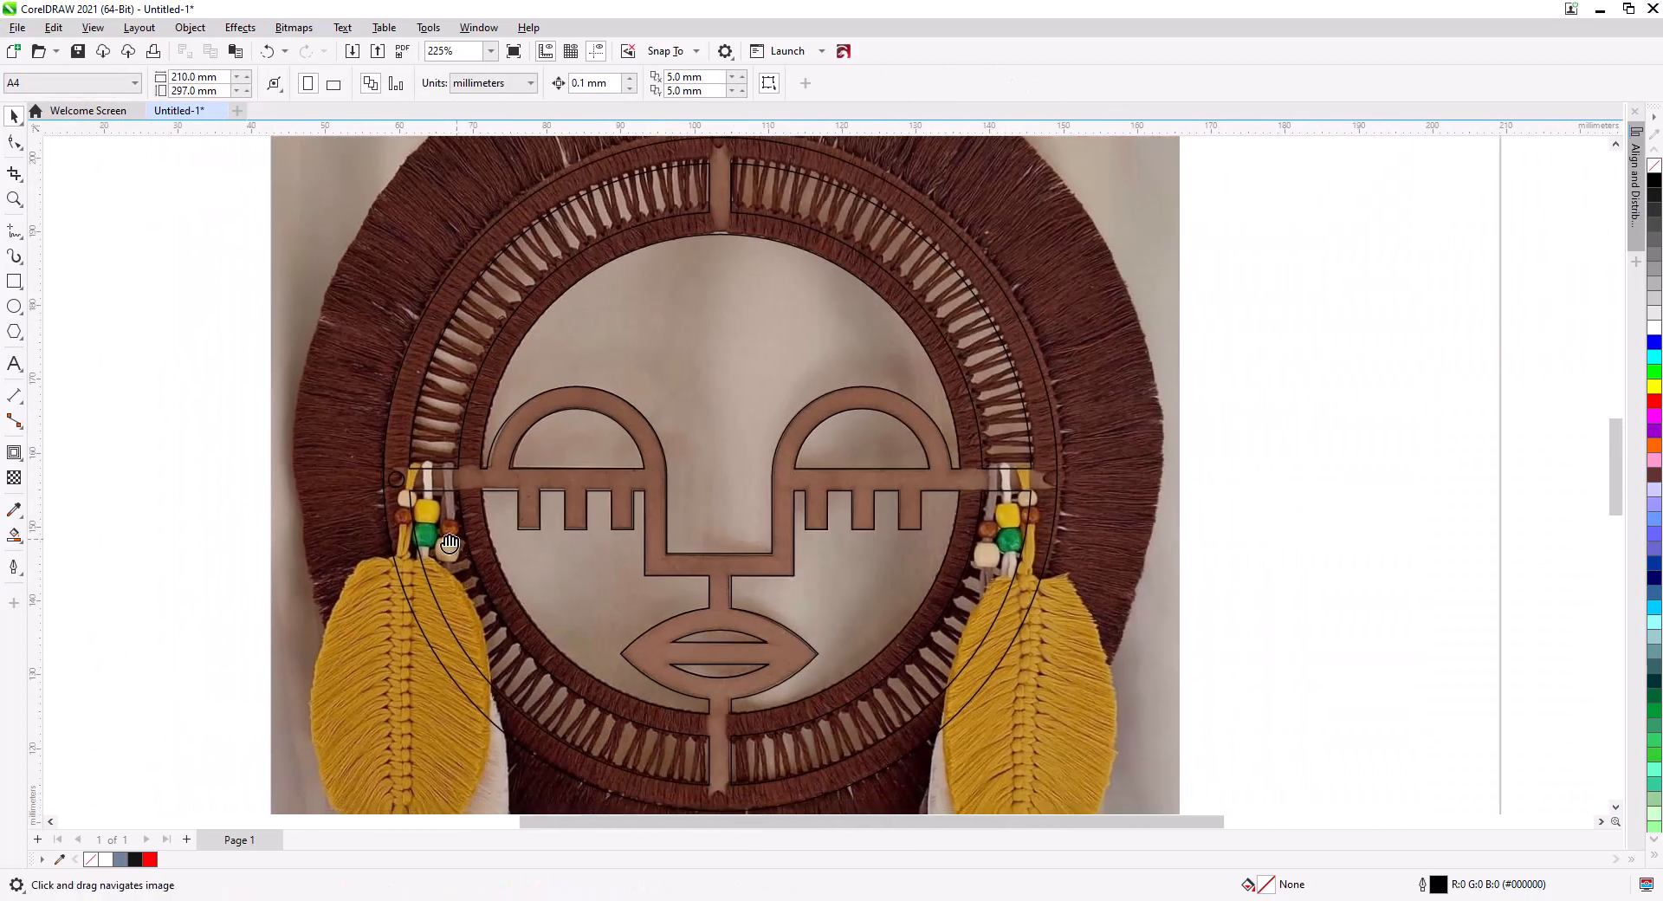
{"action": "scroll", "coordinate": [449, 543], "scroll_direction": "up", "scroll_amount": 1}
{"action": "left_click_drag", "start_coordinate": [335, 461], "coordinate": [1081, 462]}
{"action": "left_click", "coordinate": [1109, 493]}
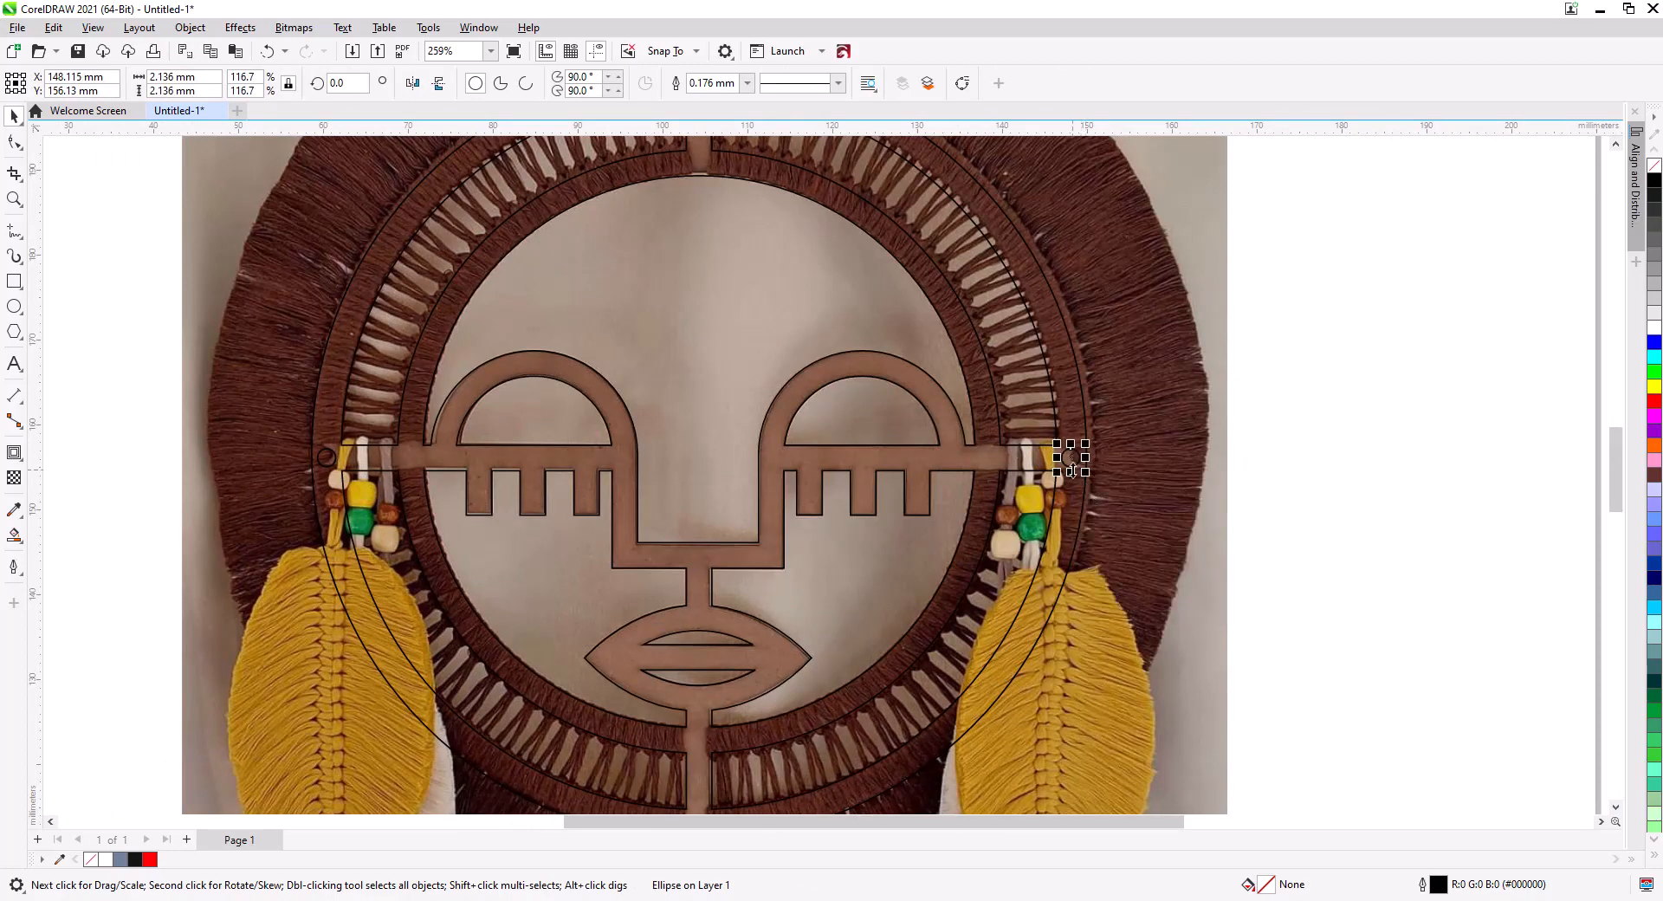
- Draw a helper rectangle about 3.5 × 4.5 mm across the outer ring's right band, around the copied circle
{"action": "scroll", "coordinate": [1071, 470], "scroll_direction": "up", "scroll_amount": 12}
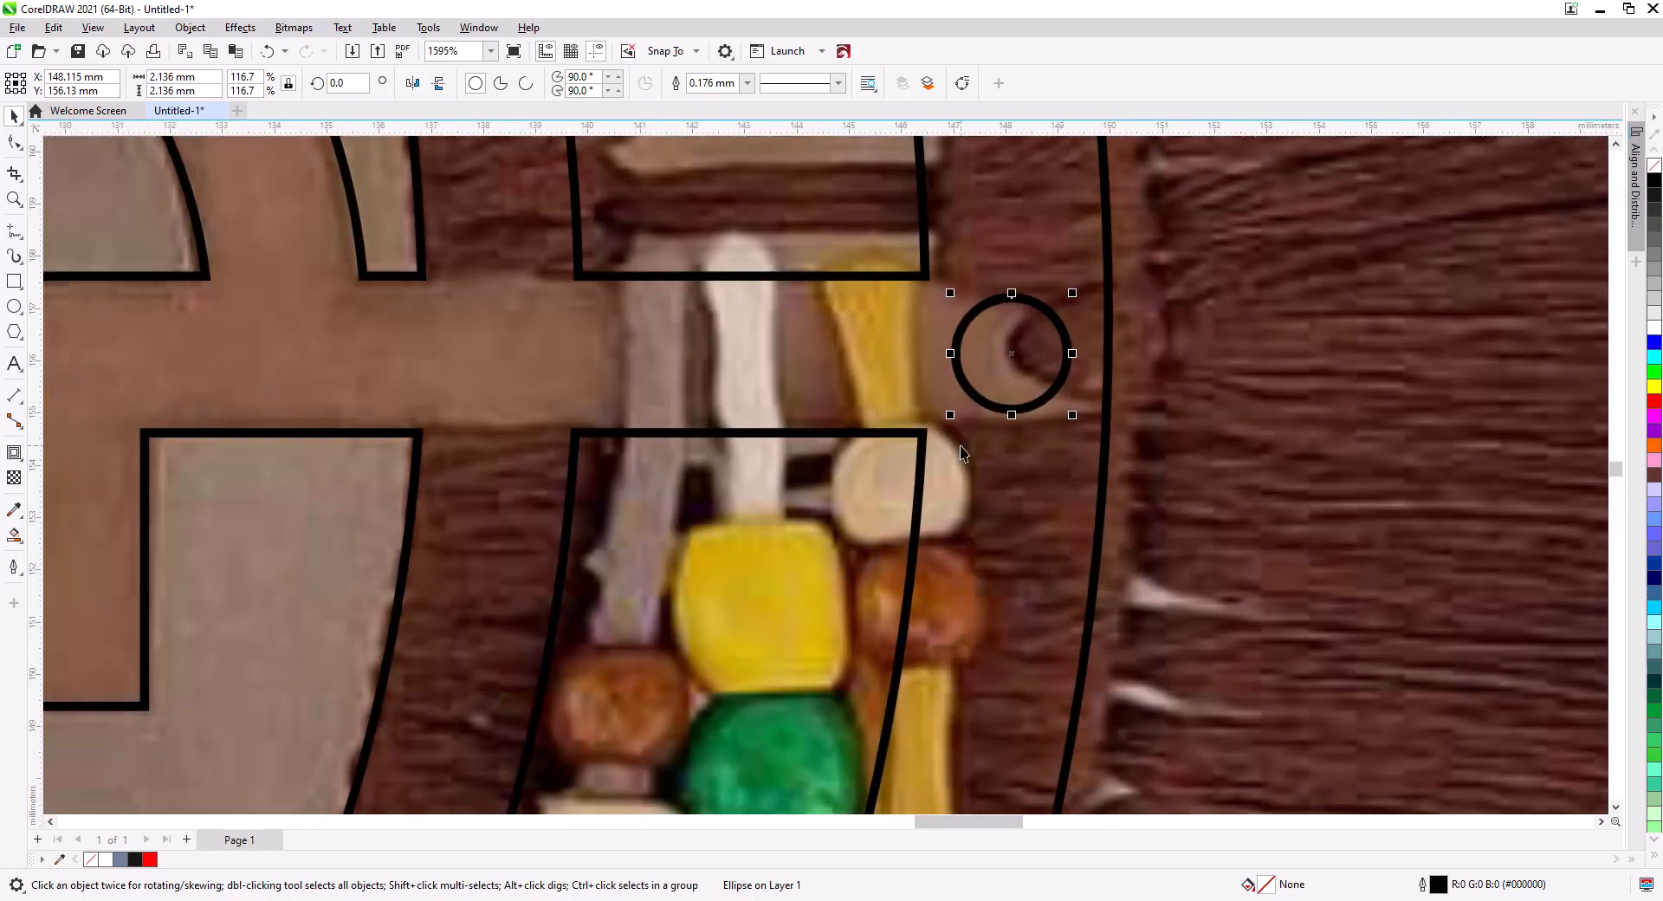
{"action": "key", "text": "F6"}
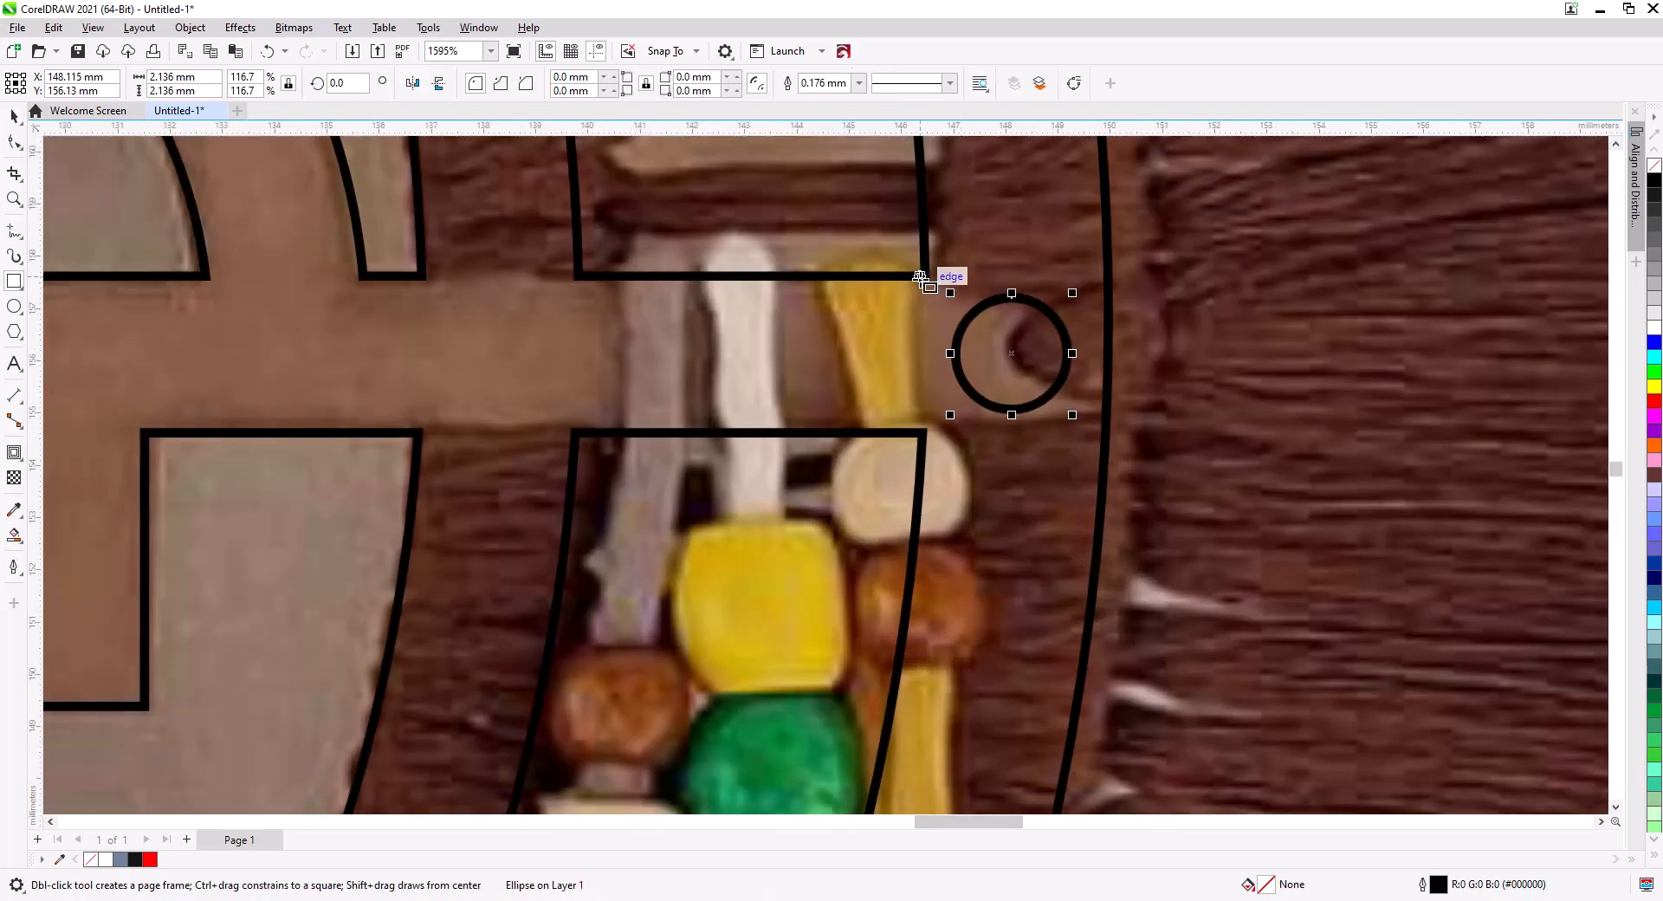
{"action": "mouse_move", "coordinate": [925, 278]}
{"action": "left_mouse_down"}
{"action": "mouse_move", "coordinate": [1109, 286]}
{"action": "mouse_move", "coordinate": [1023, 364]}
{"action": "mouse_move", "coordinate": [1022, 514]}
{"action": "left_mouse_up"}
{"action": "left_click", "coordinate": [14, 116]}
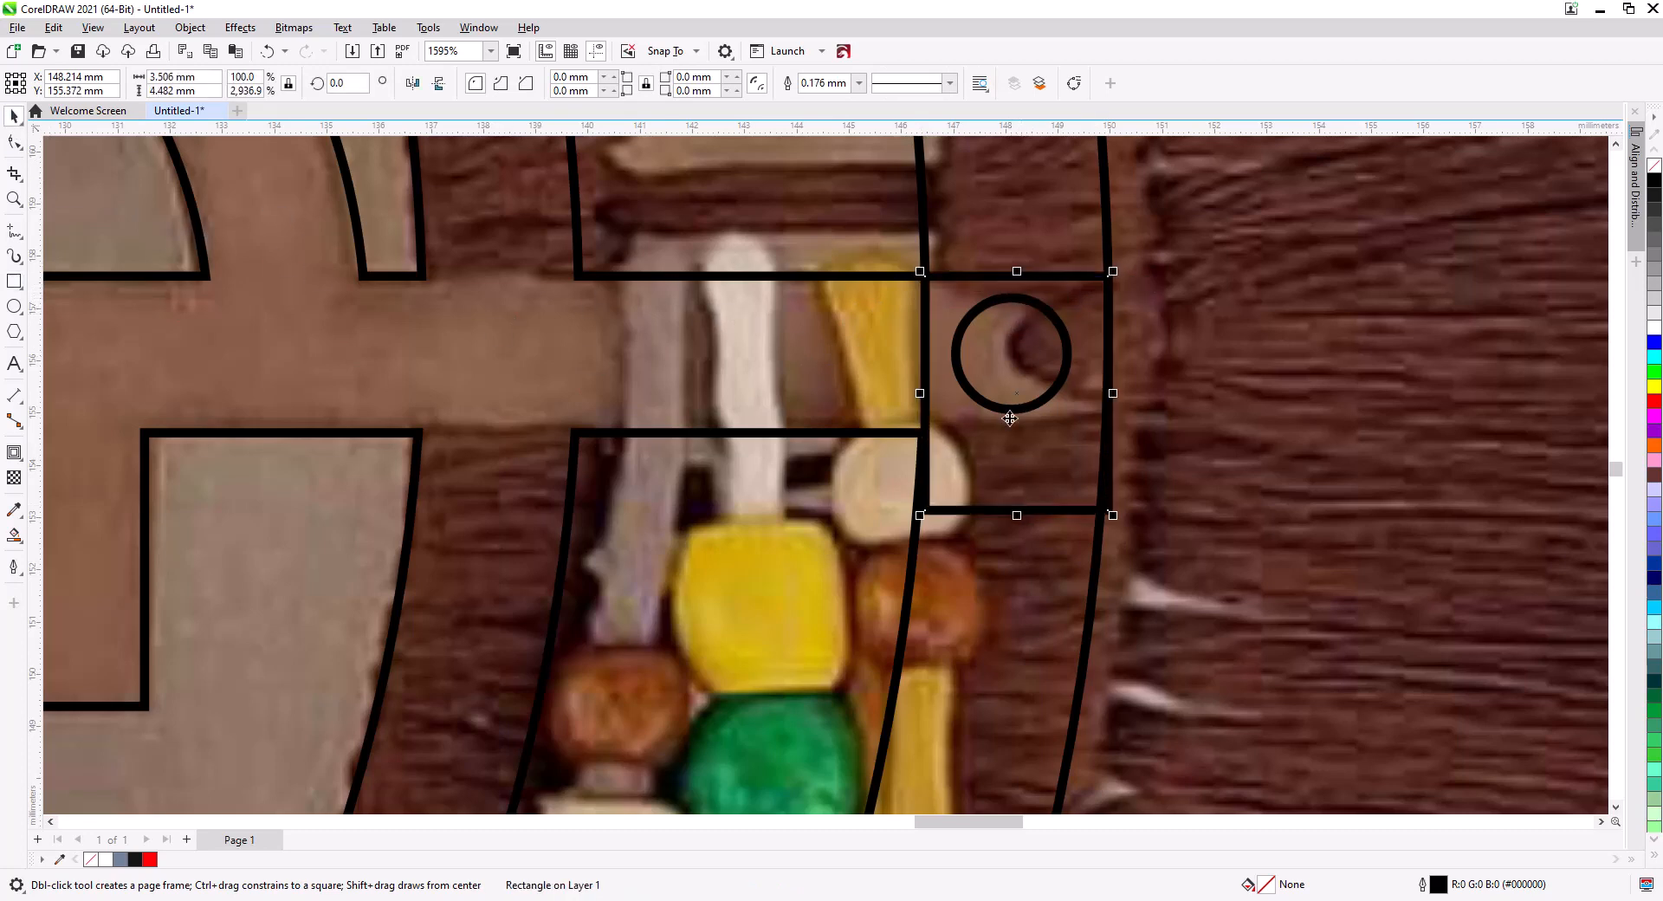
- Center the right circle horizontally on the helper rectangle and delete the rectangle
{"action": "left_click", "coordinate": [1020, 411]}
{"action": "left_click", "coordinate": [1028, 515], "text": "shift"}
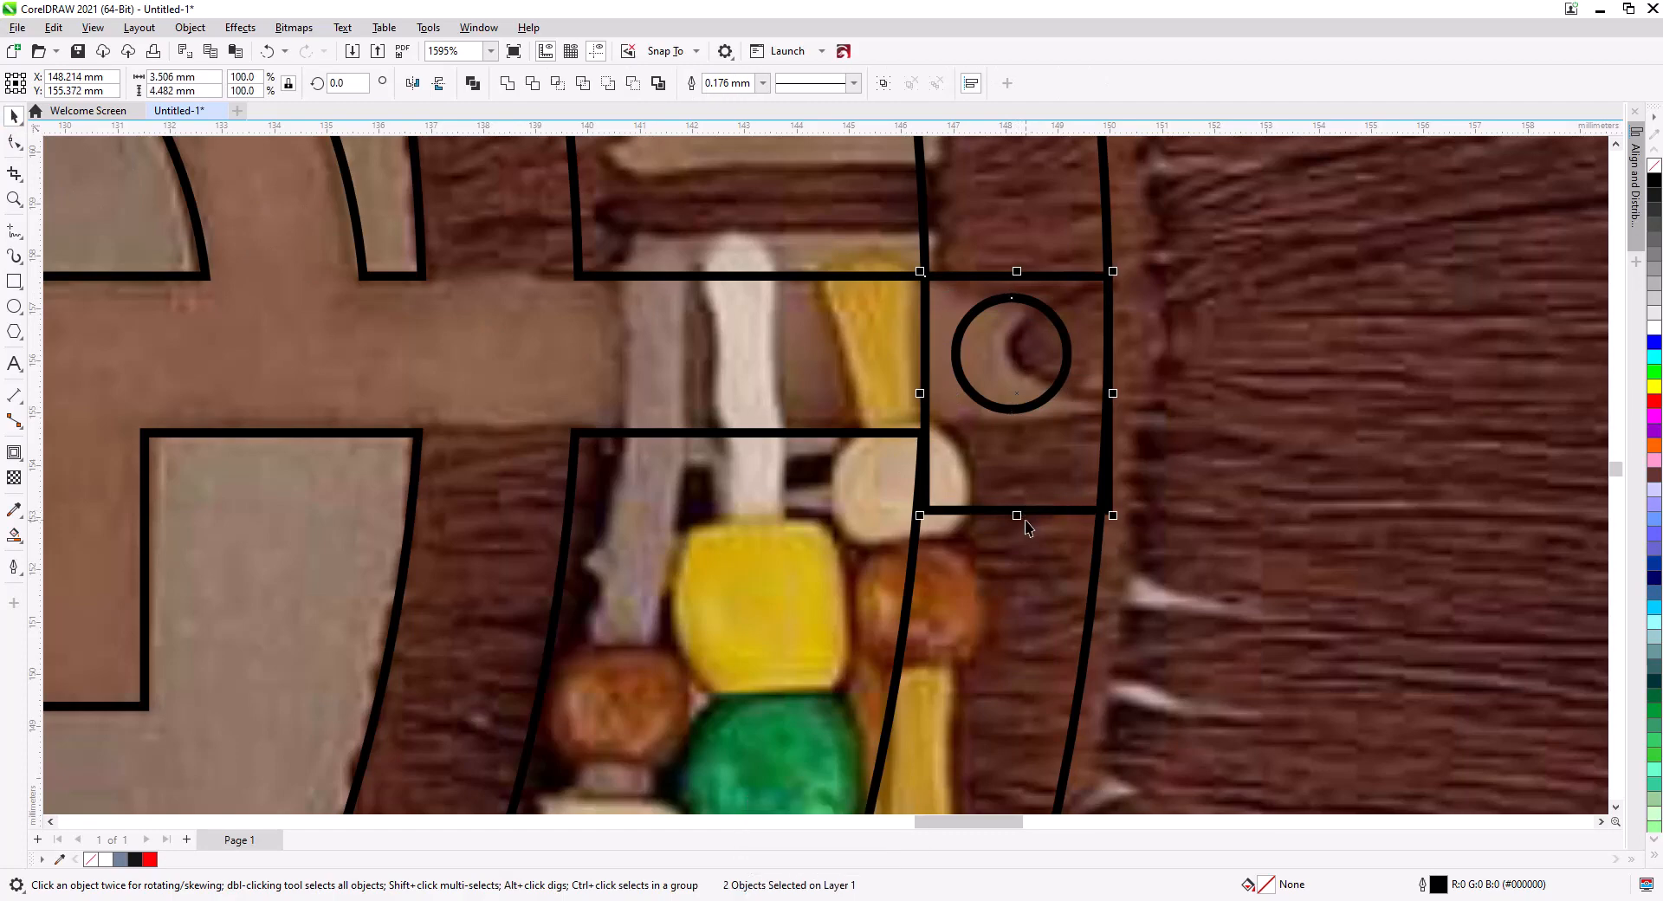
{"action": "key", "text": "c"}
{"action": "key", "text": "Escape"}
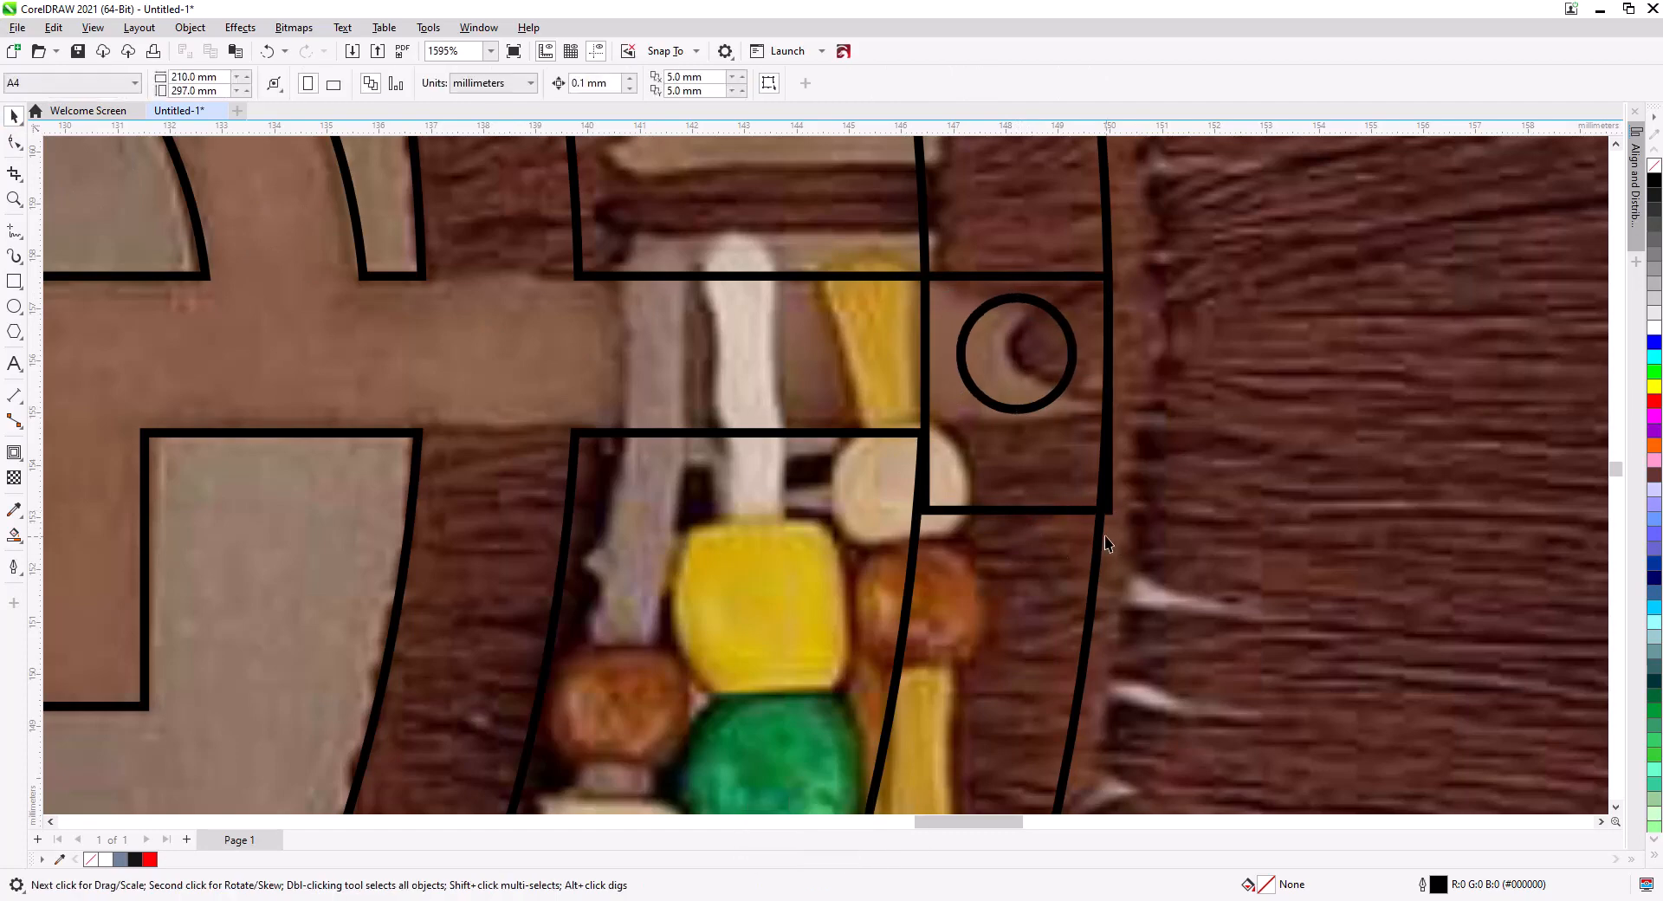
{"action": "left_click", "coordinate": [1062, 511]}
{"action": "key", "text": "Delete"}
- Fill the left and right hole circles with red and group them
{"action": "scroll", "coordinate": [1030, 559], "scroll_direction": "down", "scroll_amount": 4}
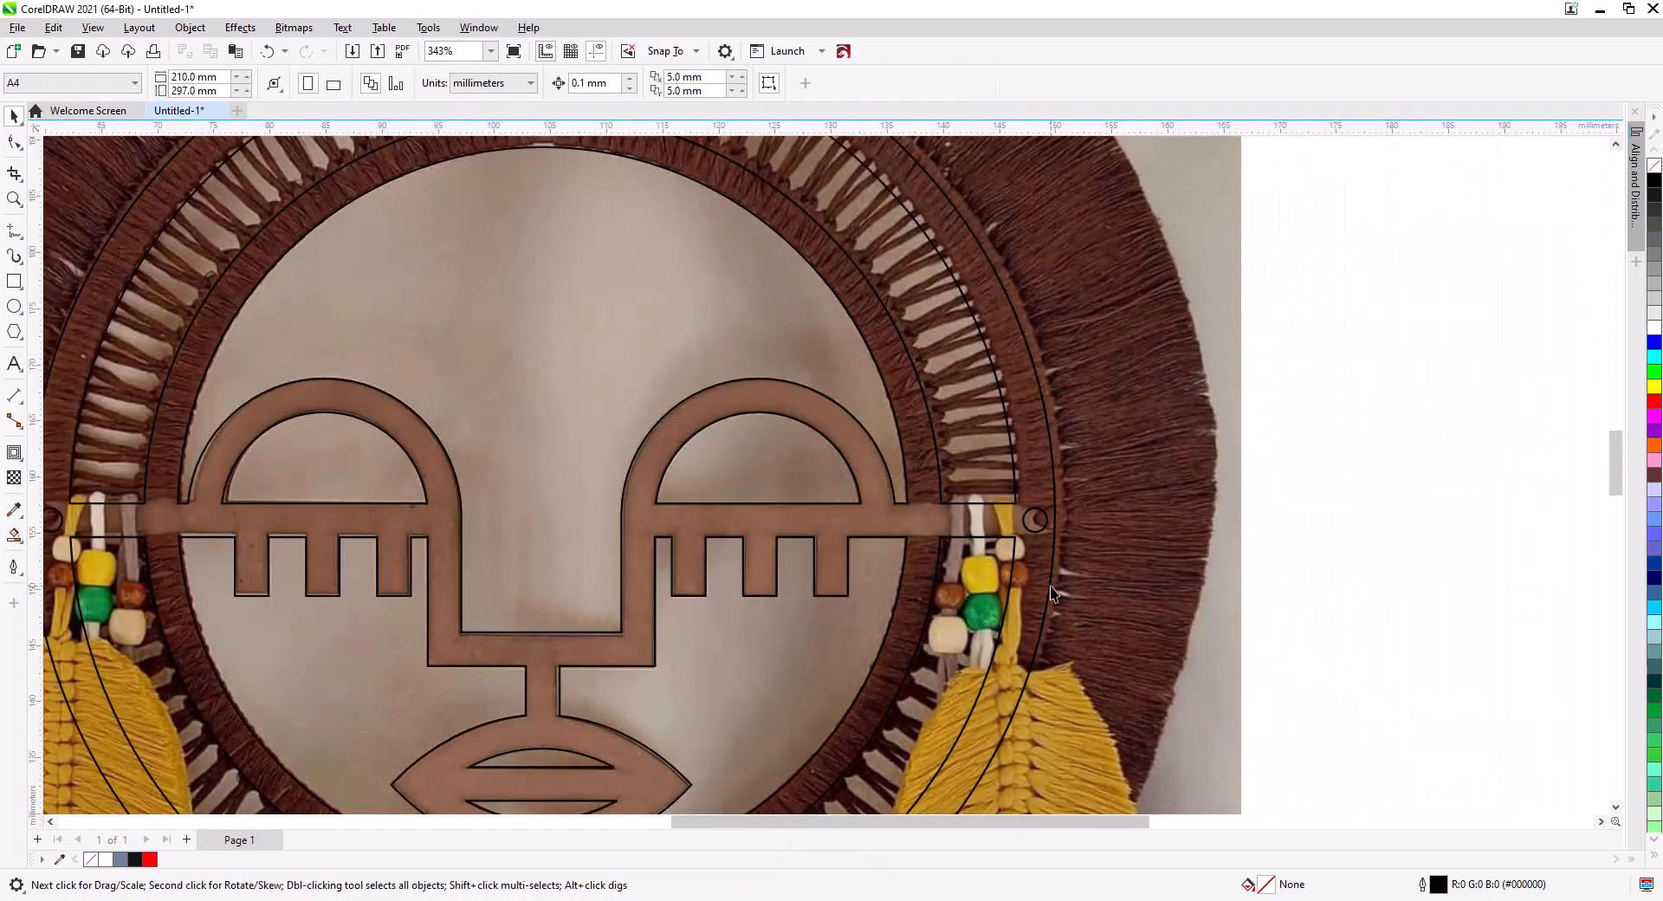
{"action": "scroll", "coordinate": [1052, 593], "scroll_direction": "down", "scroll_amount": 1}
{"action": "left_click_drag", "start_coordinate": [1364, 501], "coordinate": [269, 411]}
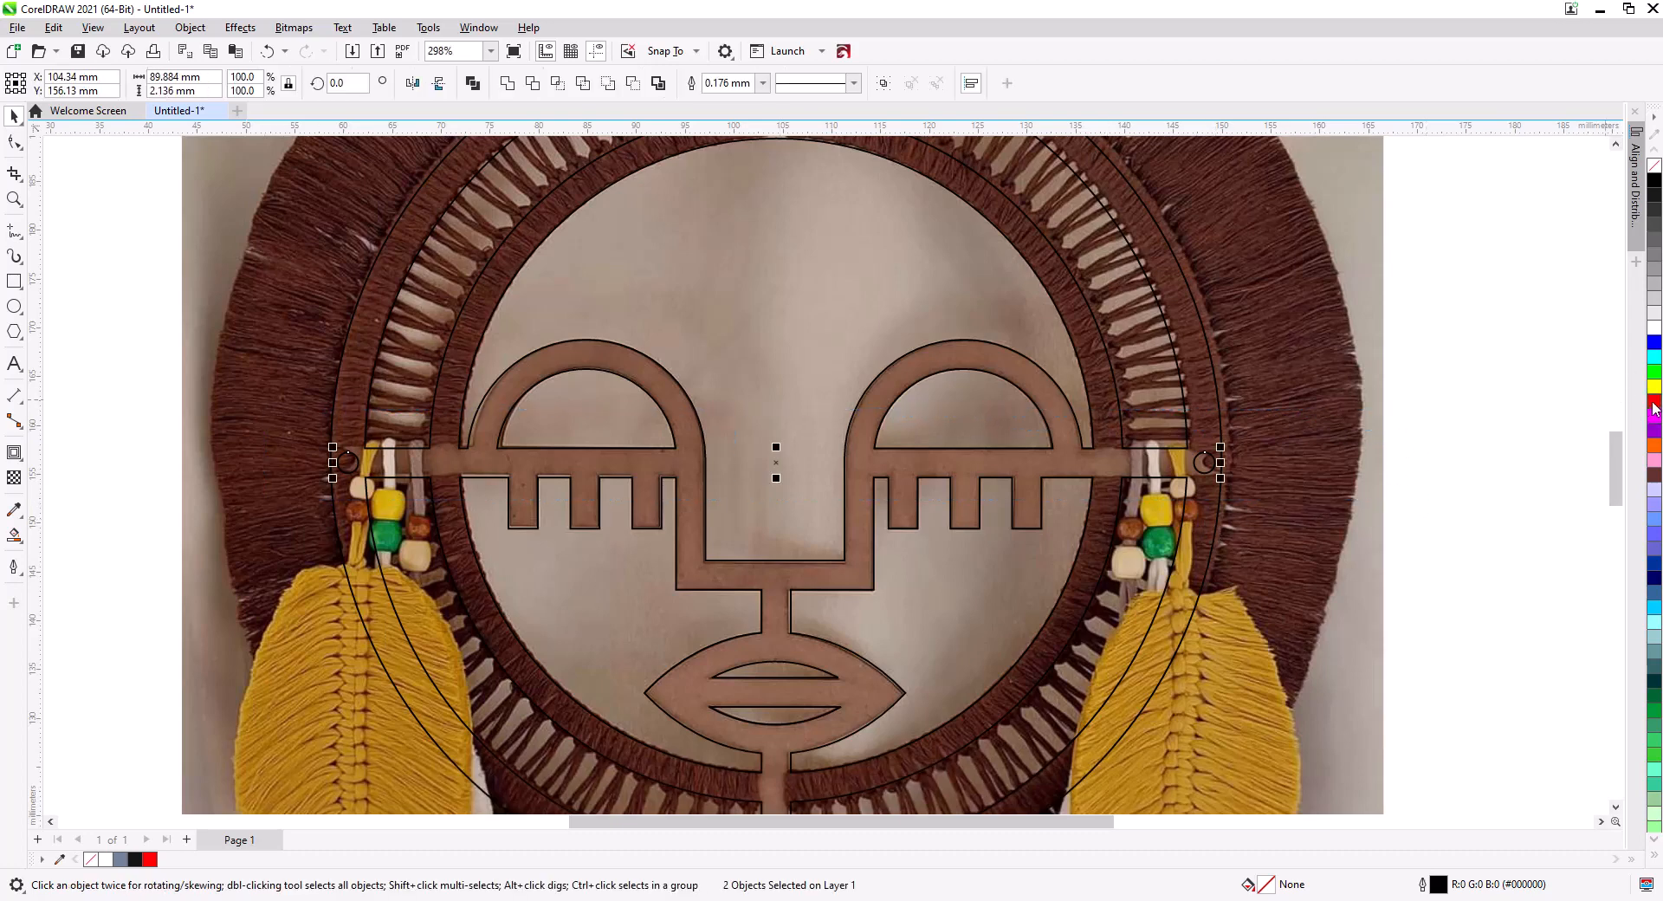
{"action": "key", "text": "ctrl+g"}
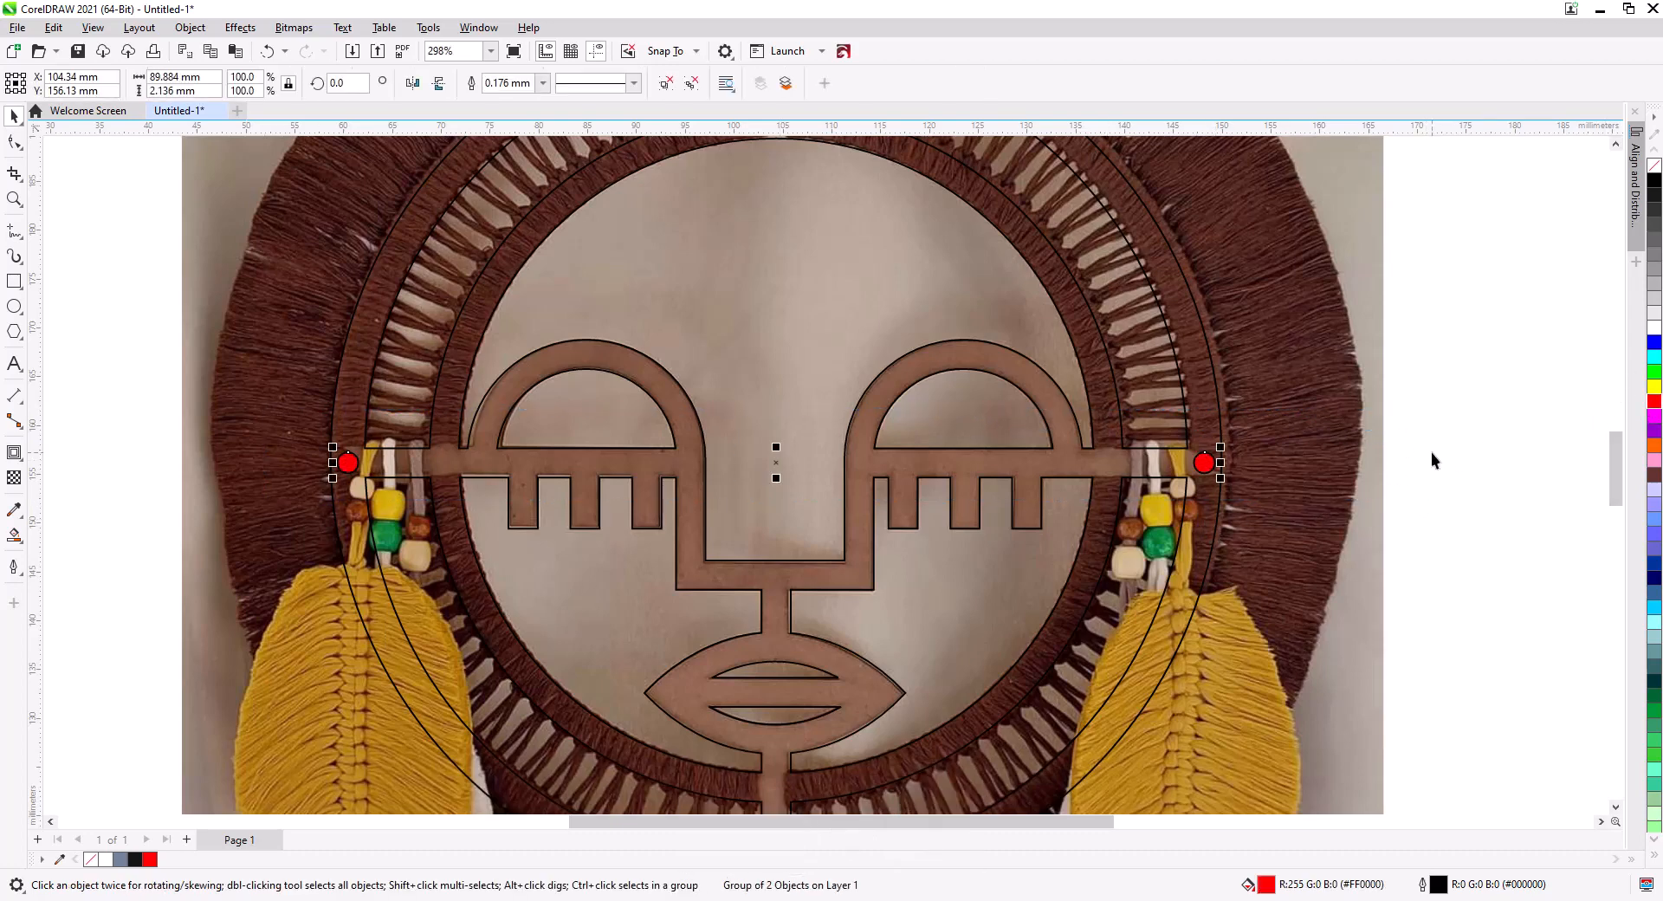
- Duplicate the grouped pair of red hole circles and rotate the copy by 90°
{"action": "key", "text": "KP_Add"}
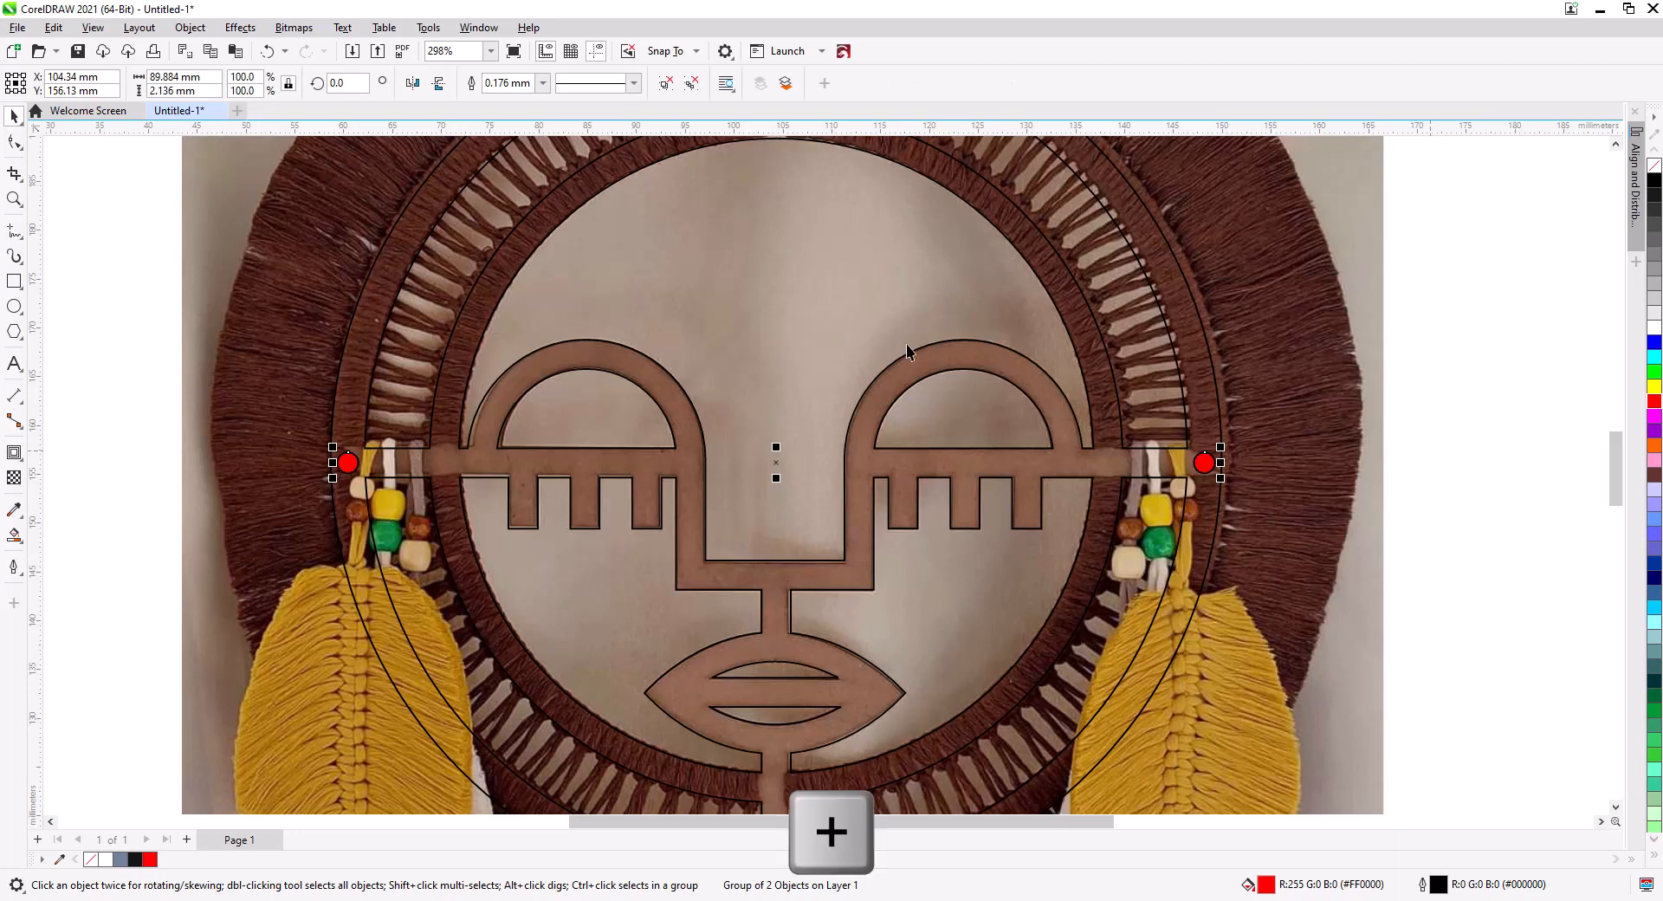
{"action": "type", "text": "90"}
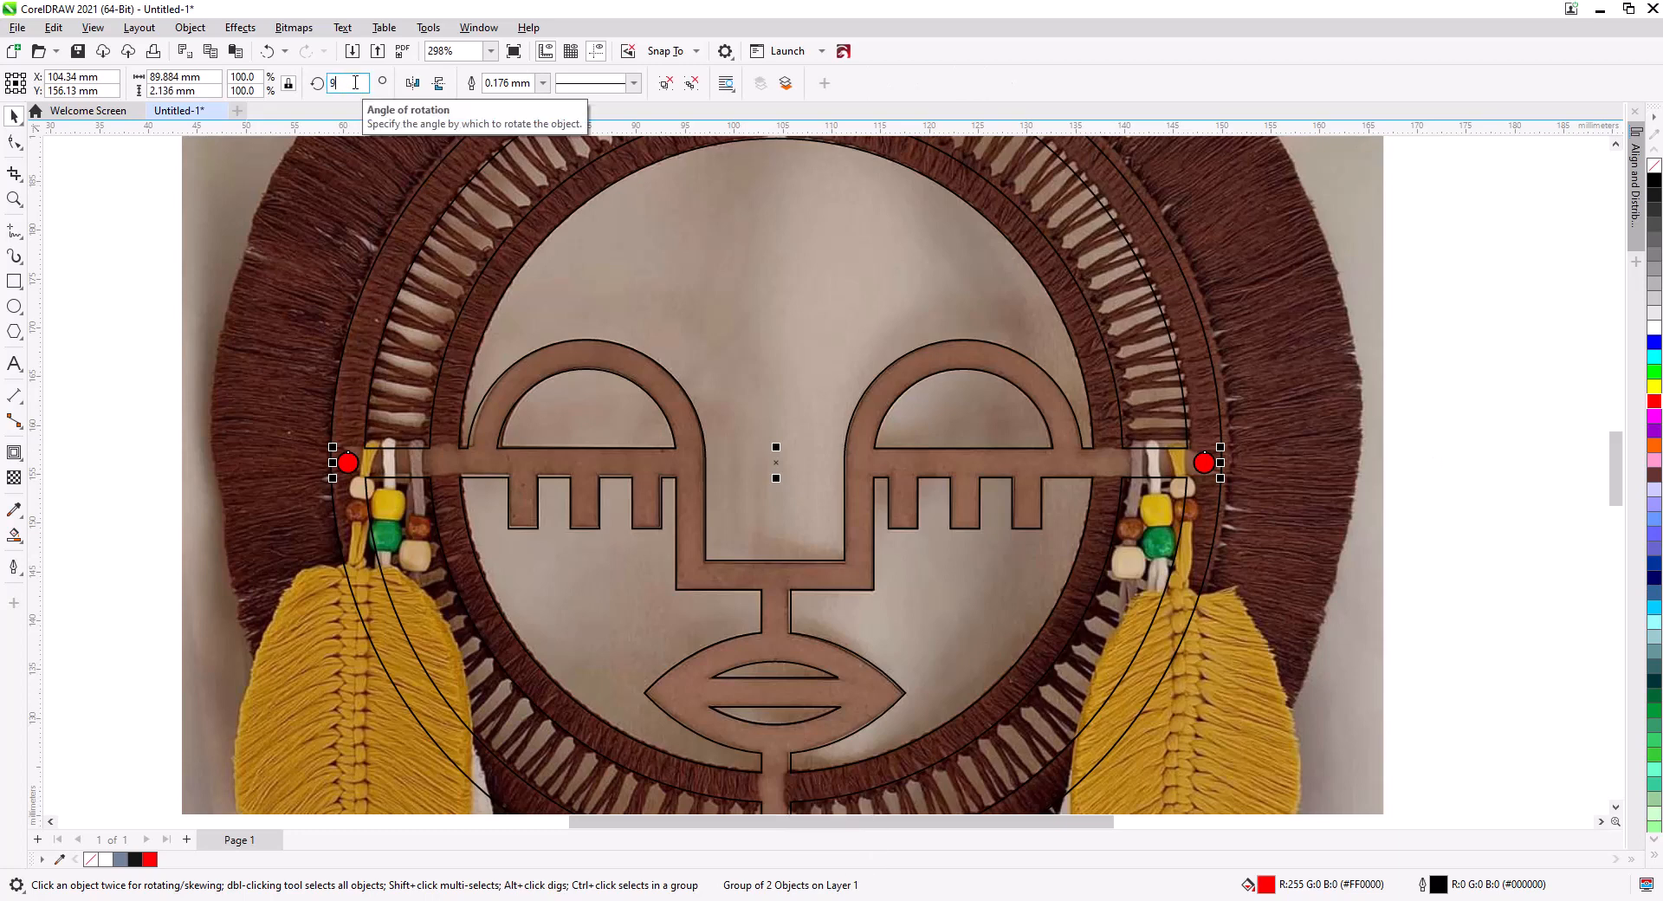
{"action": "key", "text": "Return"}
{"action": "scroll", "coordinate": [669, 334], "scroll_direction": "up", "scroll_amount": 2}
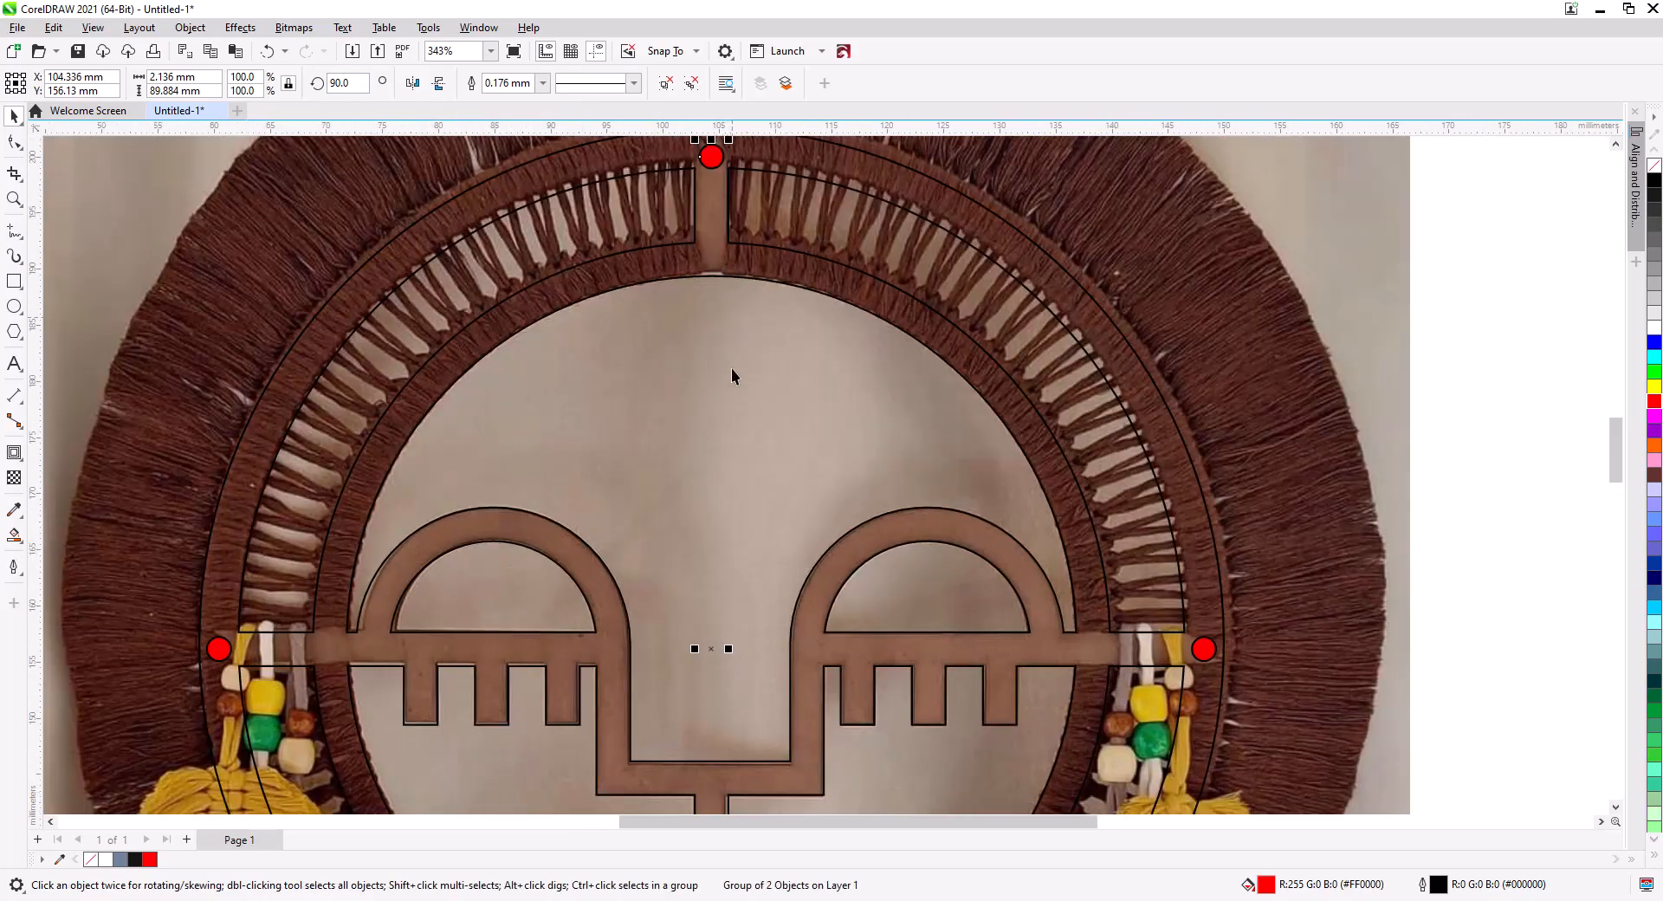
- Center the rotated pair of hole circles vertically on the ornament outline
{"action": "scroll", "coordinate": [731, 373], "scroll_direction": "down", "scroll_amount": 10}
{"action": "scroll", "coordinate": [735, 369], "scroll_direction": "up", "scroll_amount": 1}
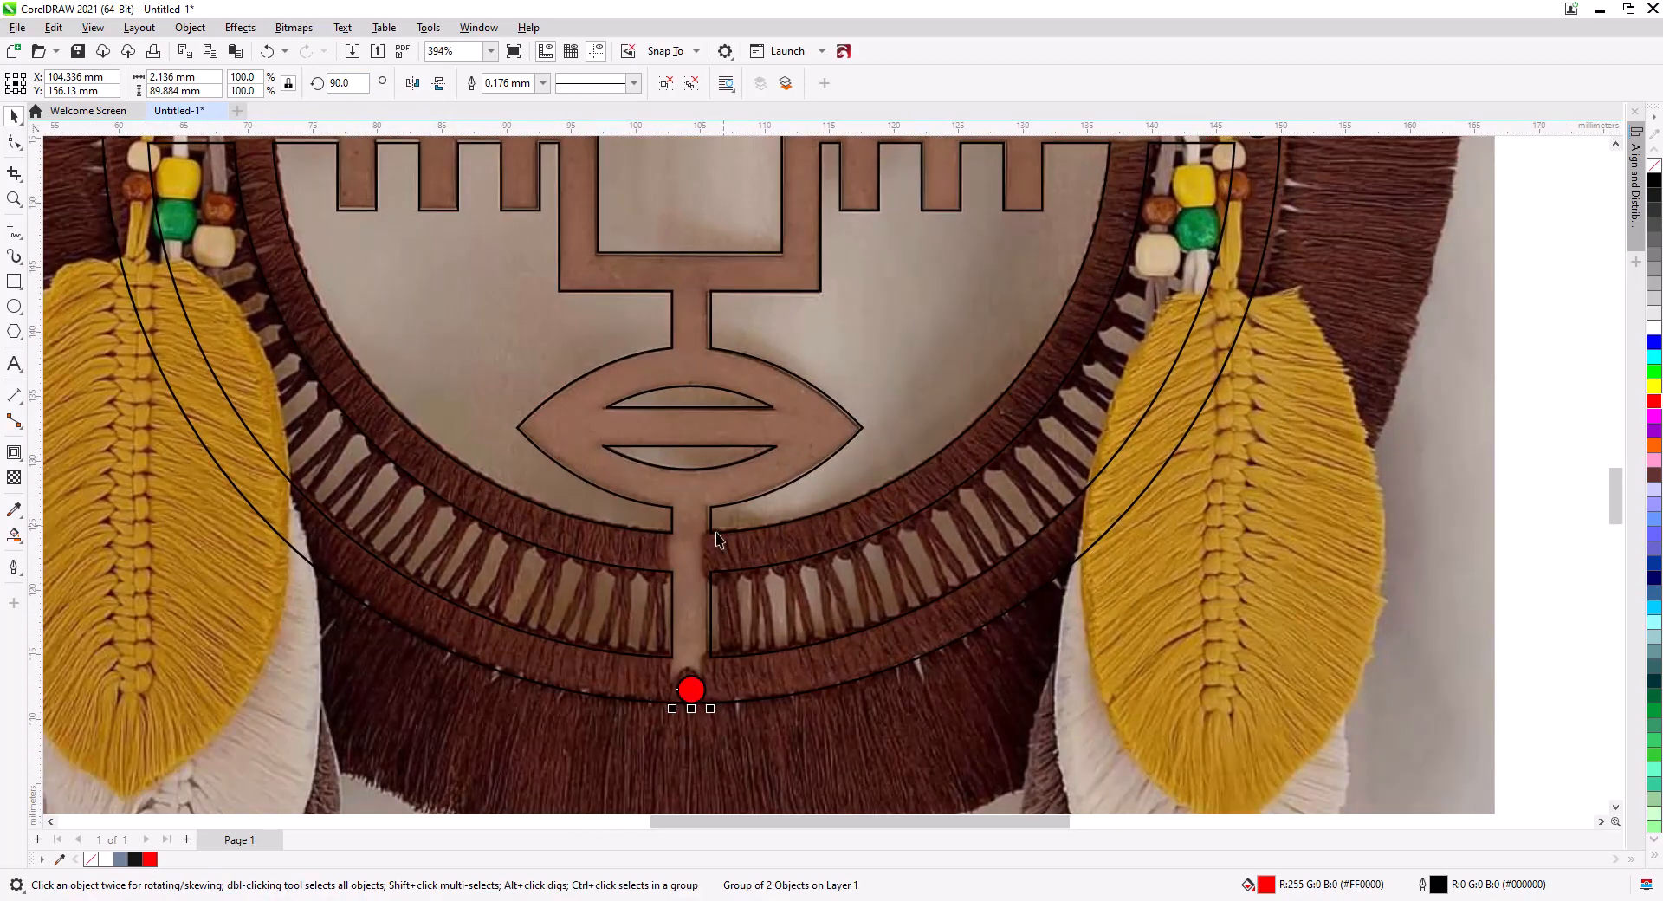
{"action": "scroll", "coordinate": [717, 539], "scroll_direction": "up", "scroll_amount": 3}
{"action": "left_click_drag", "start_coordinate": [675, 761], "coordinate": [682, 750]}
{"action": "left_click", "coordinate": [770, 775], "text": "shift"}
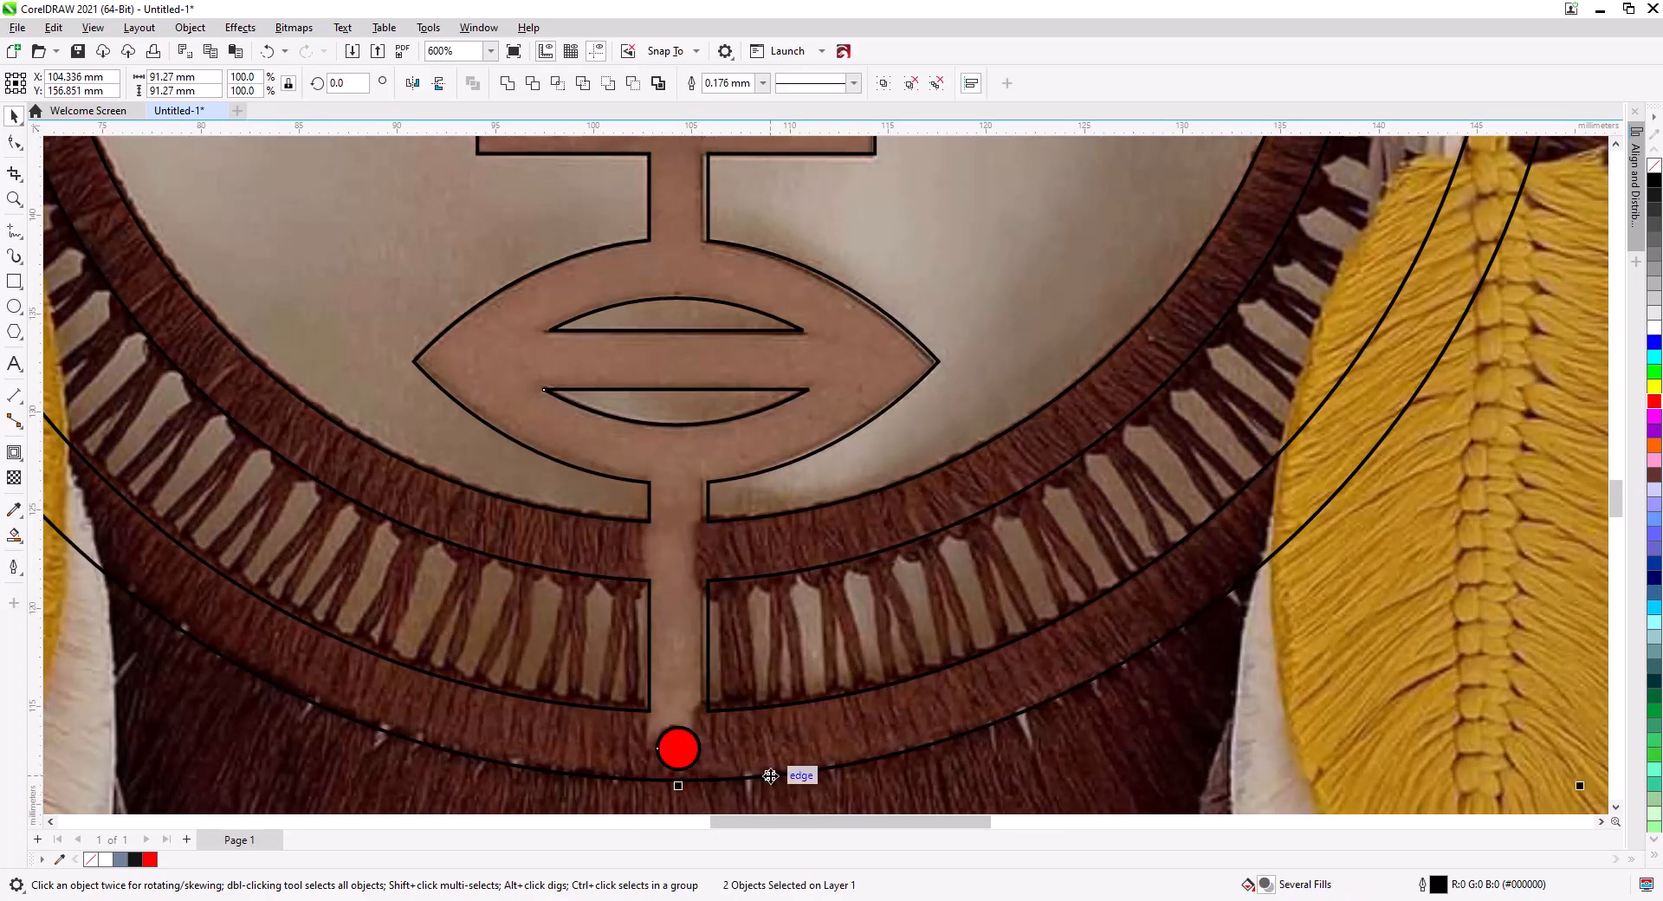
{"action": "key", "text": "e"}
{"action": "scroll", "coordinate": [762, 714], "scroll_direction": "down", "scroll_amount": 4}
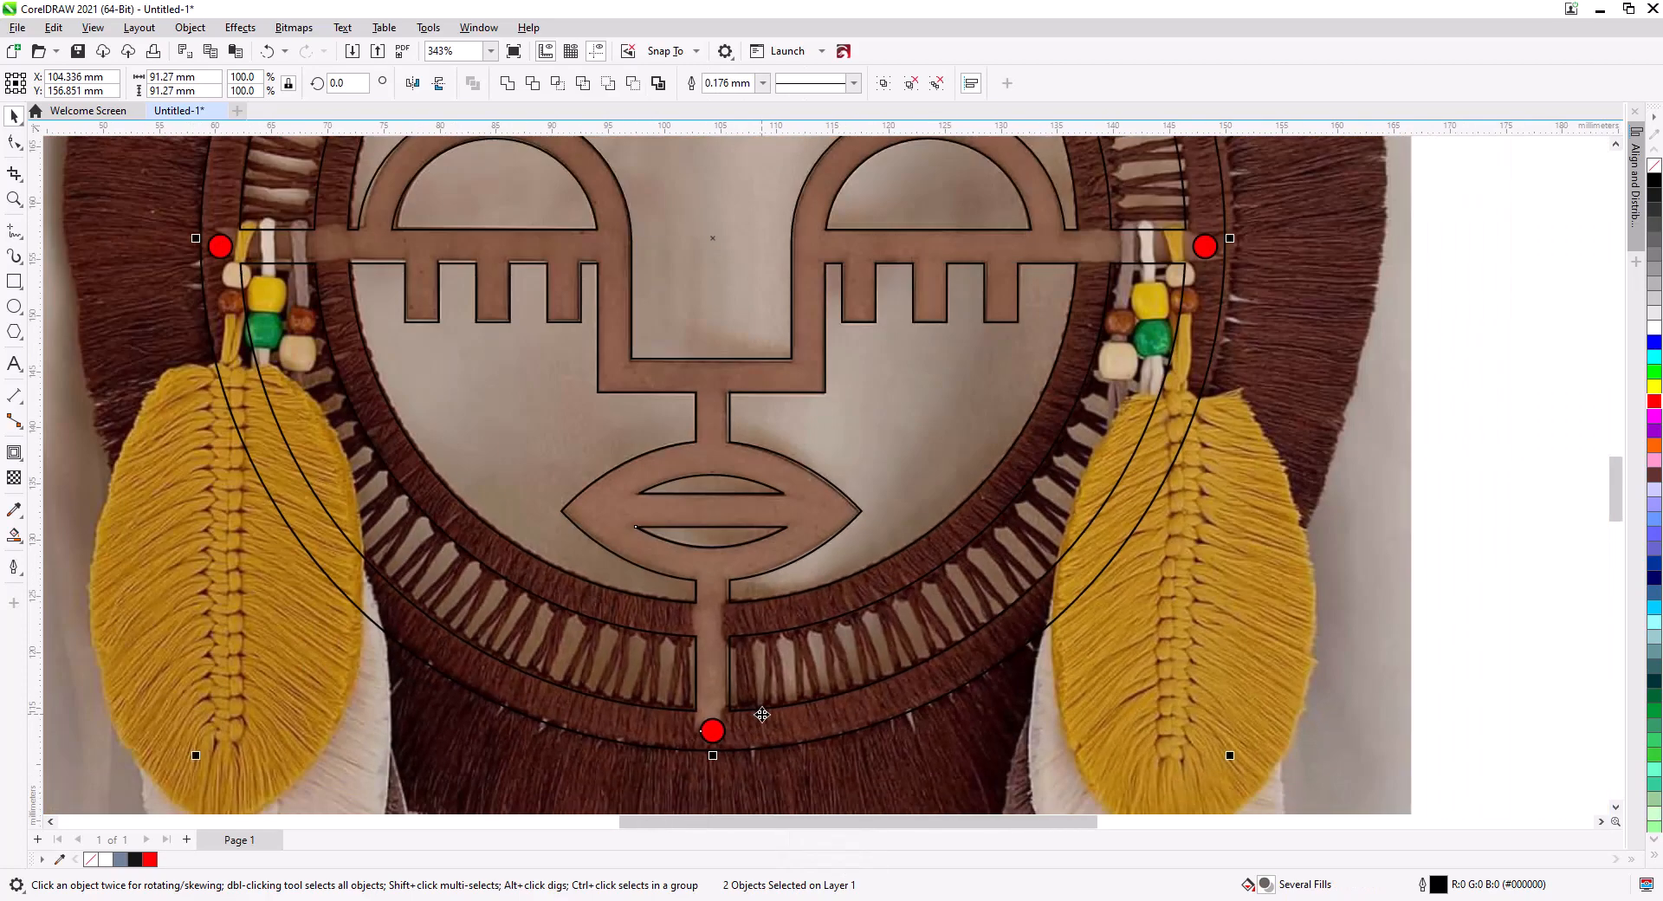
{"action": "scroll", "coordinate": [762, 713], "scroll_direction": "down", "scroll_amount": 2}
{"action": "left_click_drag", "start_coordinate": [840, 649], "coordinate": [824, 681]}
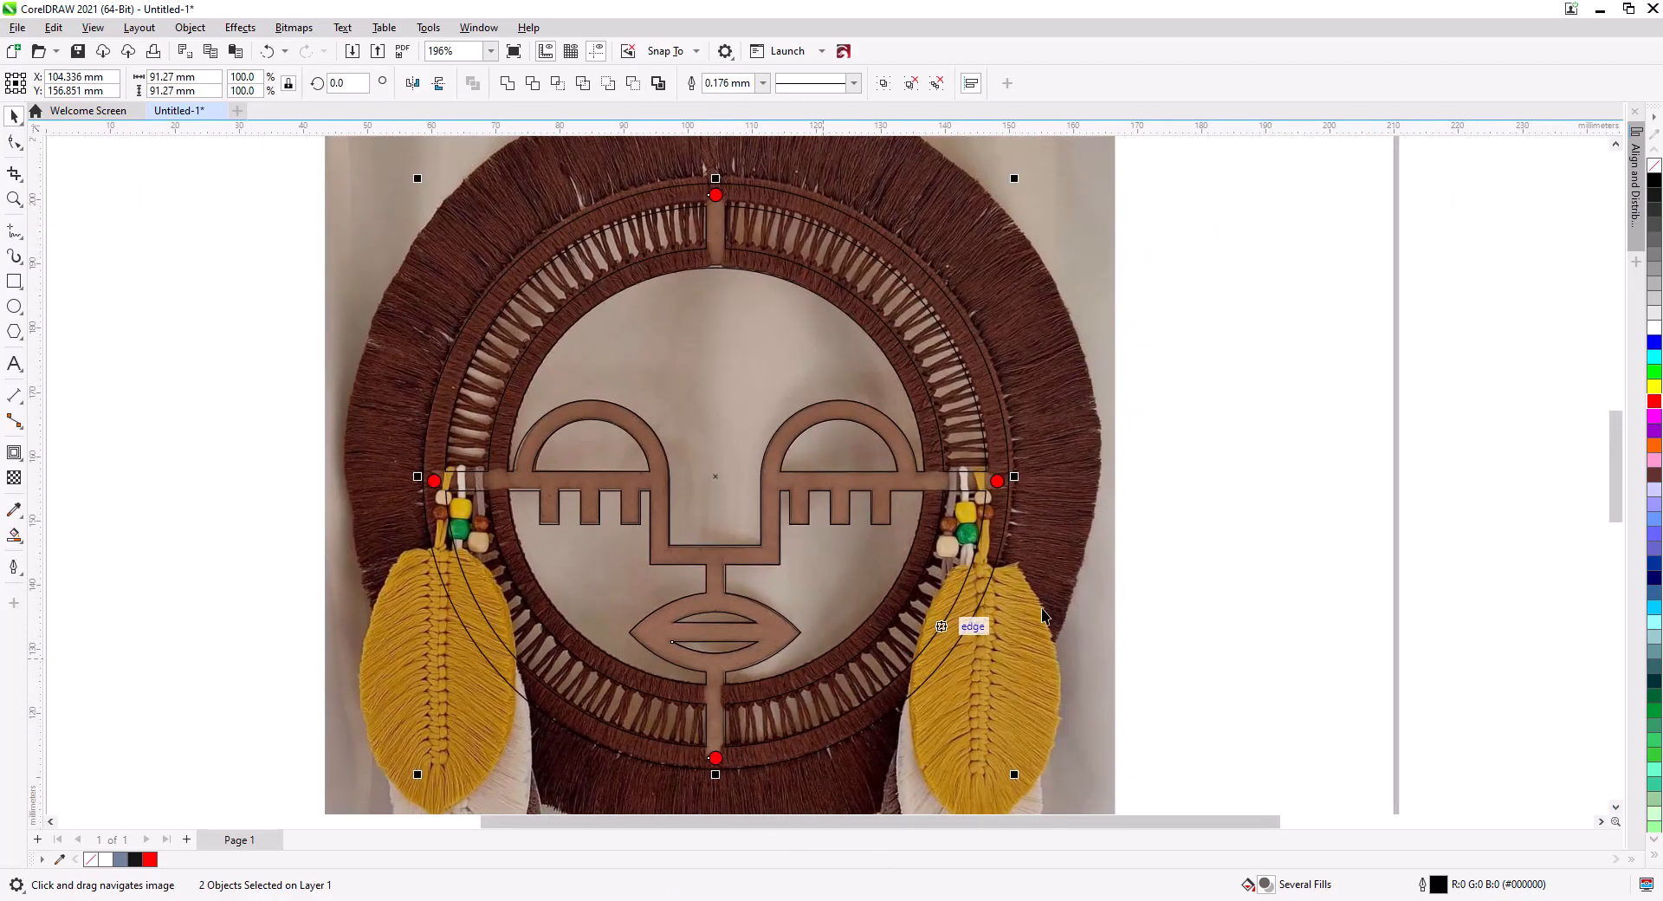
- Select the horizontal and vertical hole pairs together and ungroup them into four separate circles
{"action": "left_click", "coordinate": [1119, 592]}
{"action": "left_click", "coordinate": [1003, 496]}
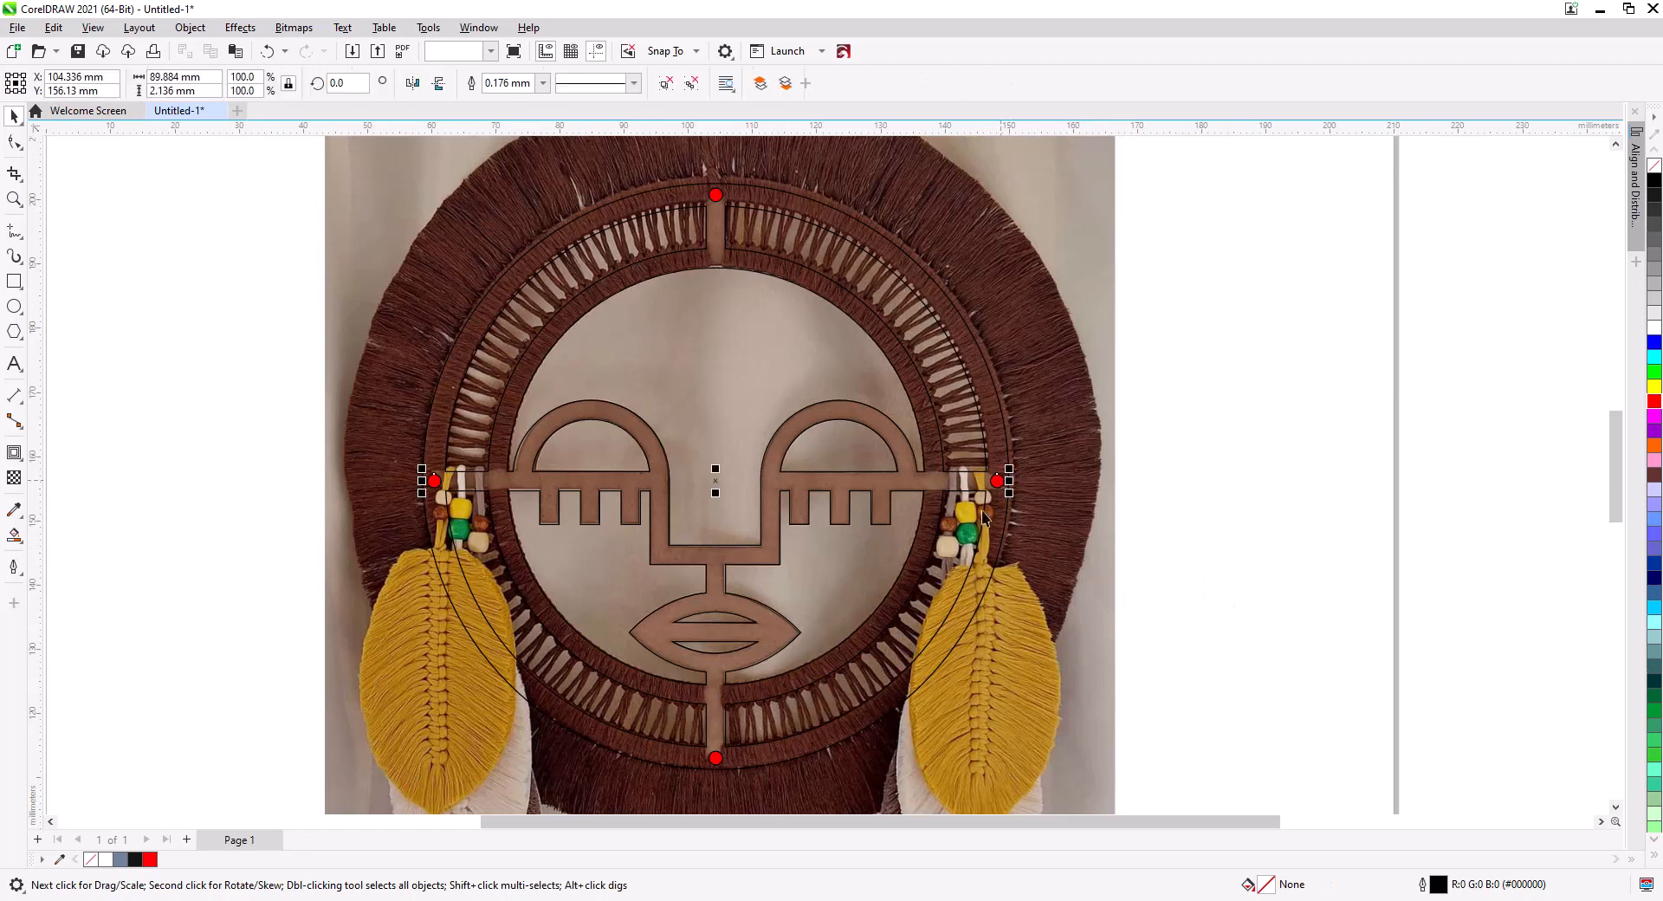
{"action": "left_click", "coordinate": [718, 206], "text": "shift"}
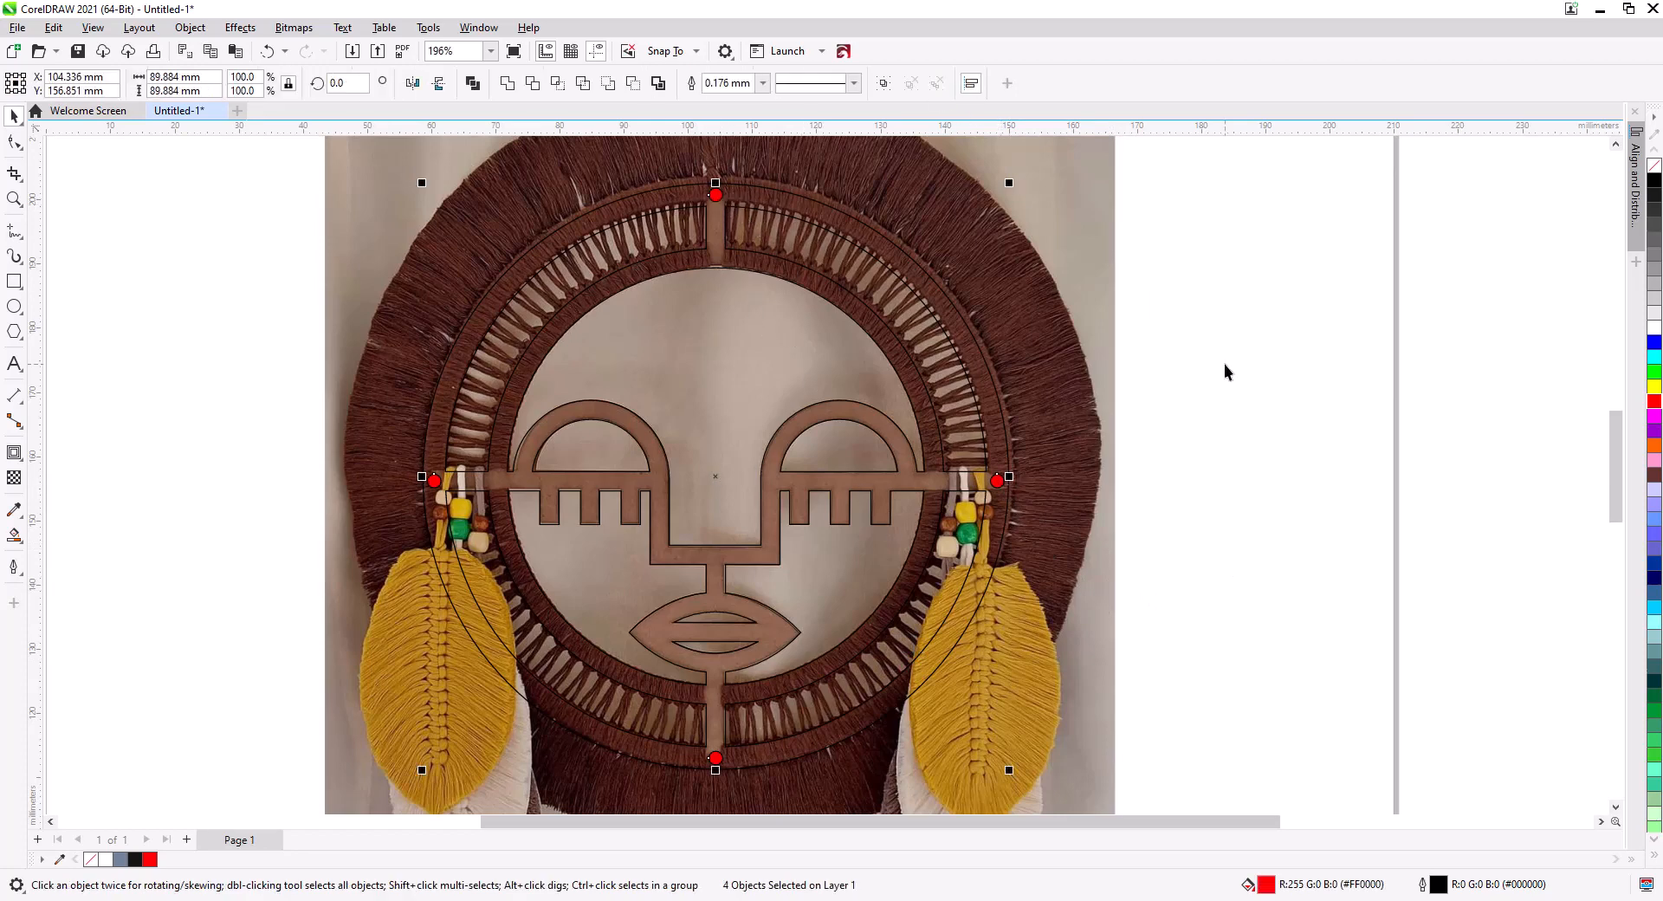
- Combine the four hole circles with the ornament outline into one curve and fill it with red
{"action": "left_click", "coordinate": [1015, 366]}
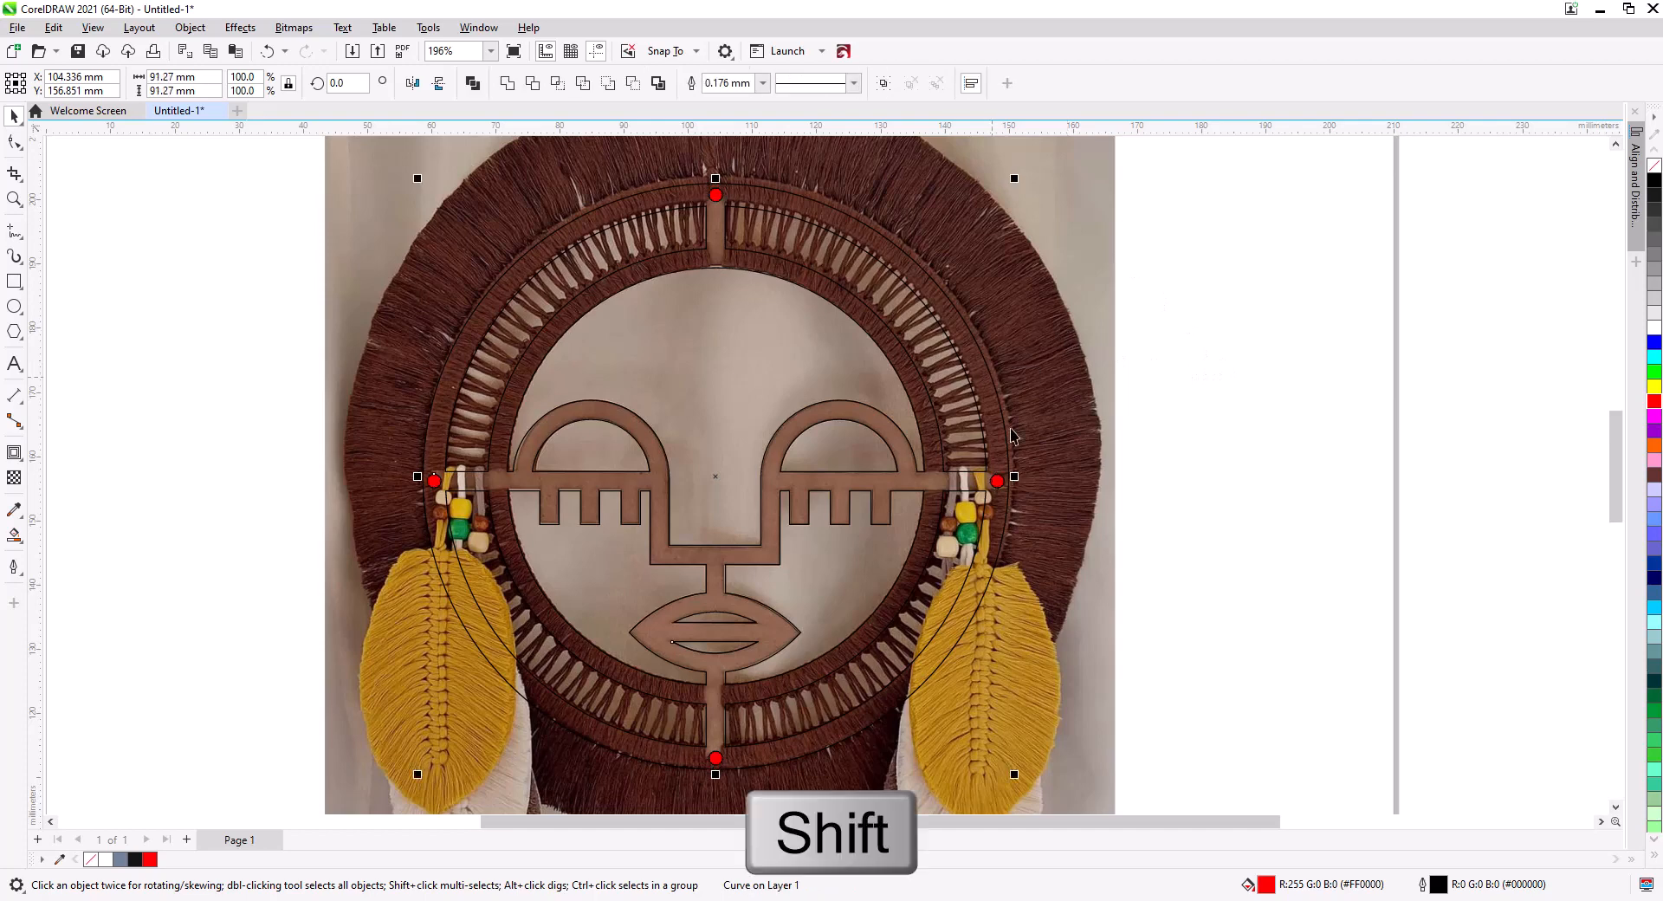
{"action": "left_click", "coordinate": [1018, 463], "text": "shift"}
{"action": "key", "text": "ctrl+l"}
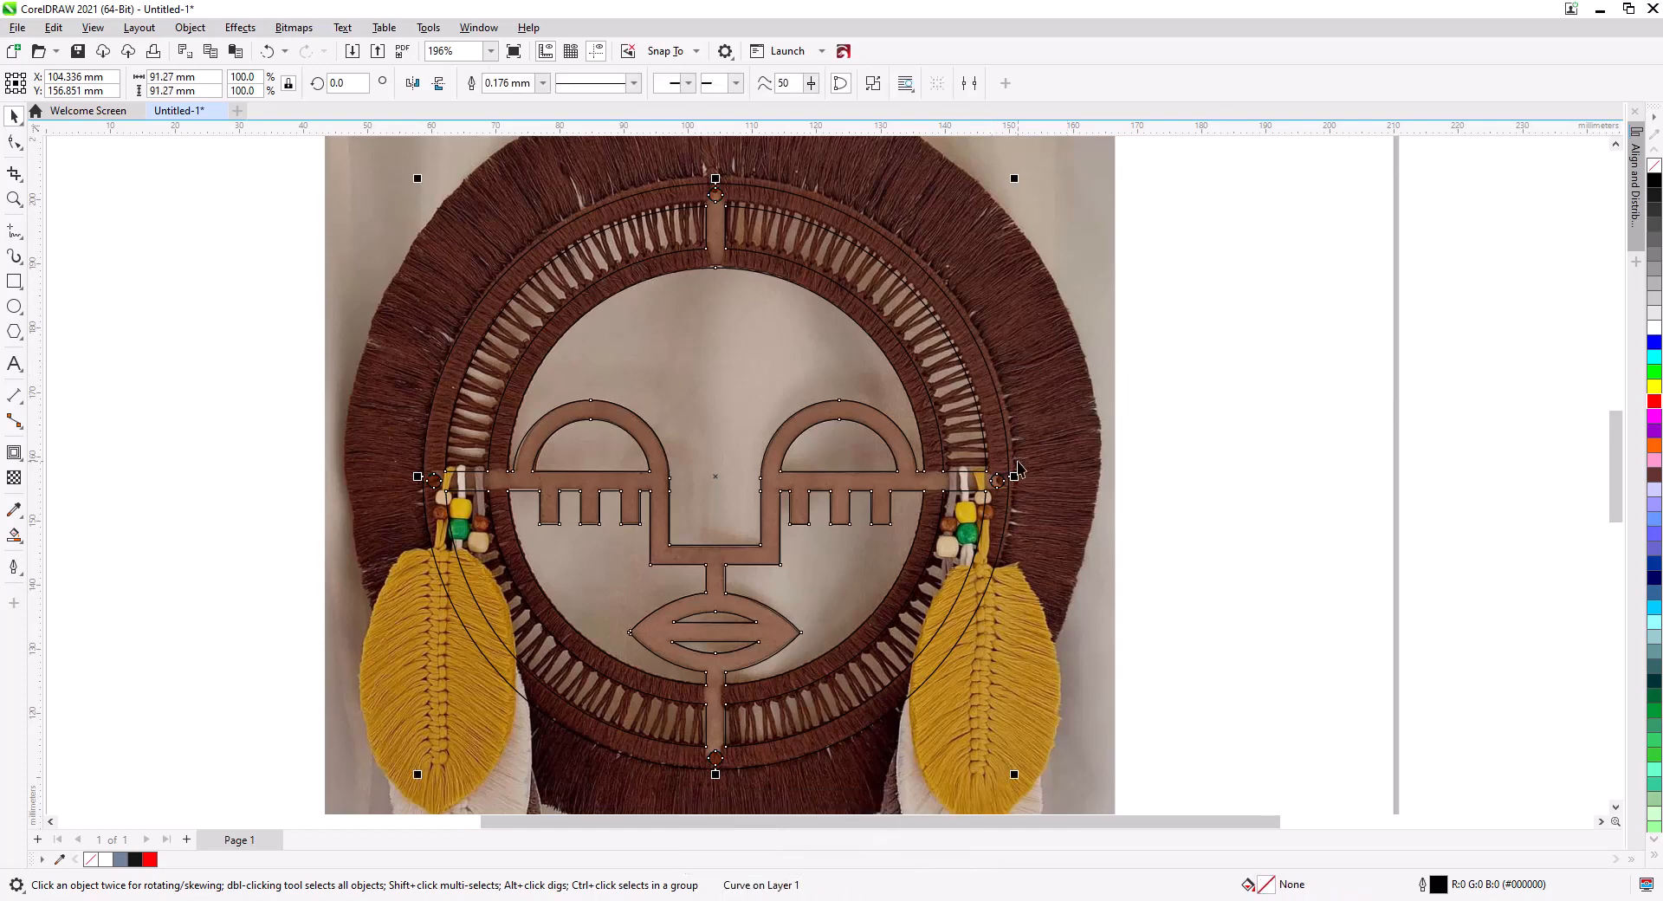
{"action": "left_click", "coordinate": [1655, 402]}
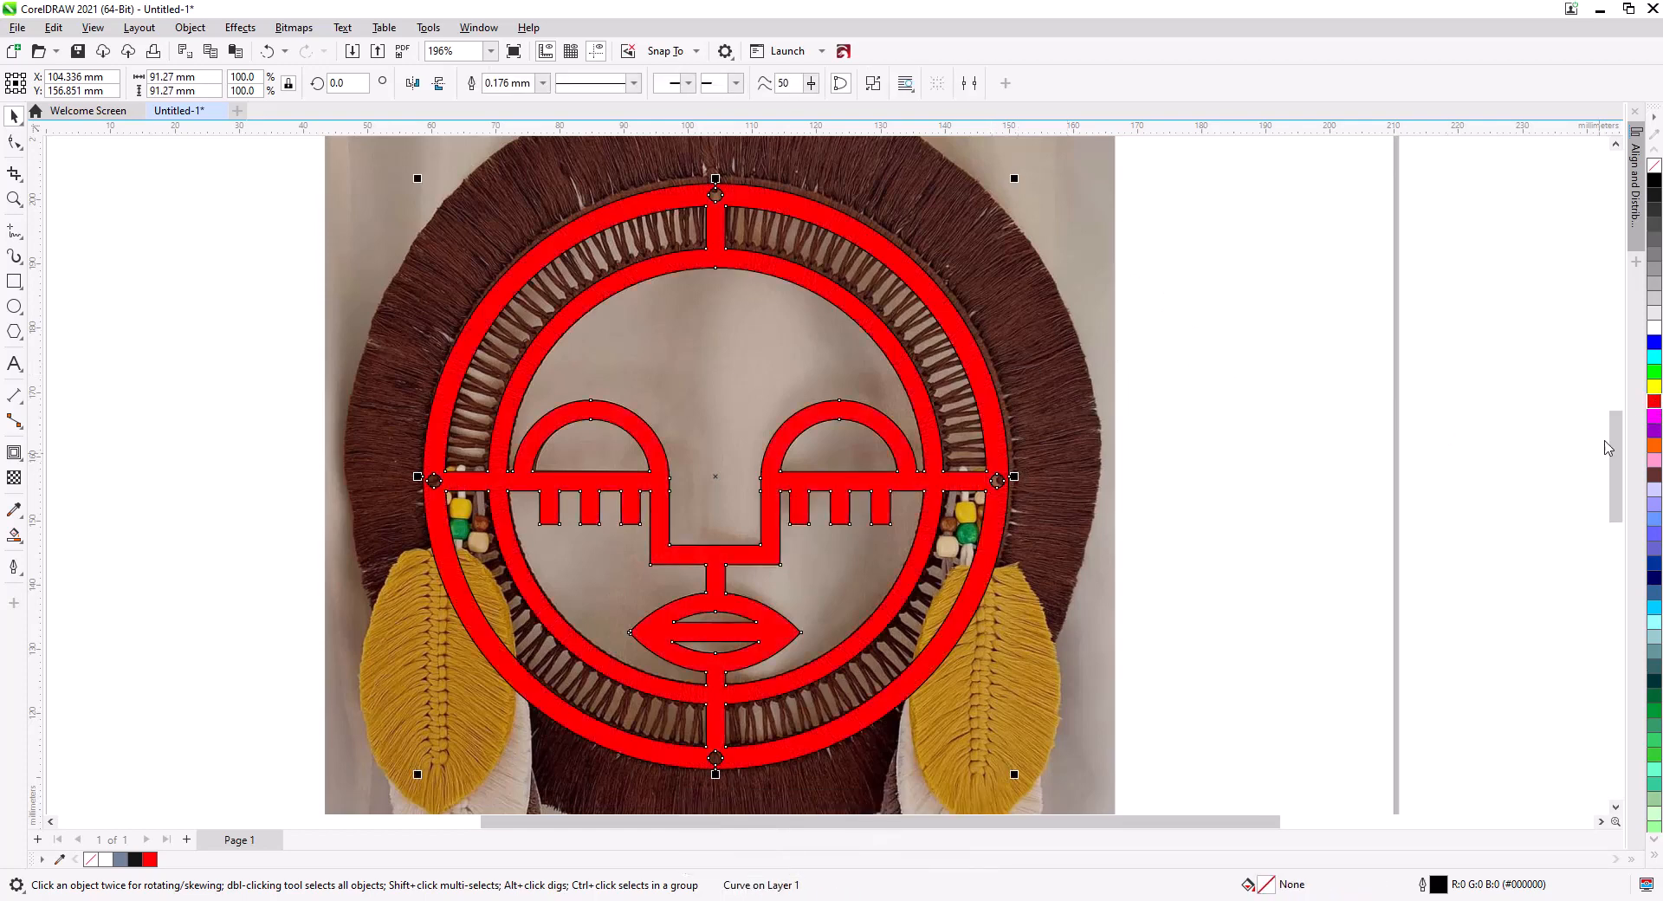
{"action": "left_click", "coordinate": [1308, 486]}
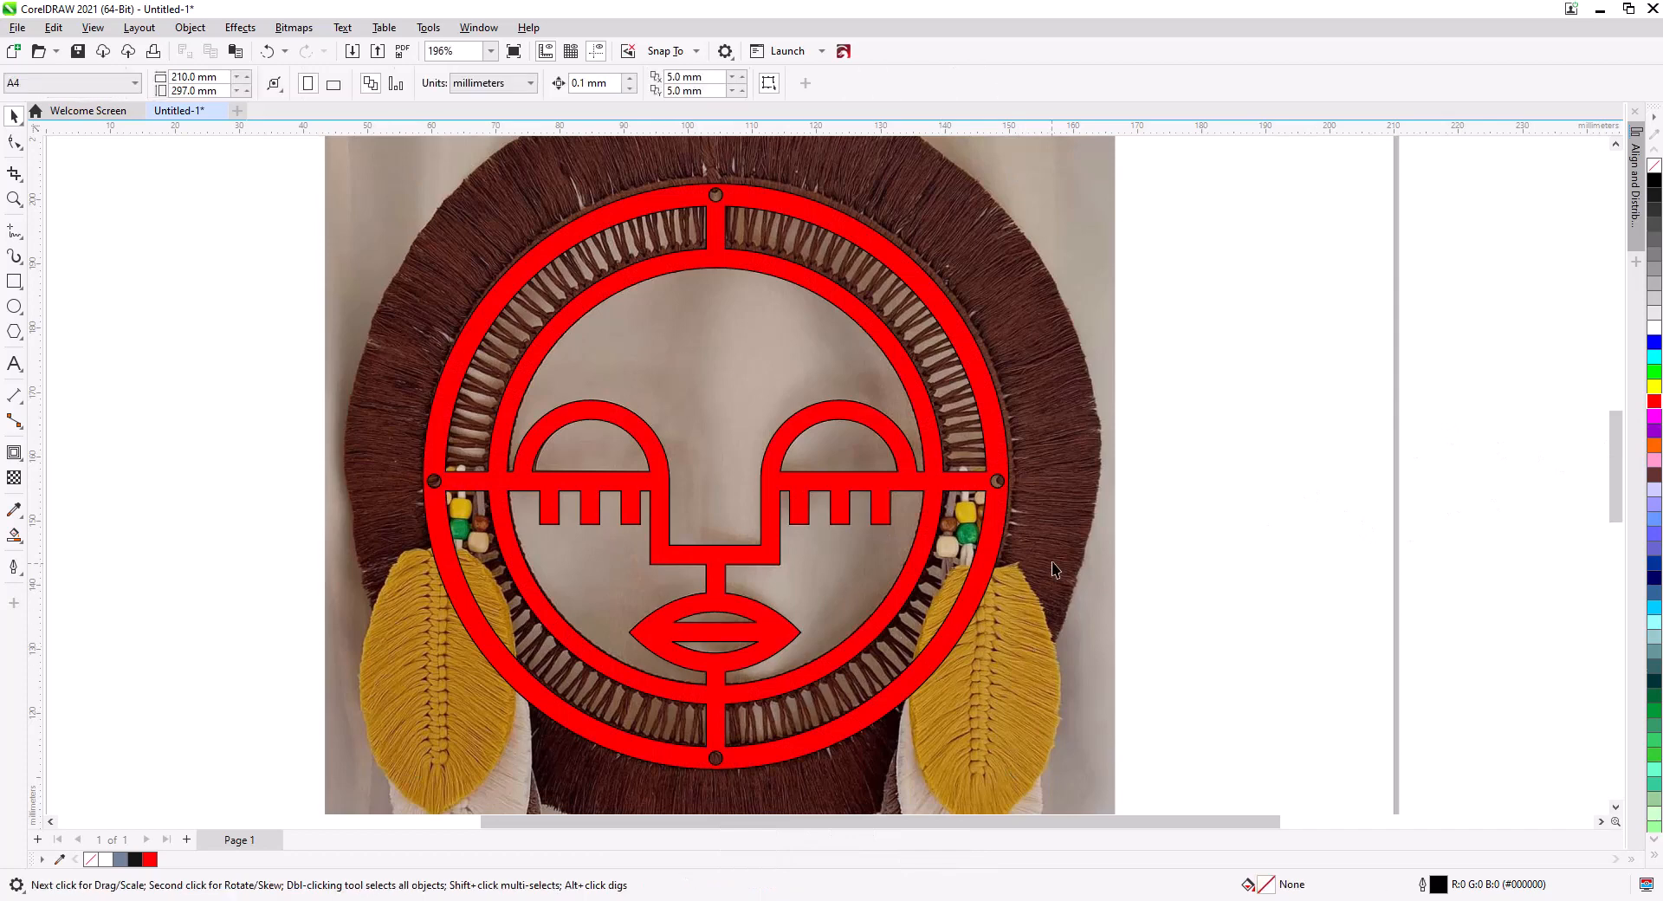
- Place a copy of the red ornament on the empty area to the right of the photo
{"action": "scroll", "coordinate": [1065, 554], "scroll_direction": "down", "scroll_amount": 3}
{"action": "left_click_drag", "start_coordinate": [1024, 584], "coordinate": [827, 496]}
{"action": "left_click_drag", "start_coordinate": [749, 421], "coordinate": [1431, 428]}
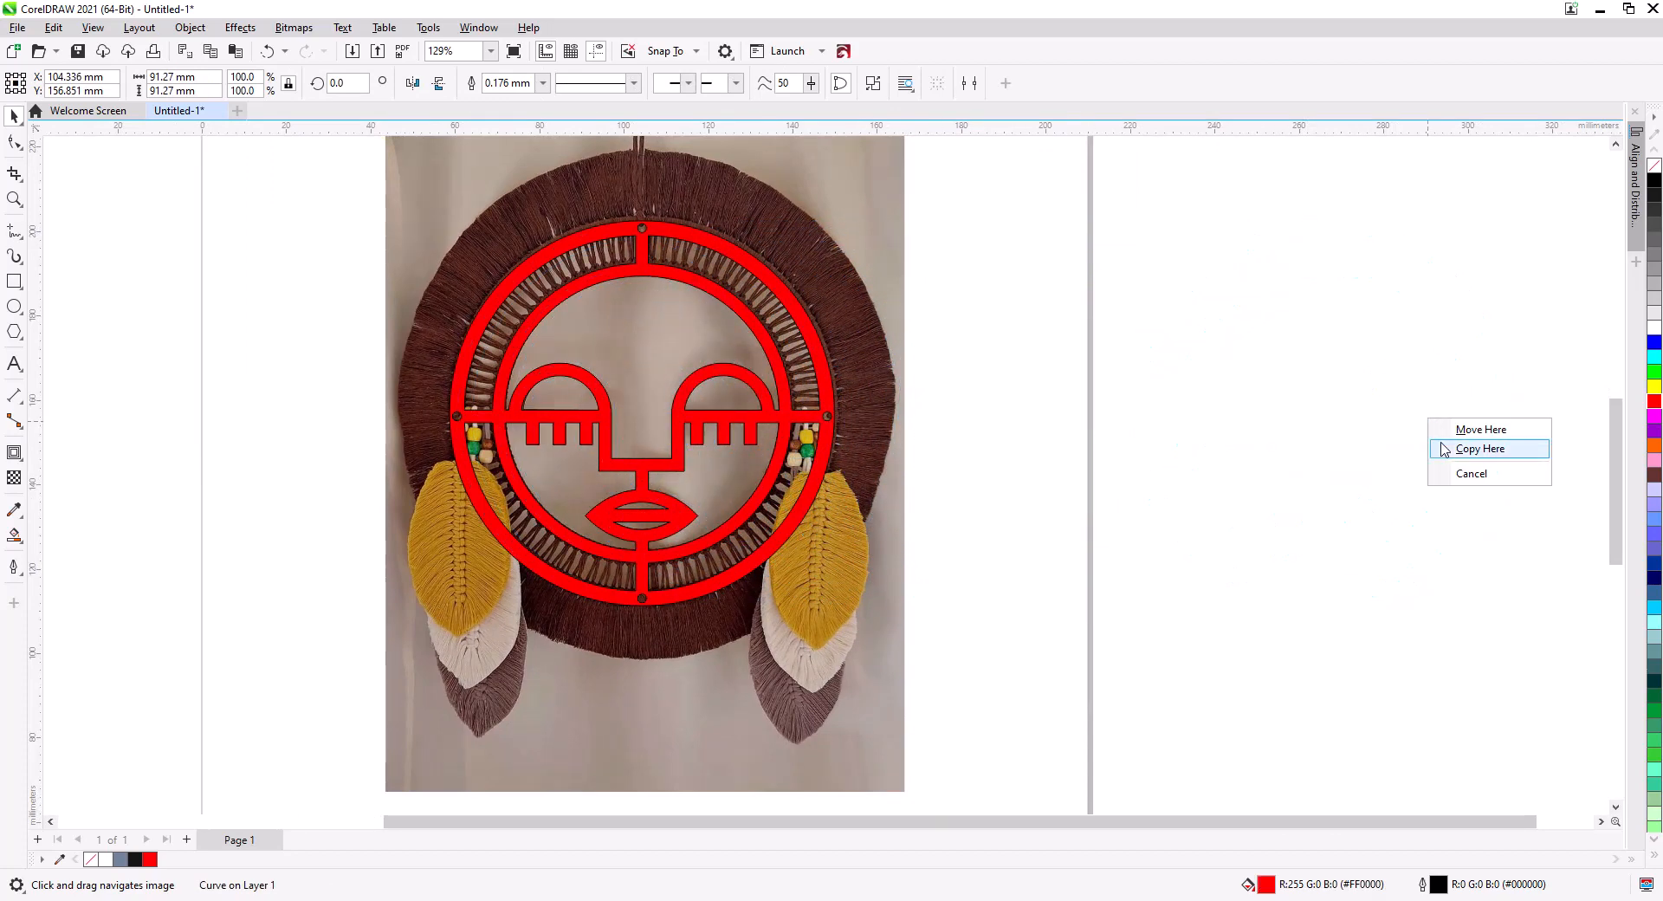
{"action": "left_click", "coordinate": [1464, 449]}
- Remove the red fill from the copied ornament, leaving only its black outline
{"action": "left_click_drag", "start_coordinate": [1526, 535], "coordinate": [1138, 636]}
{"action": "scroll", "coordinate": [1126, 585], "scroll_direction": "up", "scroll_amount": 3}
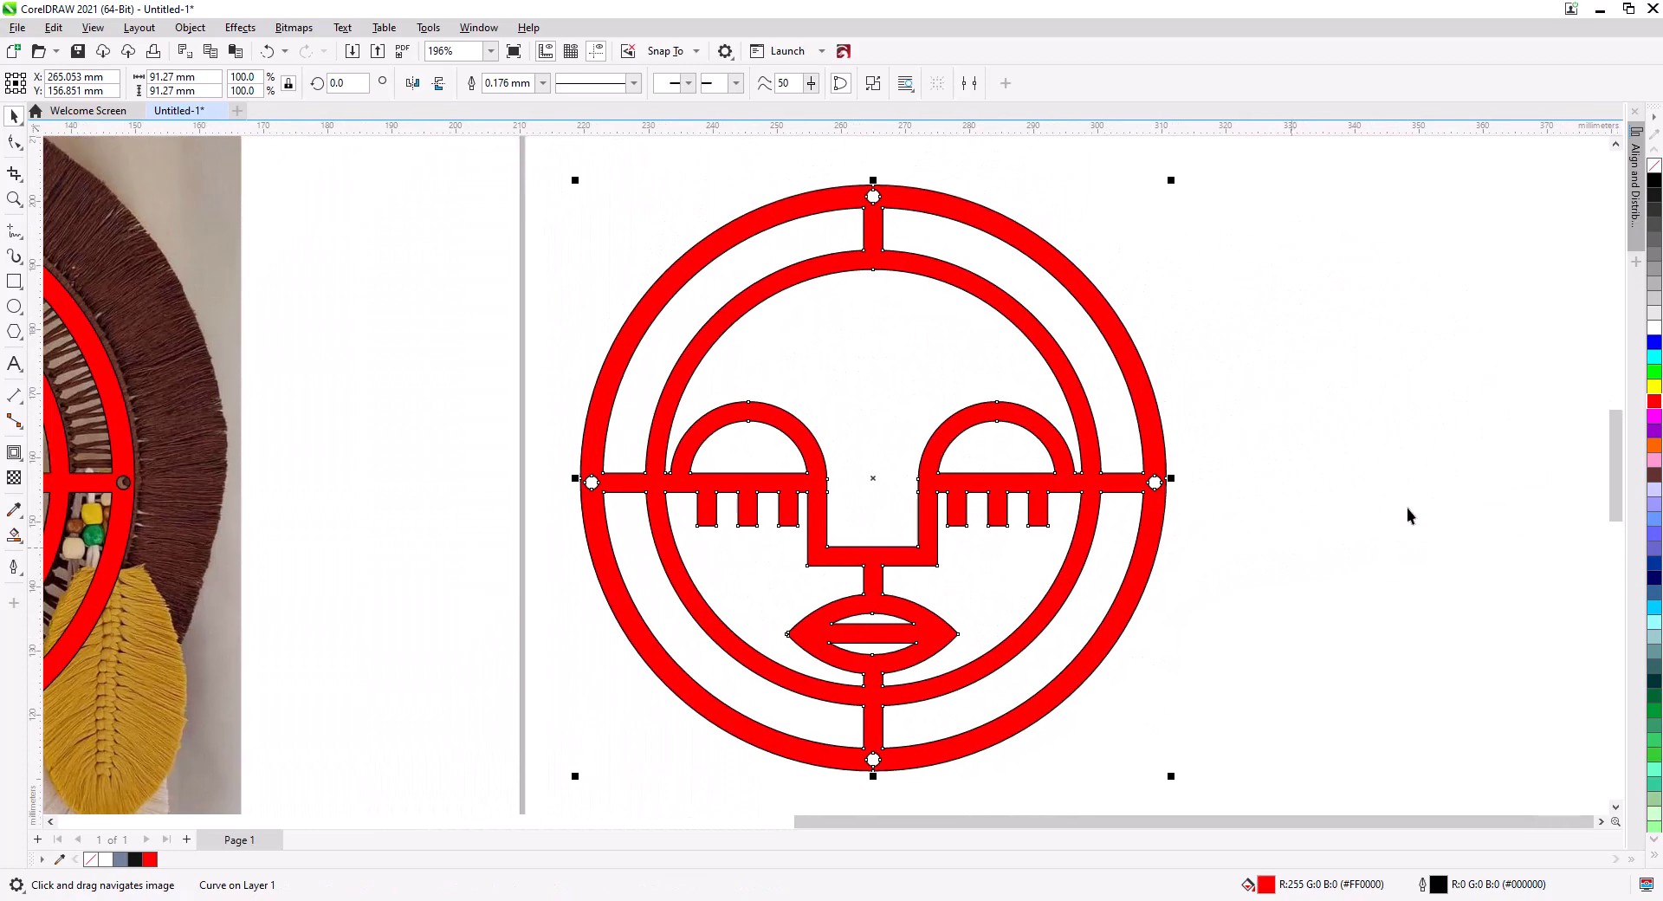
{"action": "left_click", "coordinate": [1653, 165]}
{"action": "left_click", "coordinate": [1432, 397]}
- Examine the copied ornament's outline up close, from the bottom hole and mouth to the eyes and outer rings
{"action": "scroll", "coordinate": [971, 684], "scroll_direction": "up", "scroll_amount": 8}
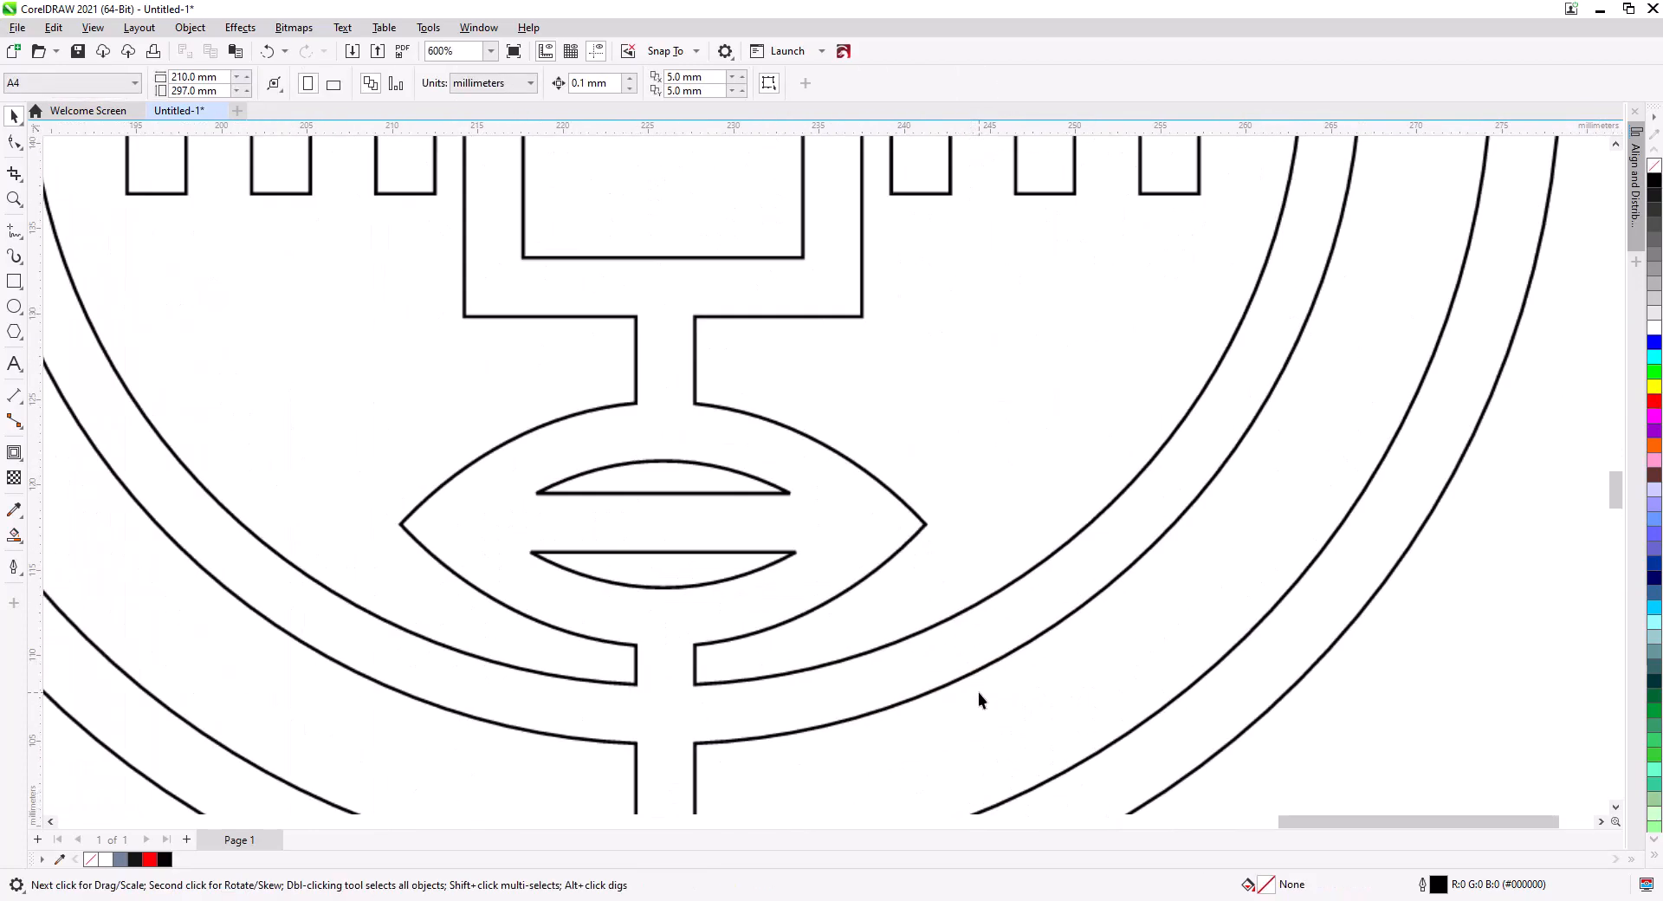
{"action": "scroll", "coordinate": [979, 693], "scroll_direction": "up", "scroll_amount": 1}
{"action": "left_click_drag", "start_coordinate": [957, 688], "coordinate": [1073, 339]}
{"action": "left_click", "coordinate": [862, 532]}
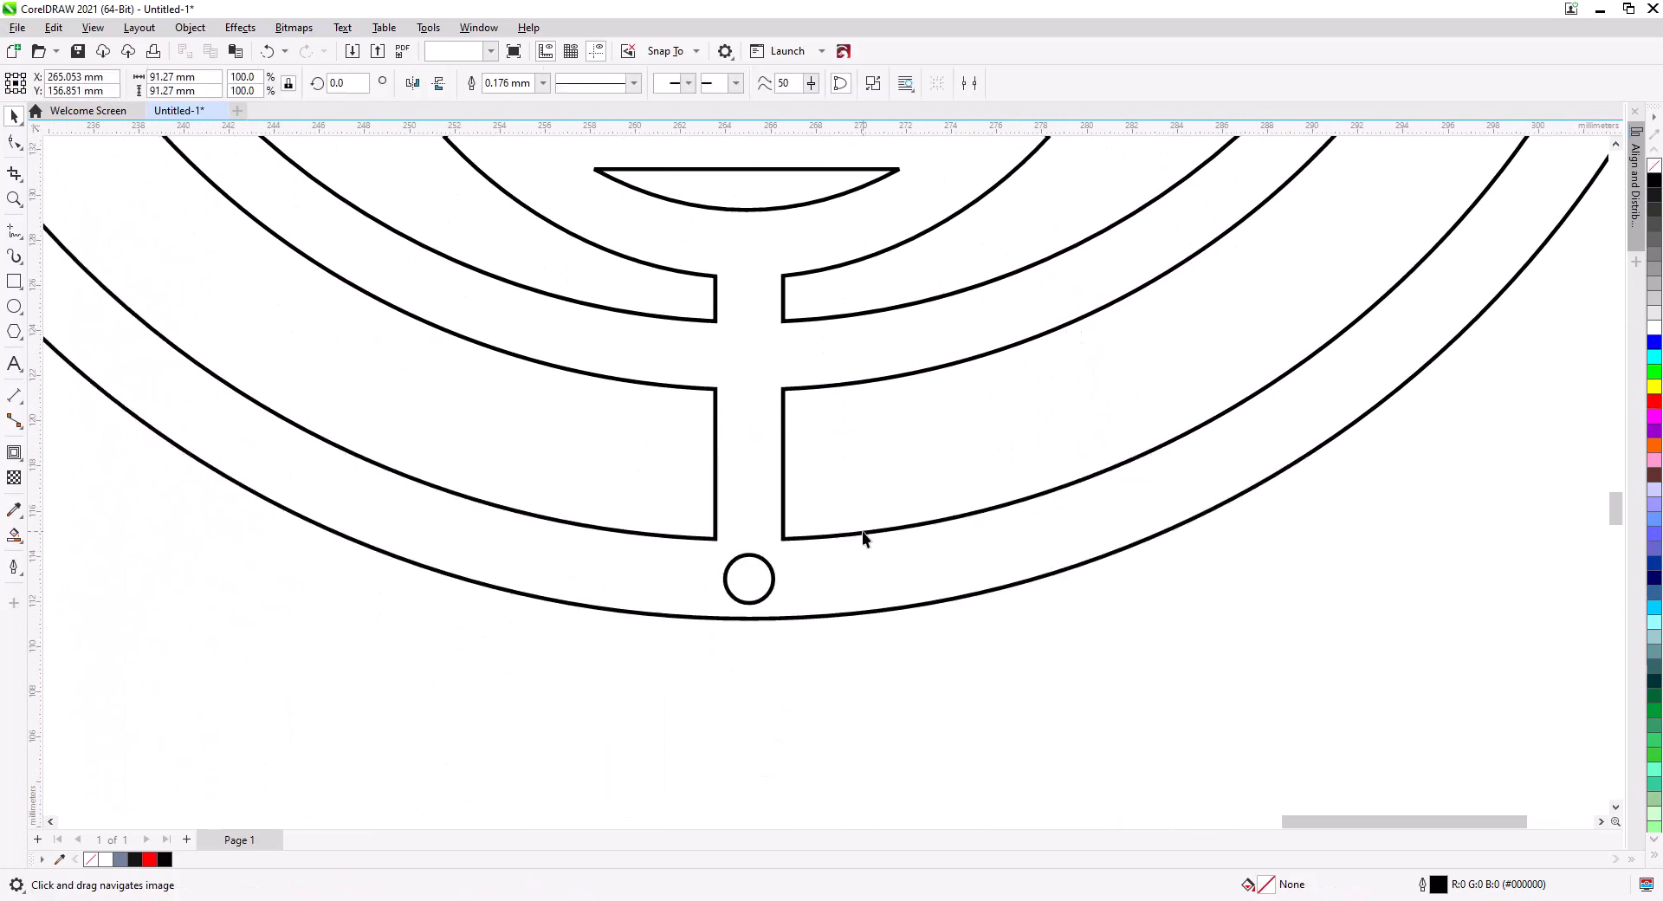
{"action": "scroll", "coordinate": [979, 585], "scroll_direction": "down", "scroll_amount": 1}
{"action": "left_click_drag", "start_coordinate": [1091, 433], "coordinate": [884, 679]}
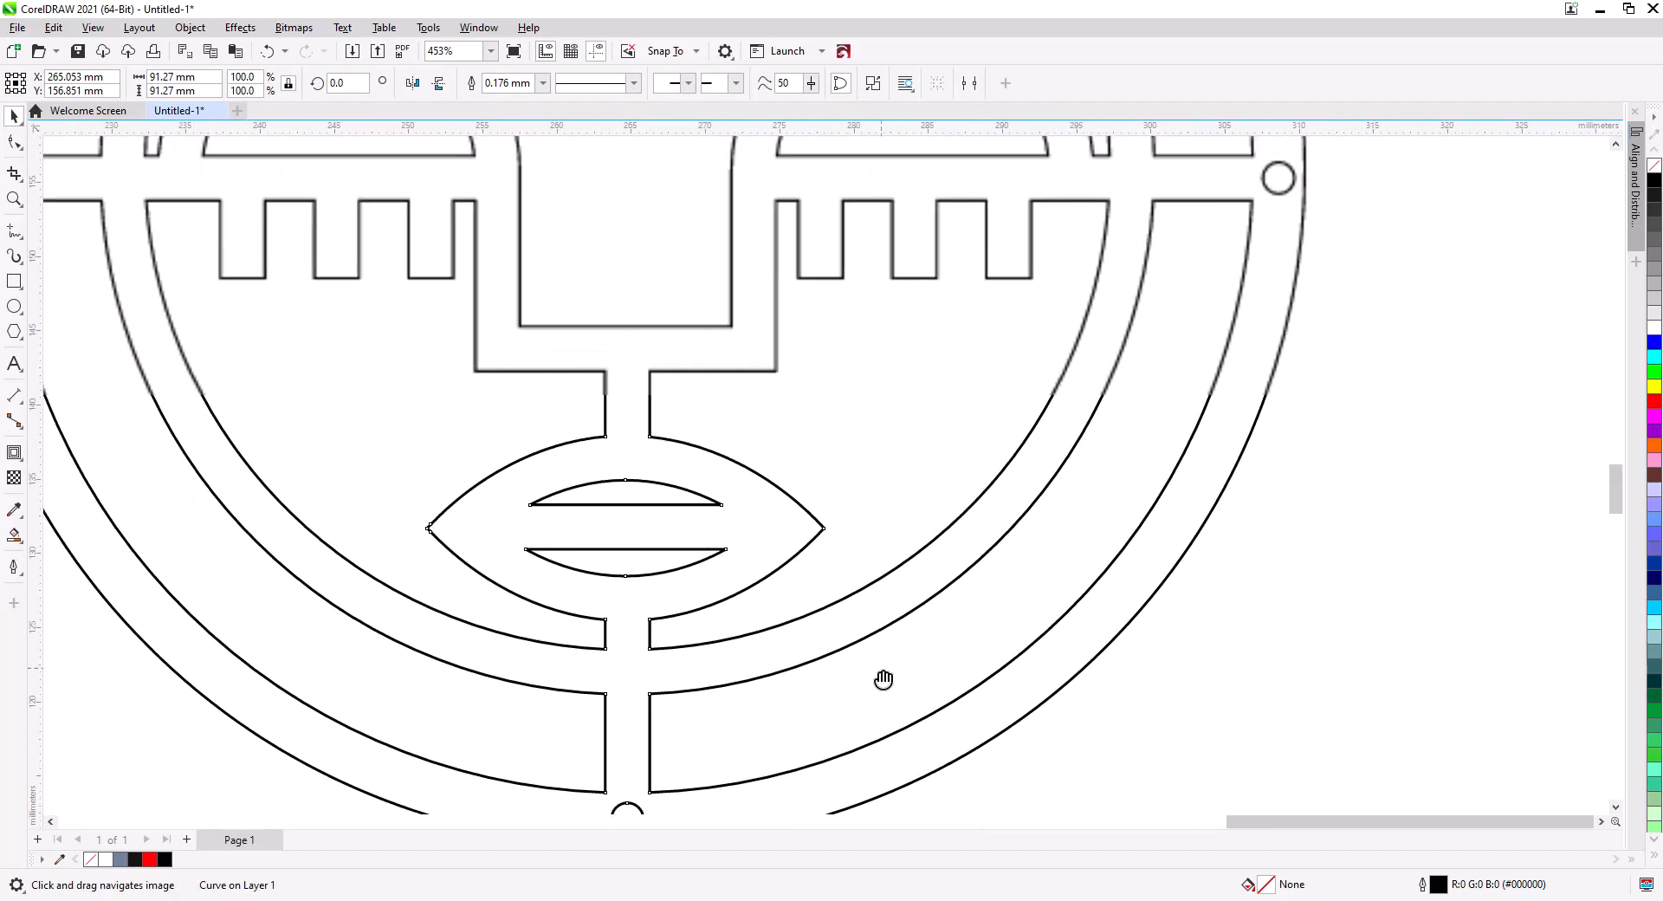
{"action": "scroll", "coordinate": [883, 679], "scroll_direction": "up", "scroll_amount": 1}
{"action": "left_click_drag", "start_coordinate": [976, 453], "coordinate": [1121, 661]}
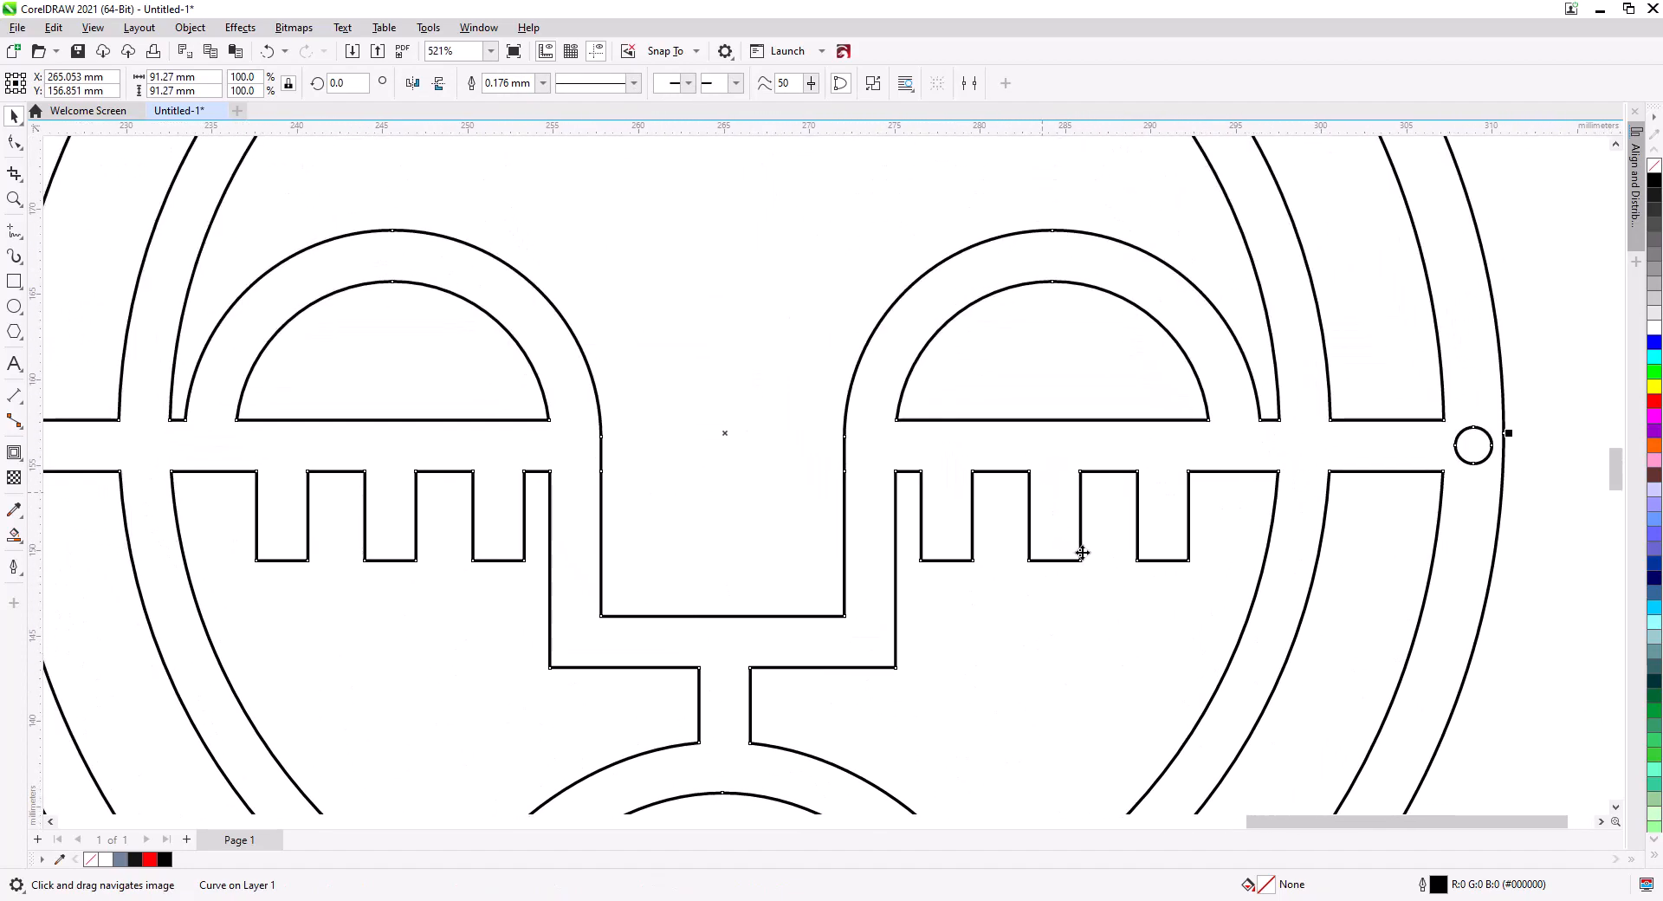
{"action": "scroll", "coordinate": [1082, 552], "scroll_direction": "down", "scroll_amount": 5}
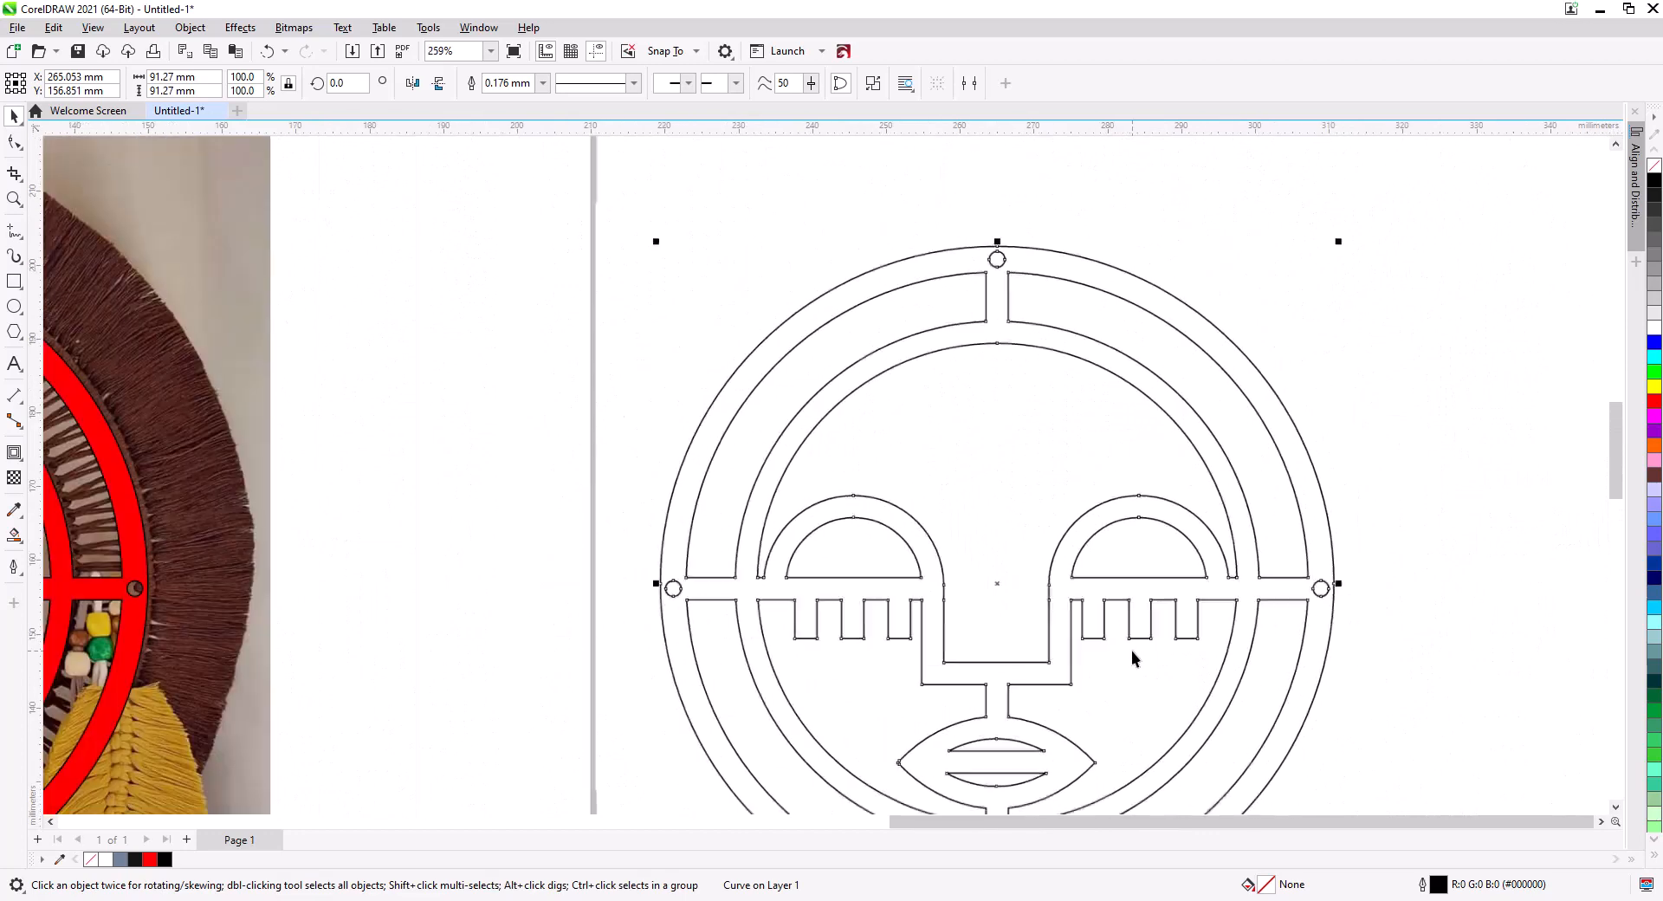
{"action": "left_click_drag", "start_coordinate": [1132, 652], "coordinate": [975, 573]}
{"action": "scroll", "coordinate": [1036, 580], "scroll_direction": "down", "scroll_amount": 3}
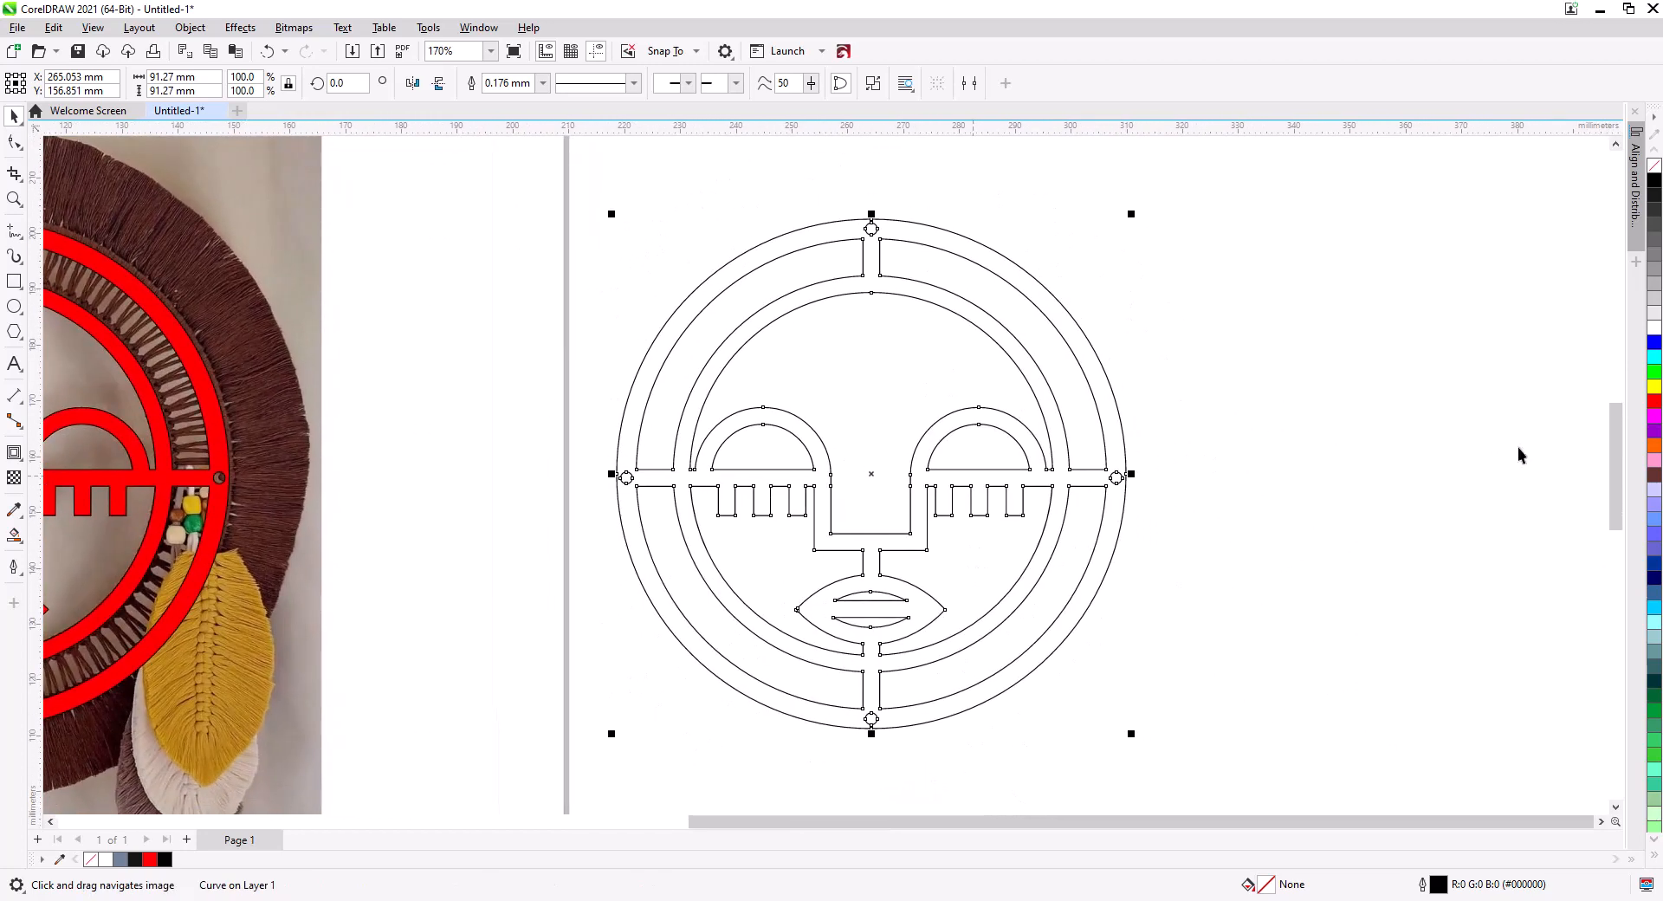